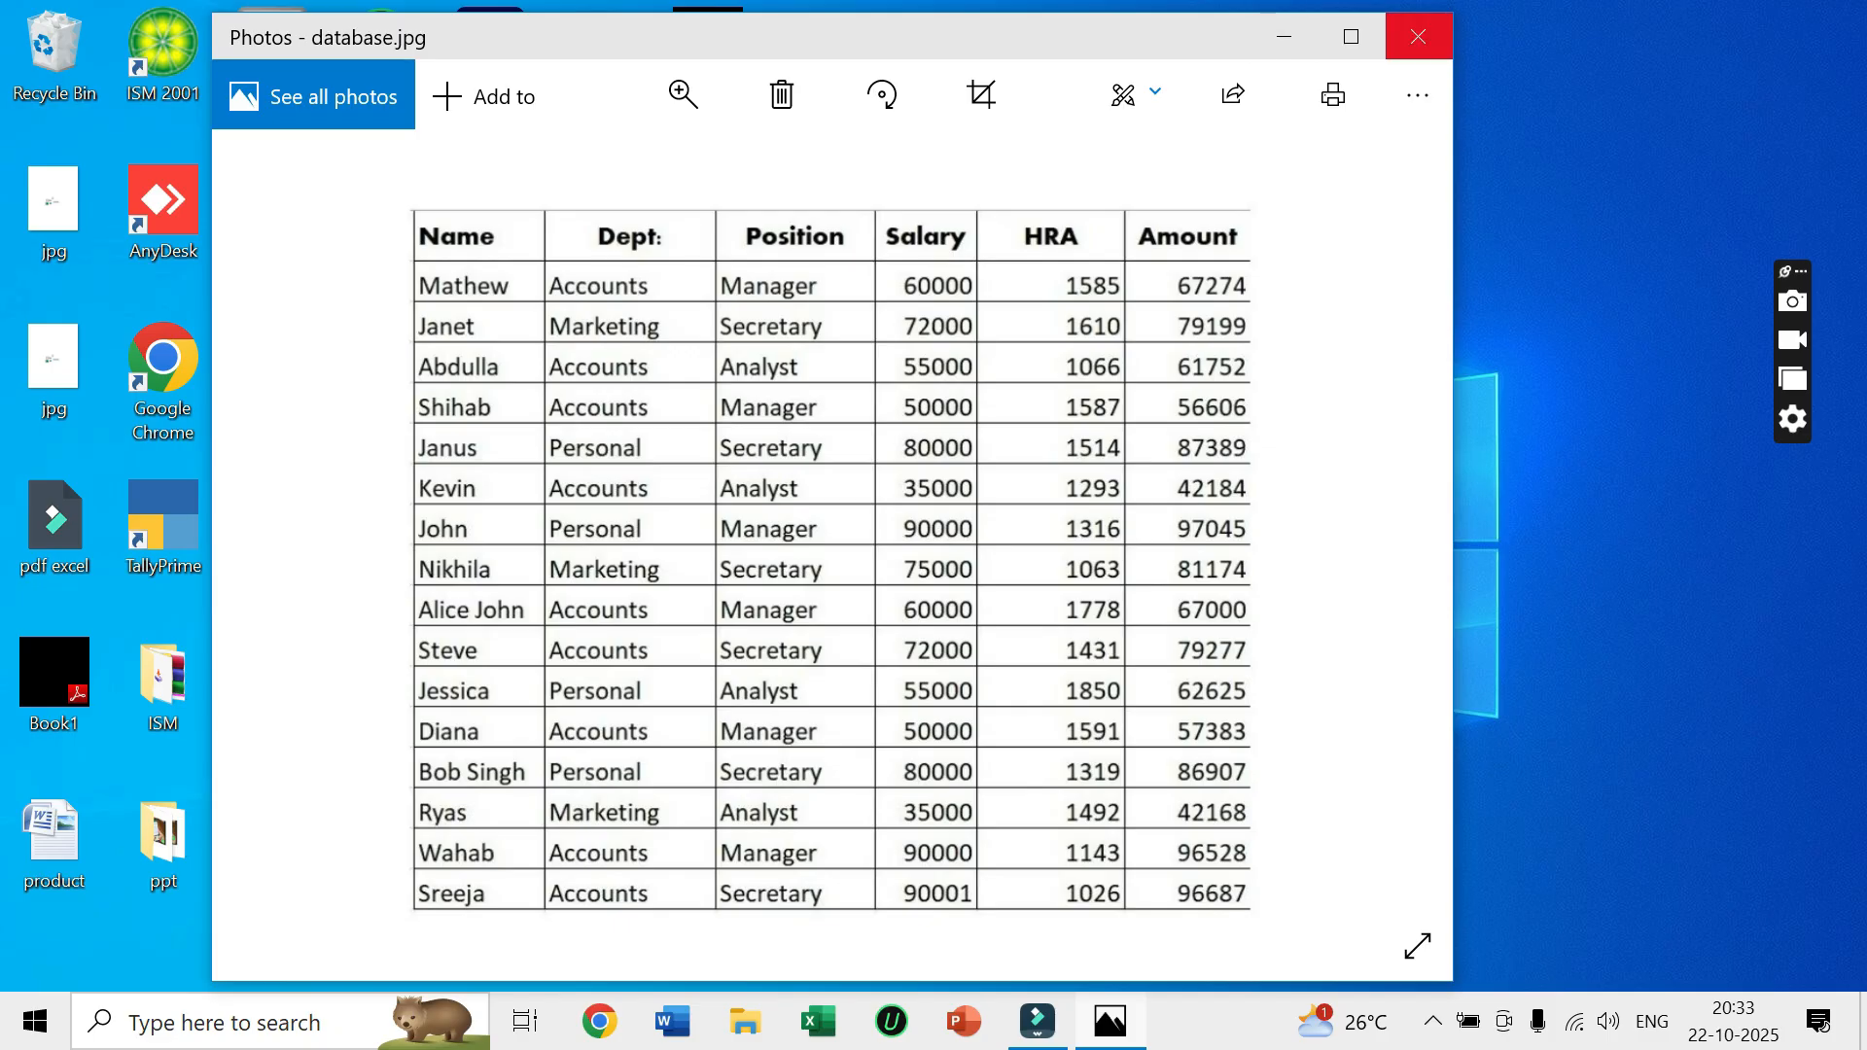
# Close the database.jpg photo, switch to Word and create a blank document.
pyautogui.click(1418, 37)
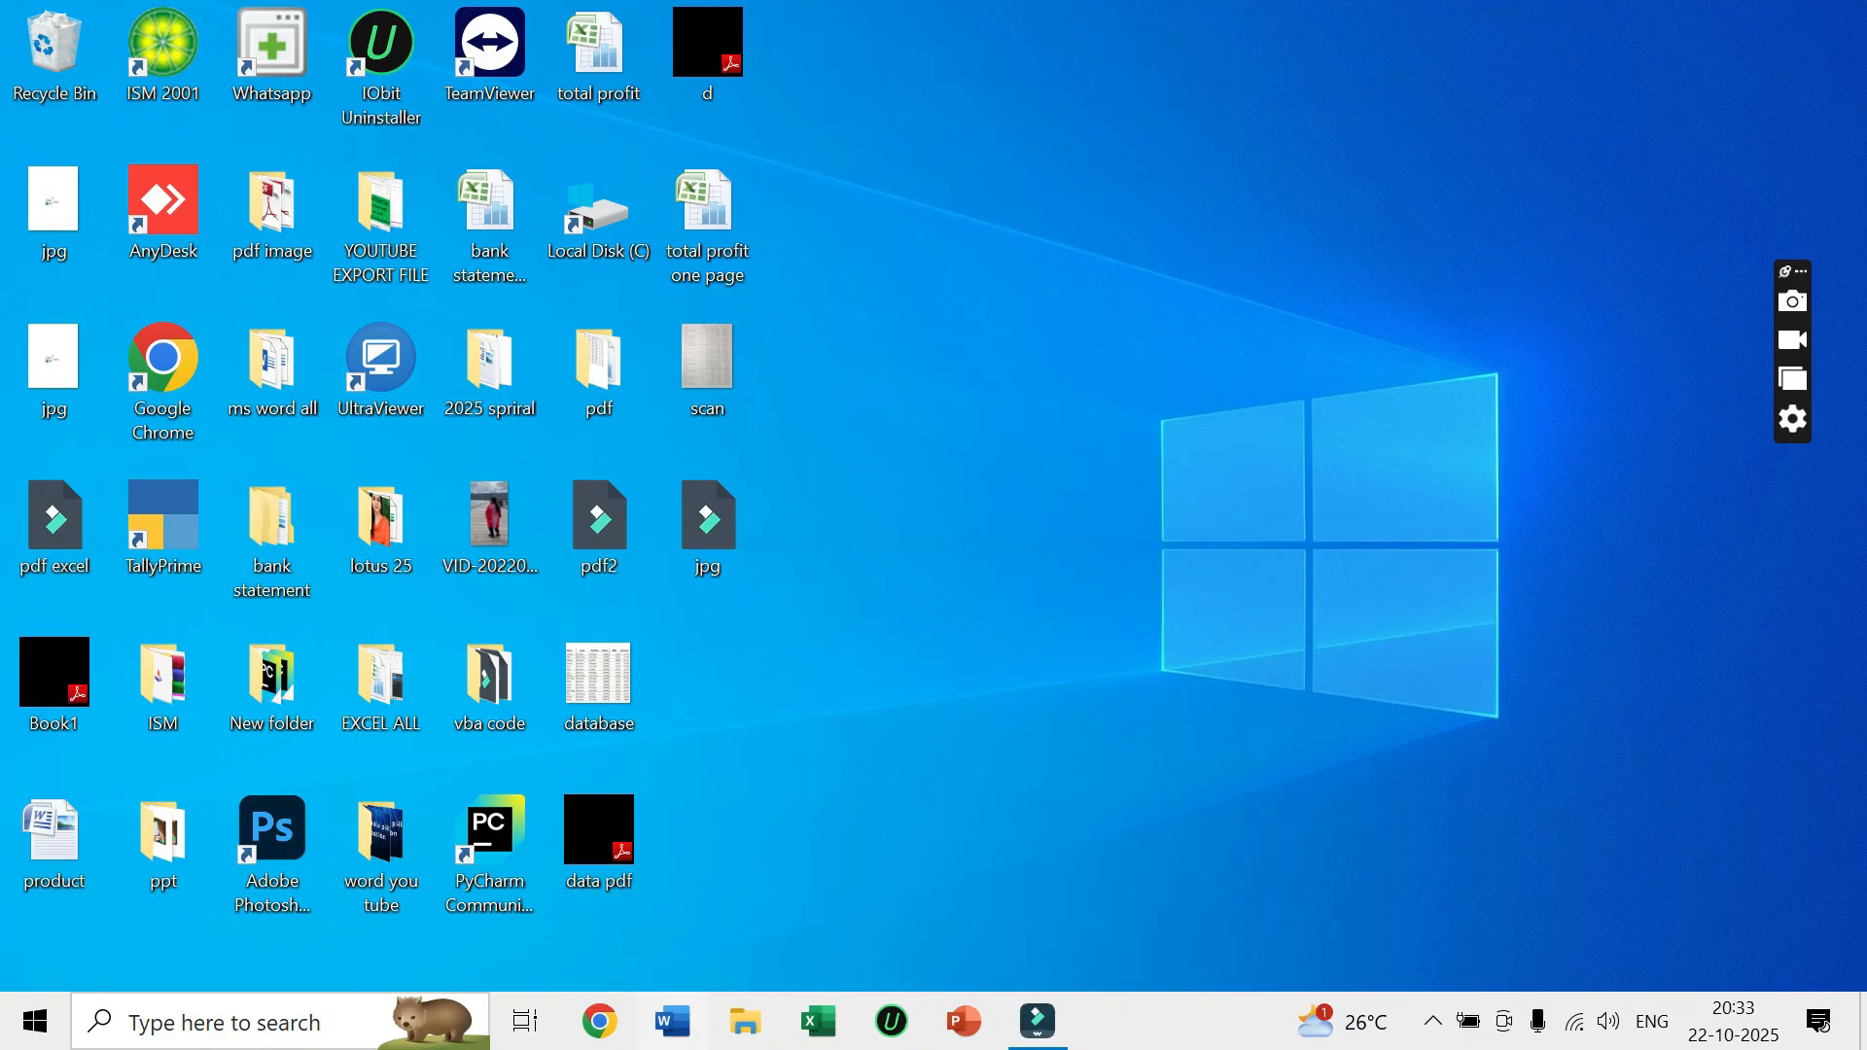
pyautogui.click(673, 1022)
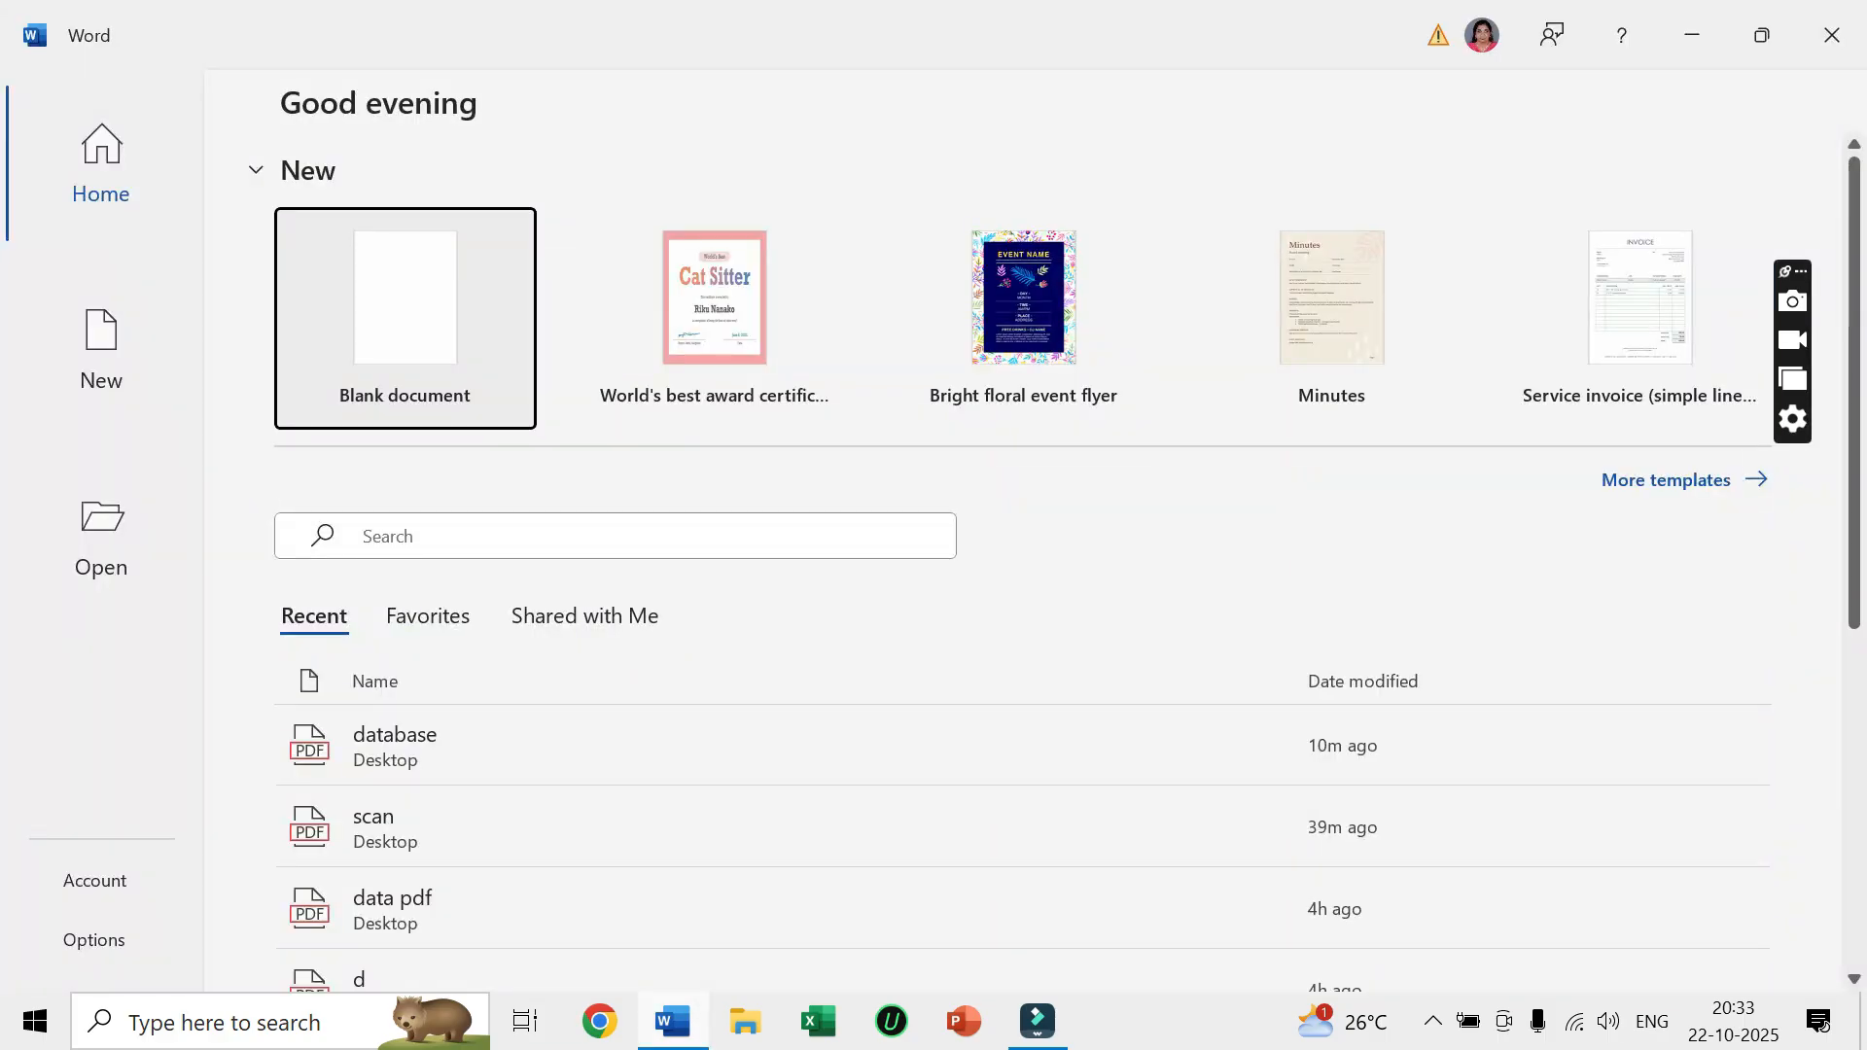
pyautogui.click(432, 336)
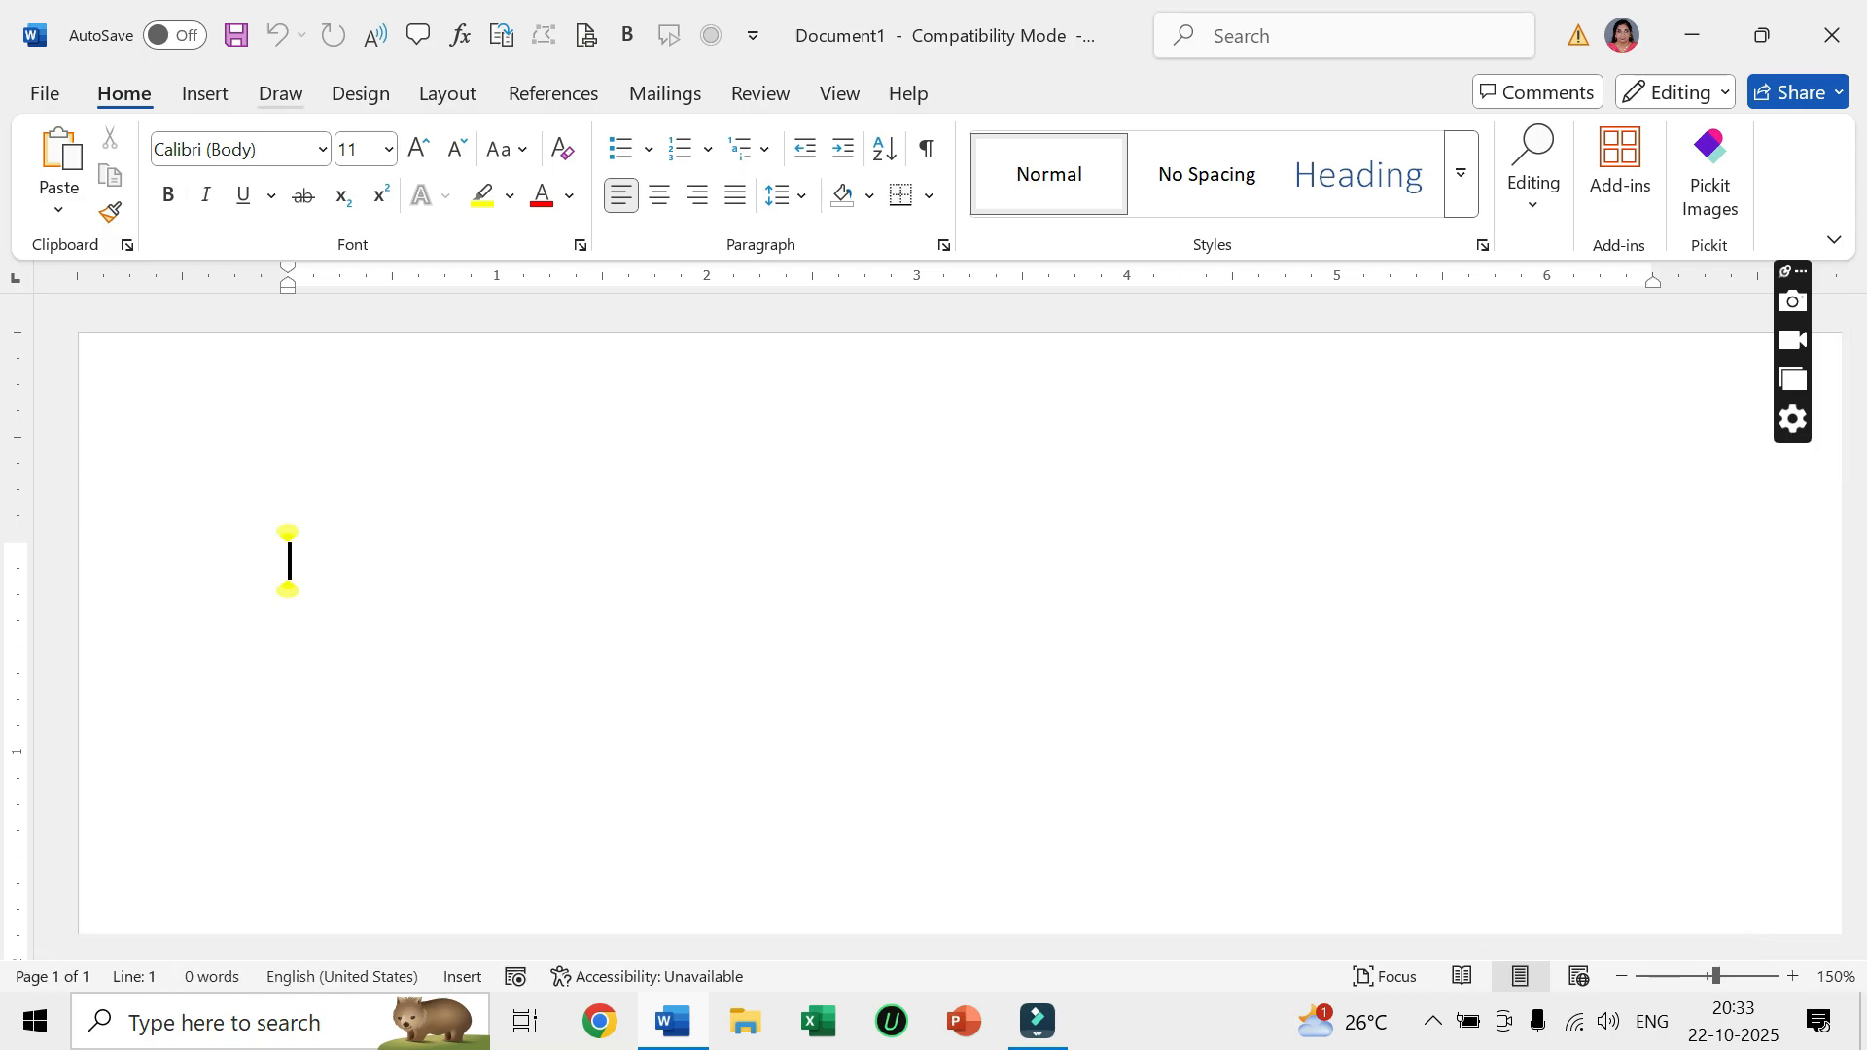
# Insert the picture file database from this device's Desktop folder into the blank document.
pyautogui.click(204, 95)
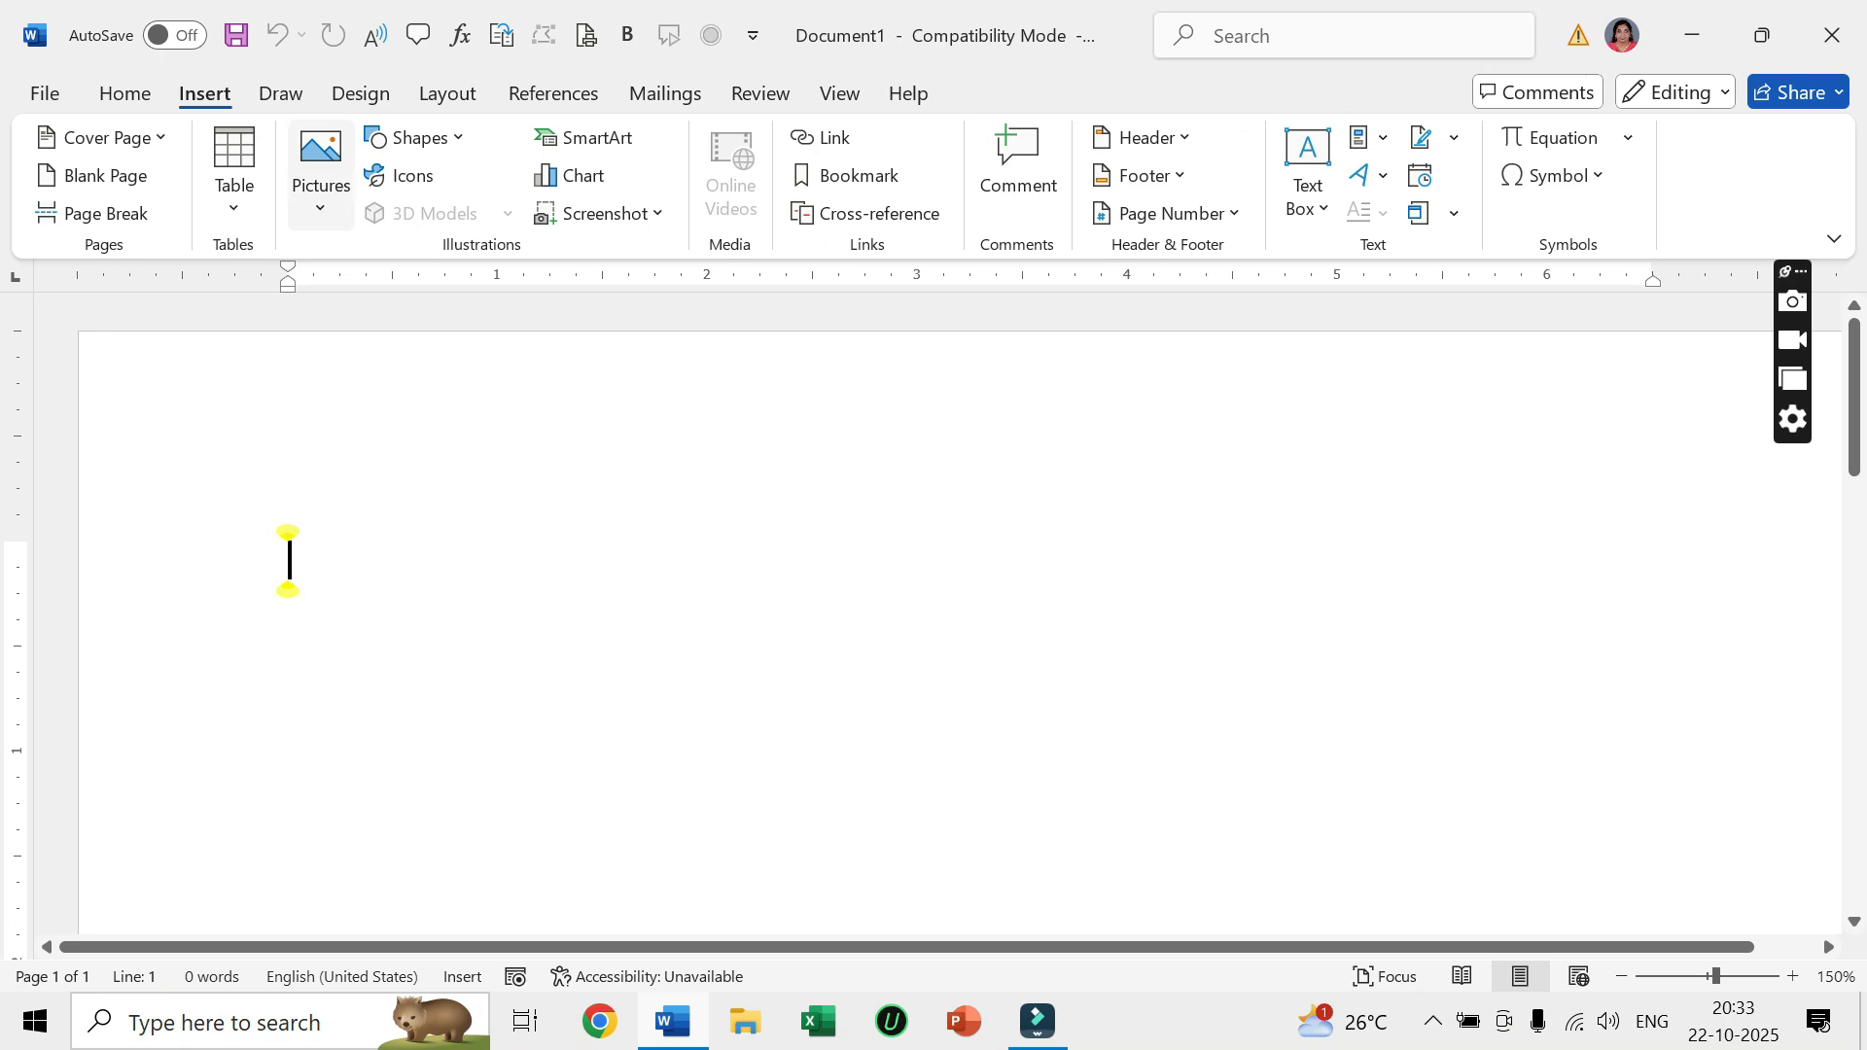
pyautogui.click(320, 175)
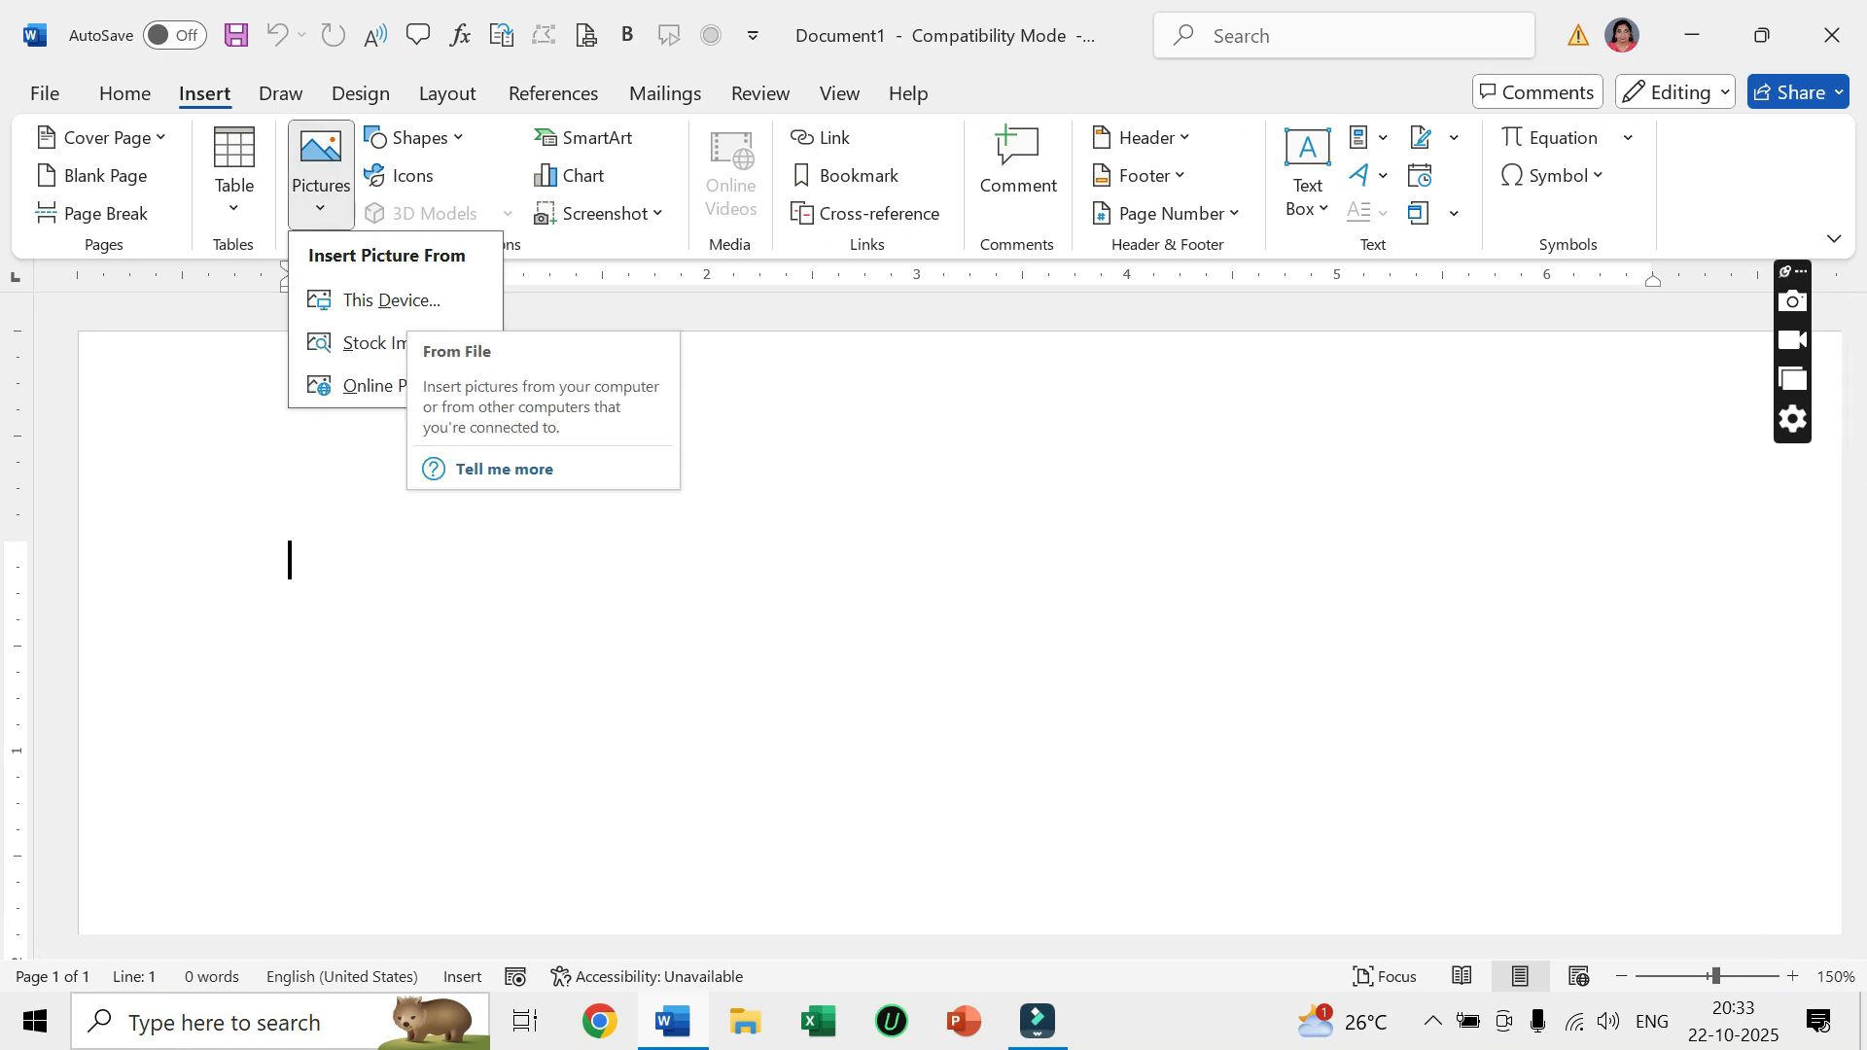
pyautogui.click(1742, 976)
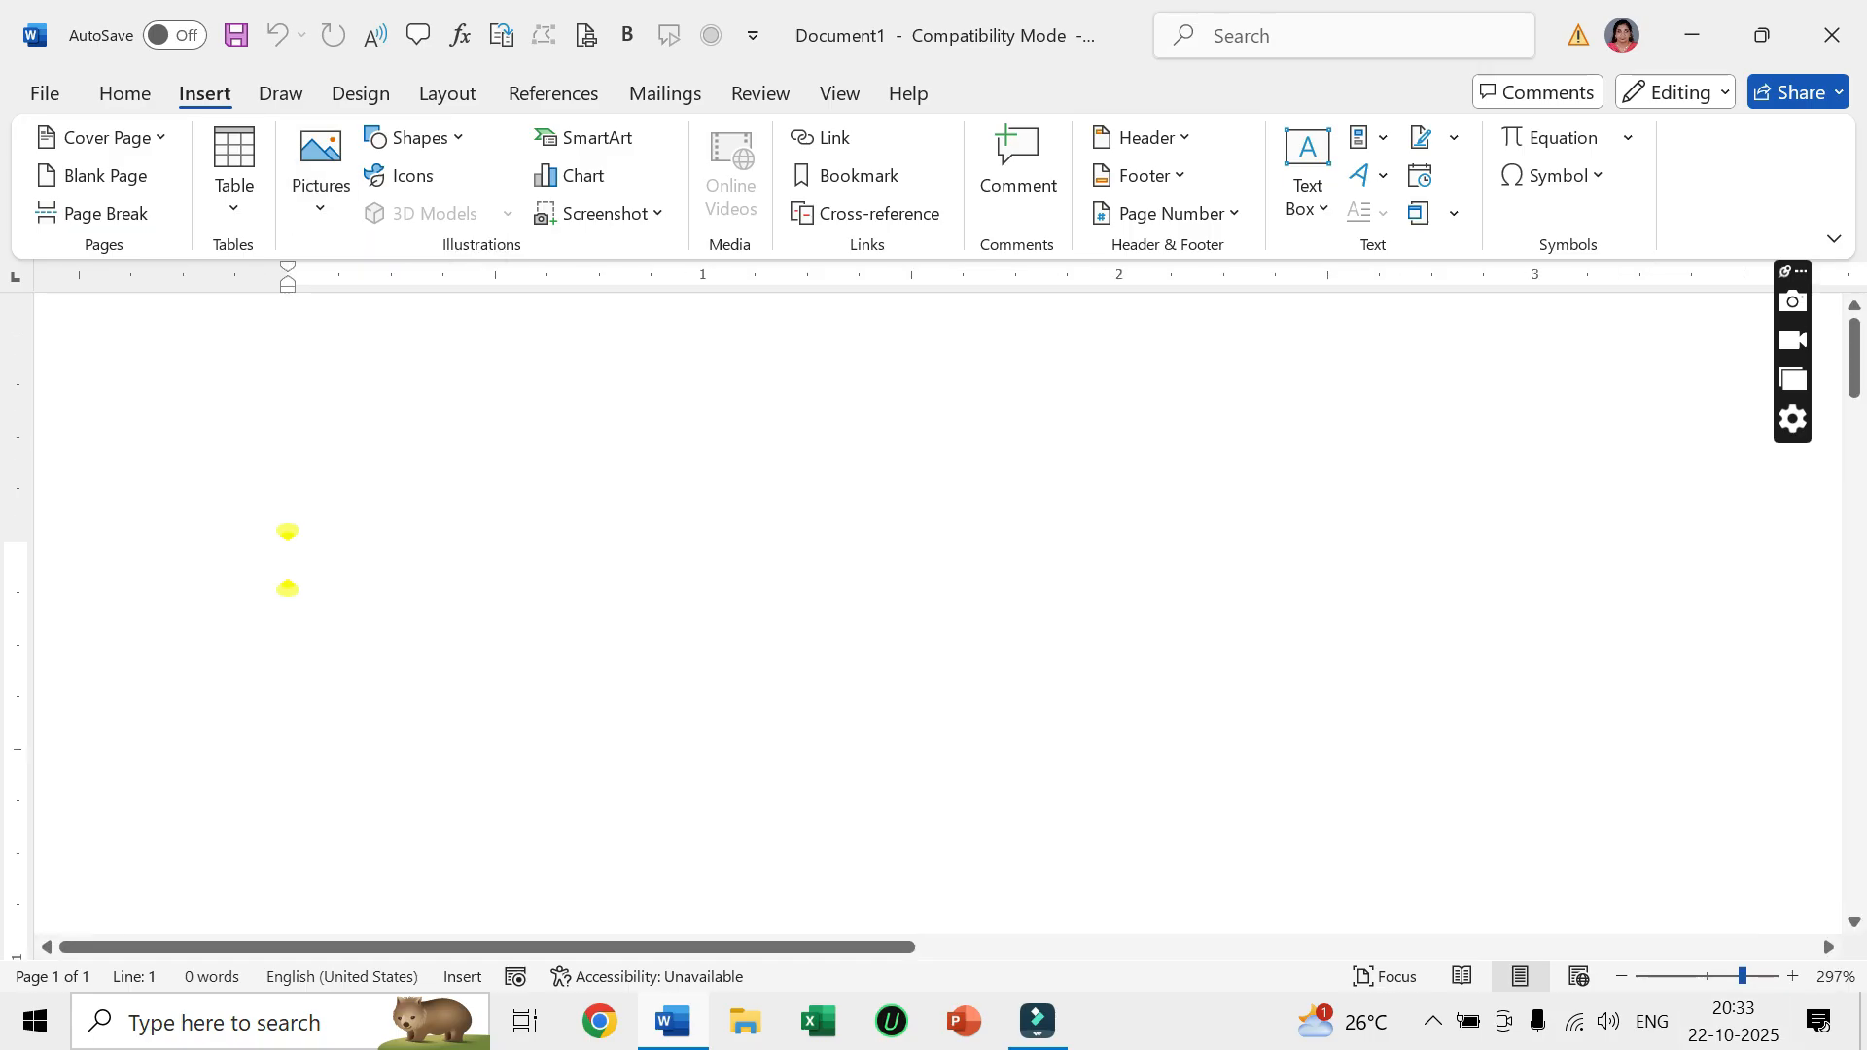
pyautogui.click(321, 166)
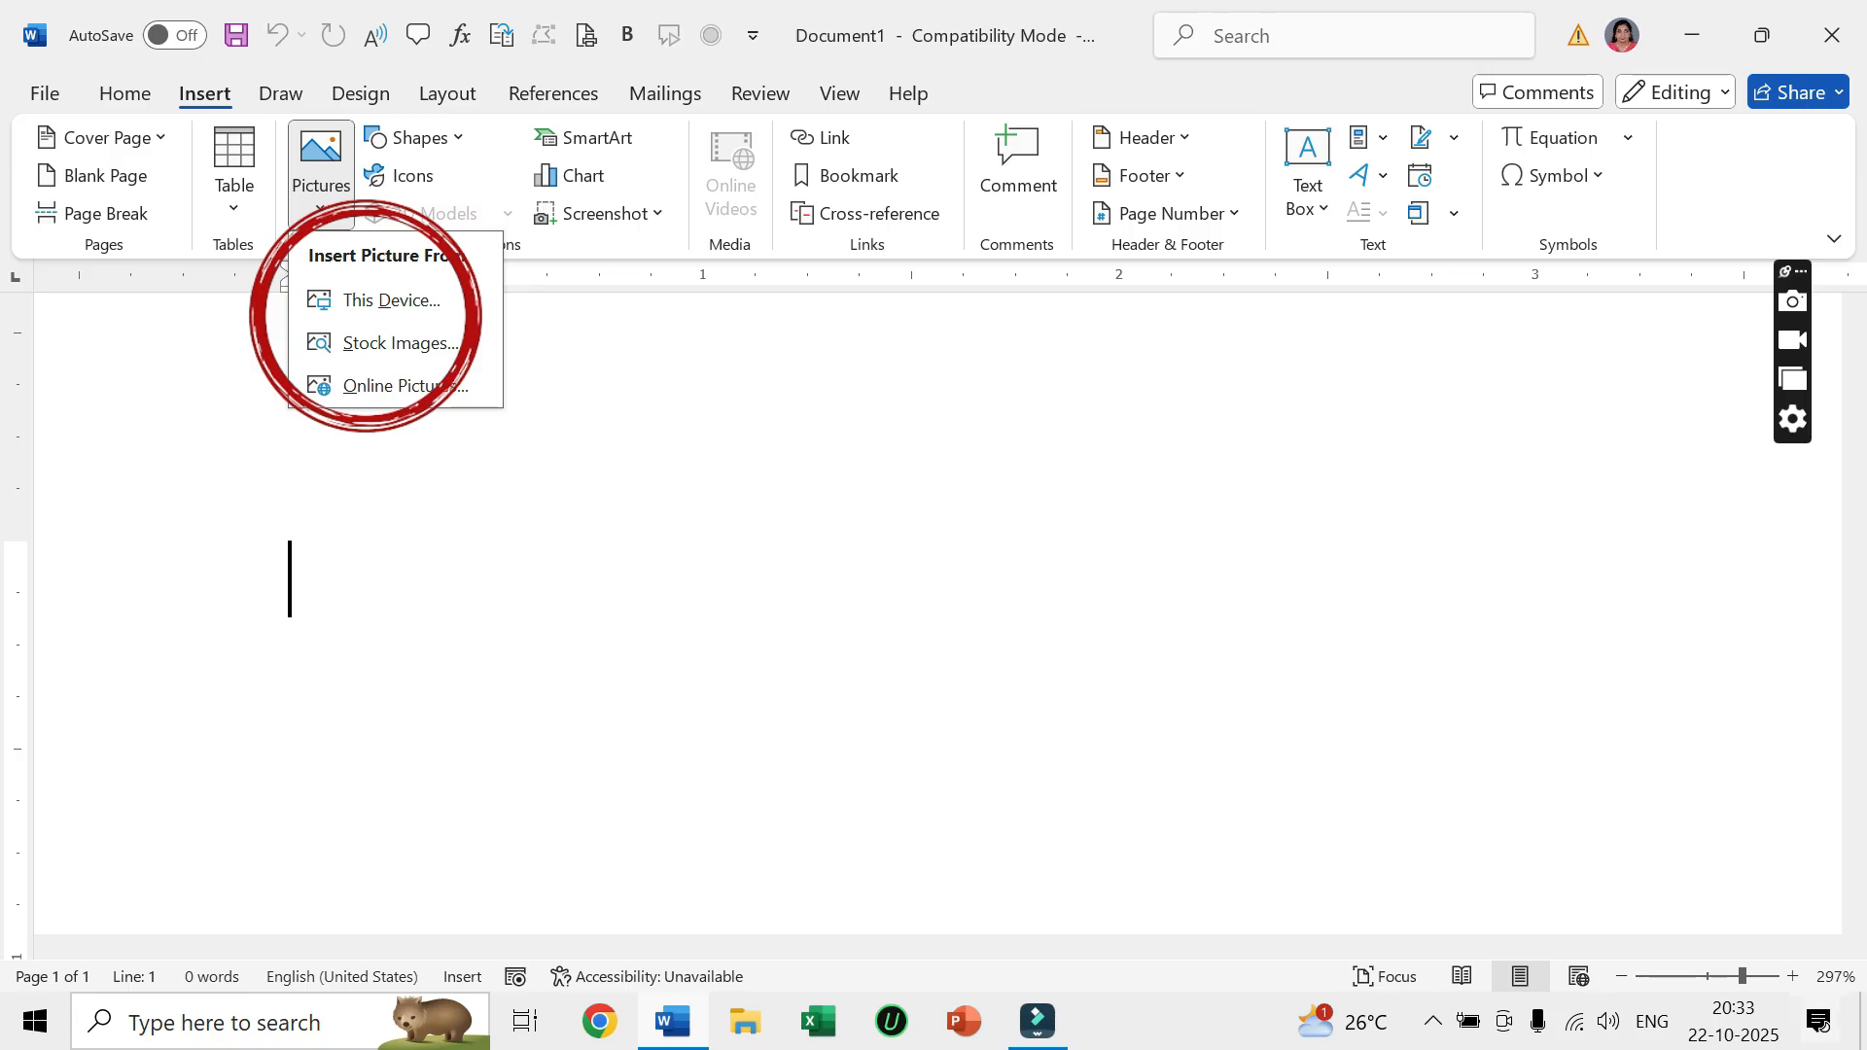
pyautogui.scroll(5, 937, 614)
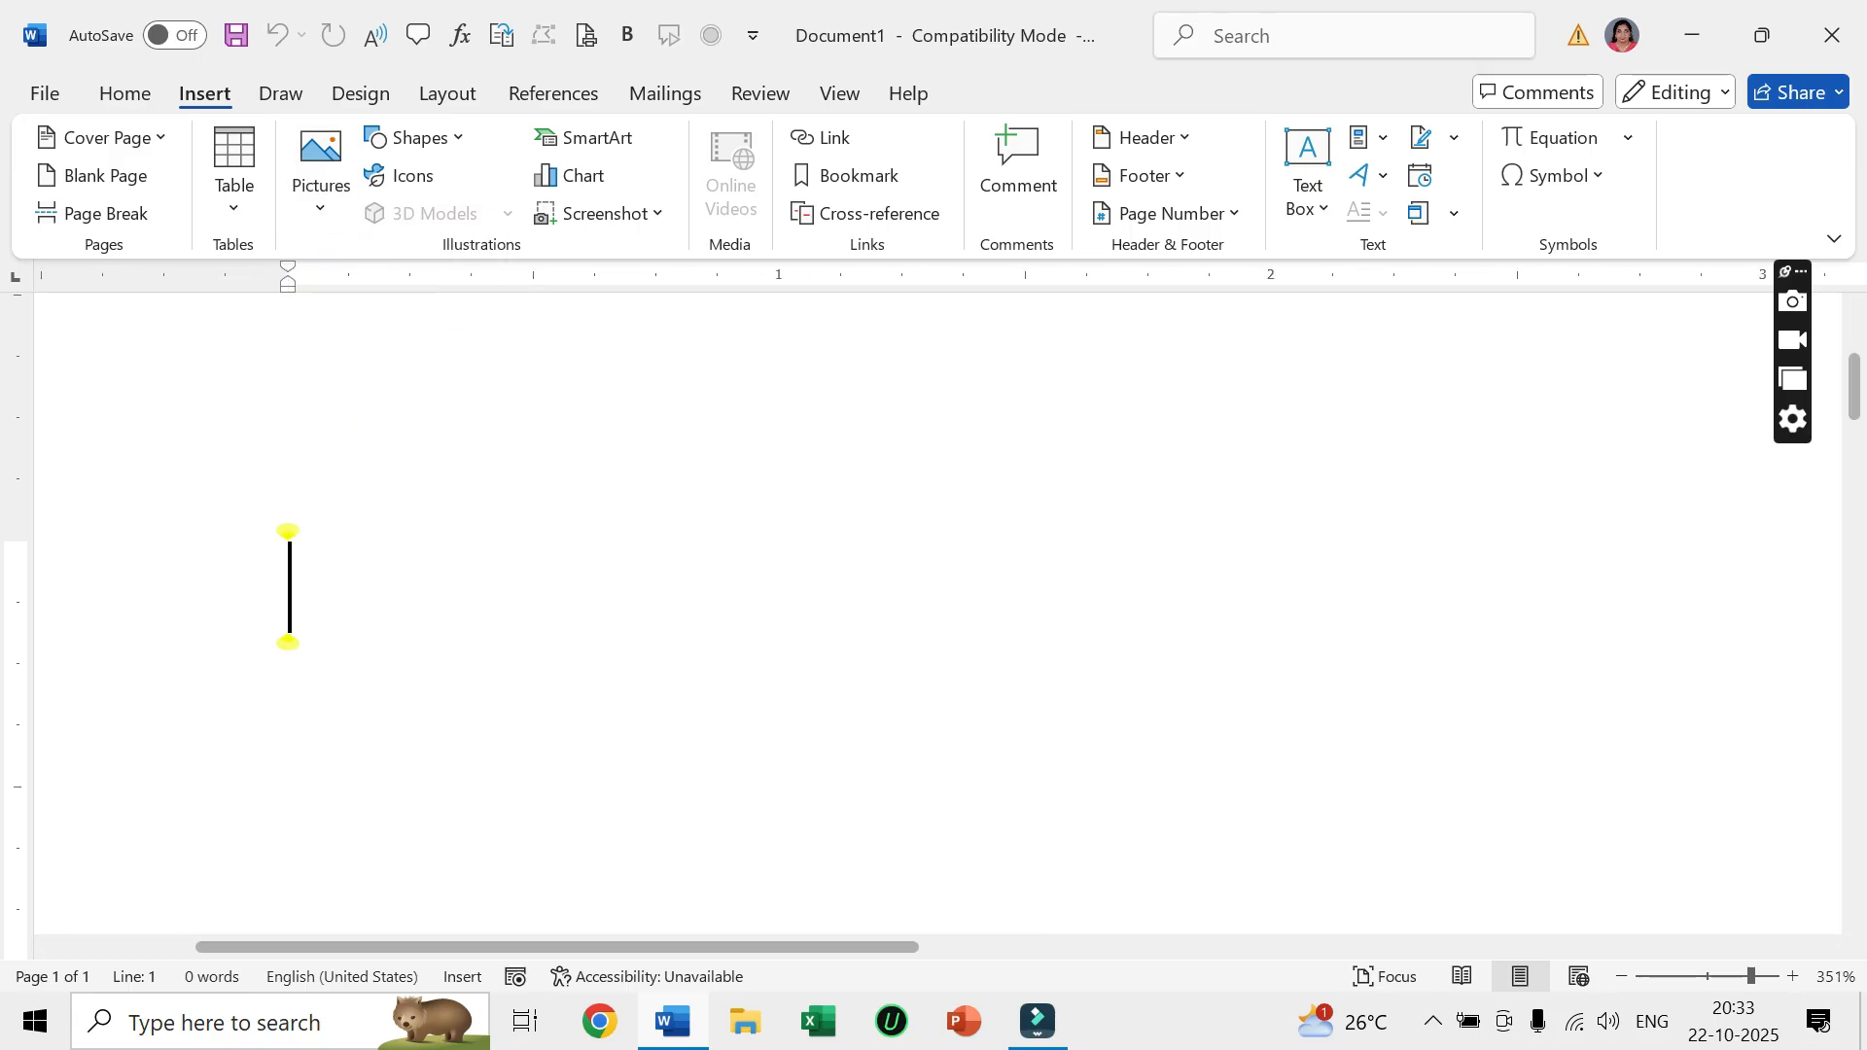
pyautogui.click(321, 166)
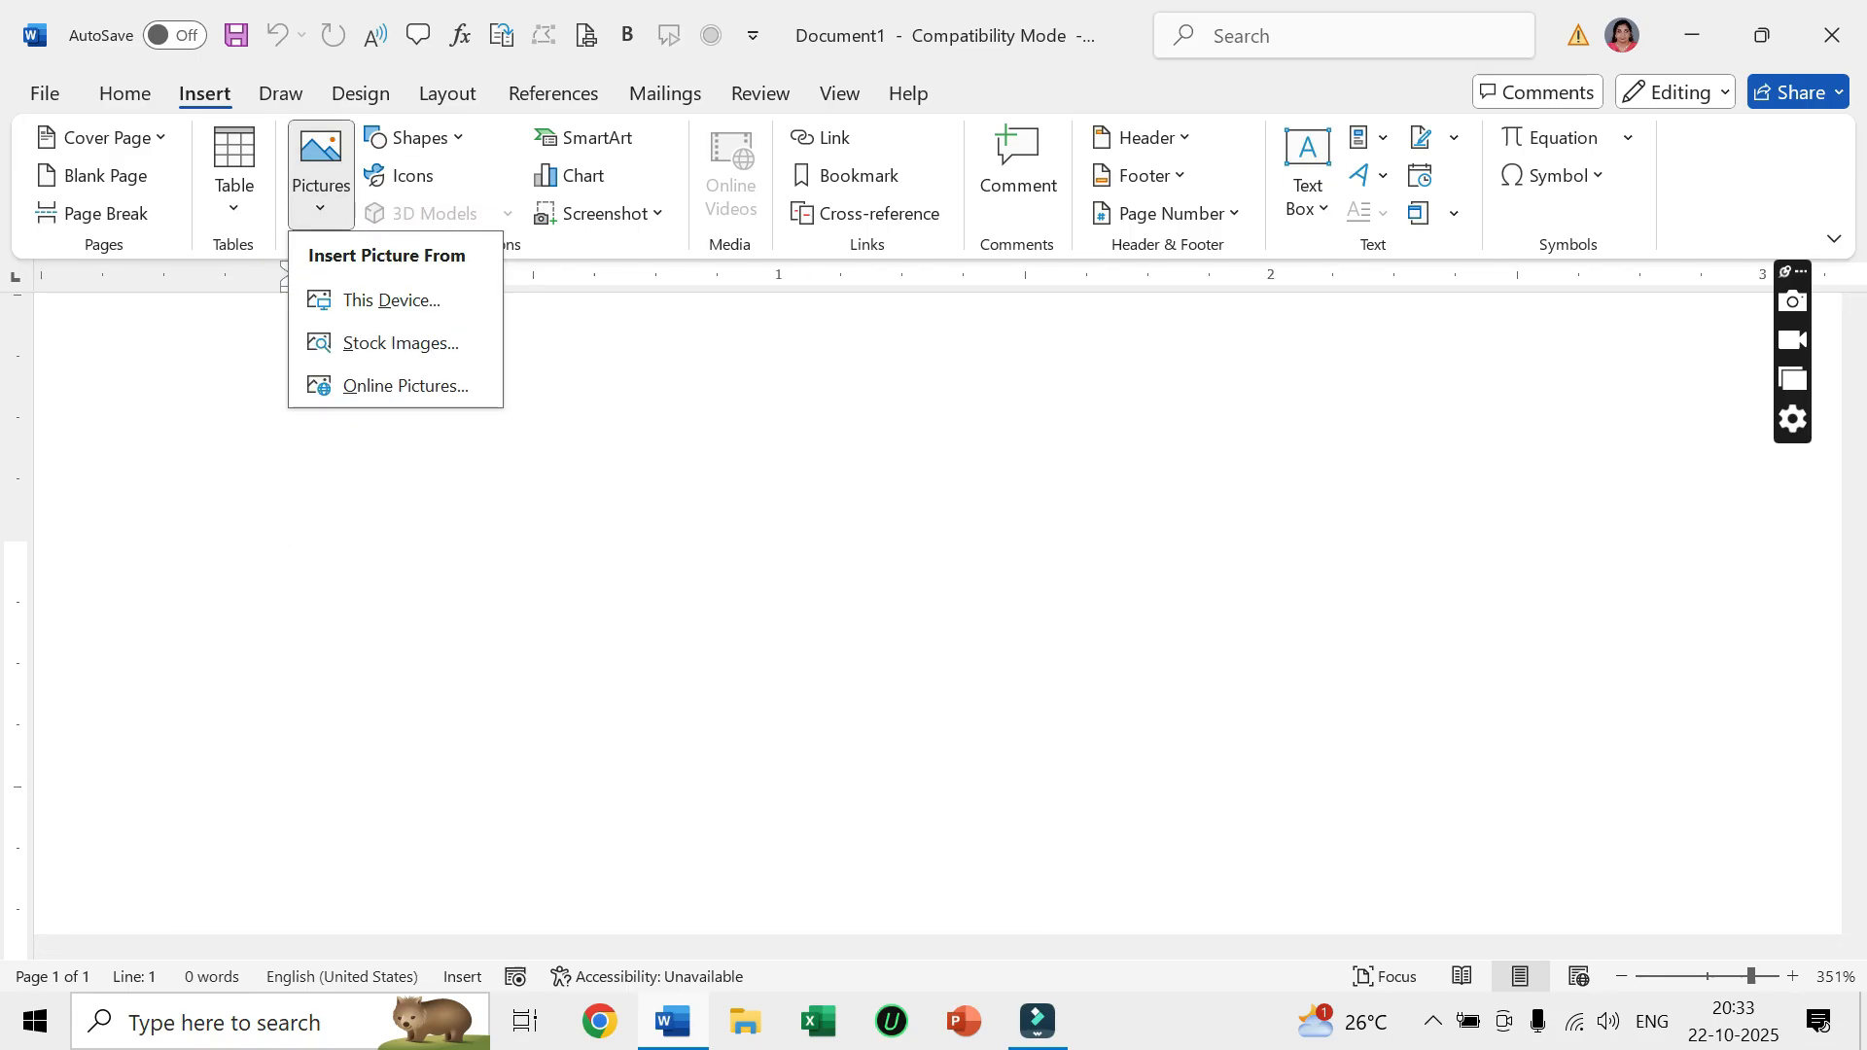
pyautogui.click(391, 299)
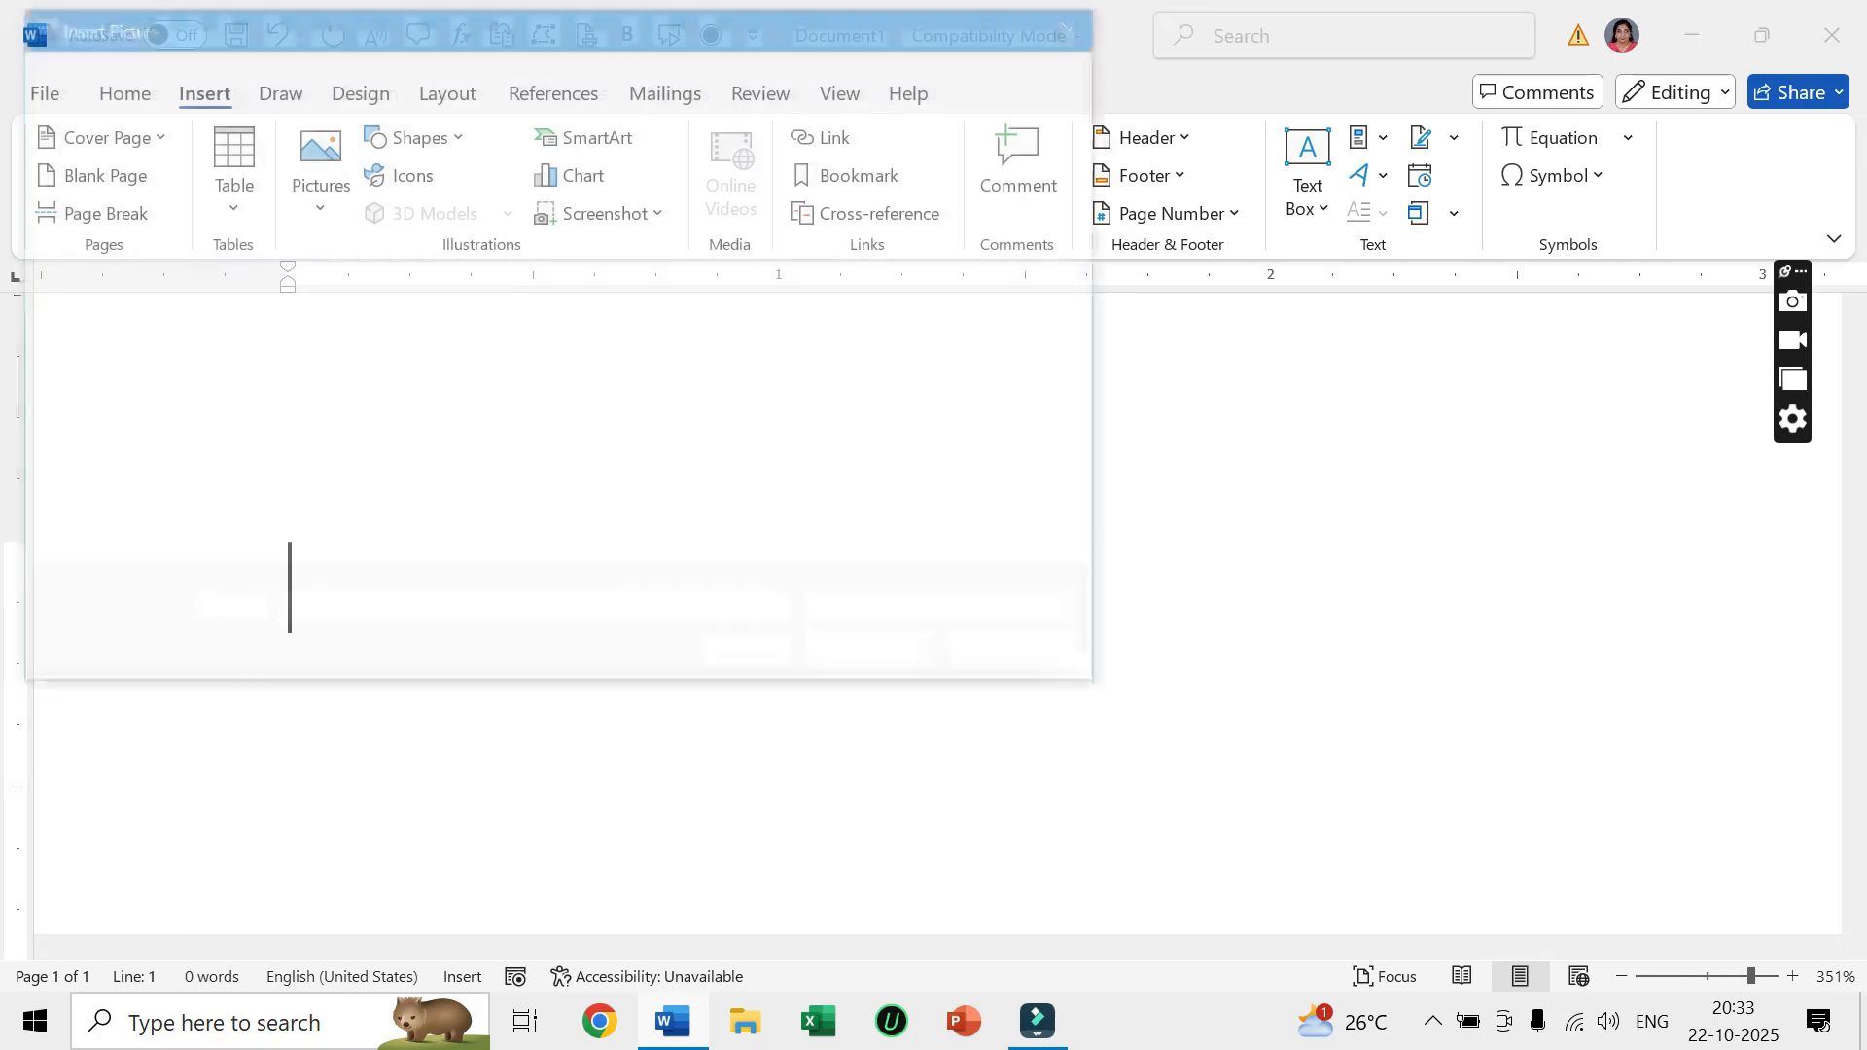
pyautogui.moveTo(440, 459); pyautogui.dragTo(440, 216)
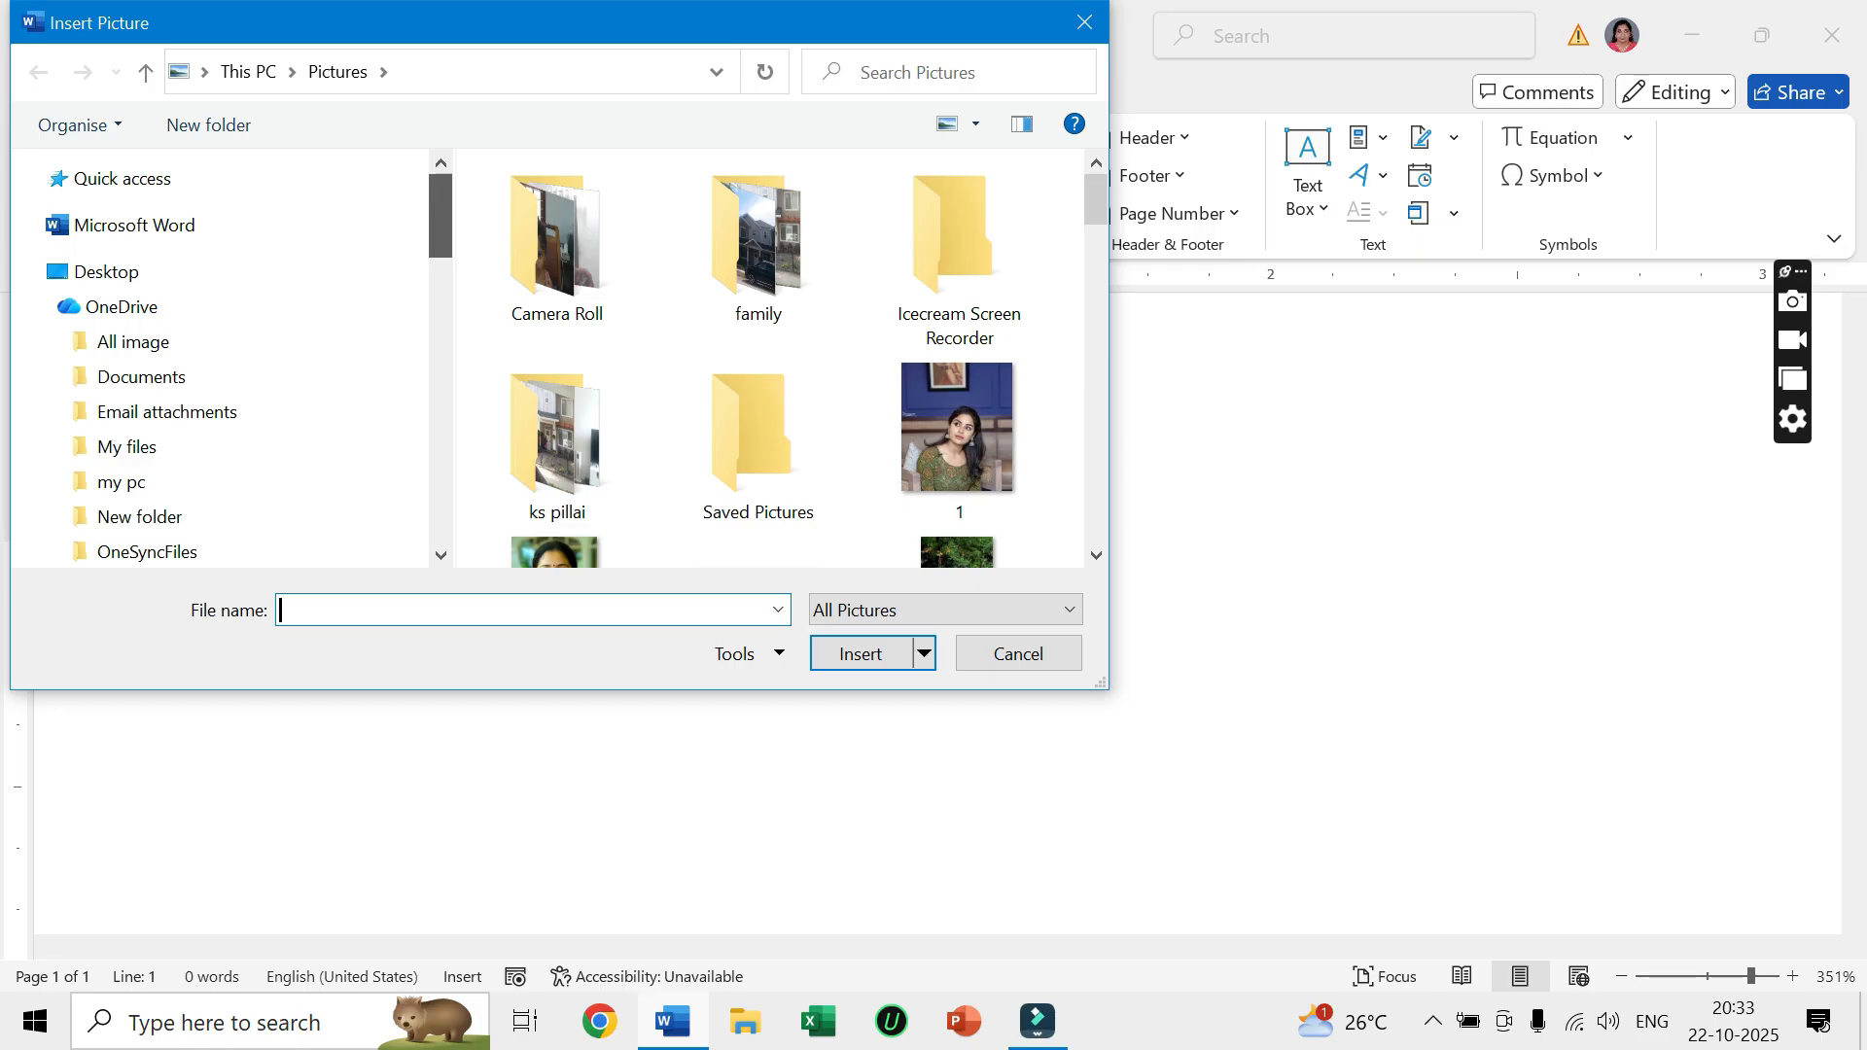
pyautogui.click(107, 272)
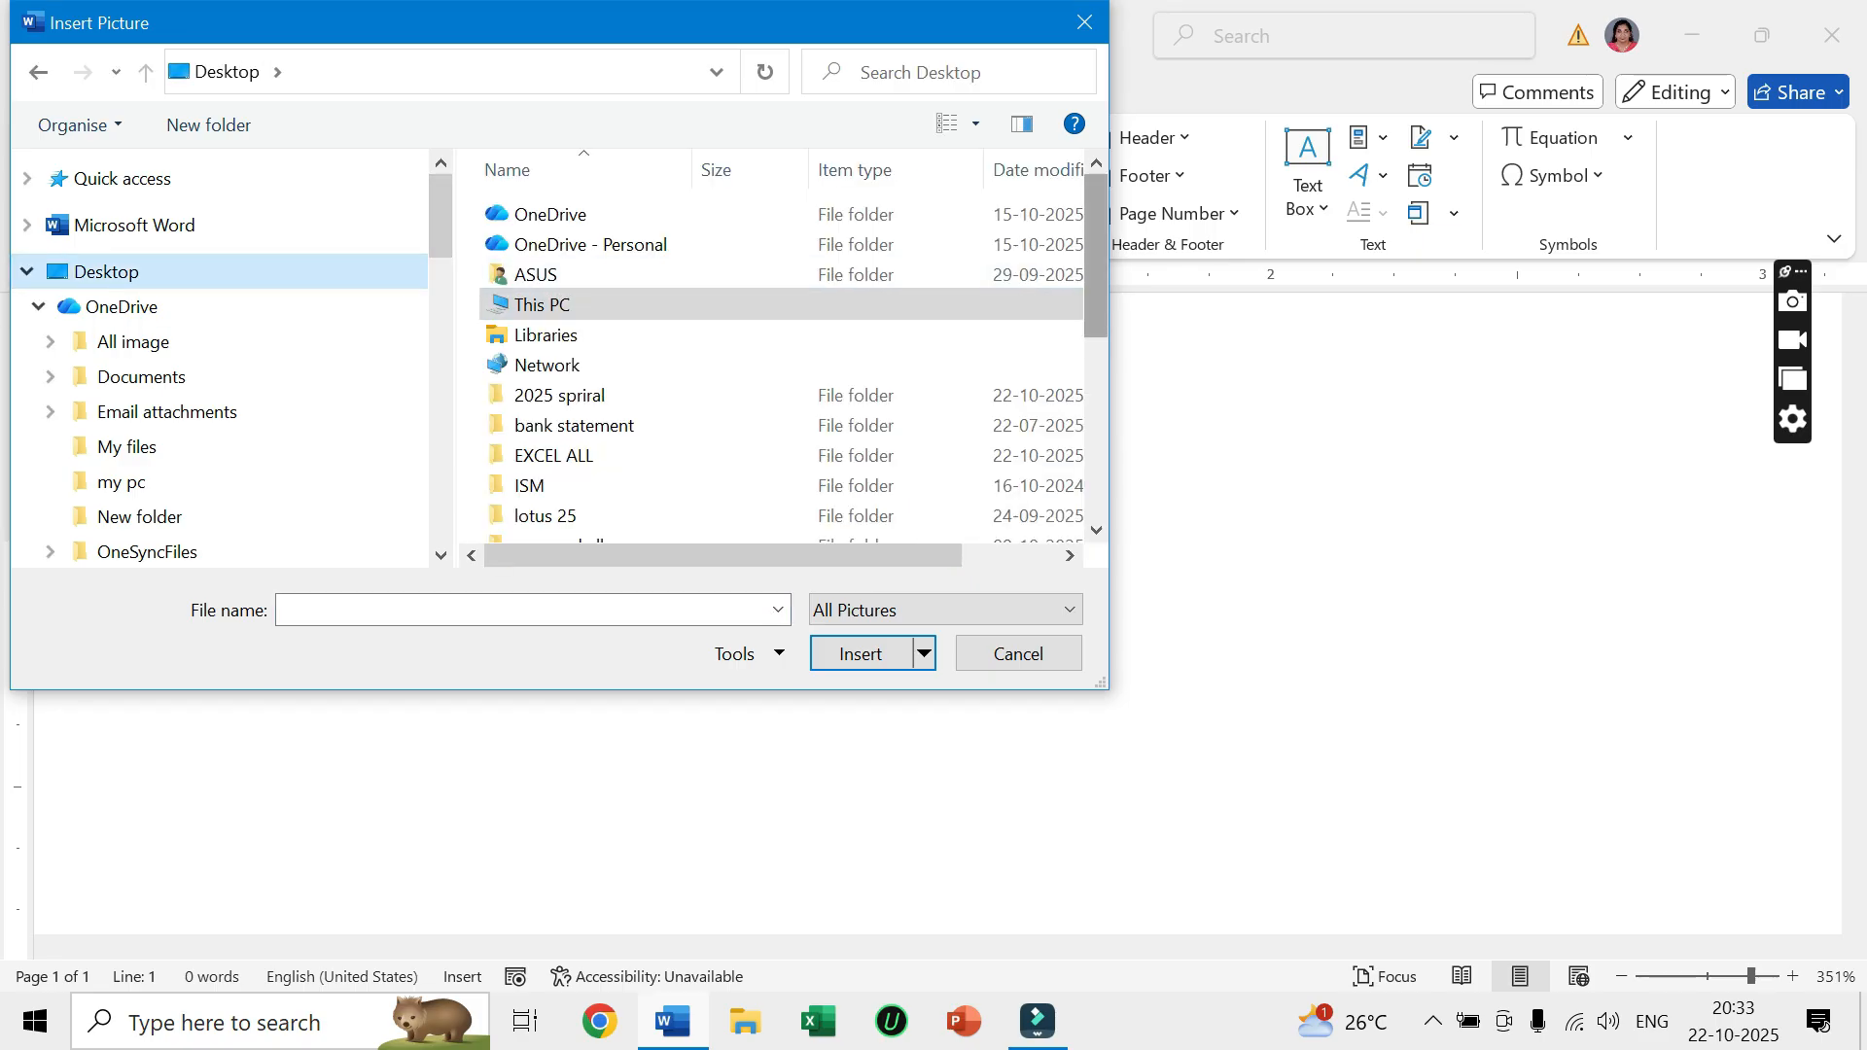
pyautogui.scroll(-3, 778, 369)
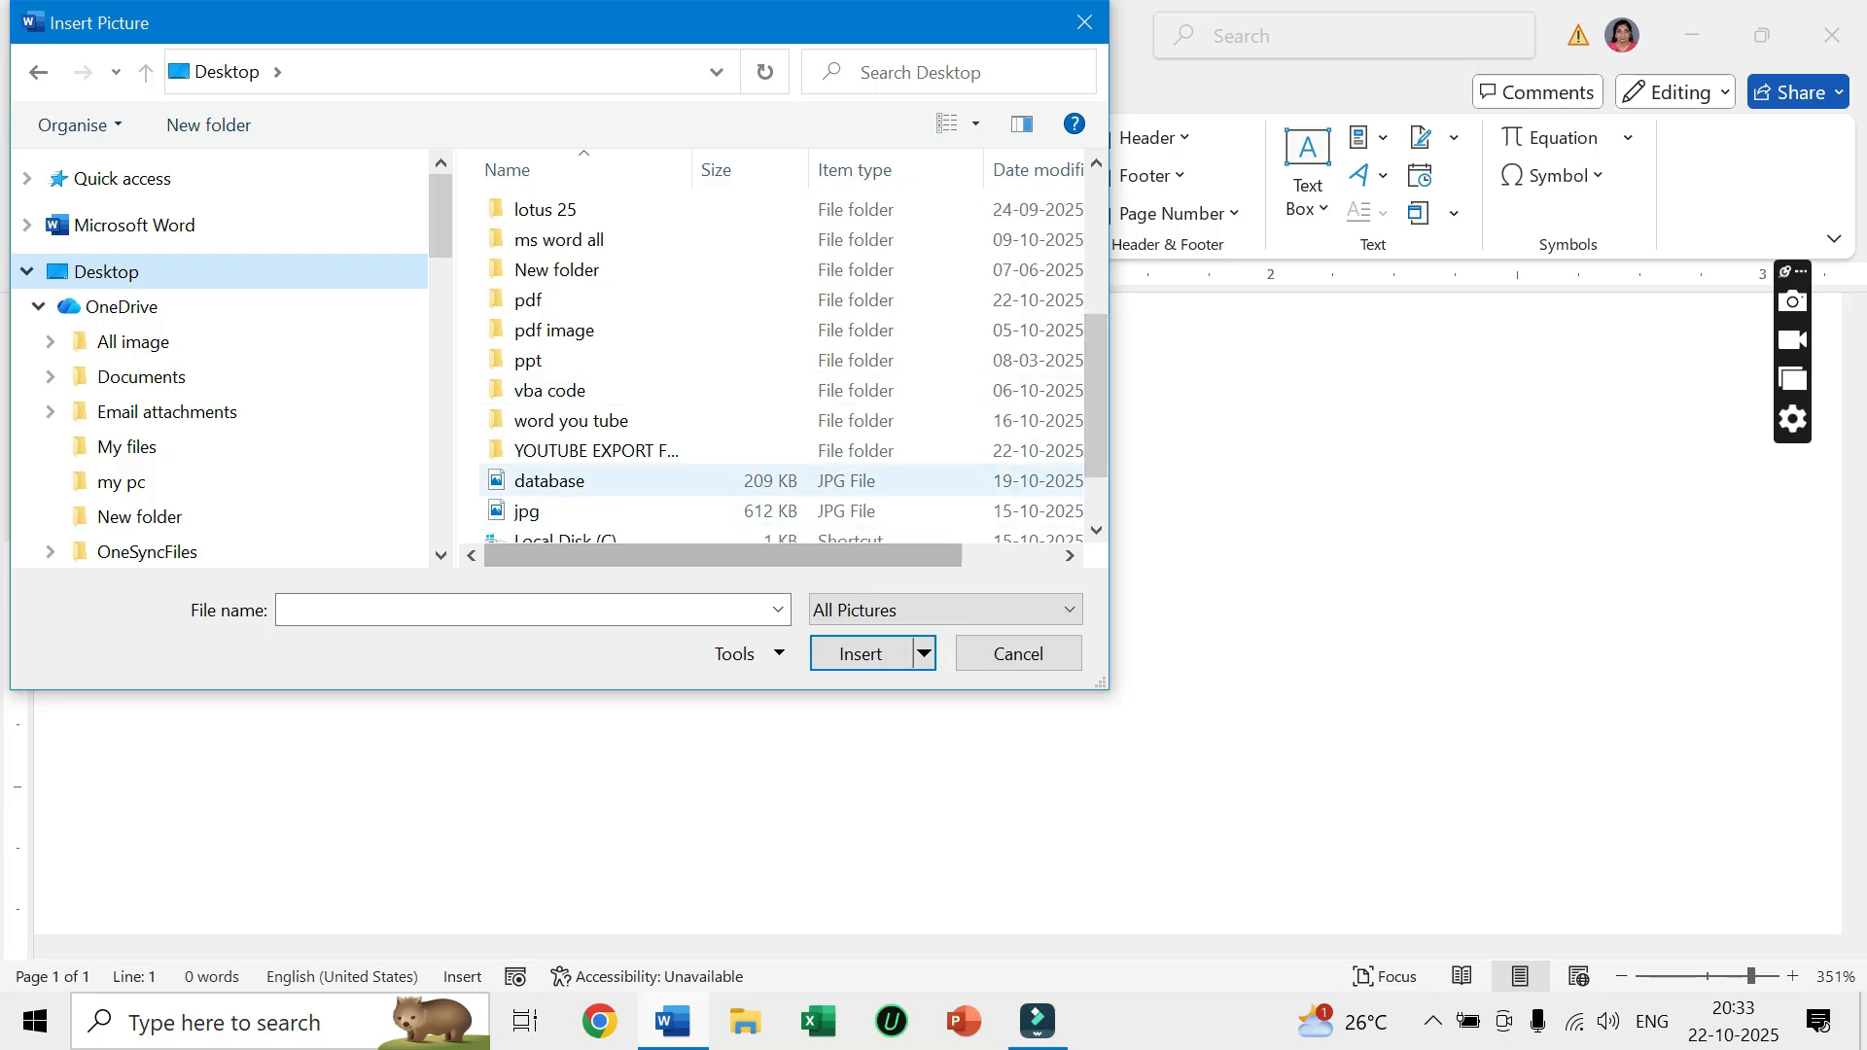
pyautogui.click(584, 482)
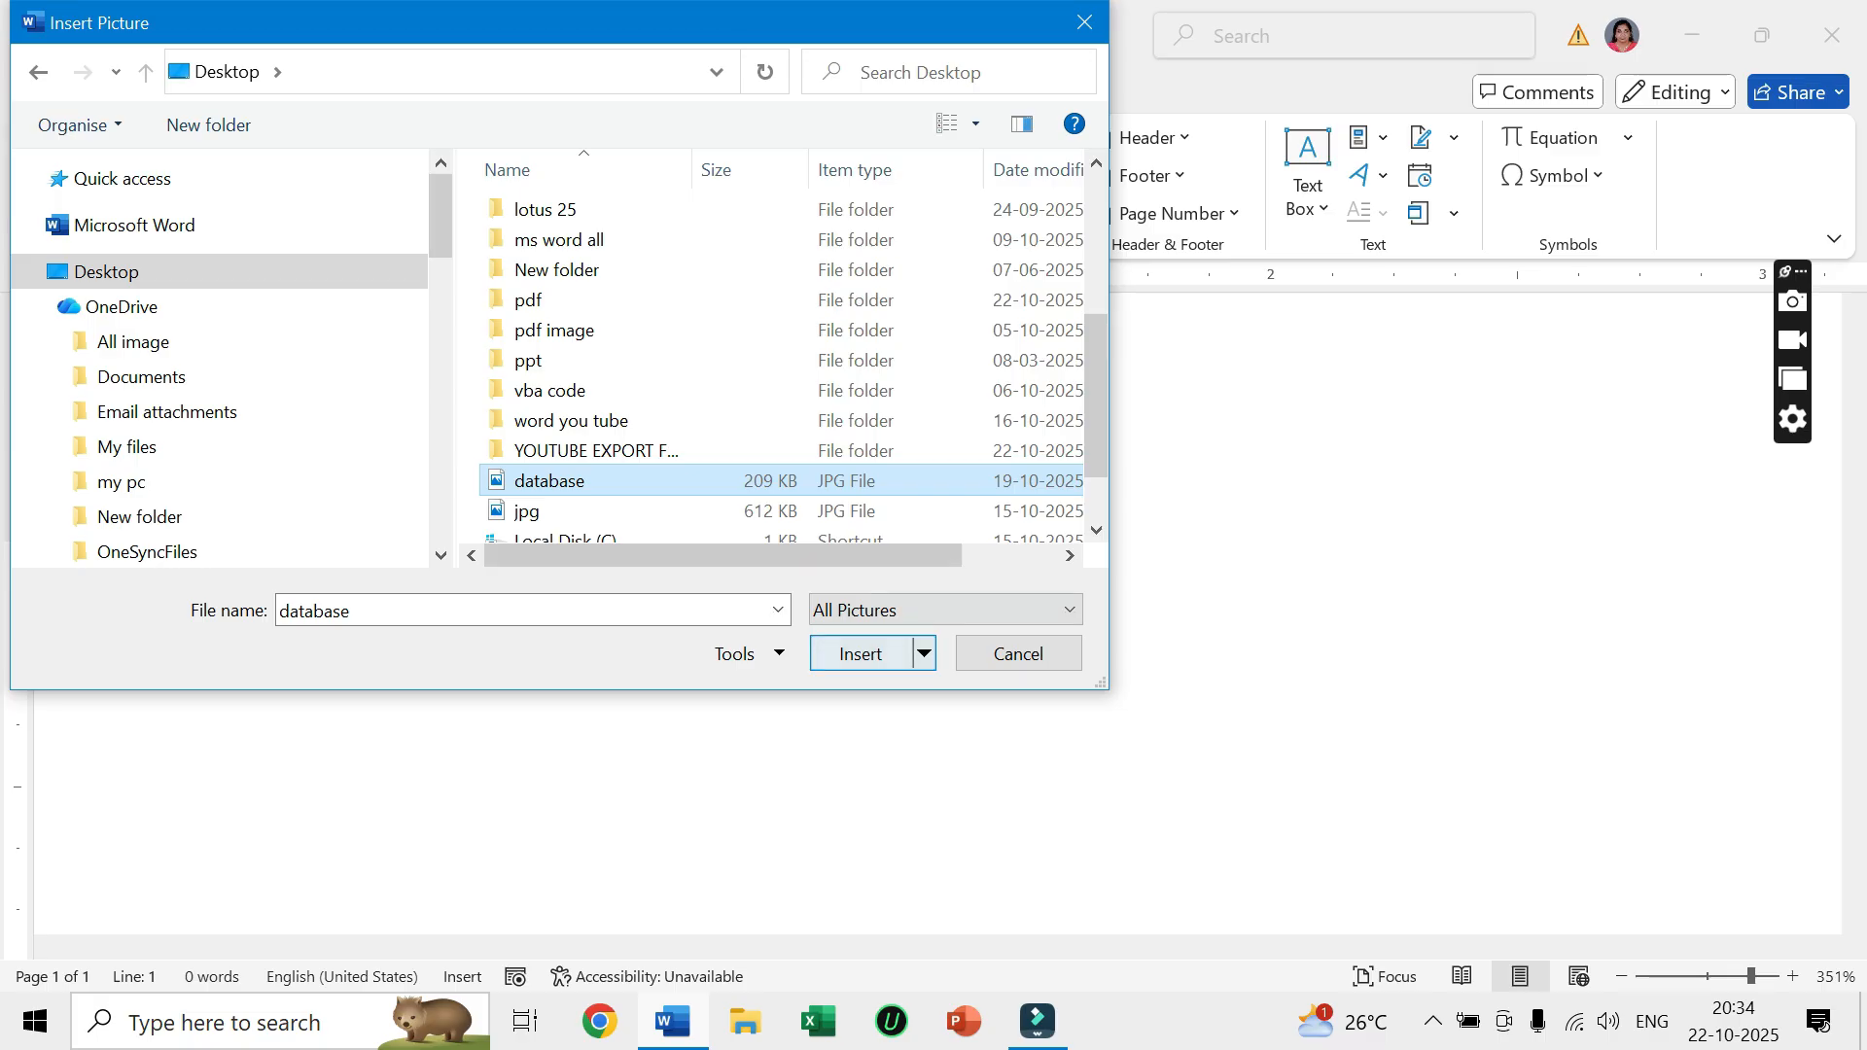
pyautogui.click(860, 653)
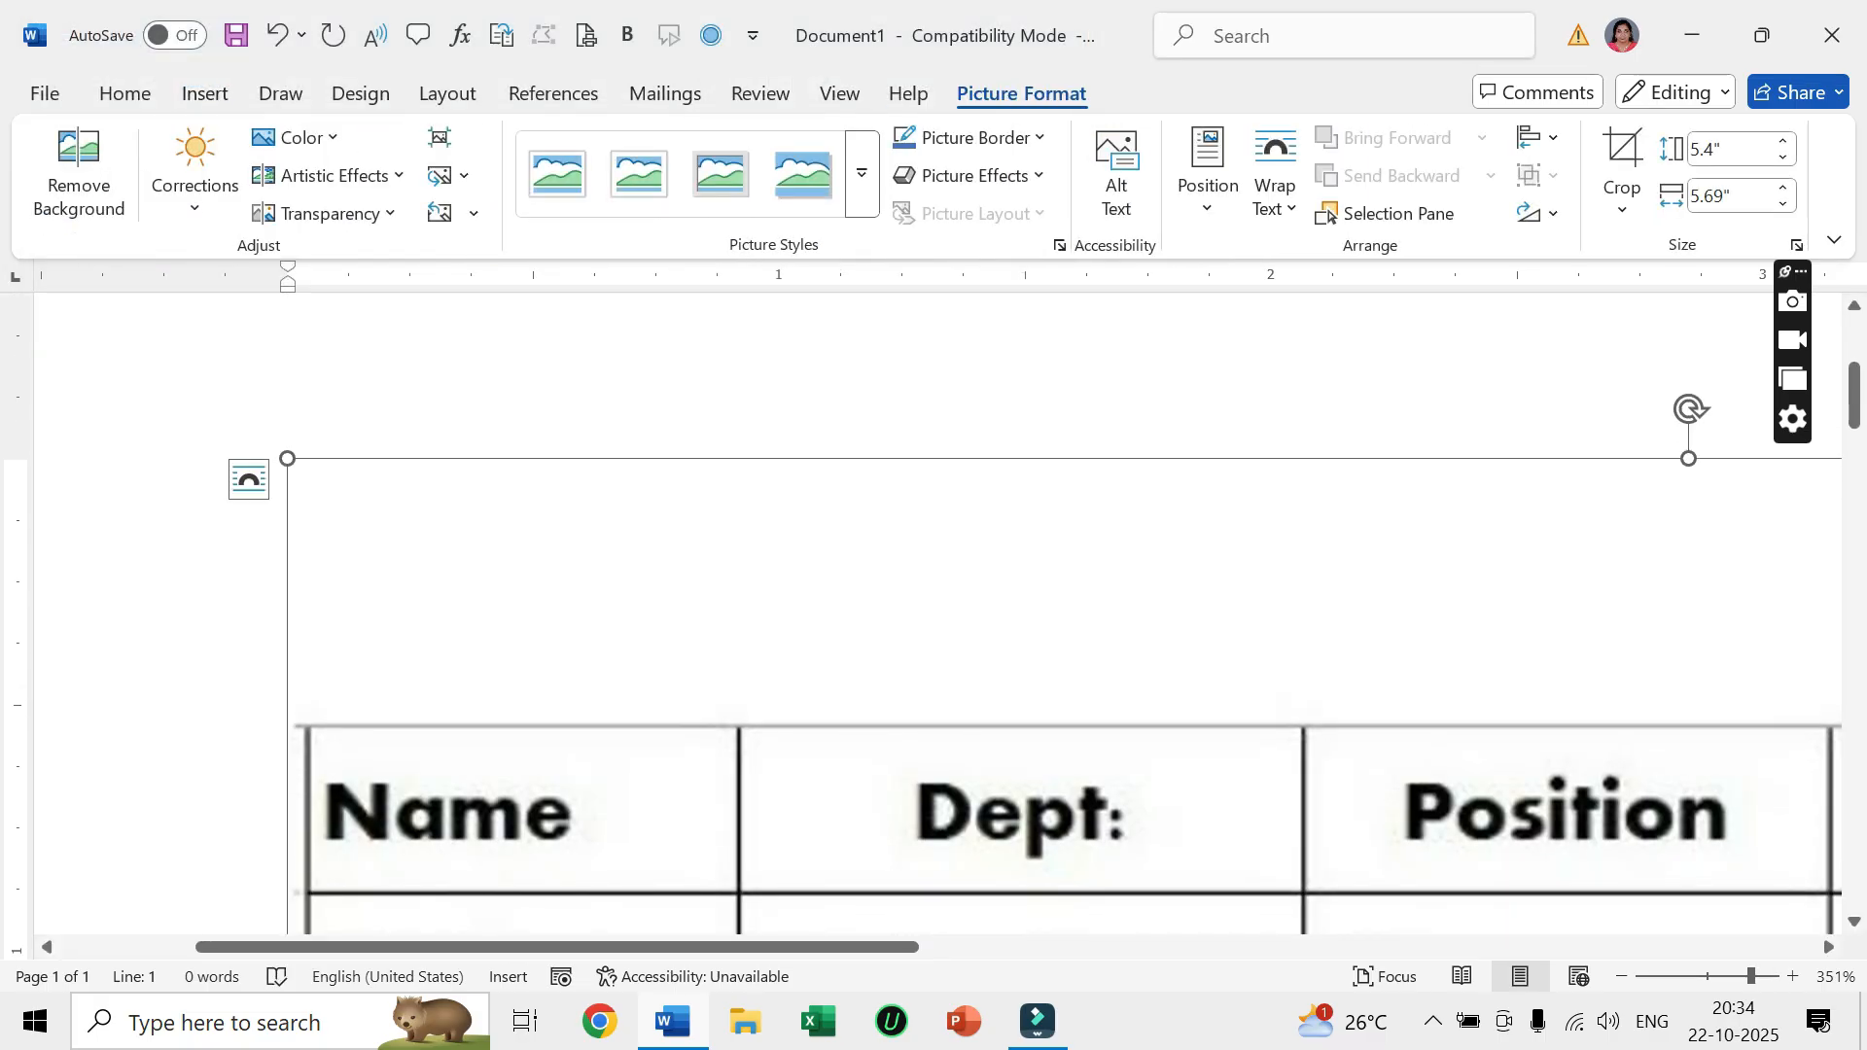
# Set the inserted table picture's layout to In Front of Text and nudge it slightly up and to the right on the page.
pyautogui.click(1724, 976)
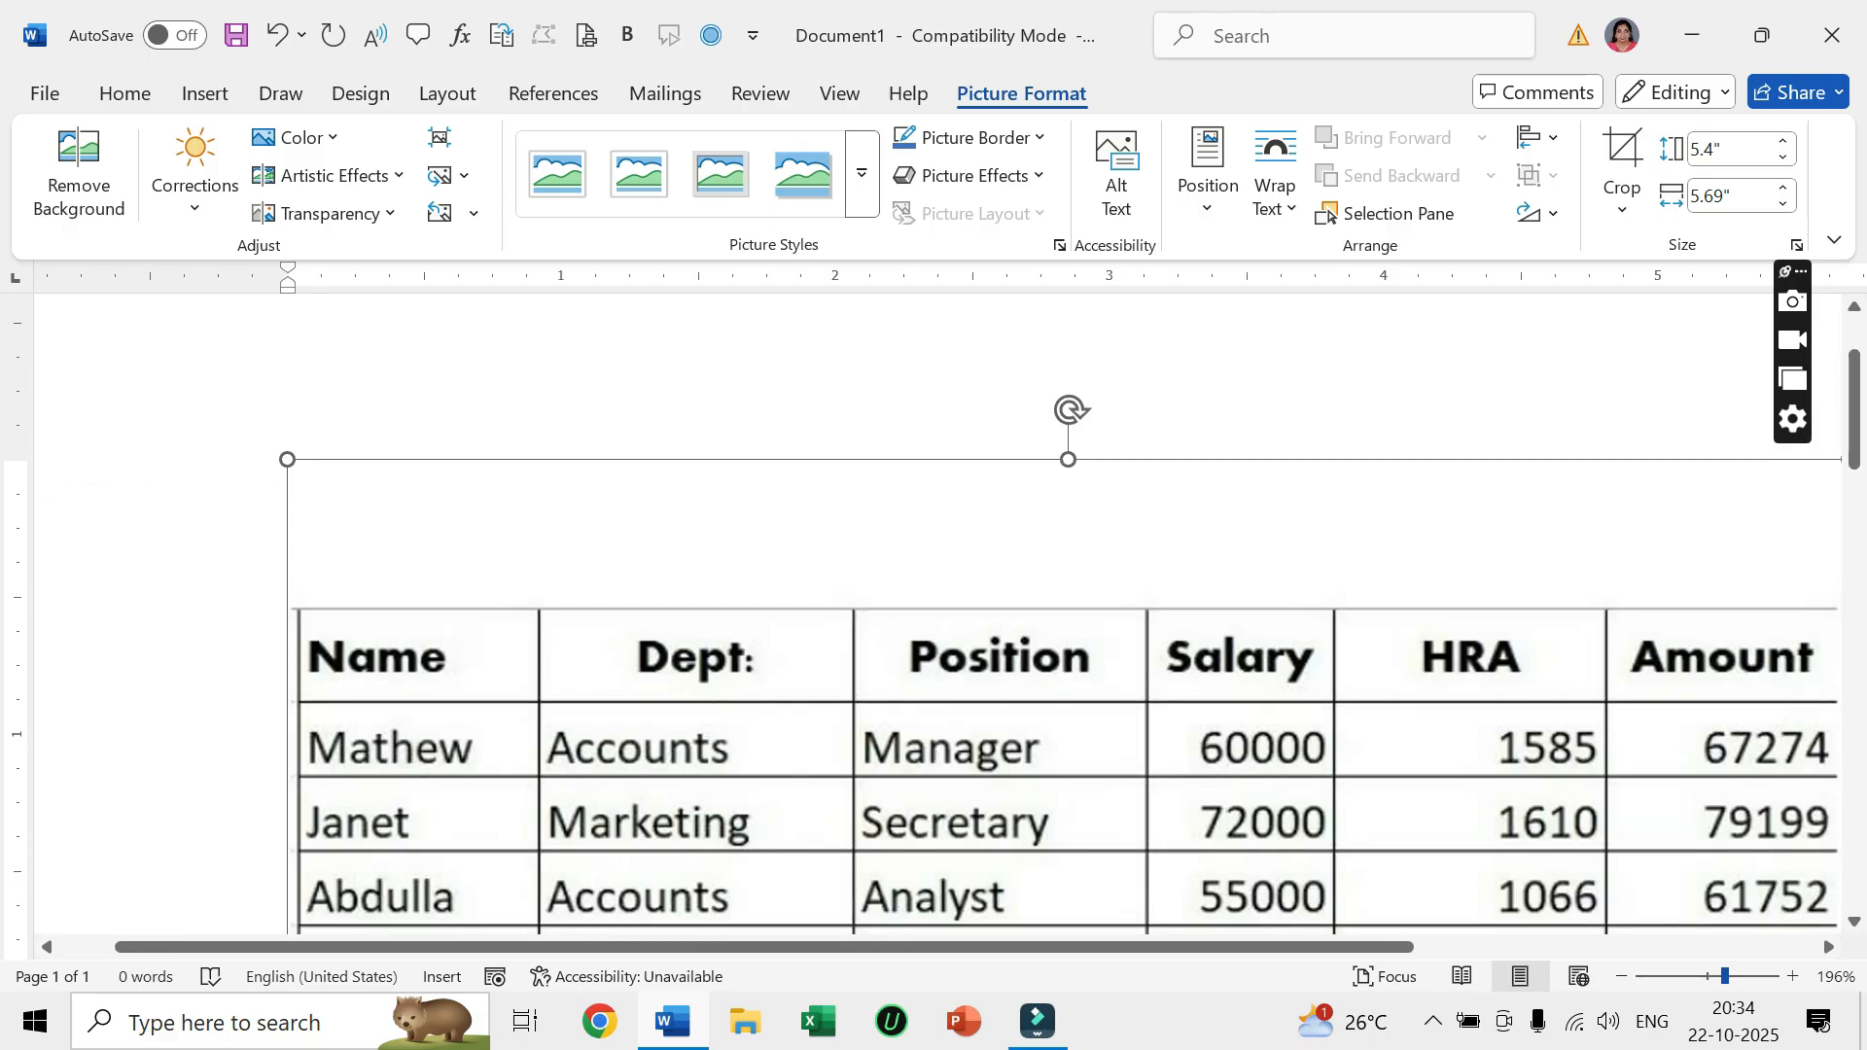
pyautogui.moveTo(1724, 976); pyautogui.dragTo(1712, 977)
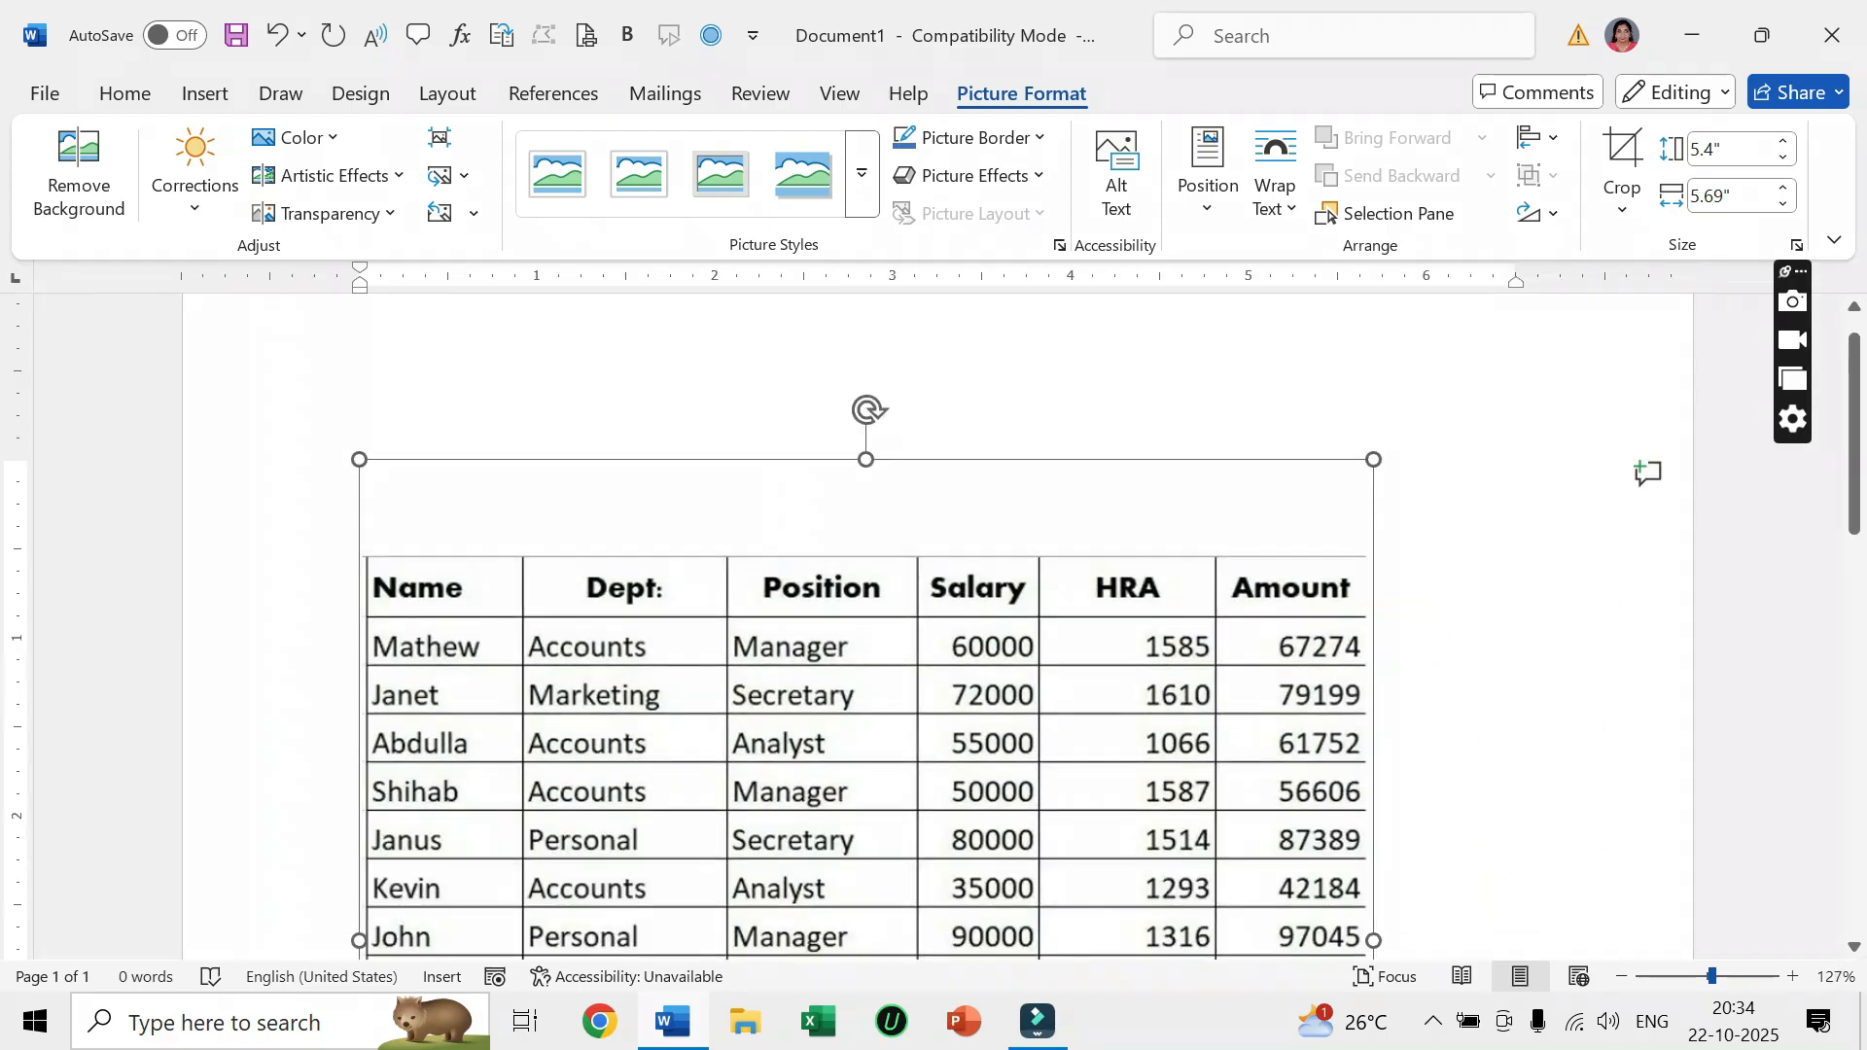
pyautogui.scroll(-5, 866, 622)
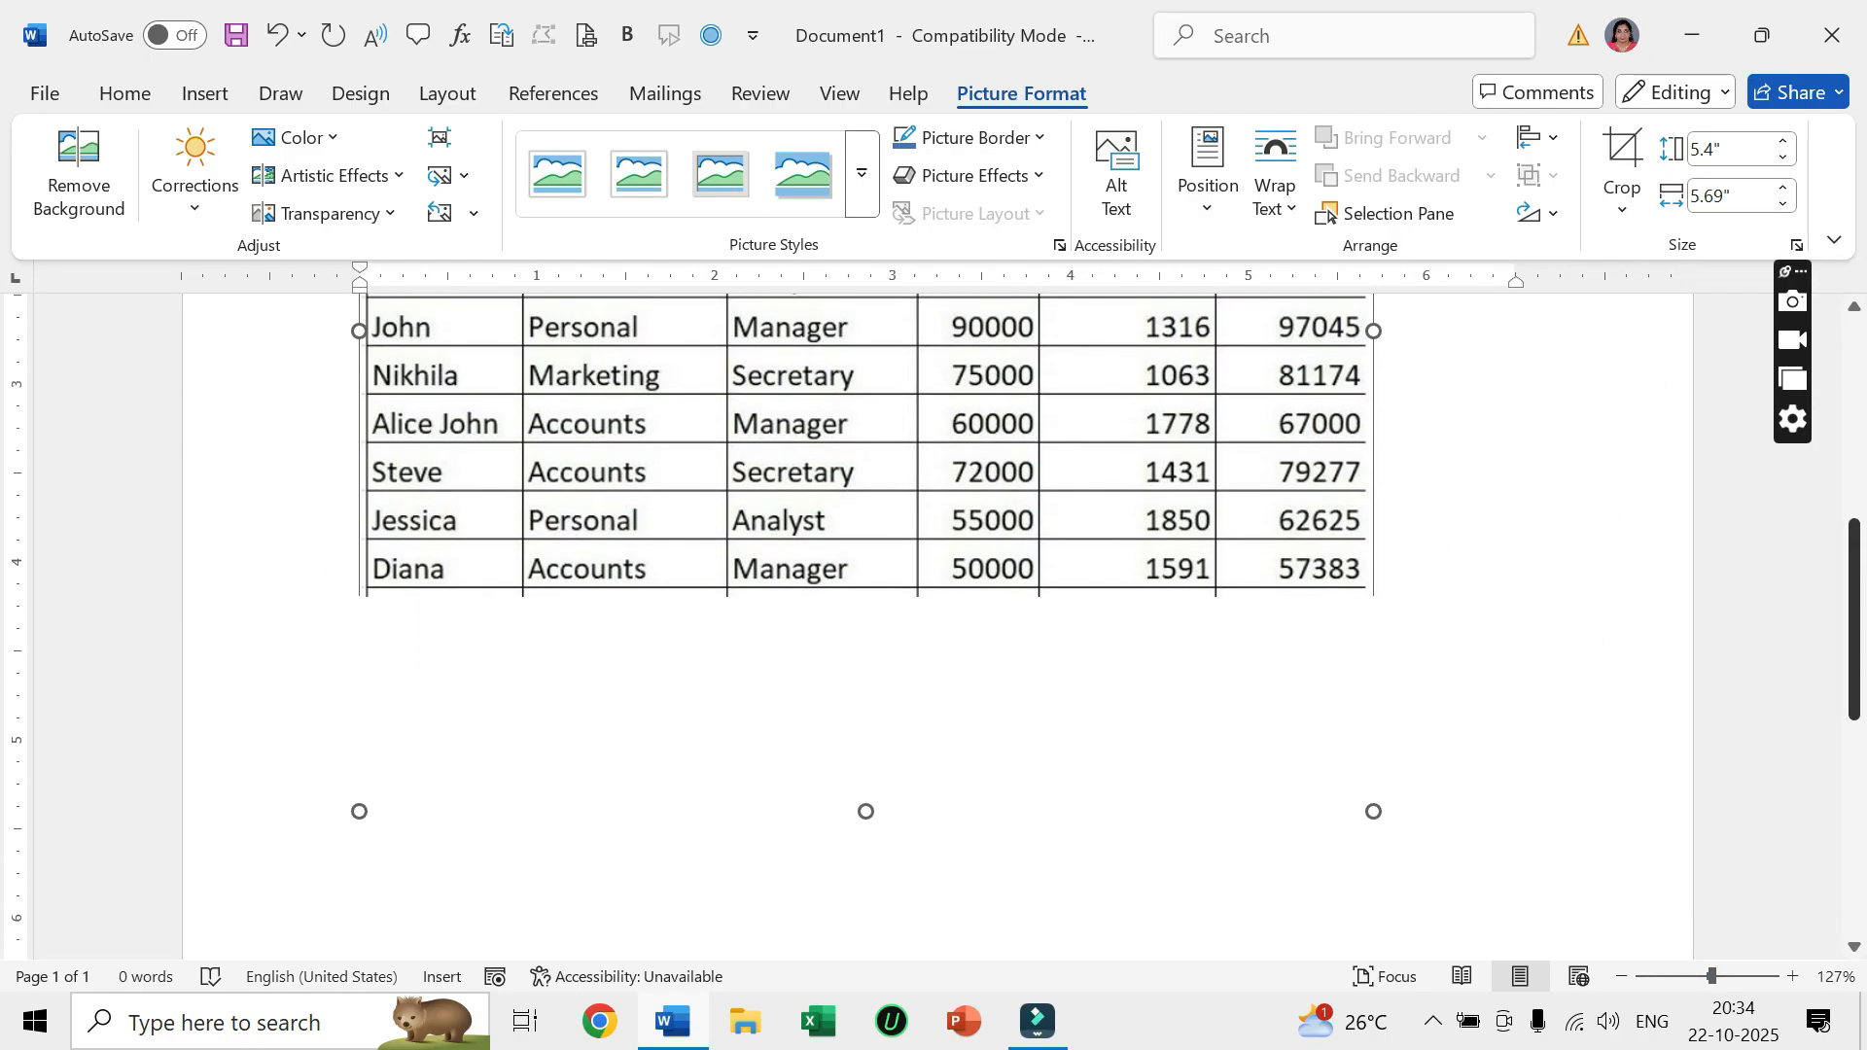
pyautogui.scroll(5, 866, 623)
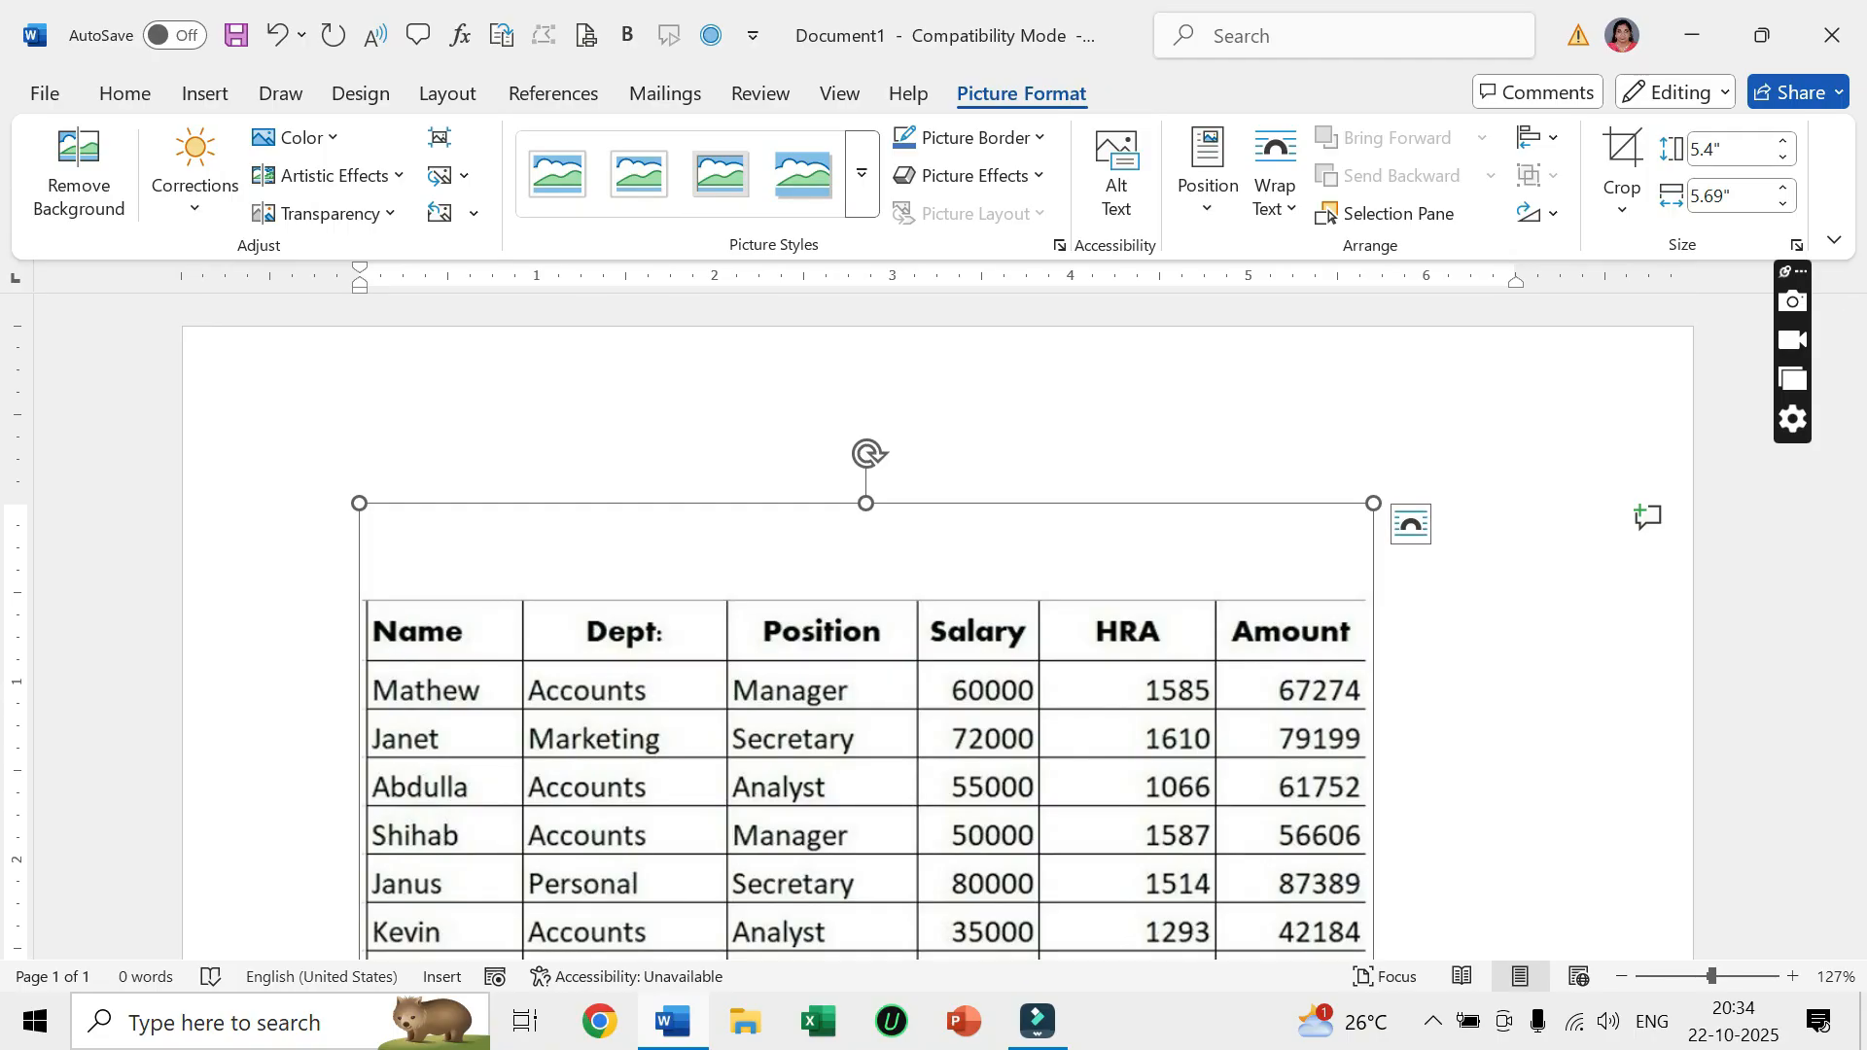
pyautogui.scroll(-1, 909, 698)
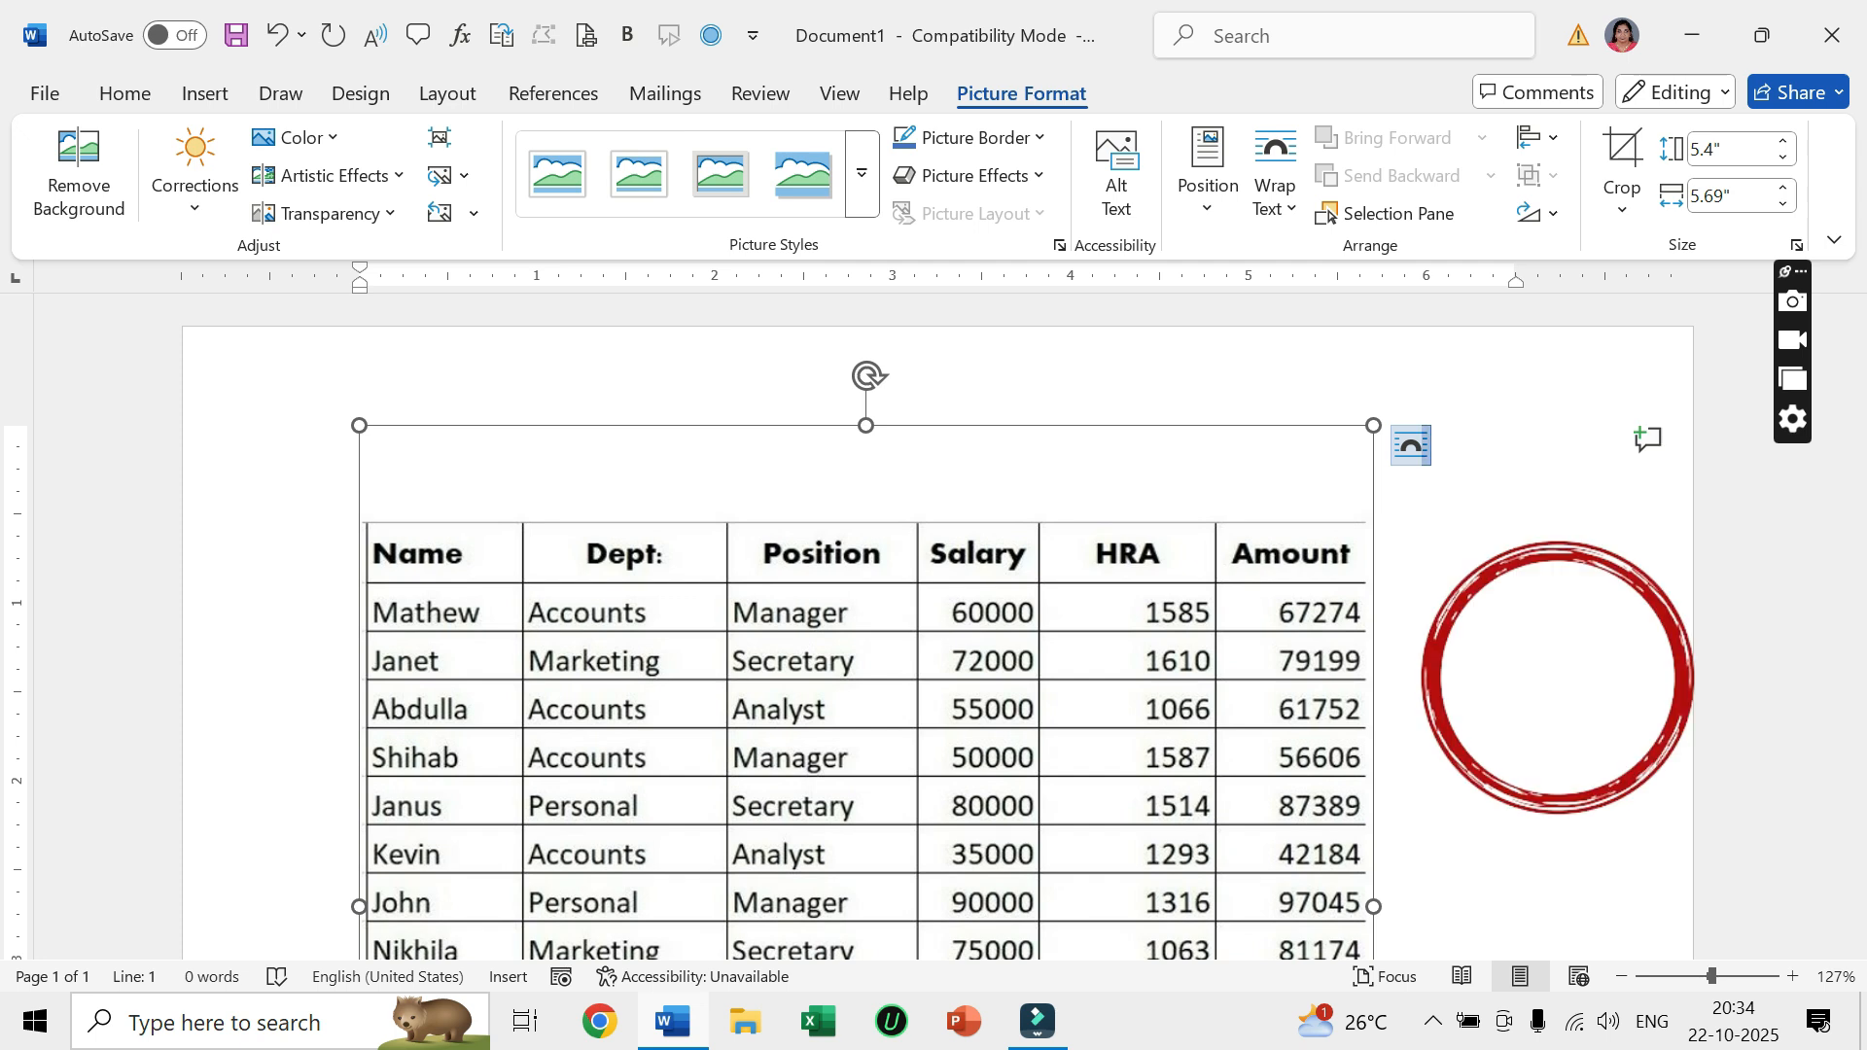
pyautogui.click(1411, 446)
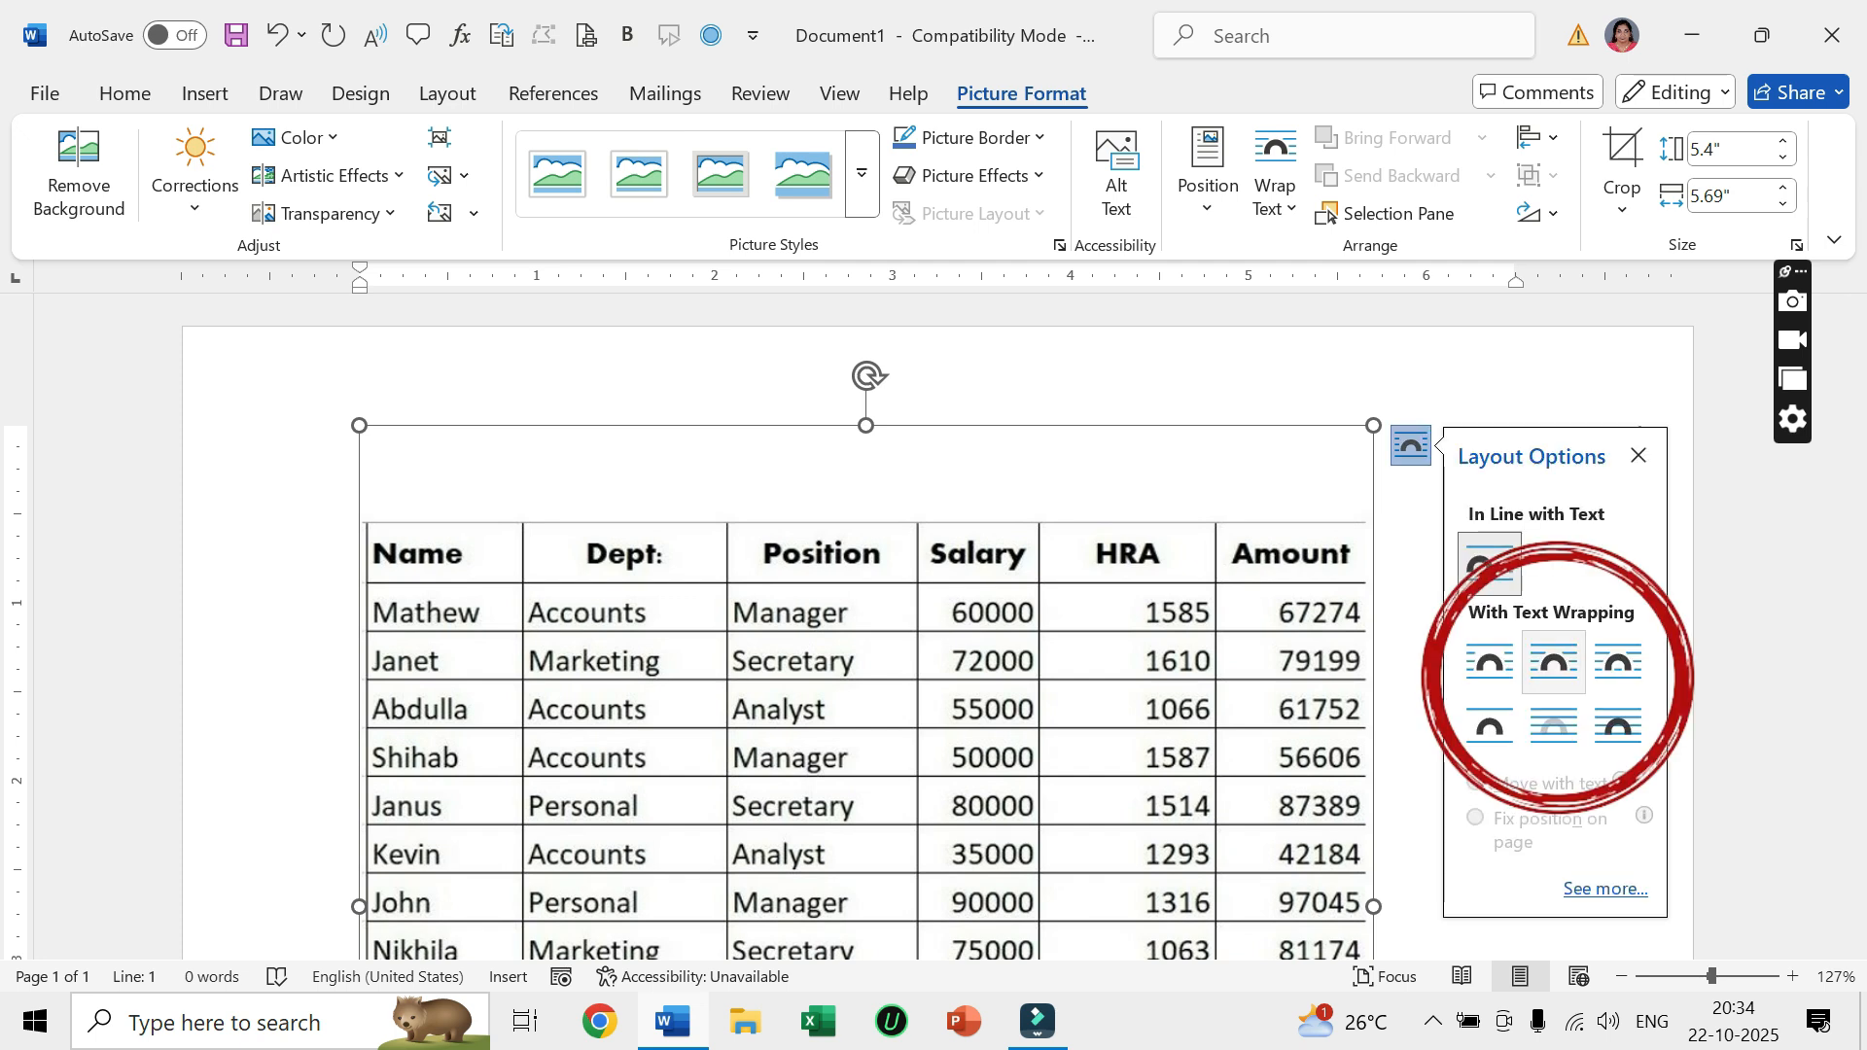
pyautogui.click(1554, 663)
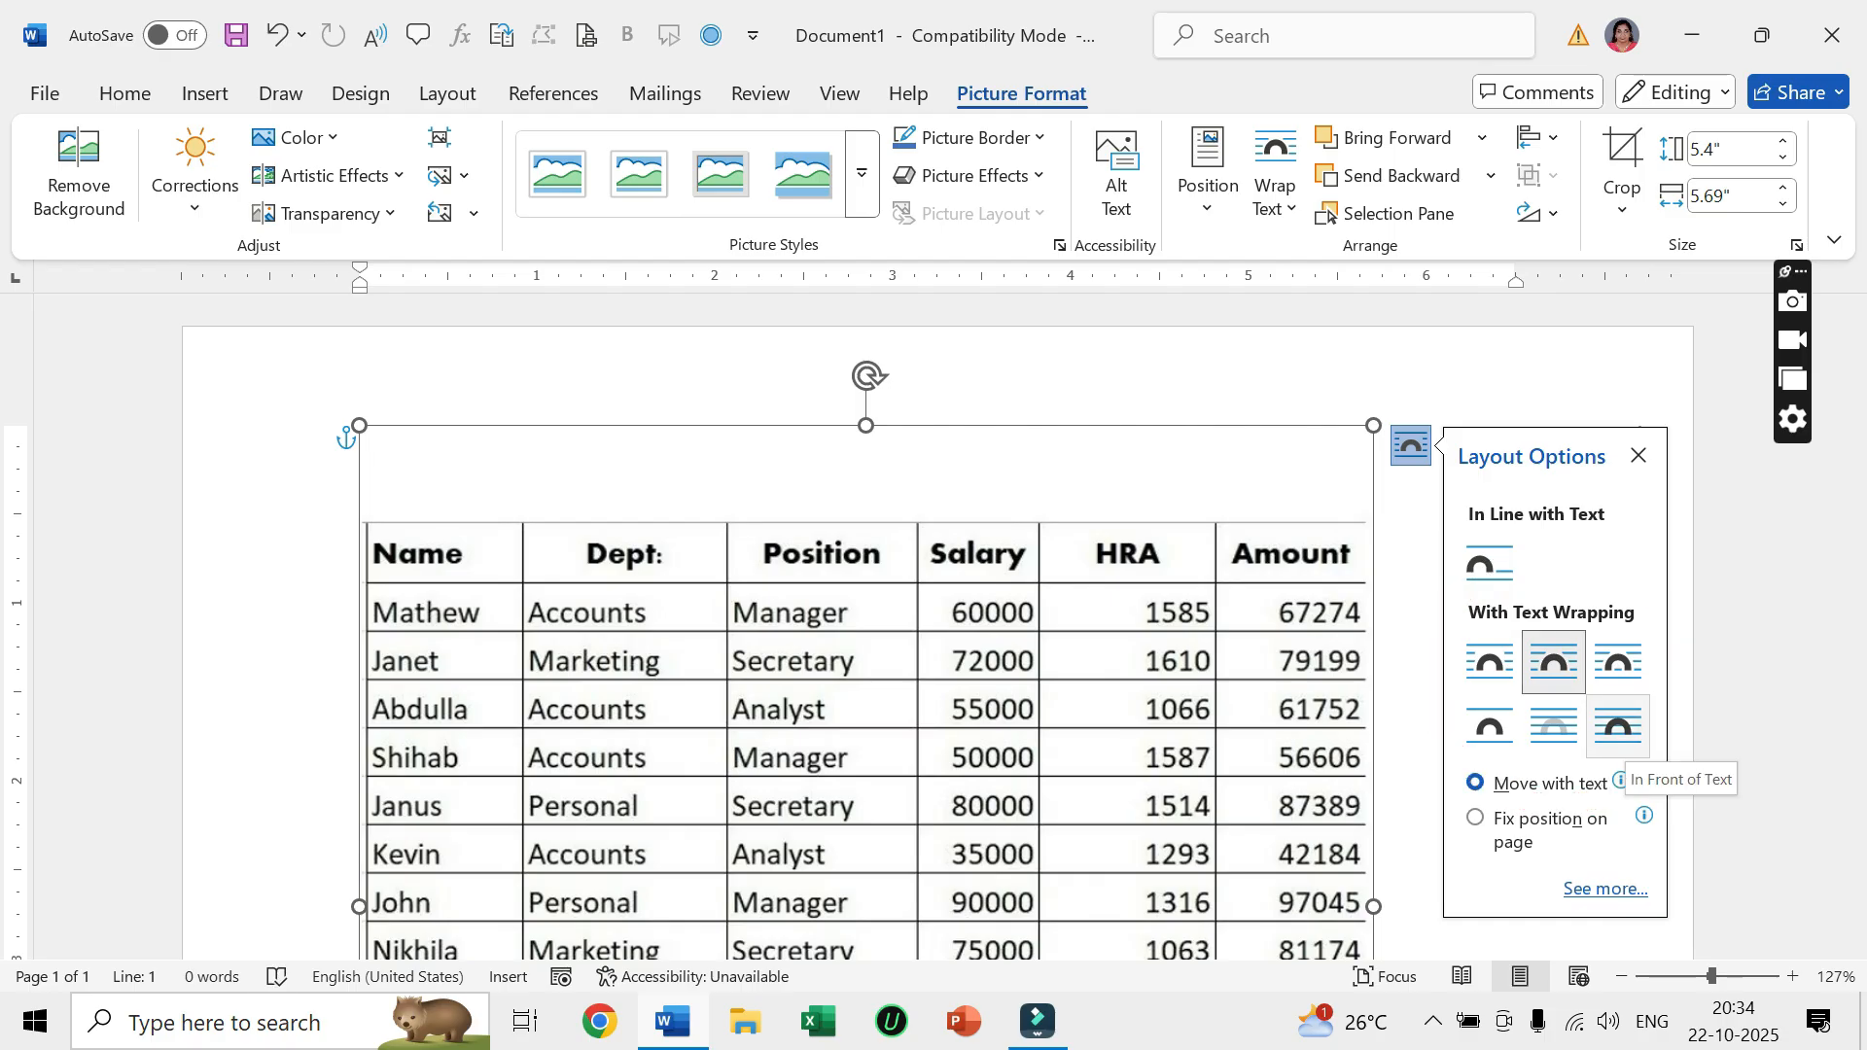
pyautogui.click(1617, 725)
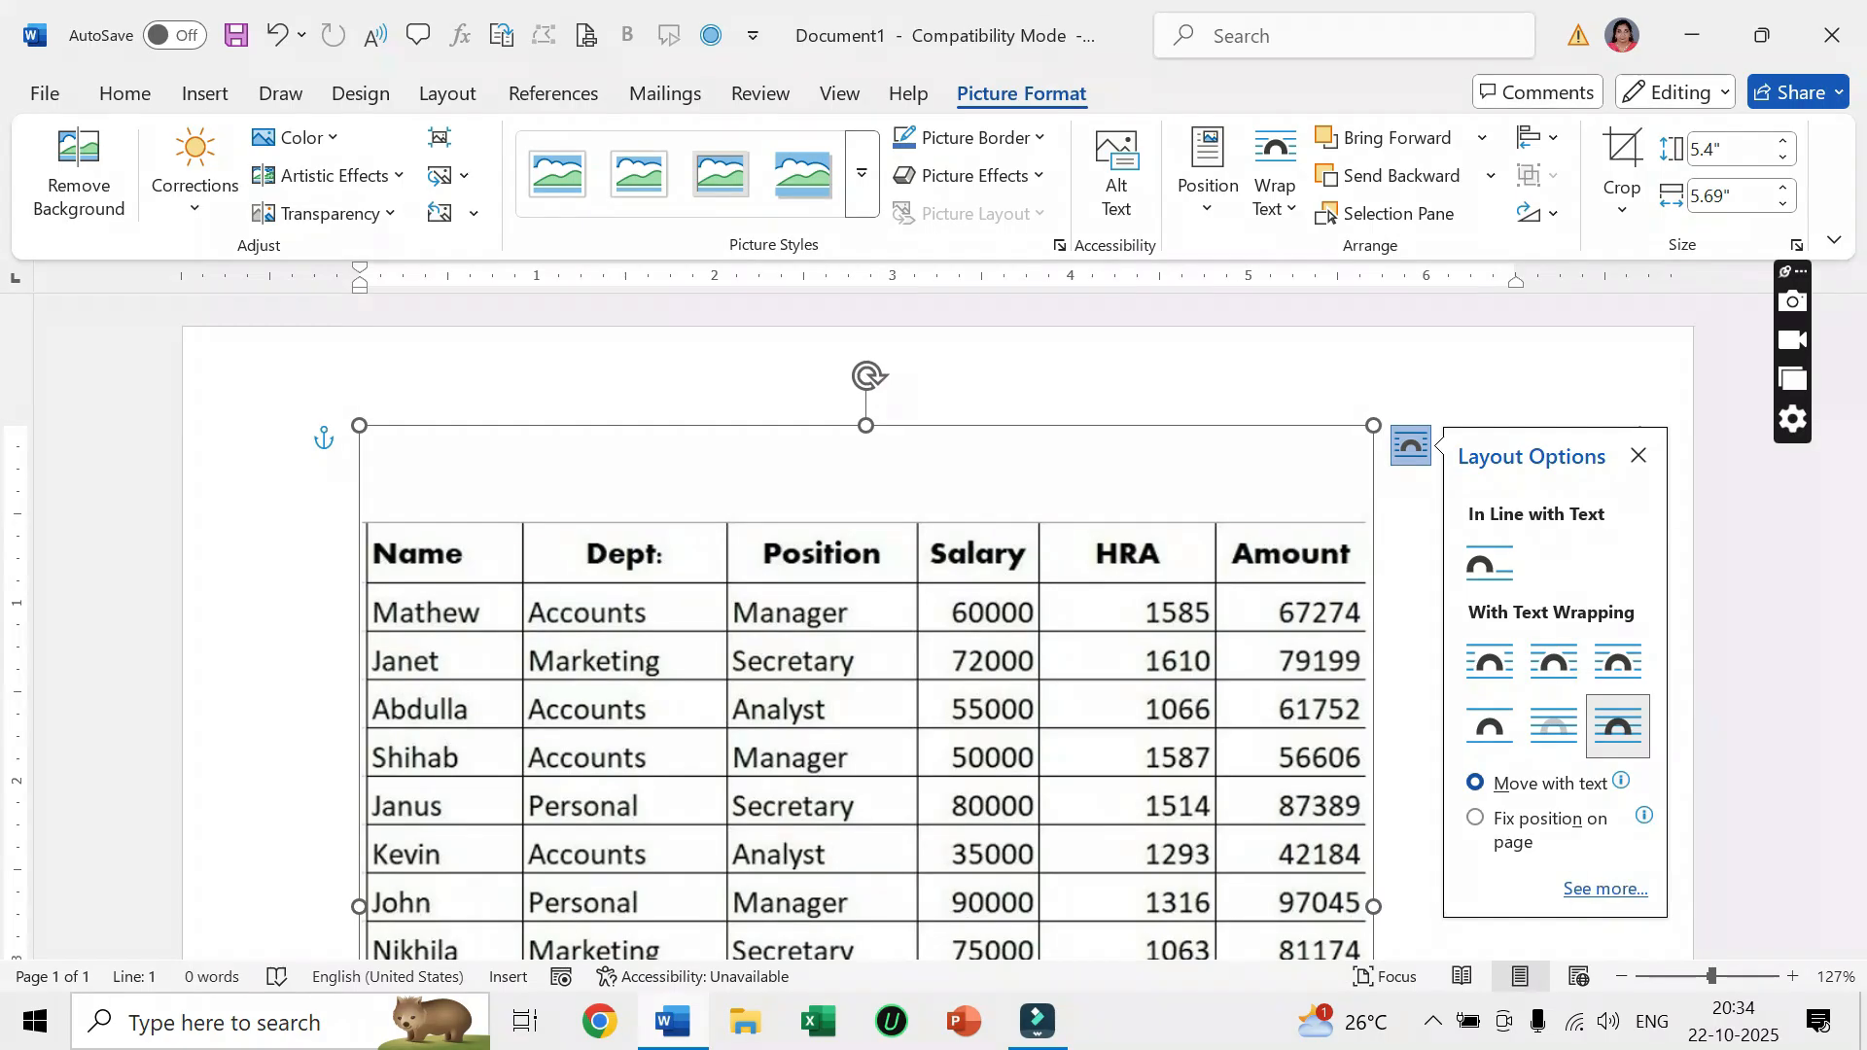
pyautogui.moveTo(827, 622)
pyautogui.mouseDown()
pyautogui.moveTo(713, 610)
pyautogui.moveTo(847, 601)
pyautogui.mouseUp()
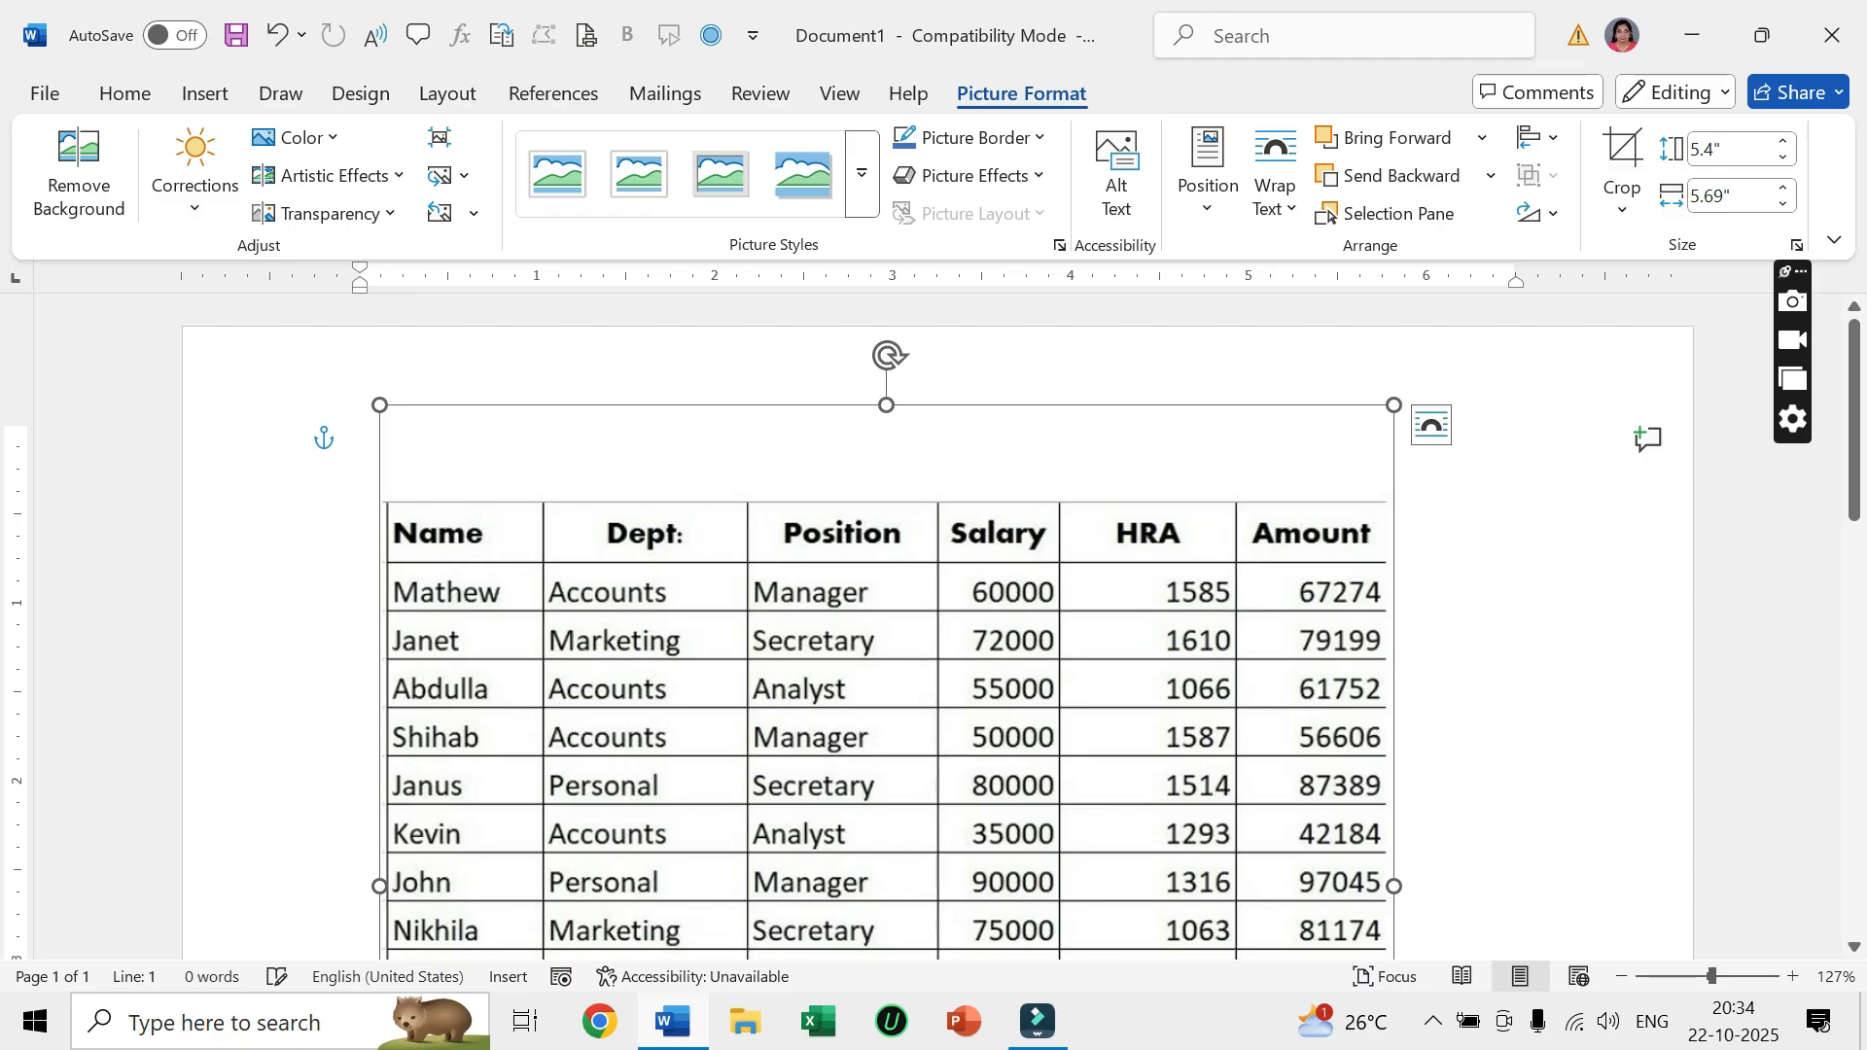
# Crop the empty band above the table header off the picture, leaving it about 4.98" high.
pyautogui.click(1622, 207)
pyautogui.click(1662, 254)
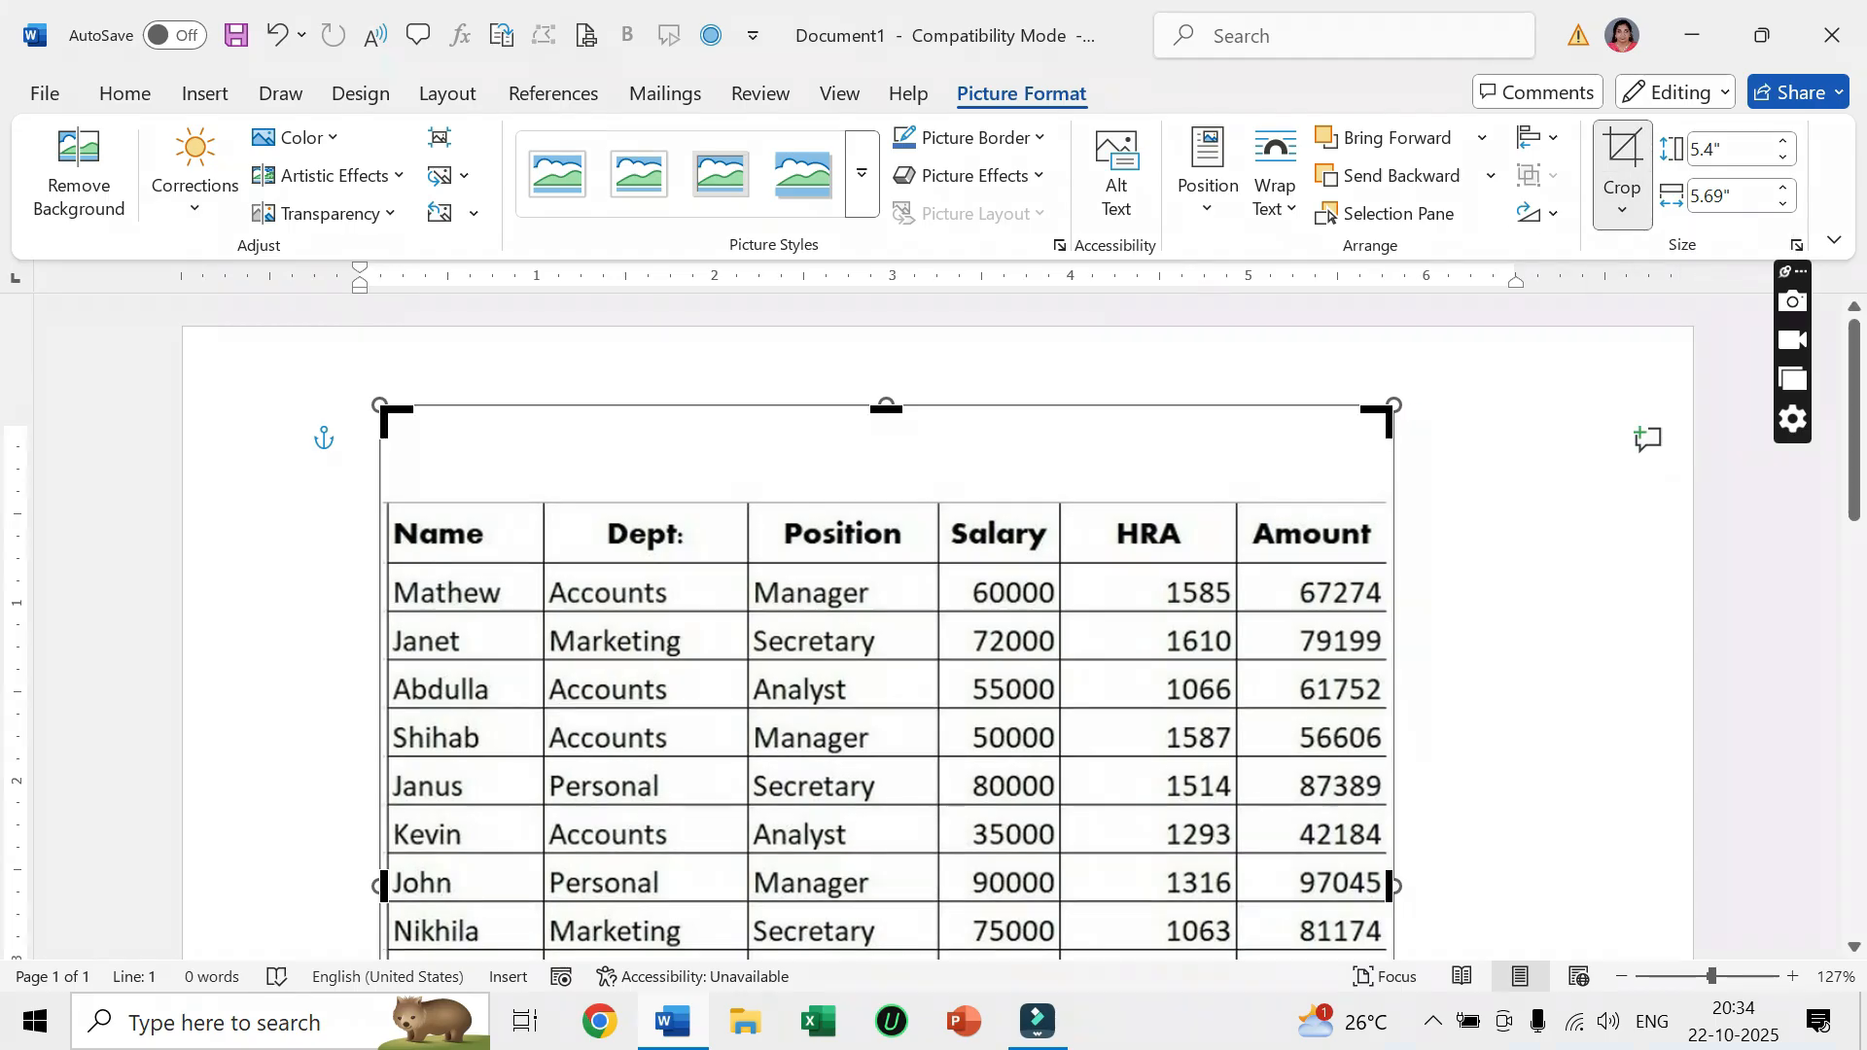
pyautogui.moveTo(1394, 404); pyautogui.dragTo(1388, 410)
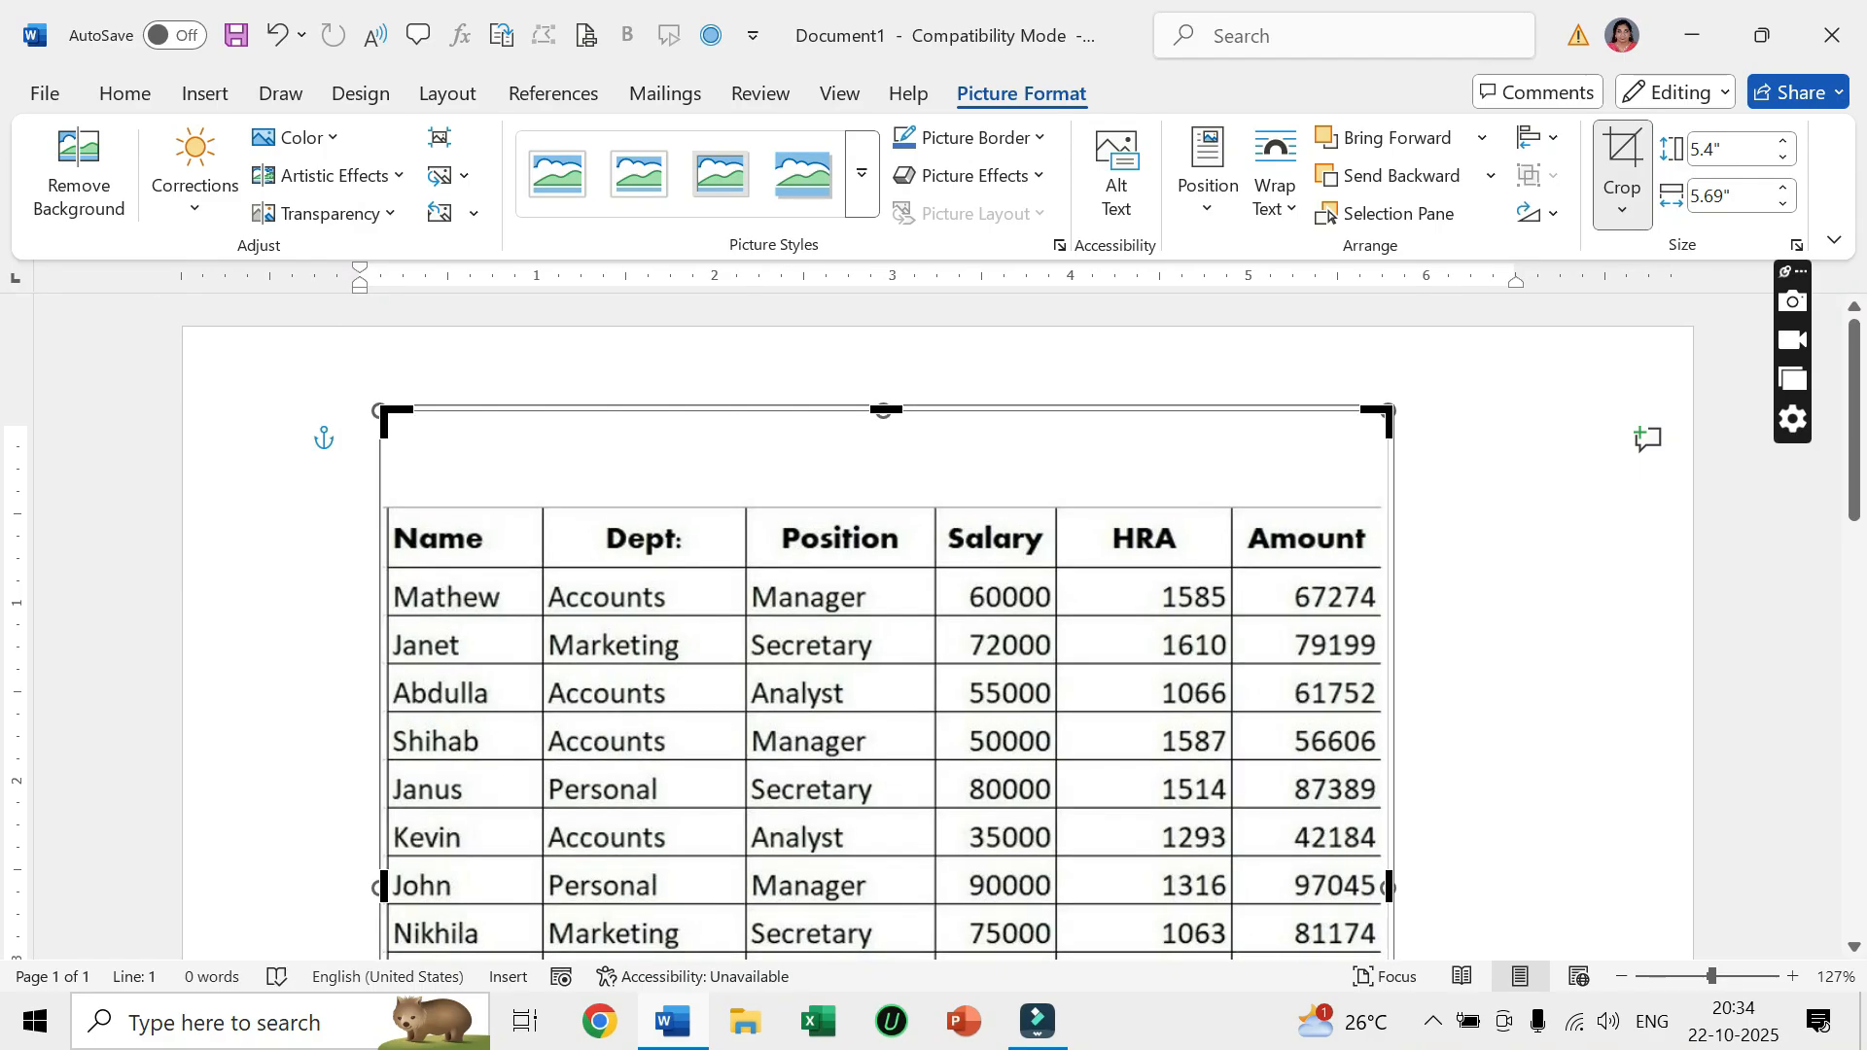
pyautogui.moveTo(883, 410); pyautogui.dragTo(885, 482)
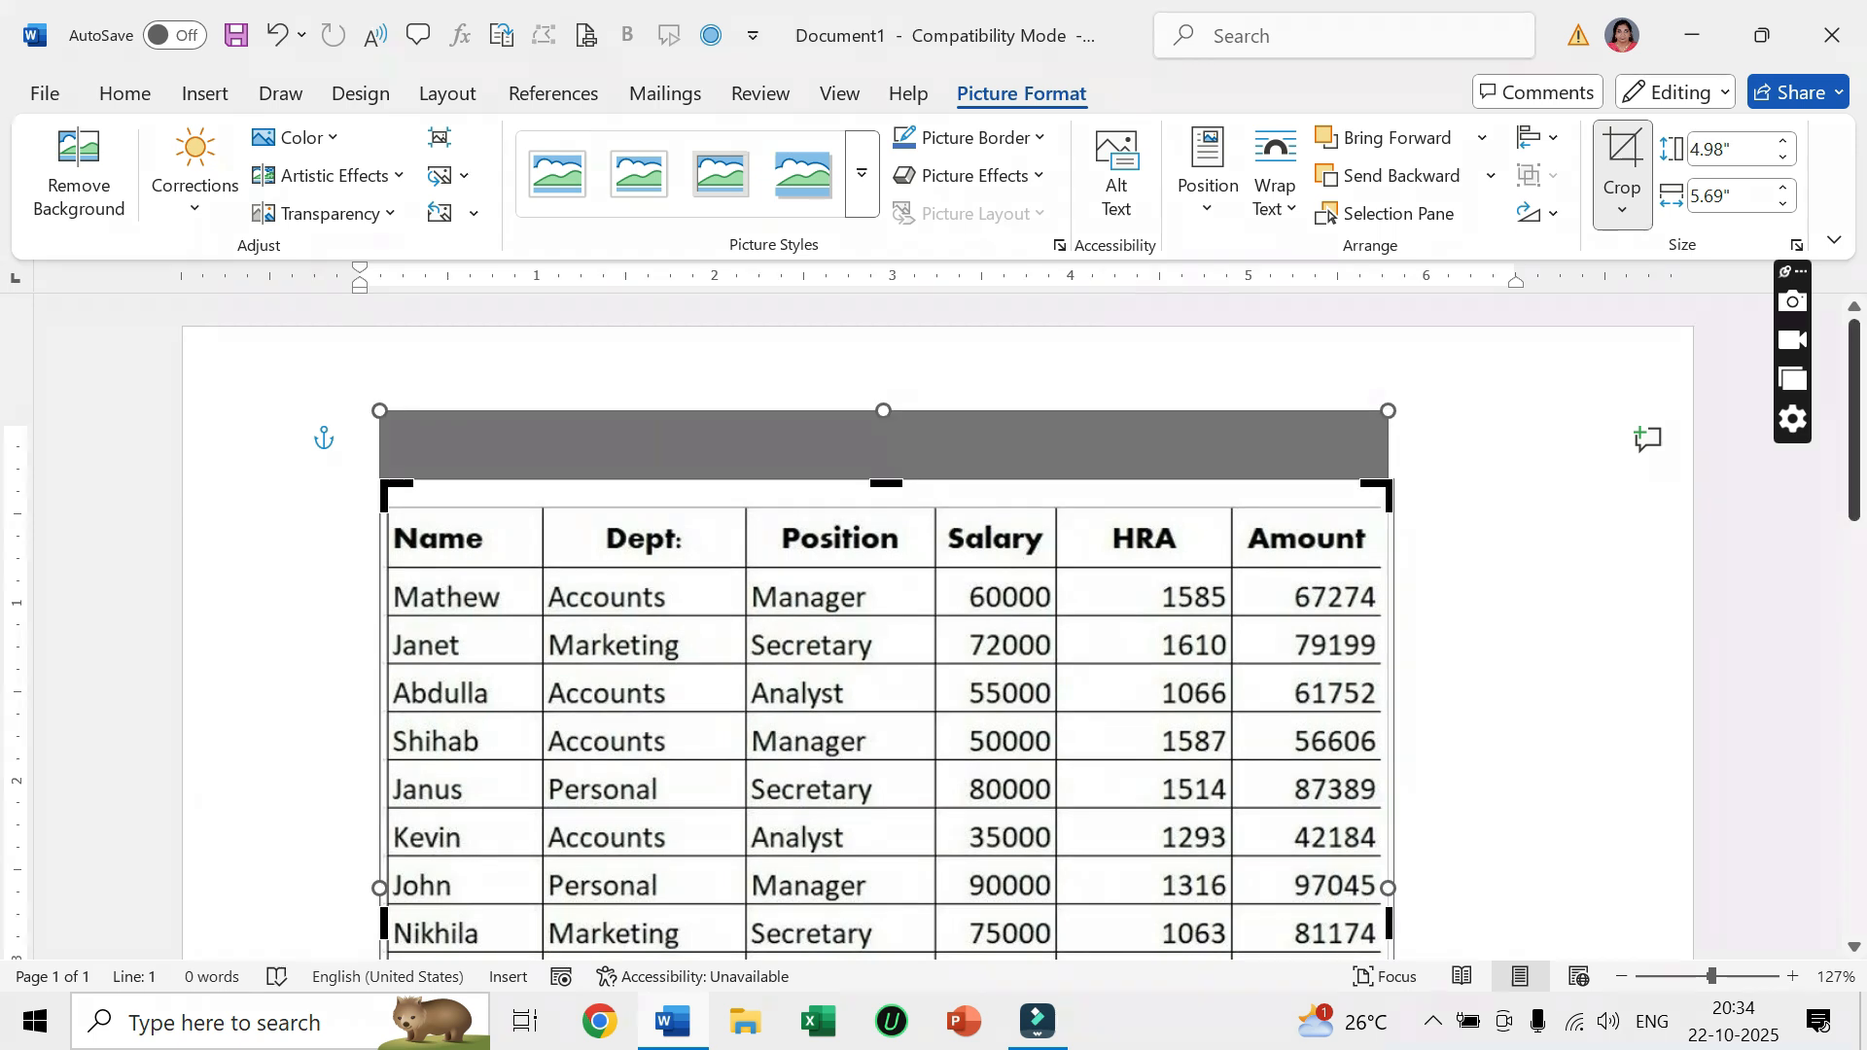
pyautogui.scroll(-6, 933, 622)
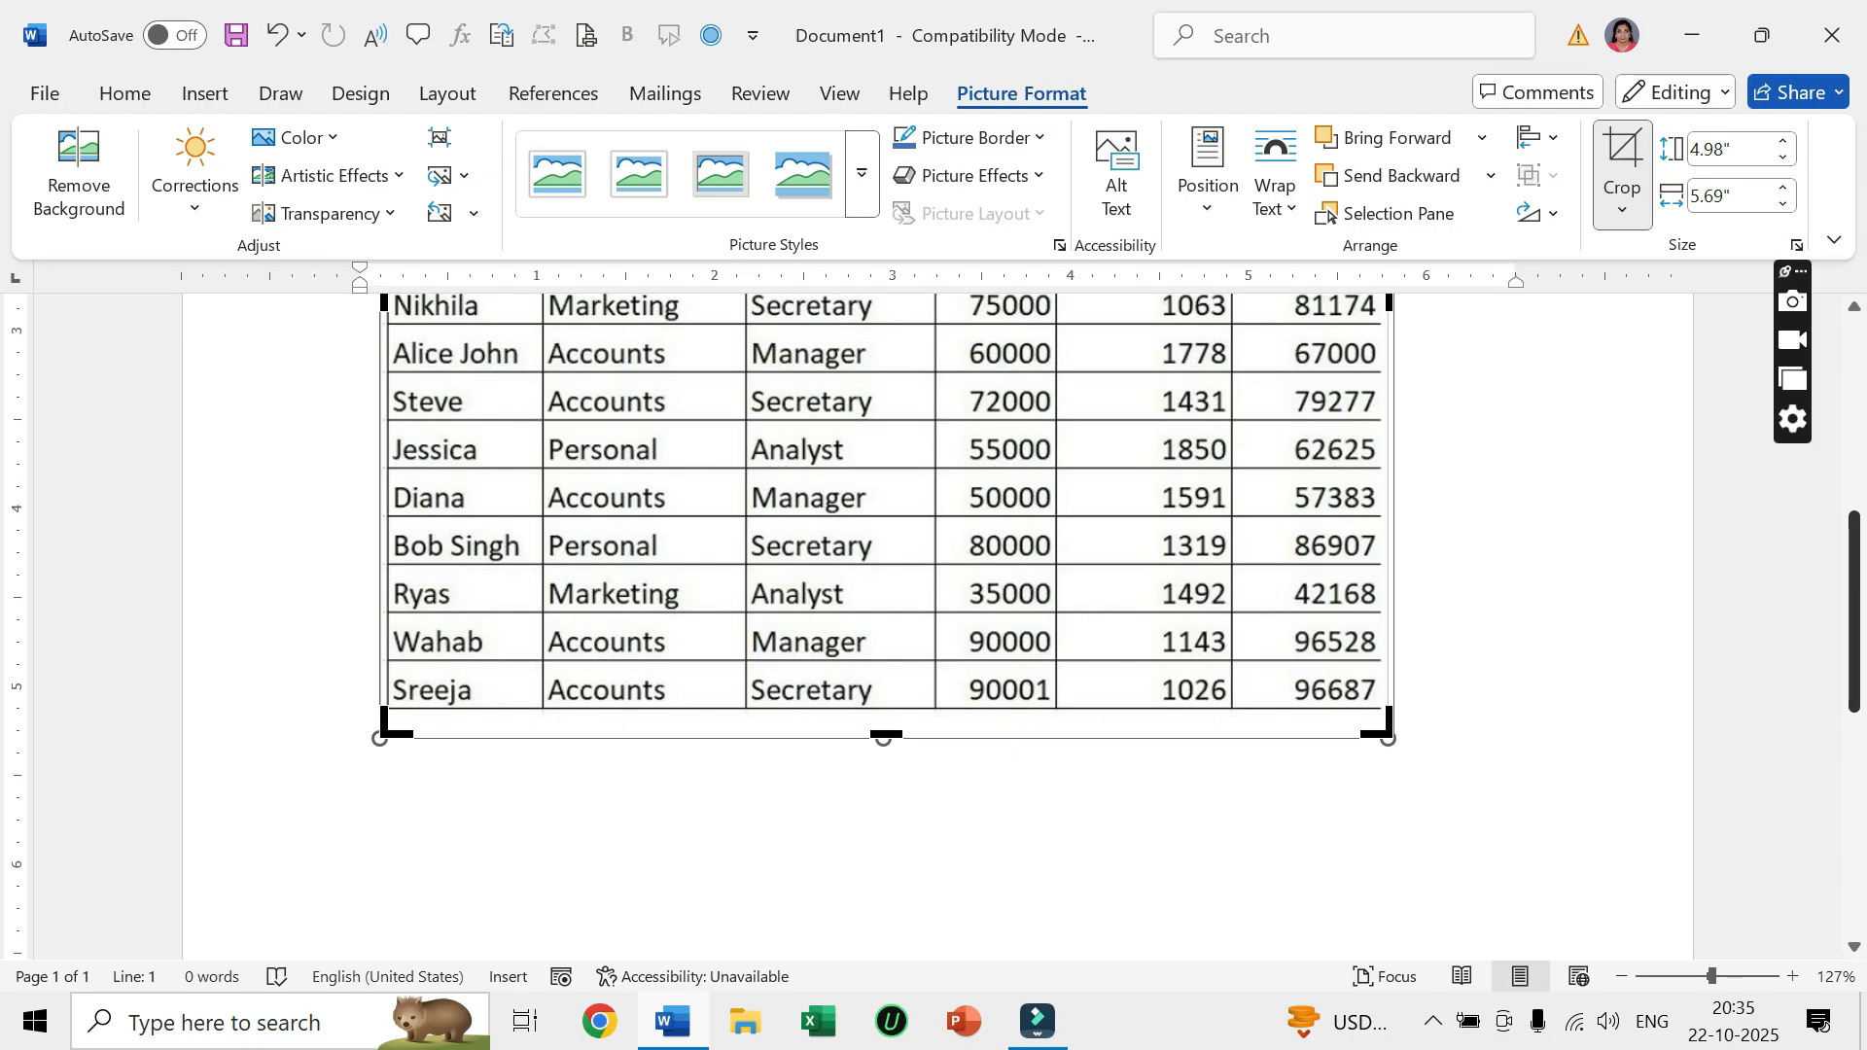
pyautogui.scroll(5, 884, 622)
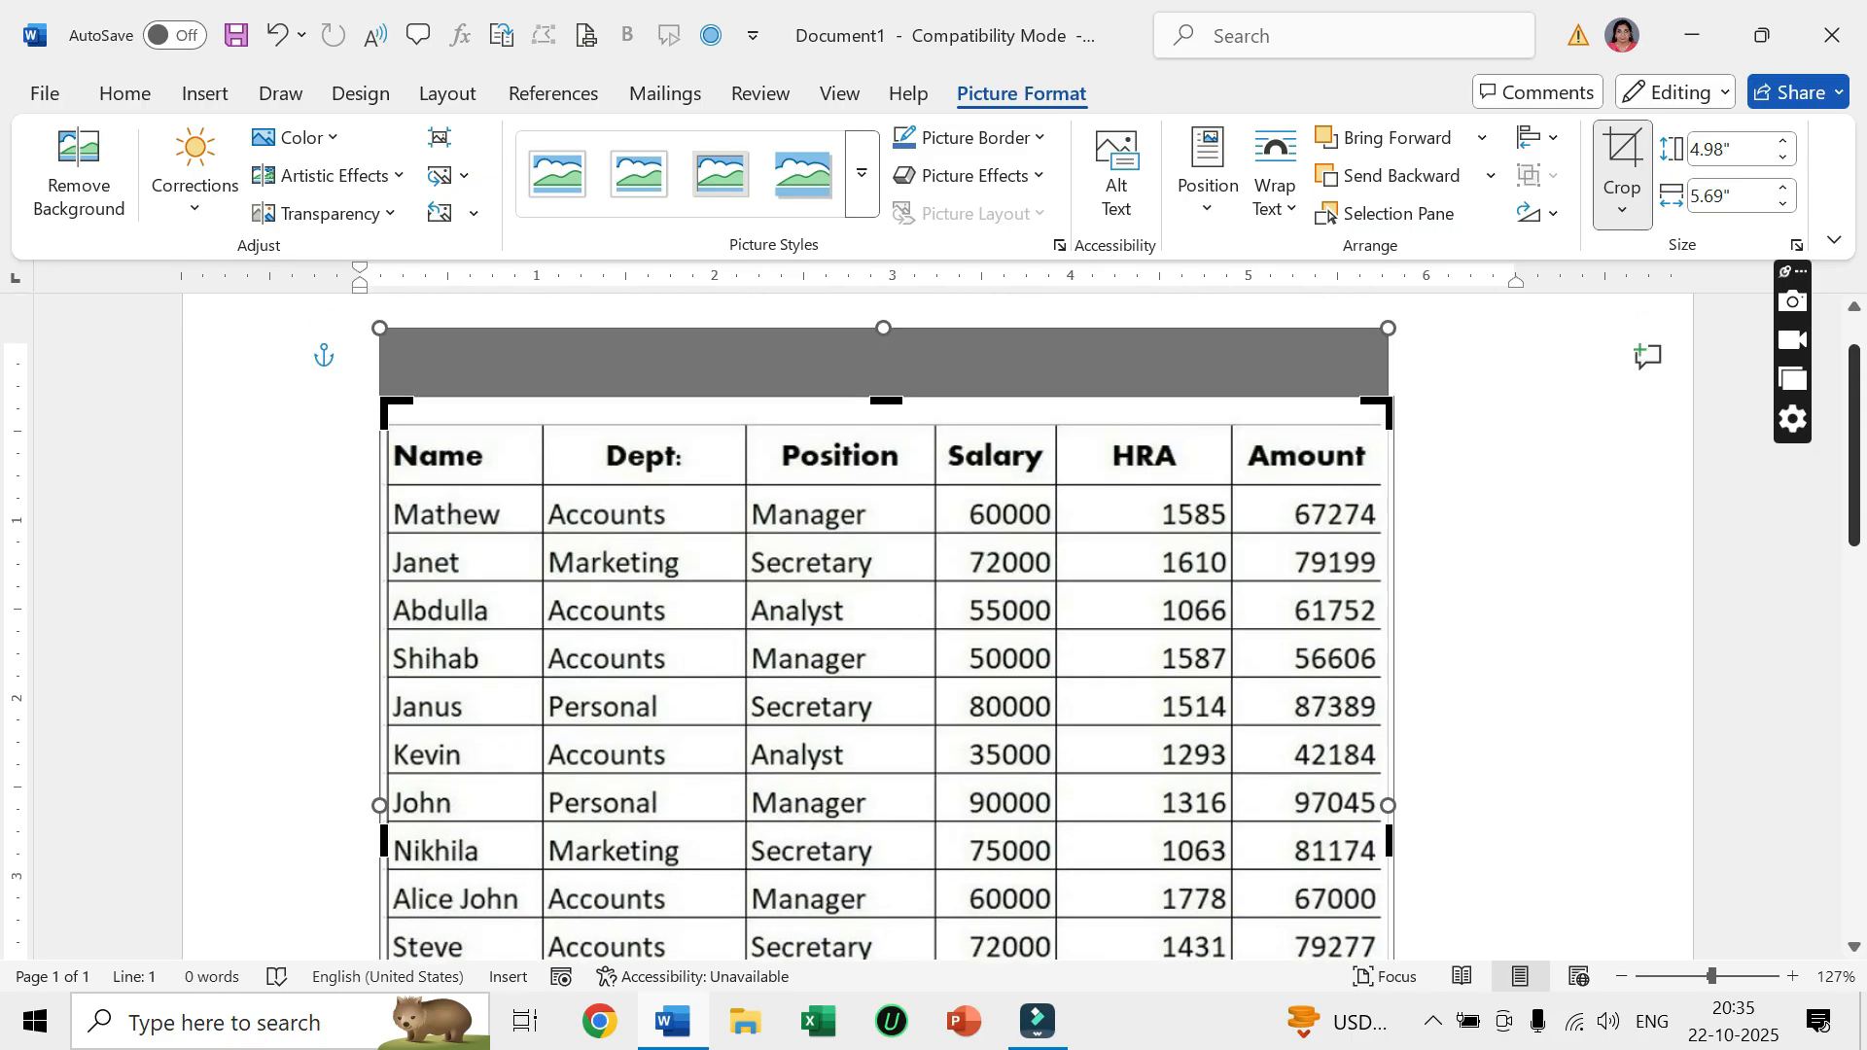
pyautogui.scroll(1, 885, 622)
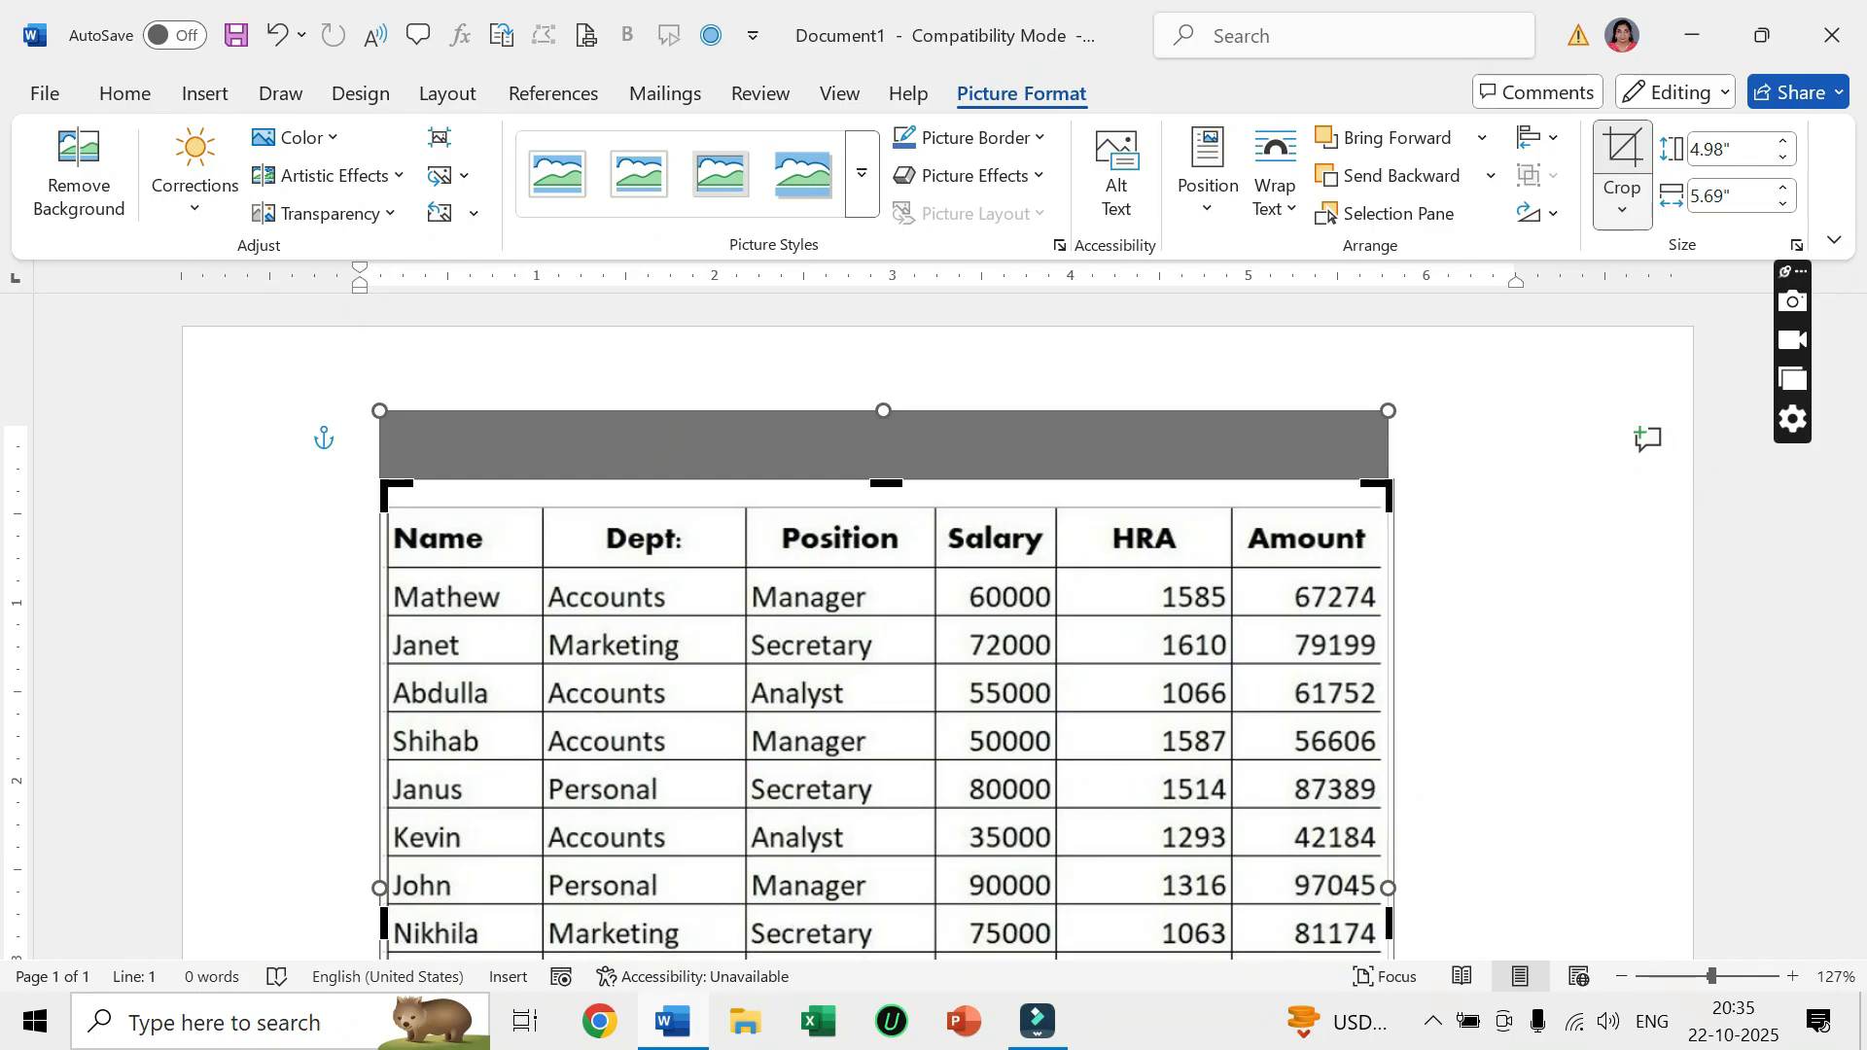
pyautogui.click(1621, 208)
pyautogui.click(1665, 254)
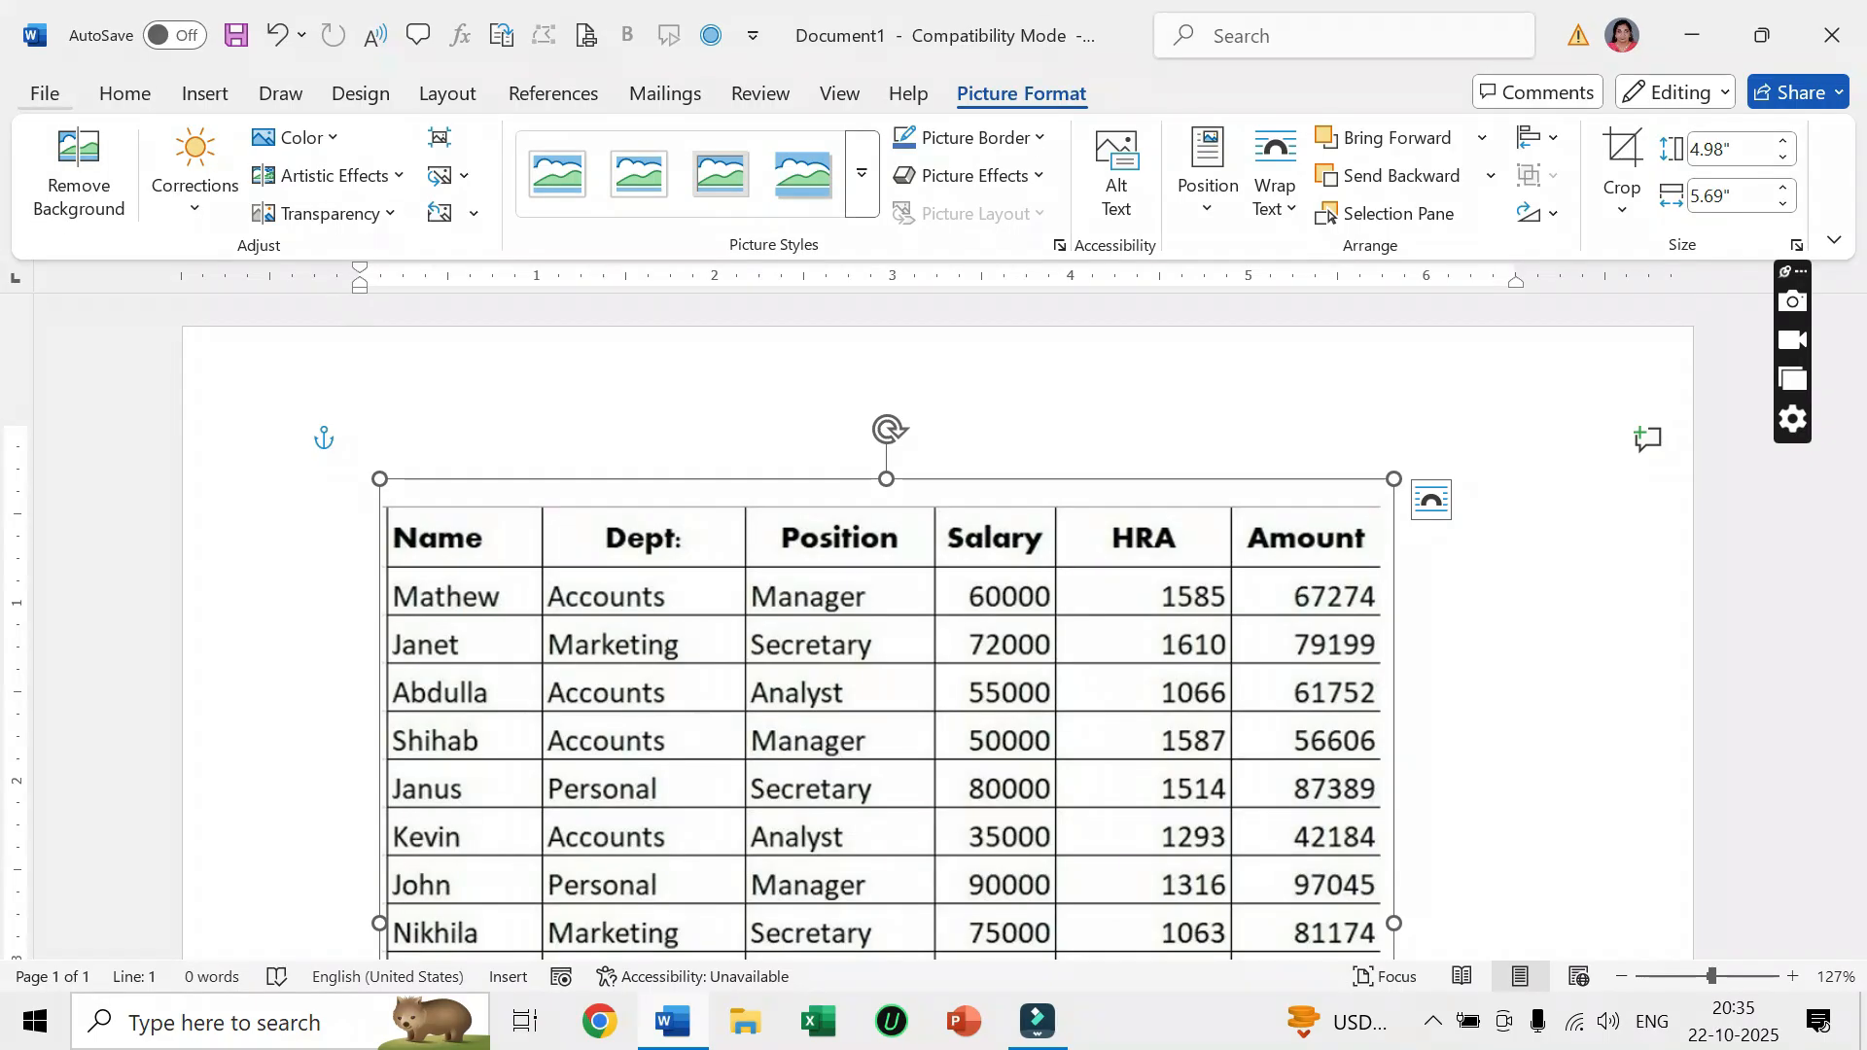
# Save the document to the Desktop as a PDF named database.
pyautogui.click(44, 94)
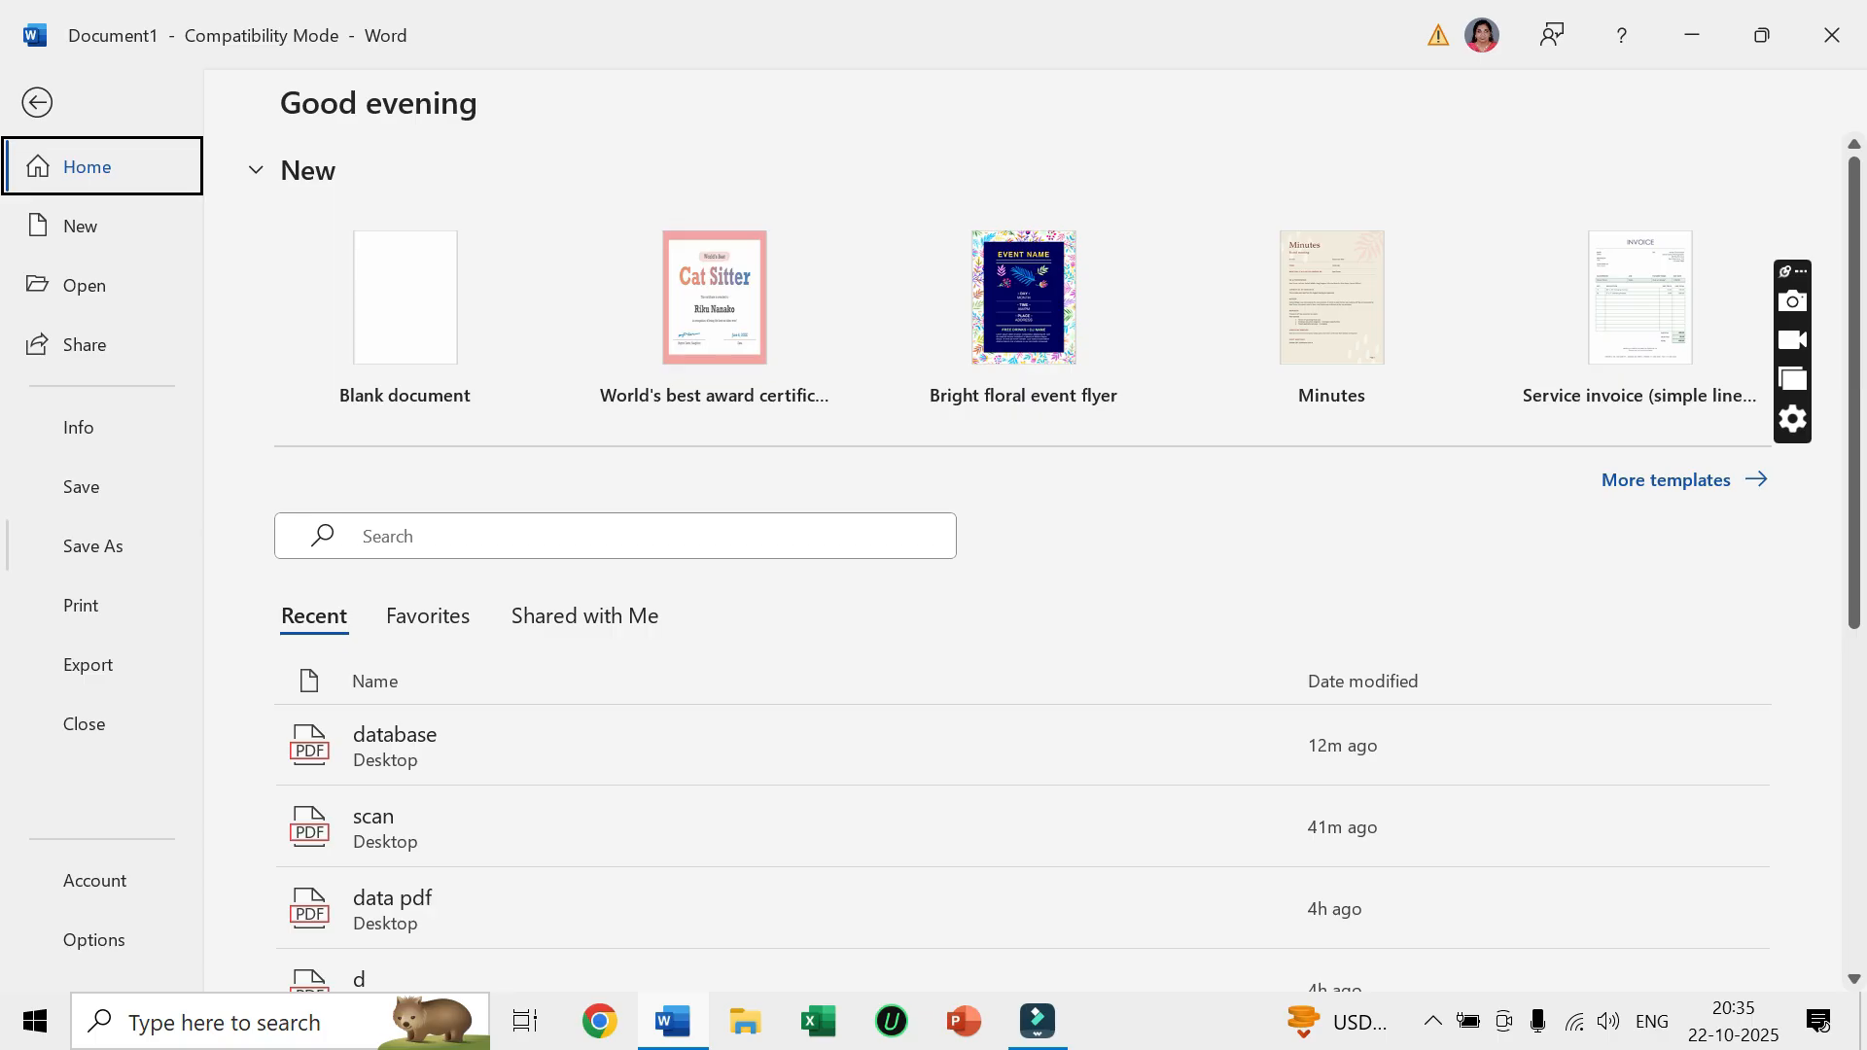
pyautogui.click(93, 546)
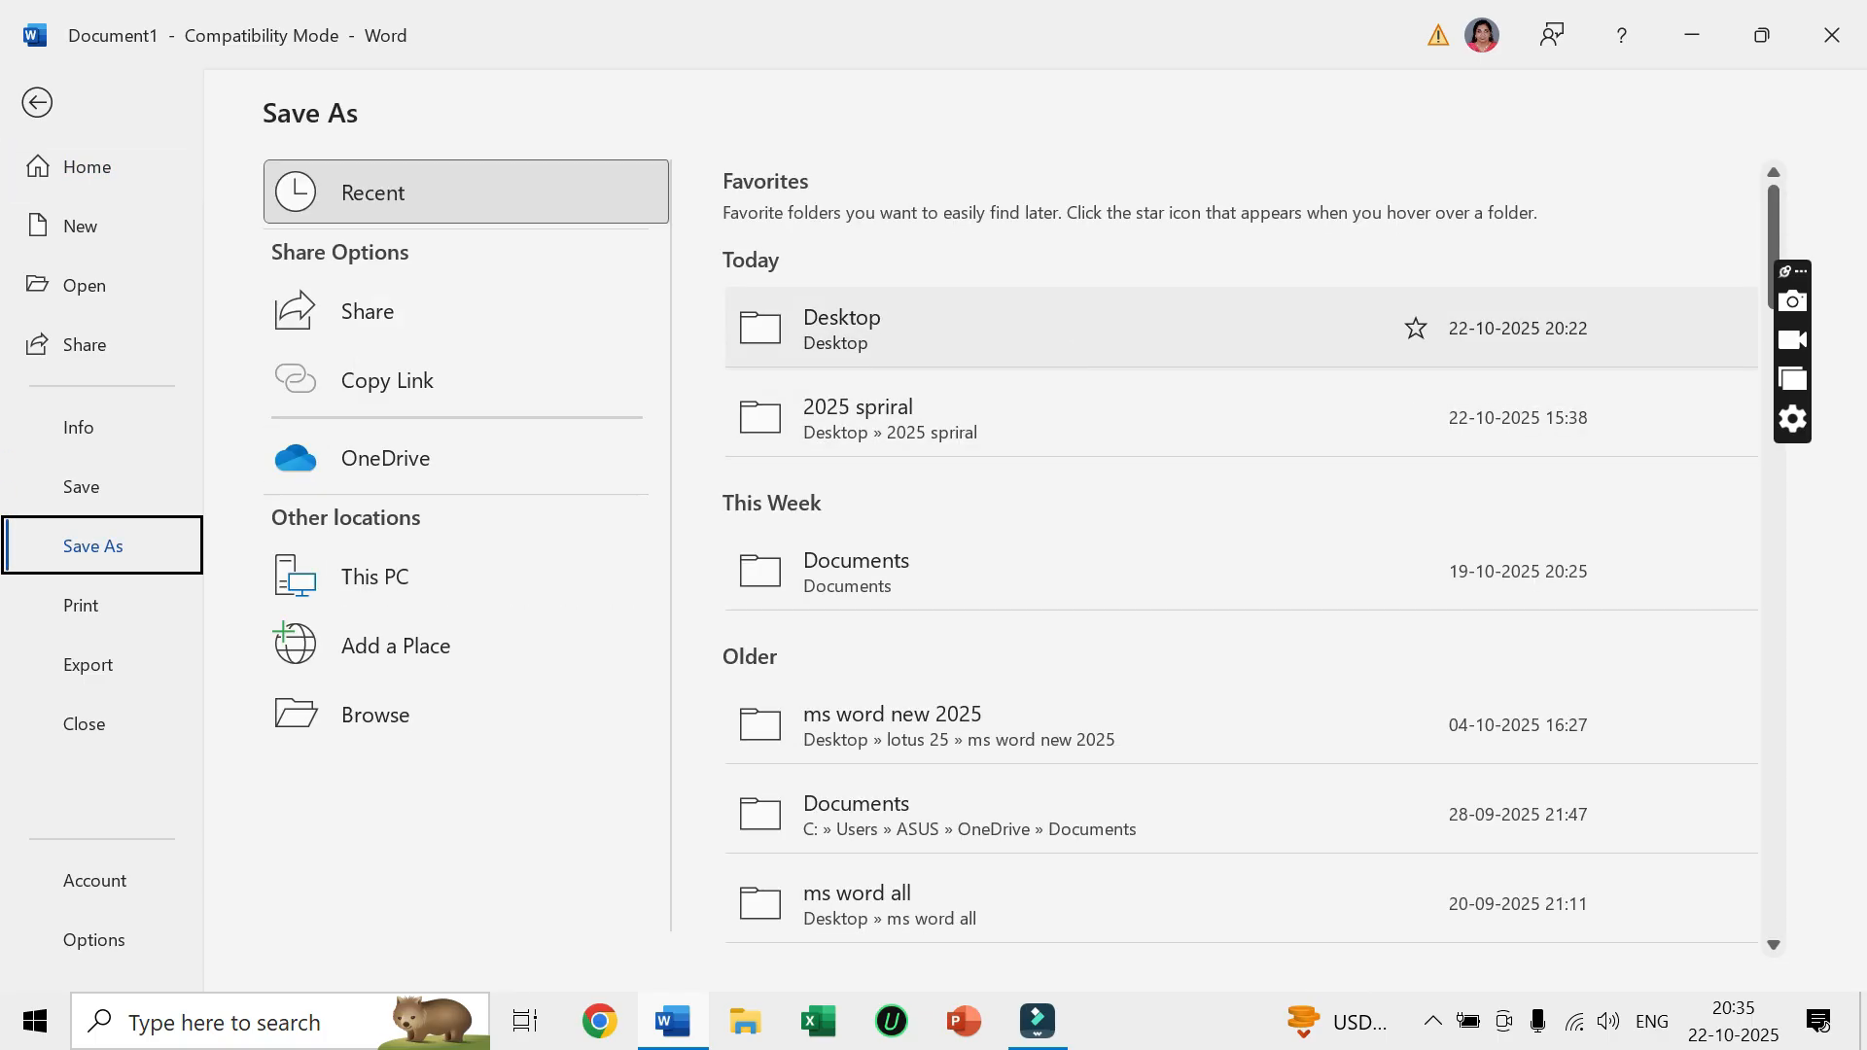
pyautogui.click(973, 328)
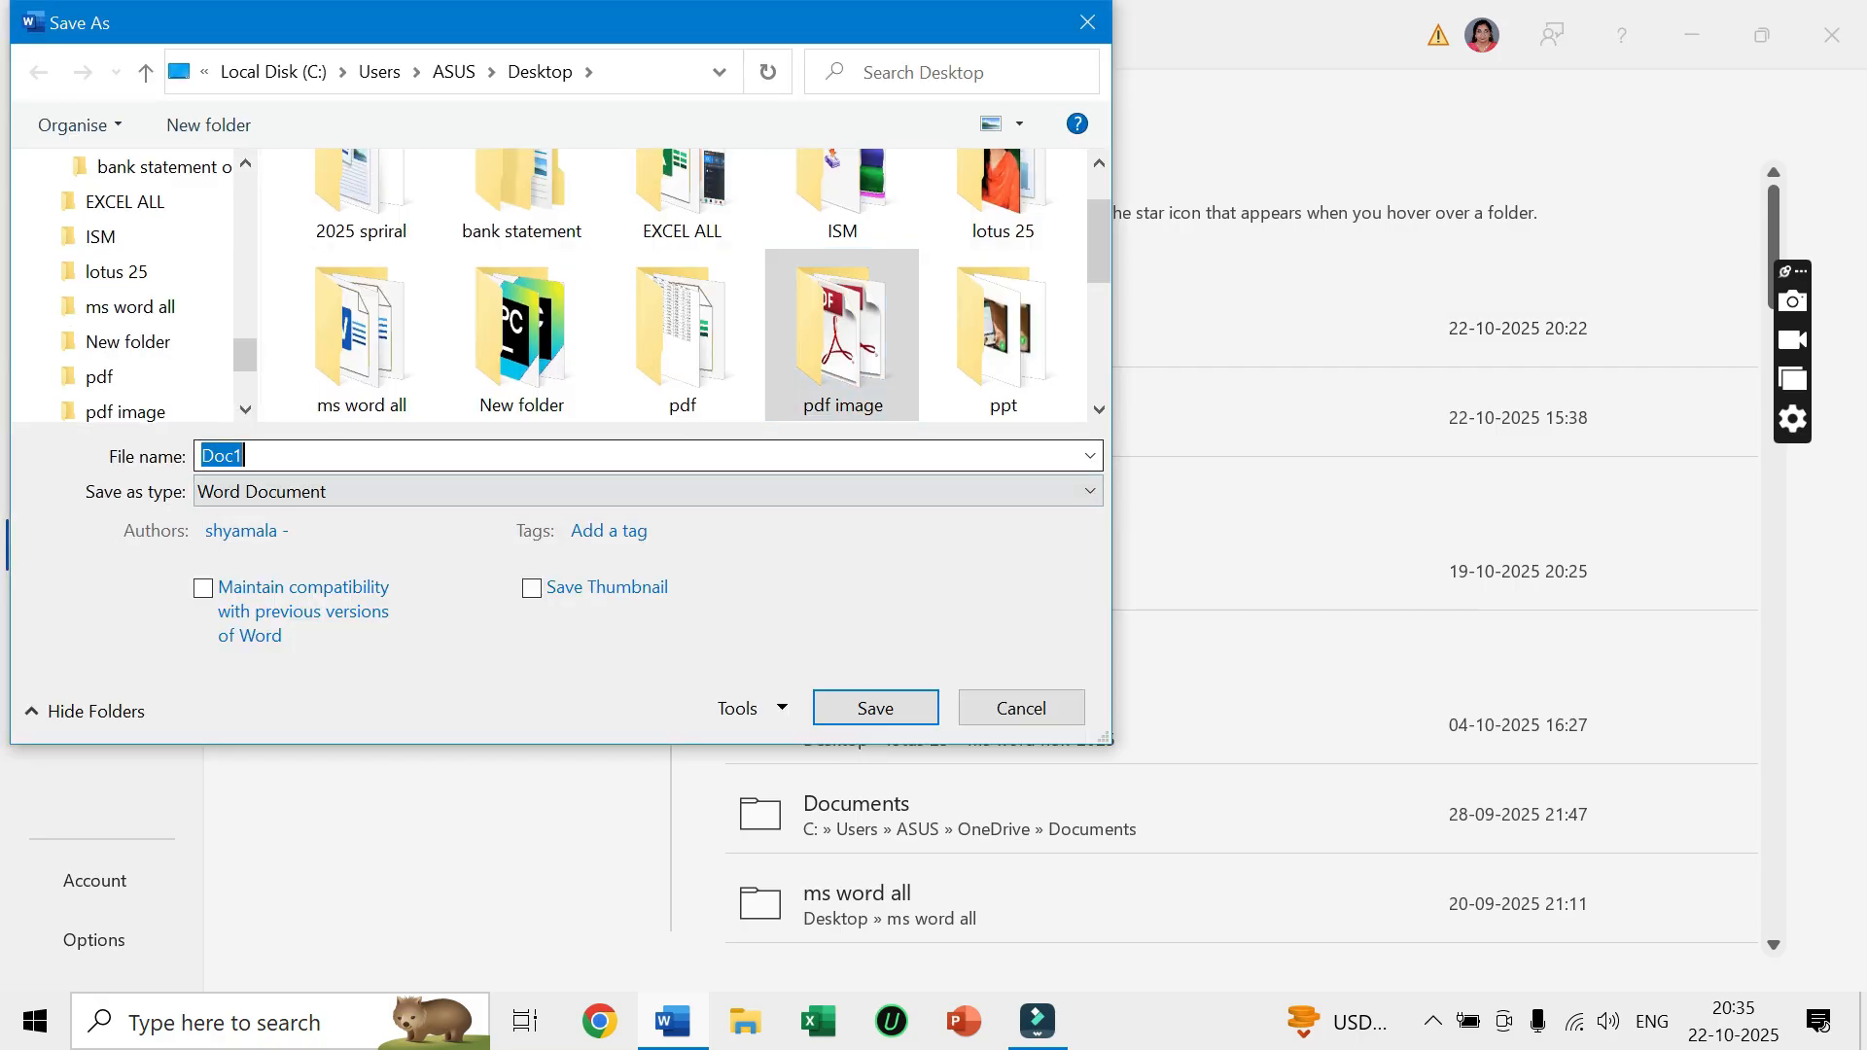
pyautogui.write('ta')
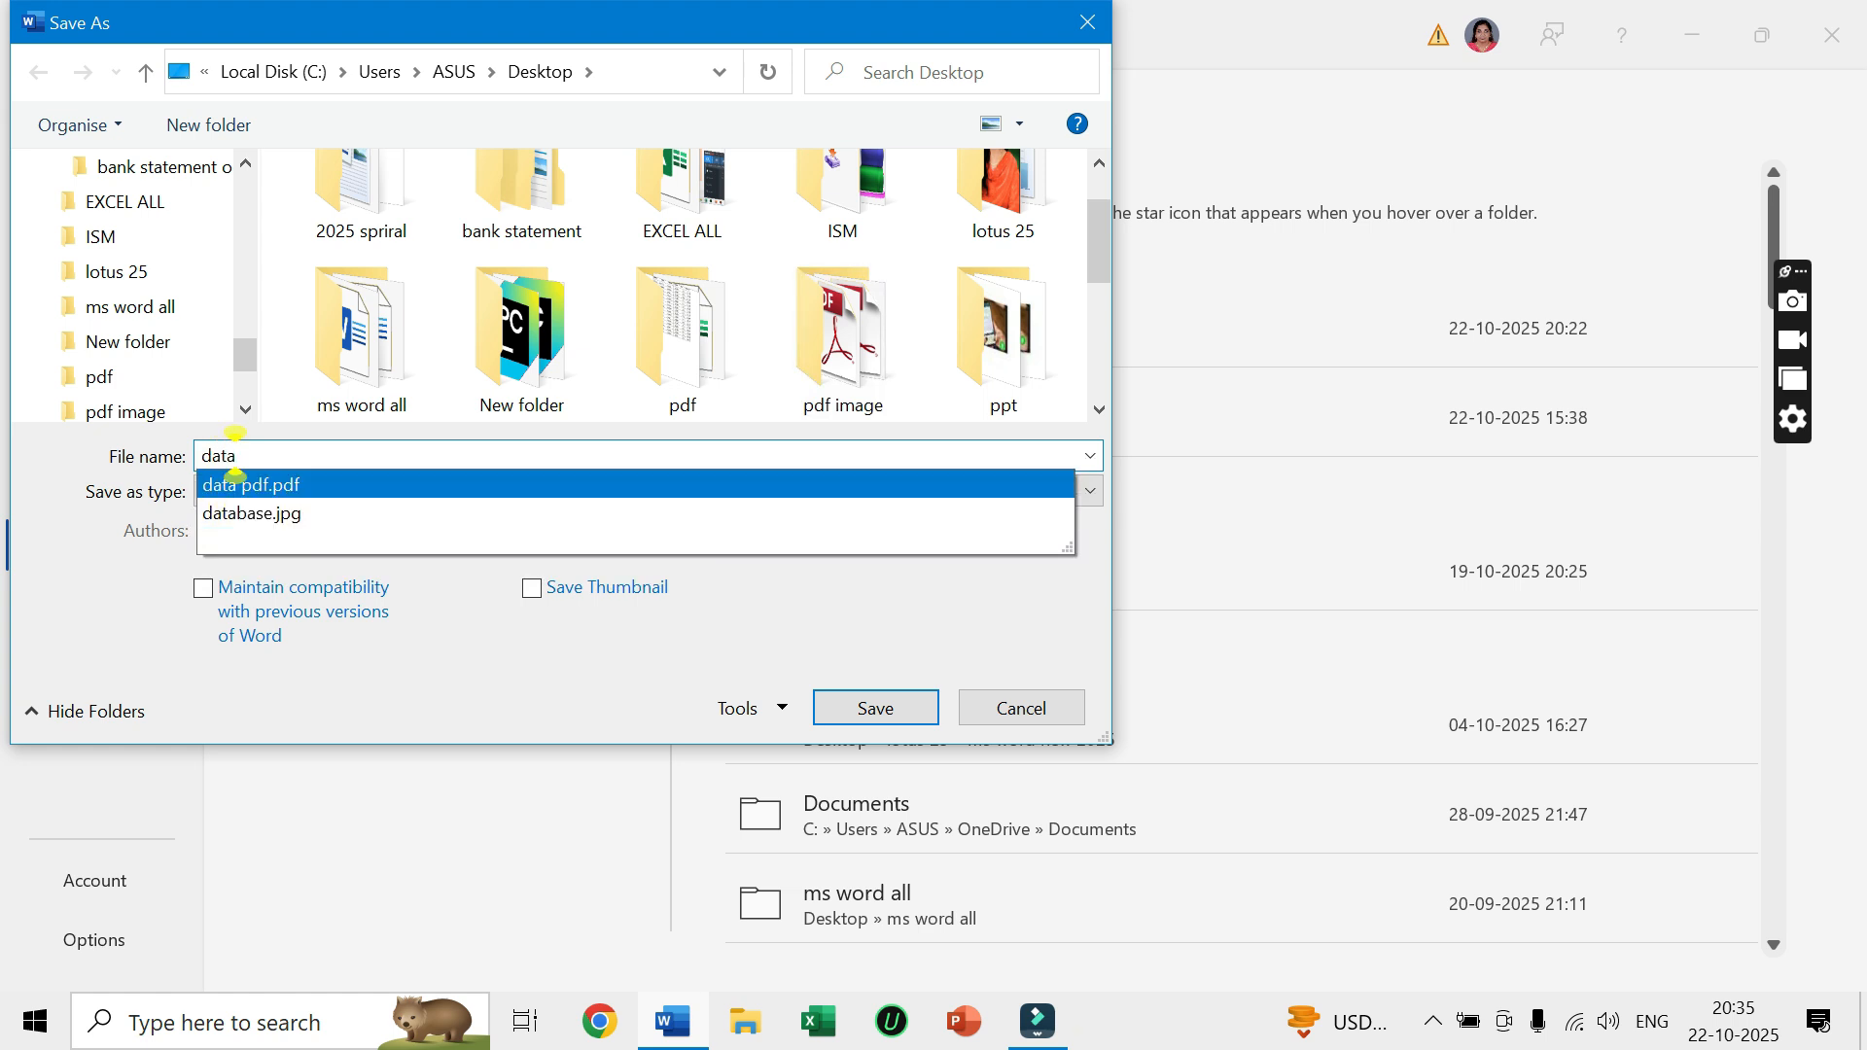
pyautogui.write('base')
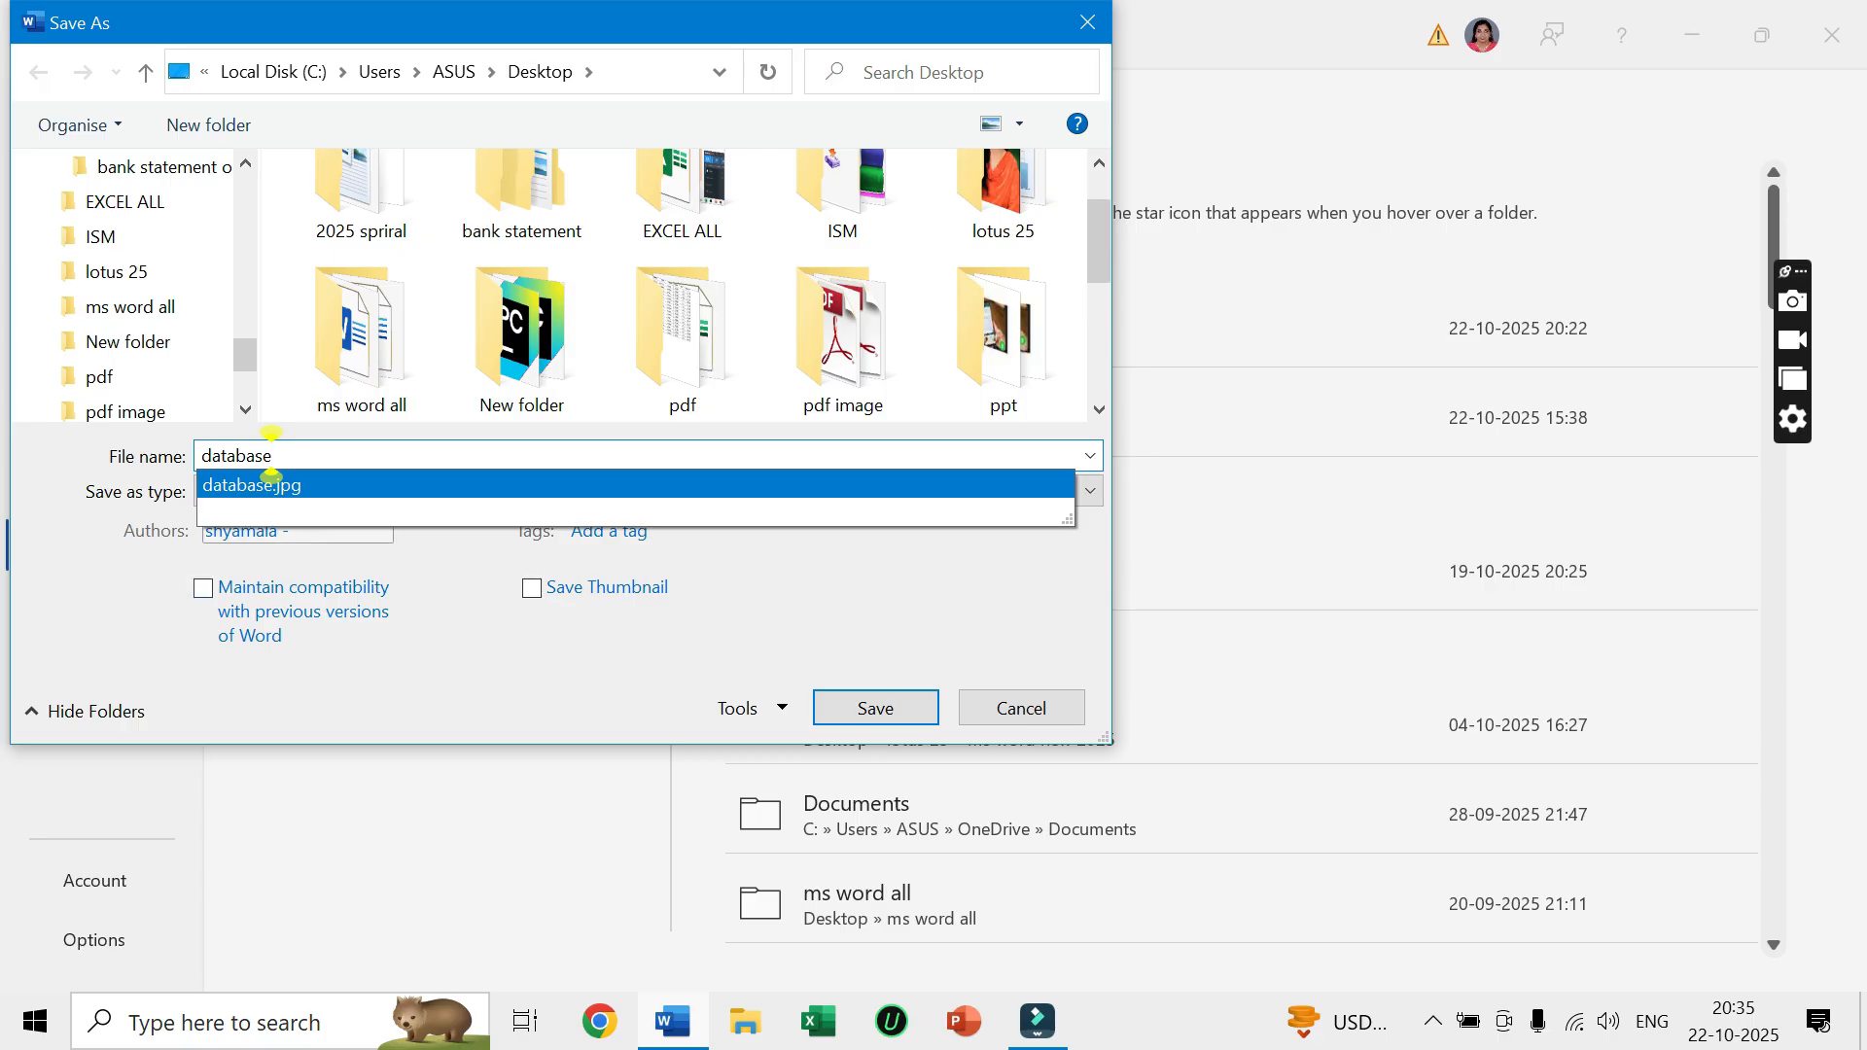
pyautogui.click(271, 455)
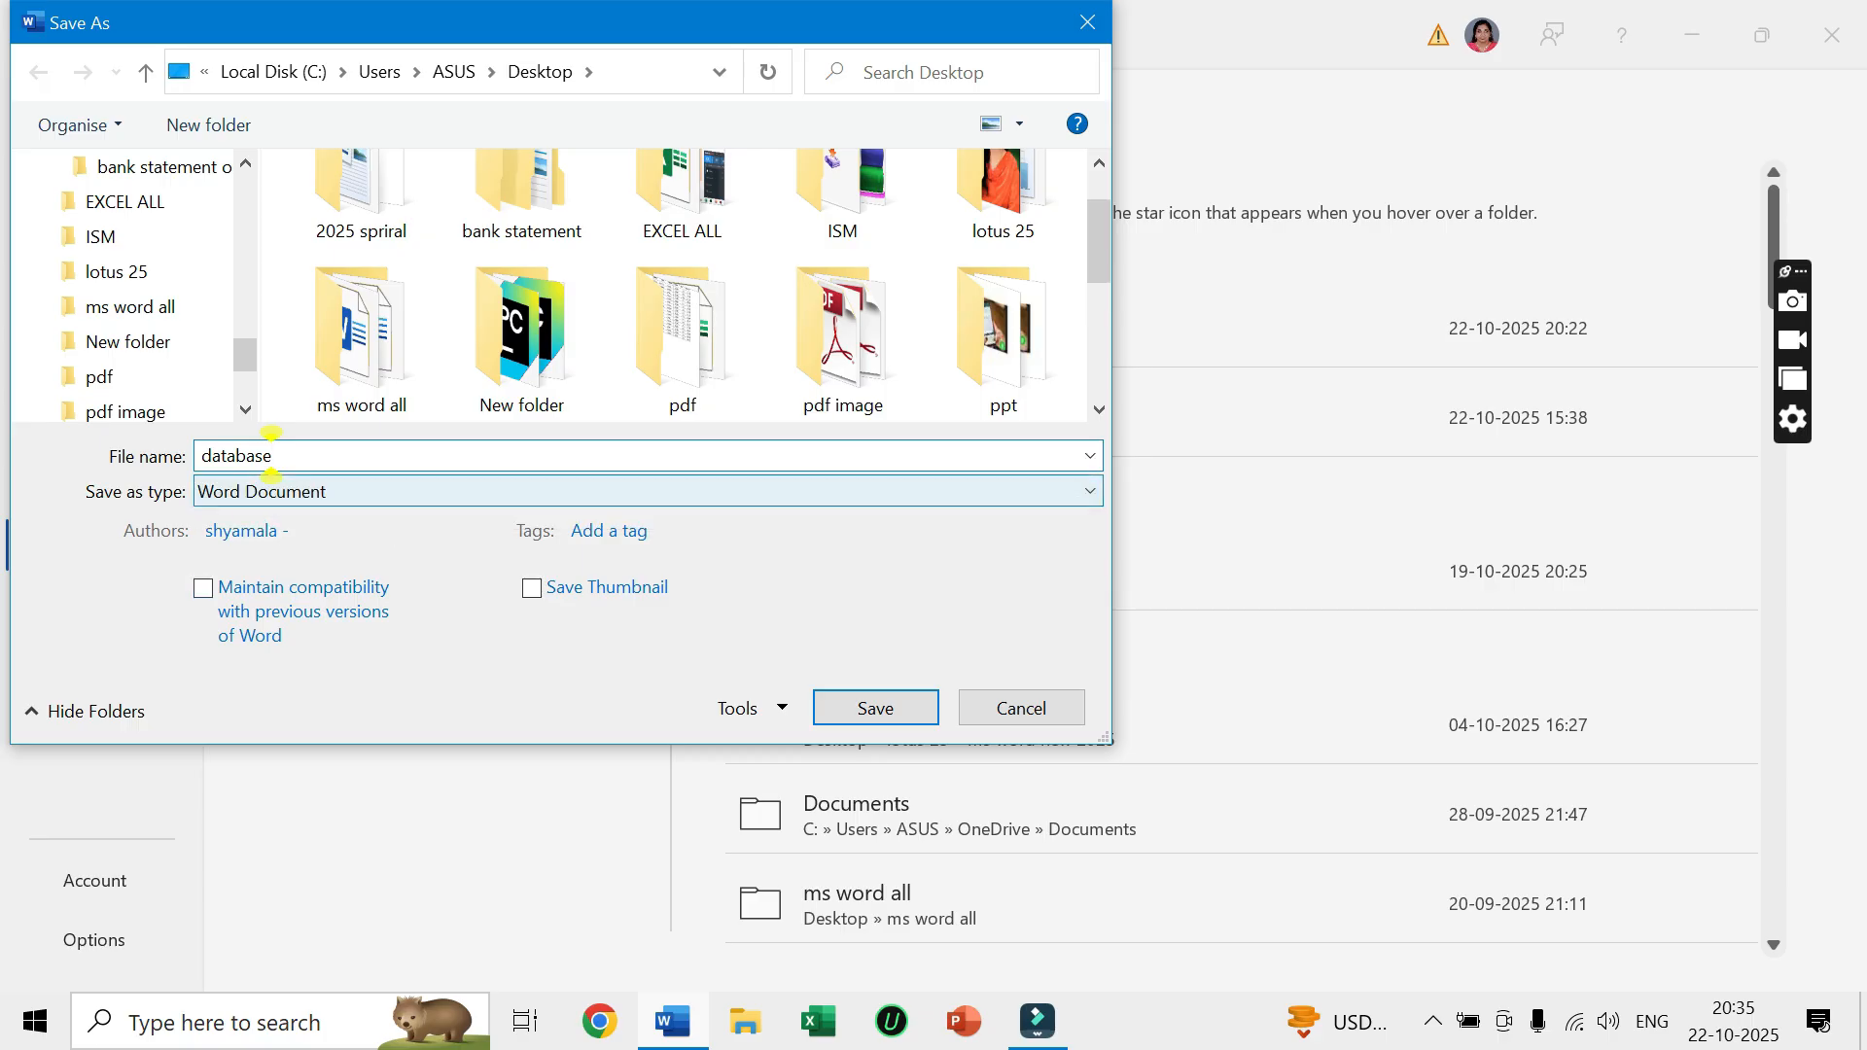
pyautogui.click(271, 491)
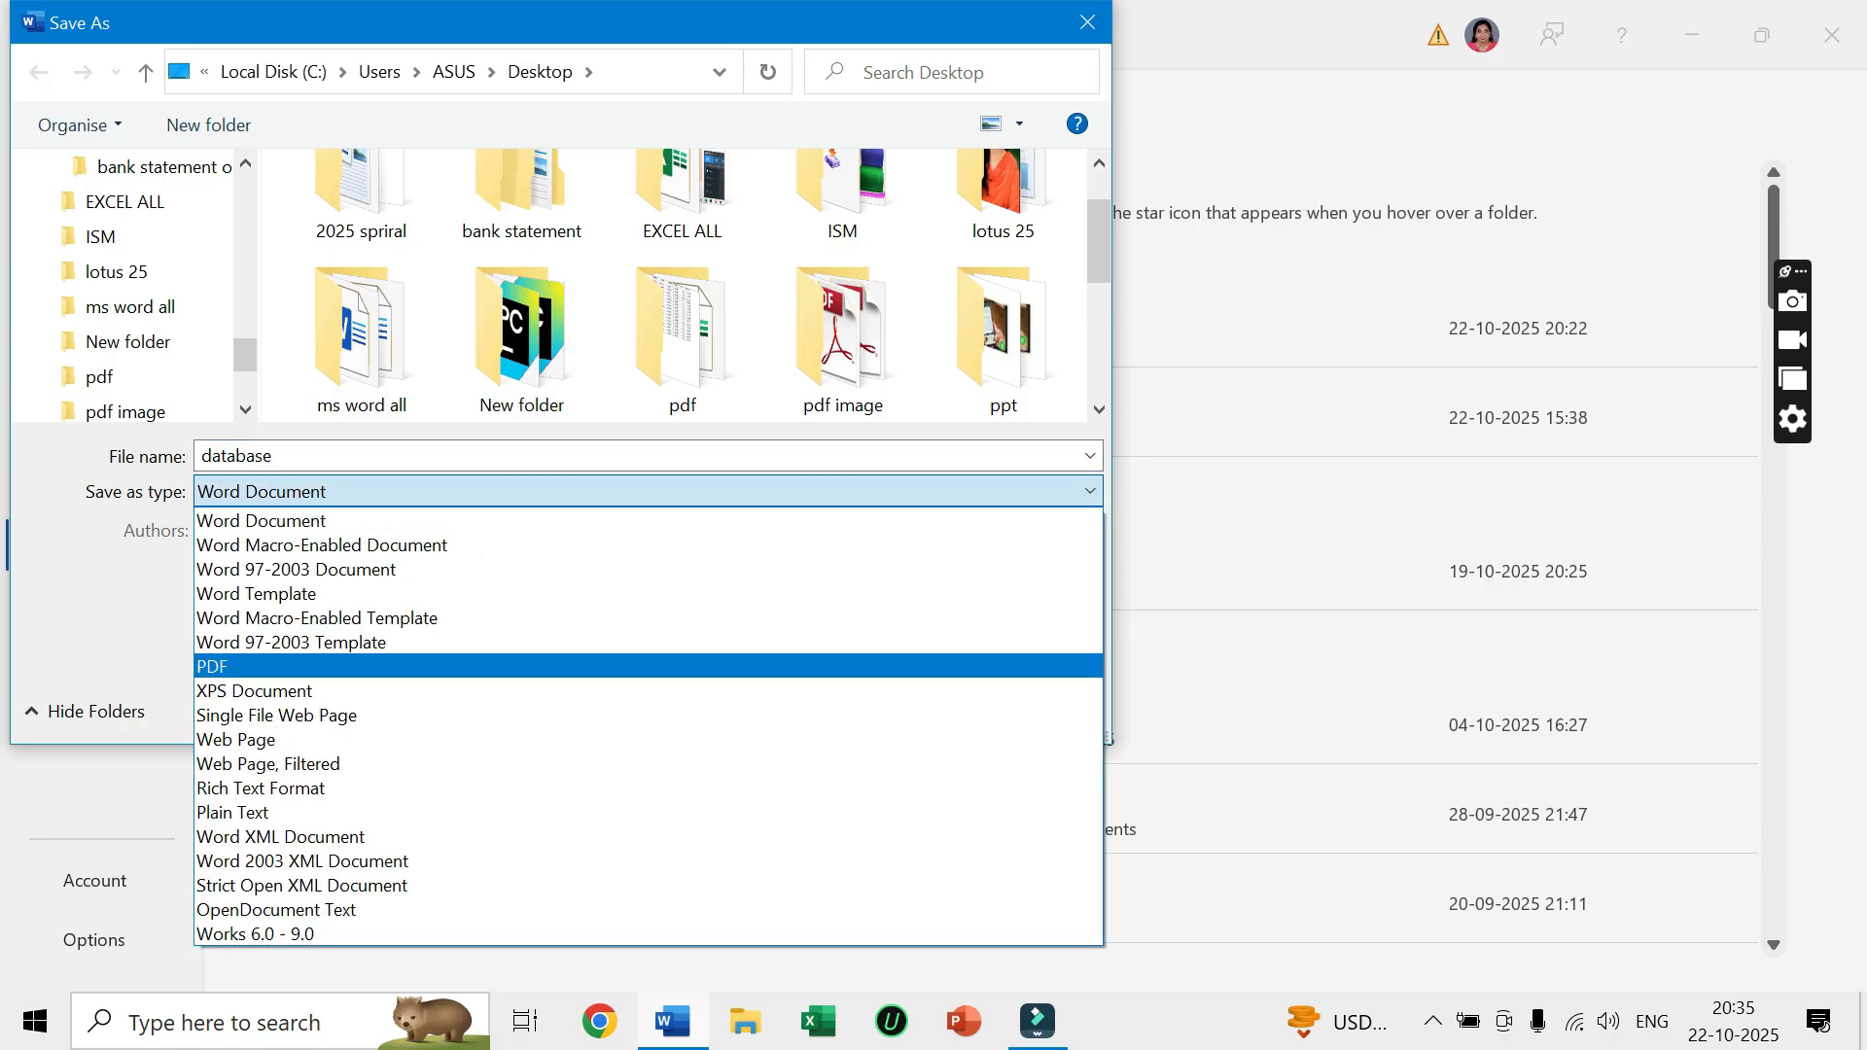
pyautogui.click(253, 666)
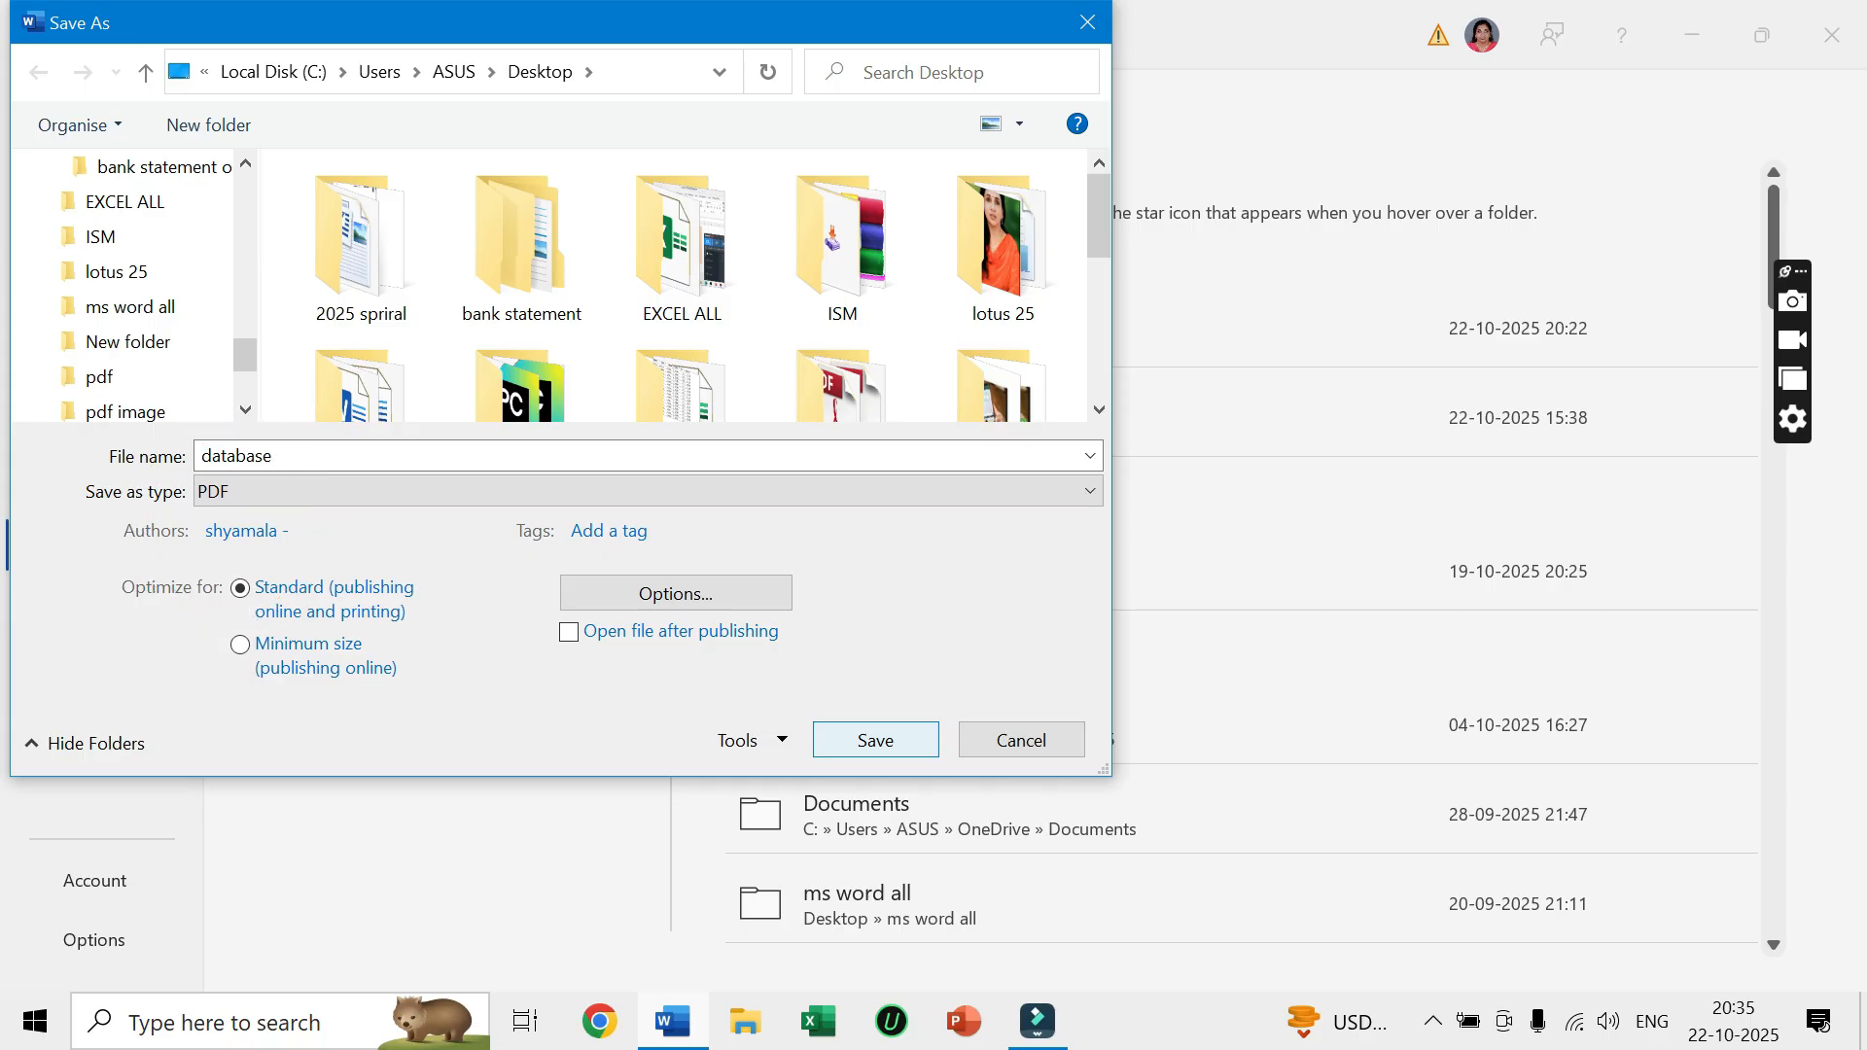
pyautogui.click(875, 739)
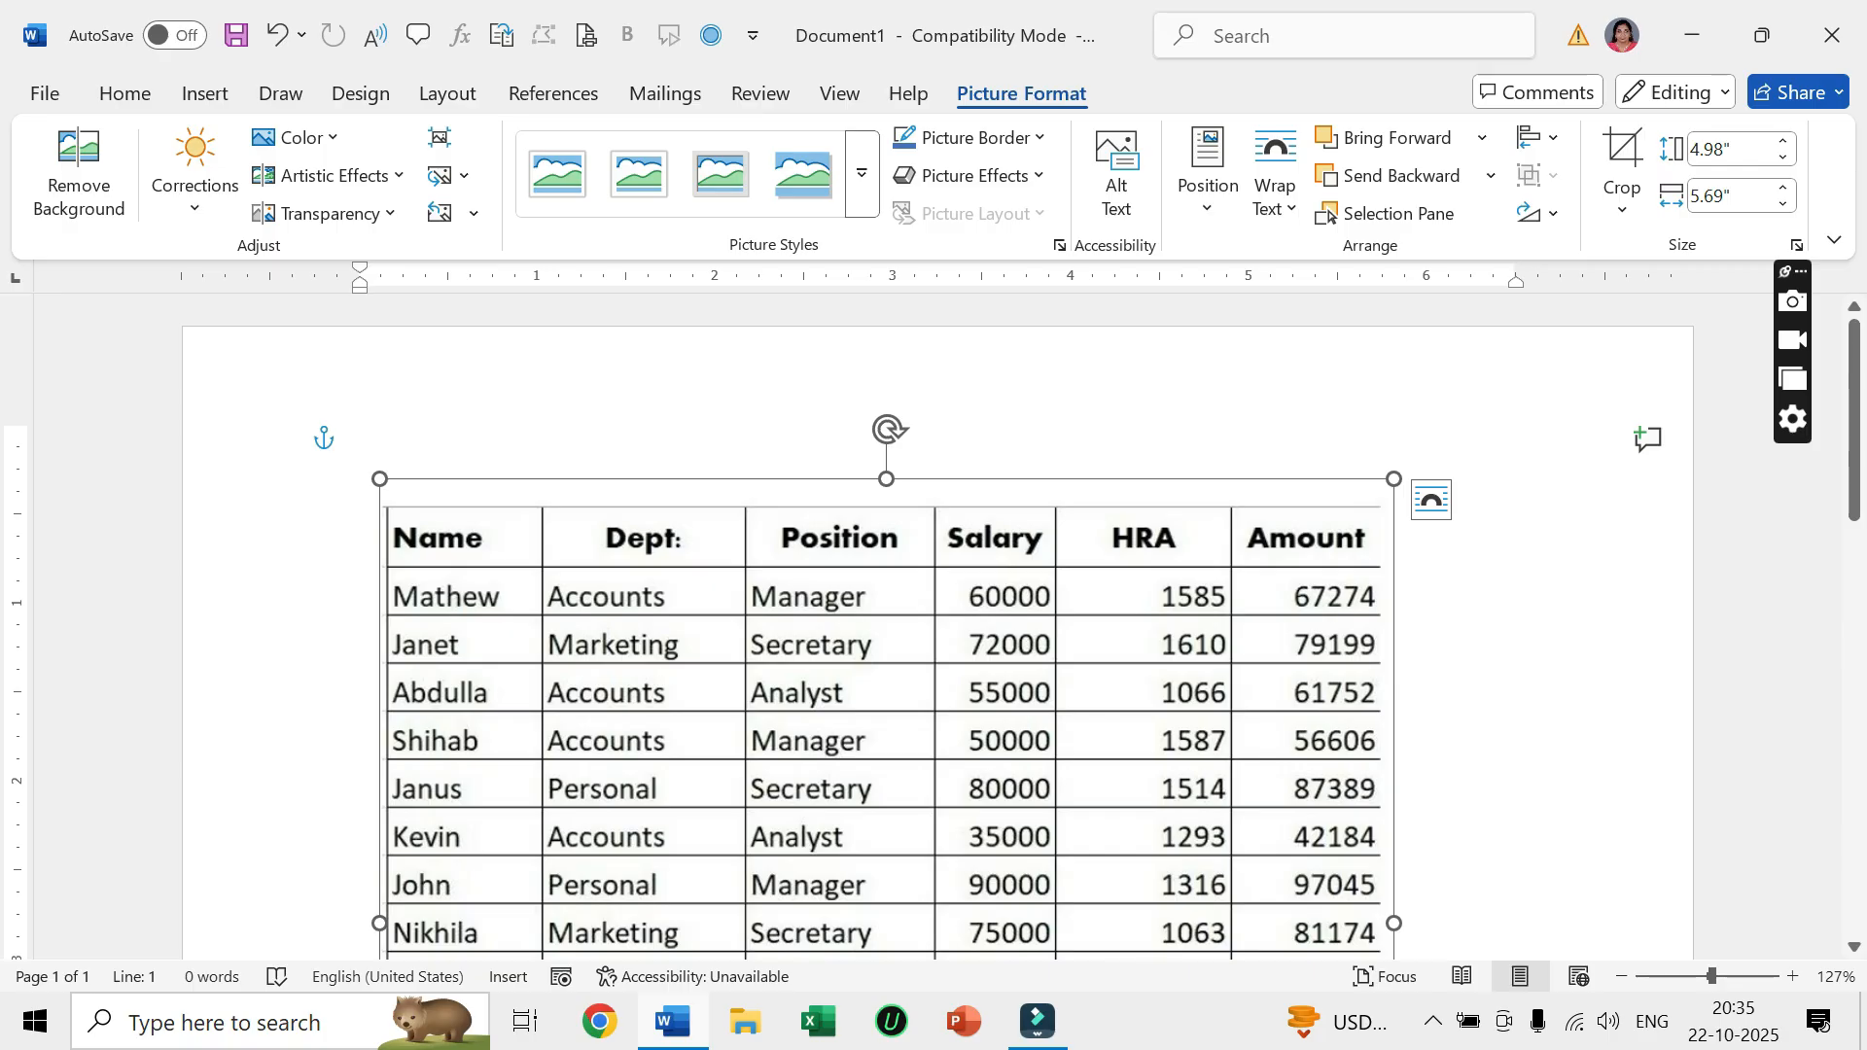
# Delete the table picture from the page and open the database PDF from the Desktop, converting it to an editable Word document.
pyautogui.press('Delete')
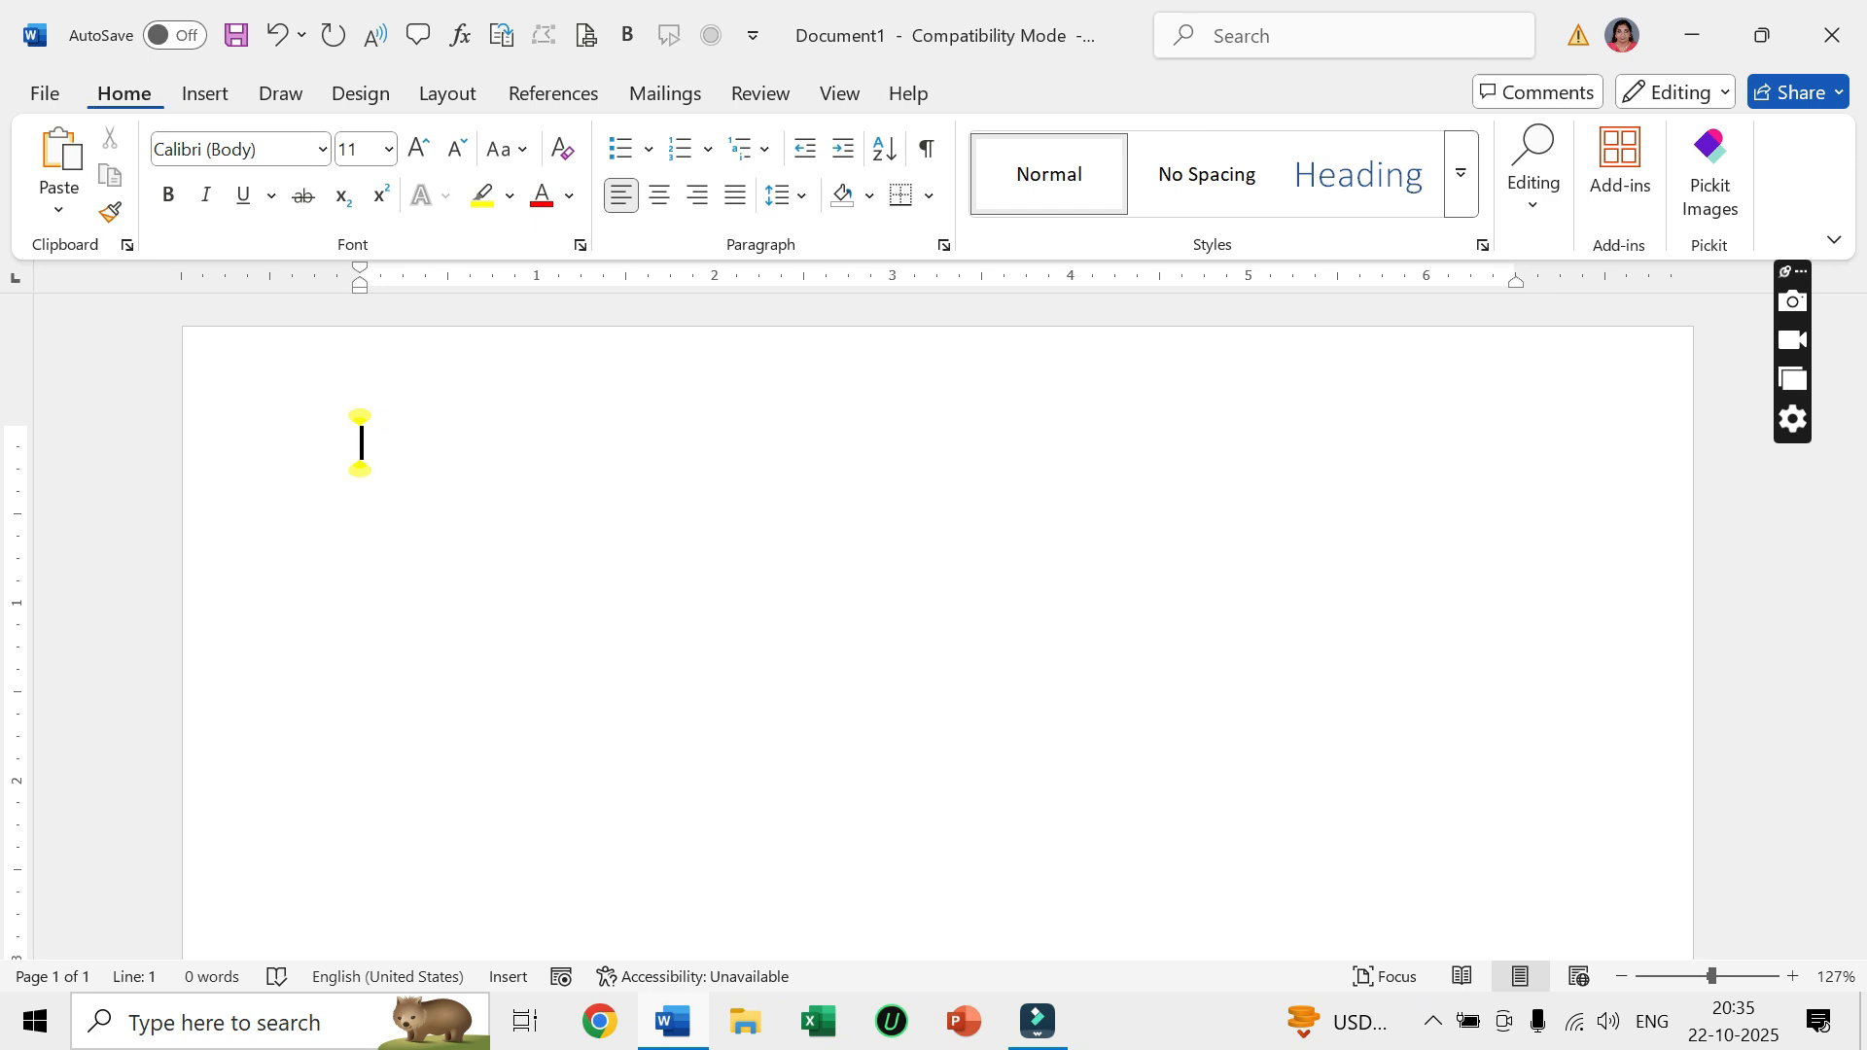
pyautogui.hotkey('alt', 'f')
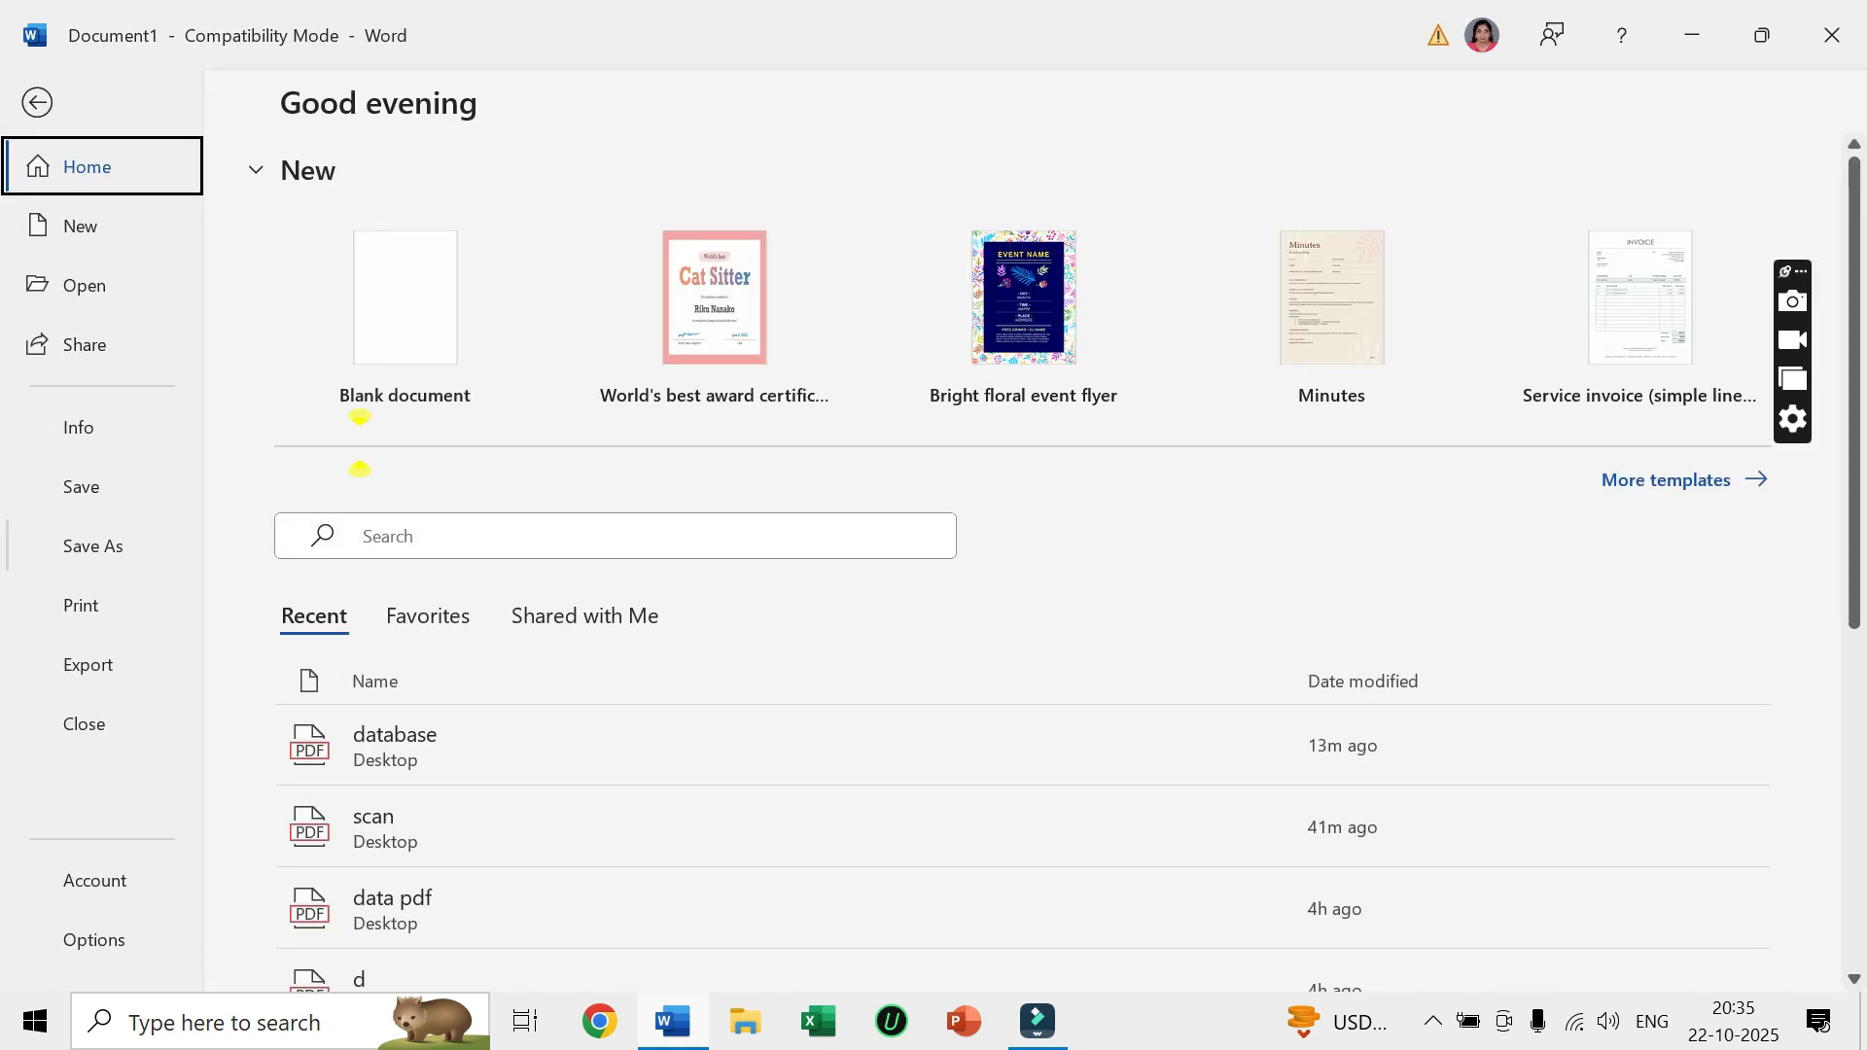
pyautogui.click(84, 285)
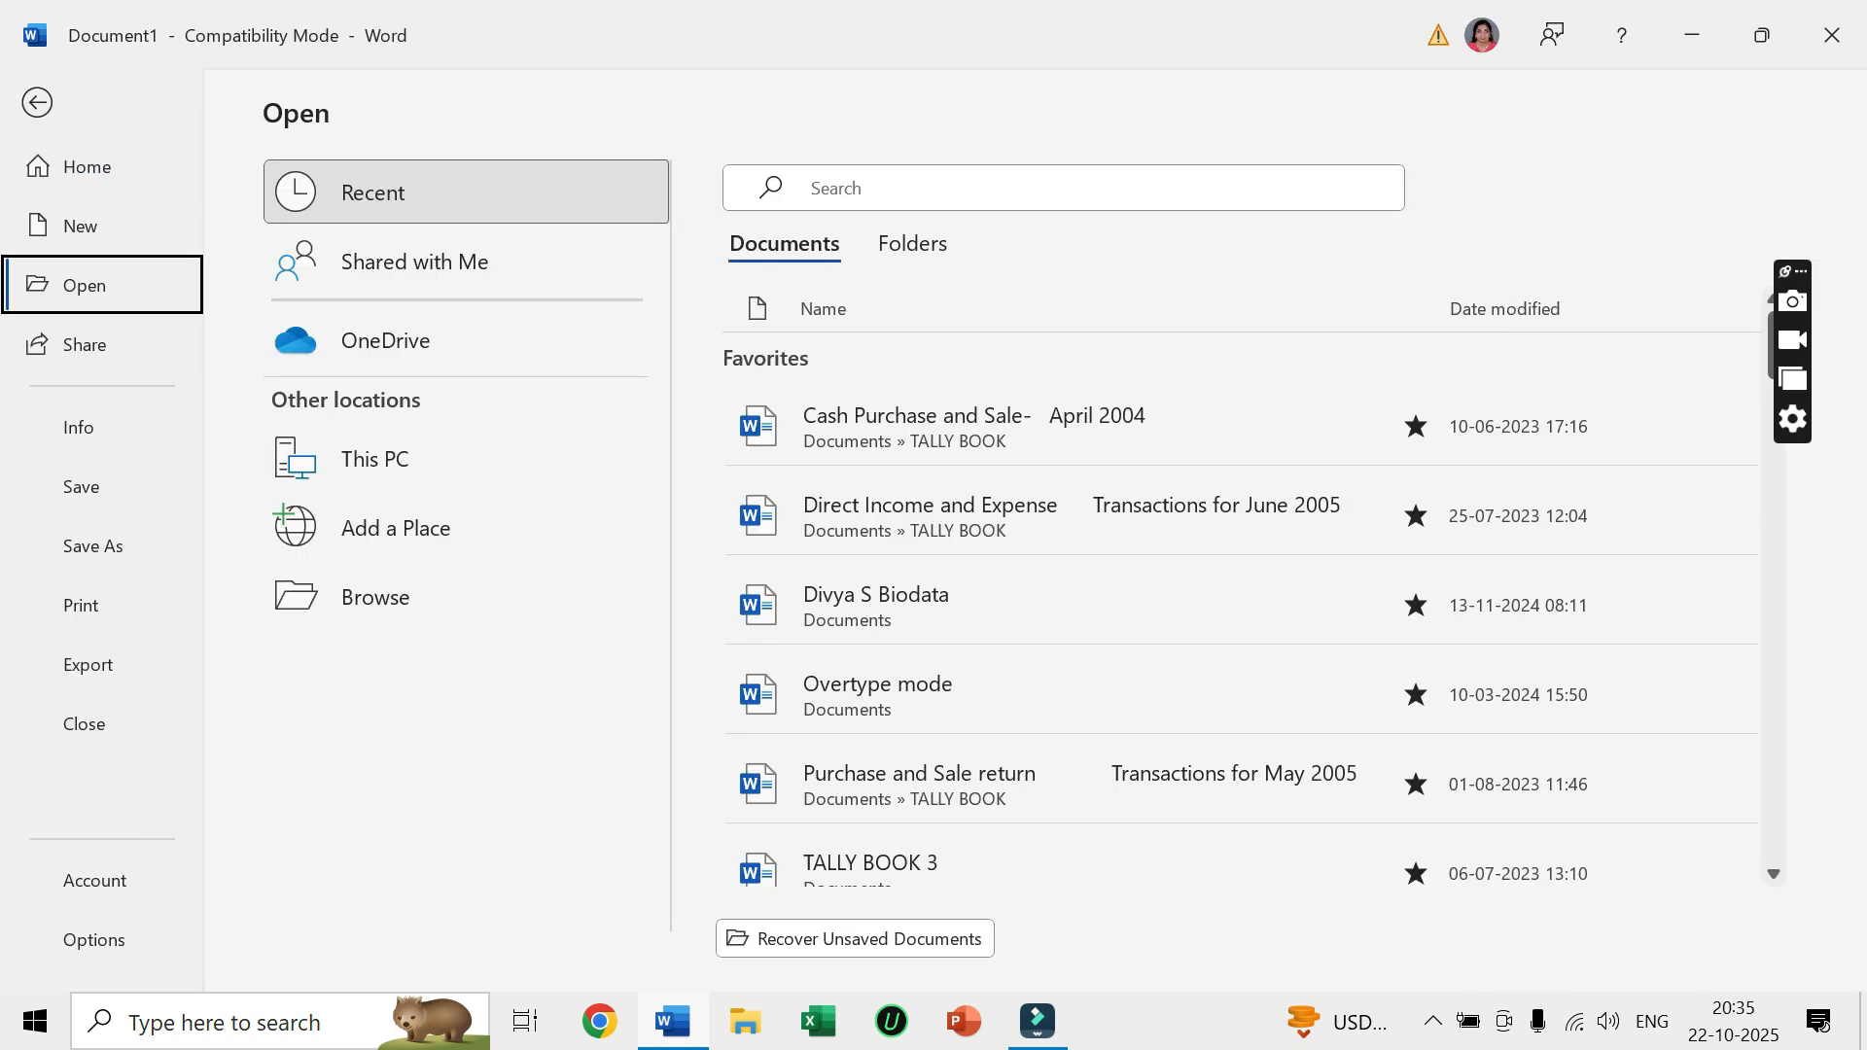
pyautogui.doubleClick(374, 470)
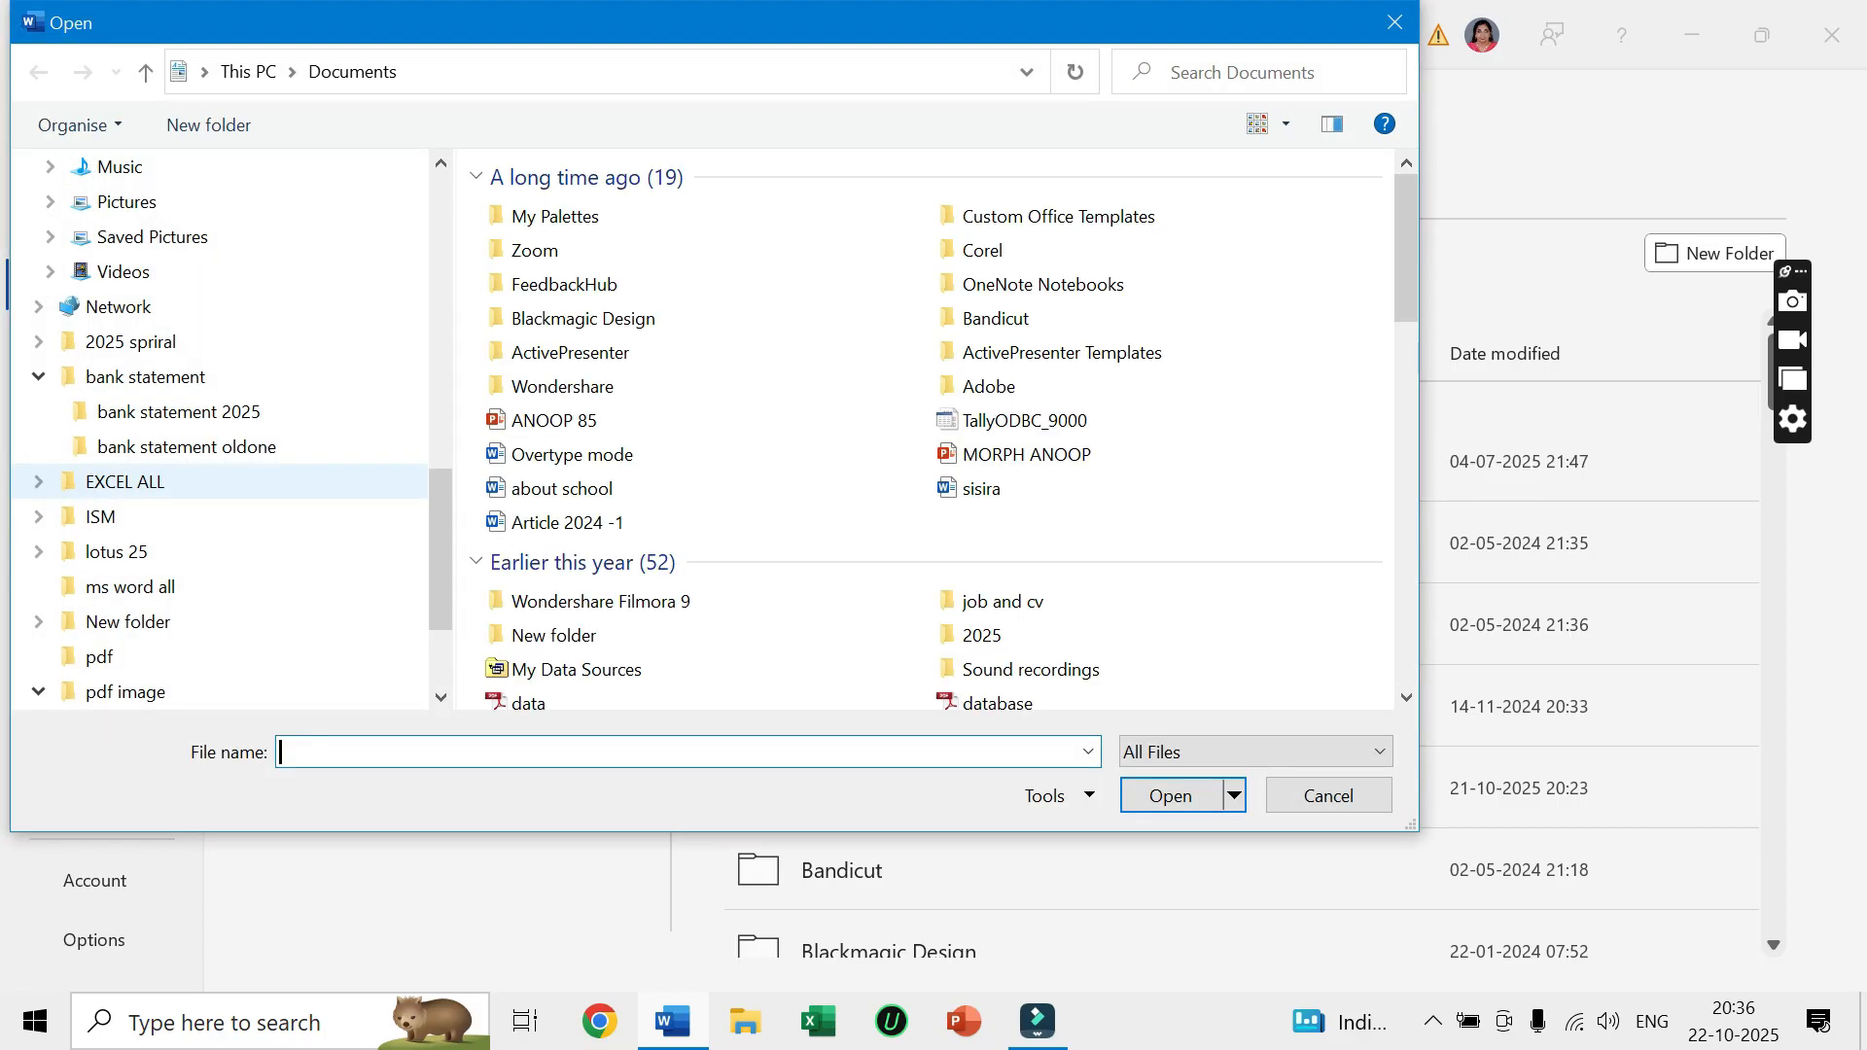
pyautogui.scroll(10, 219, 481)
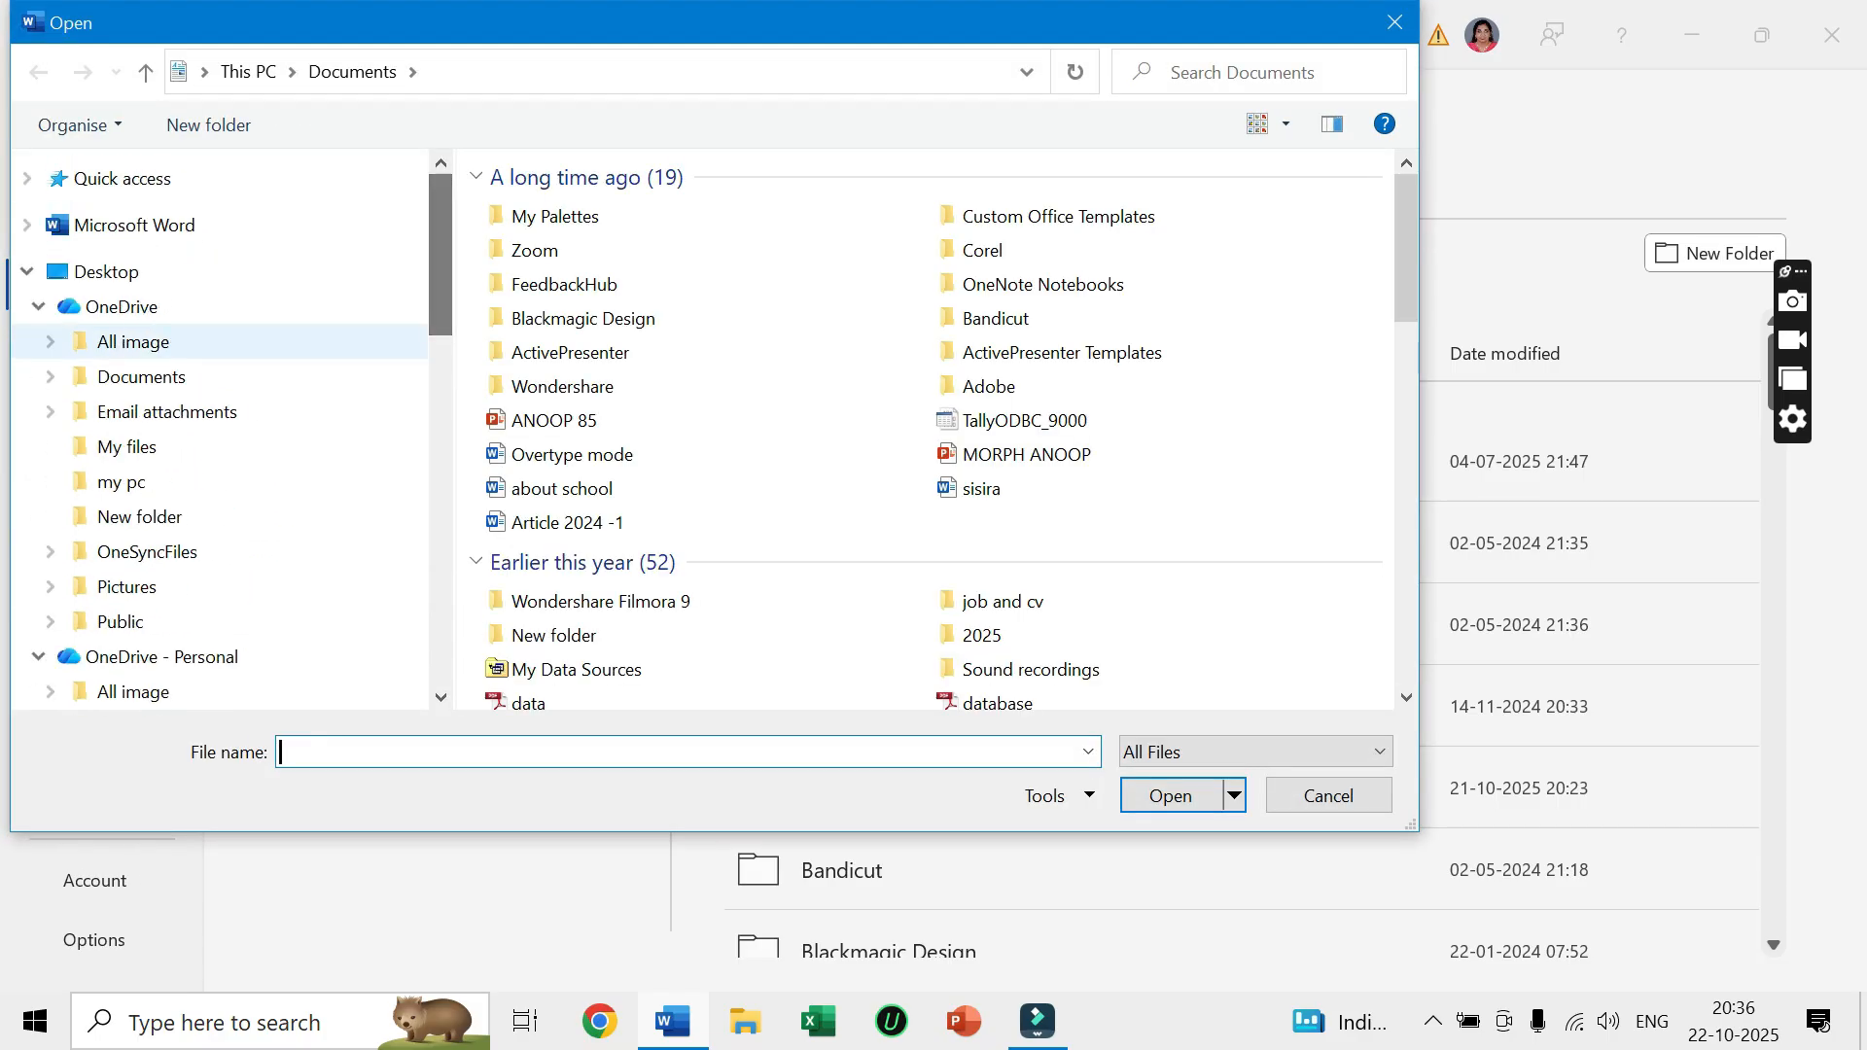
pyautogui.click(107, 272)
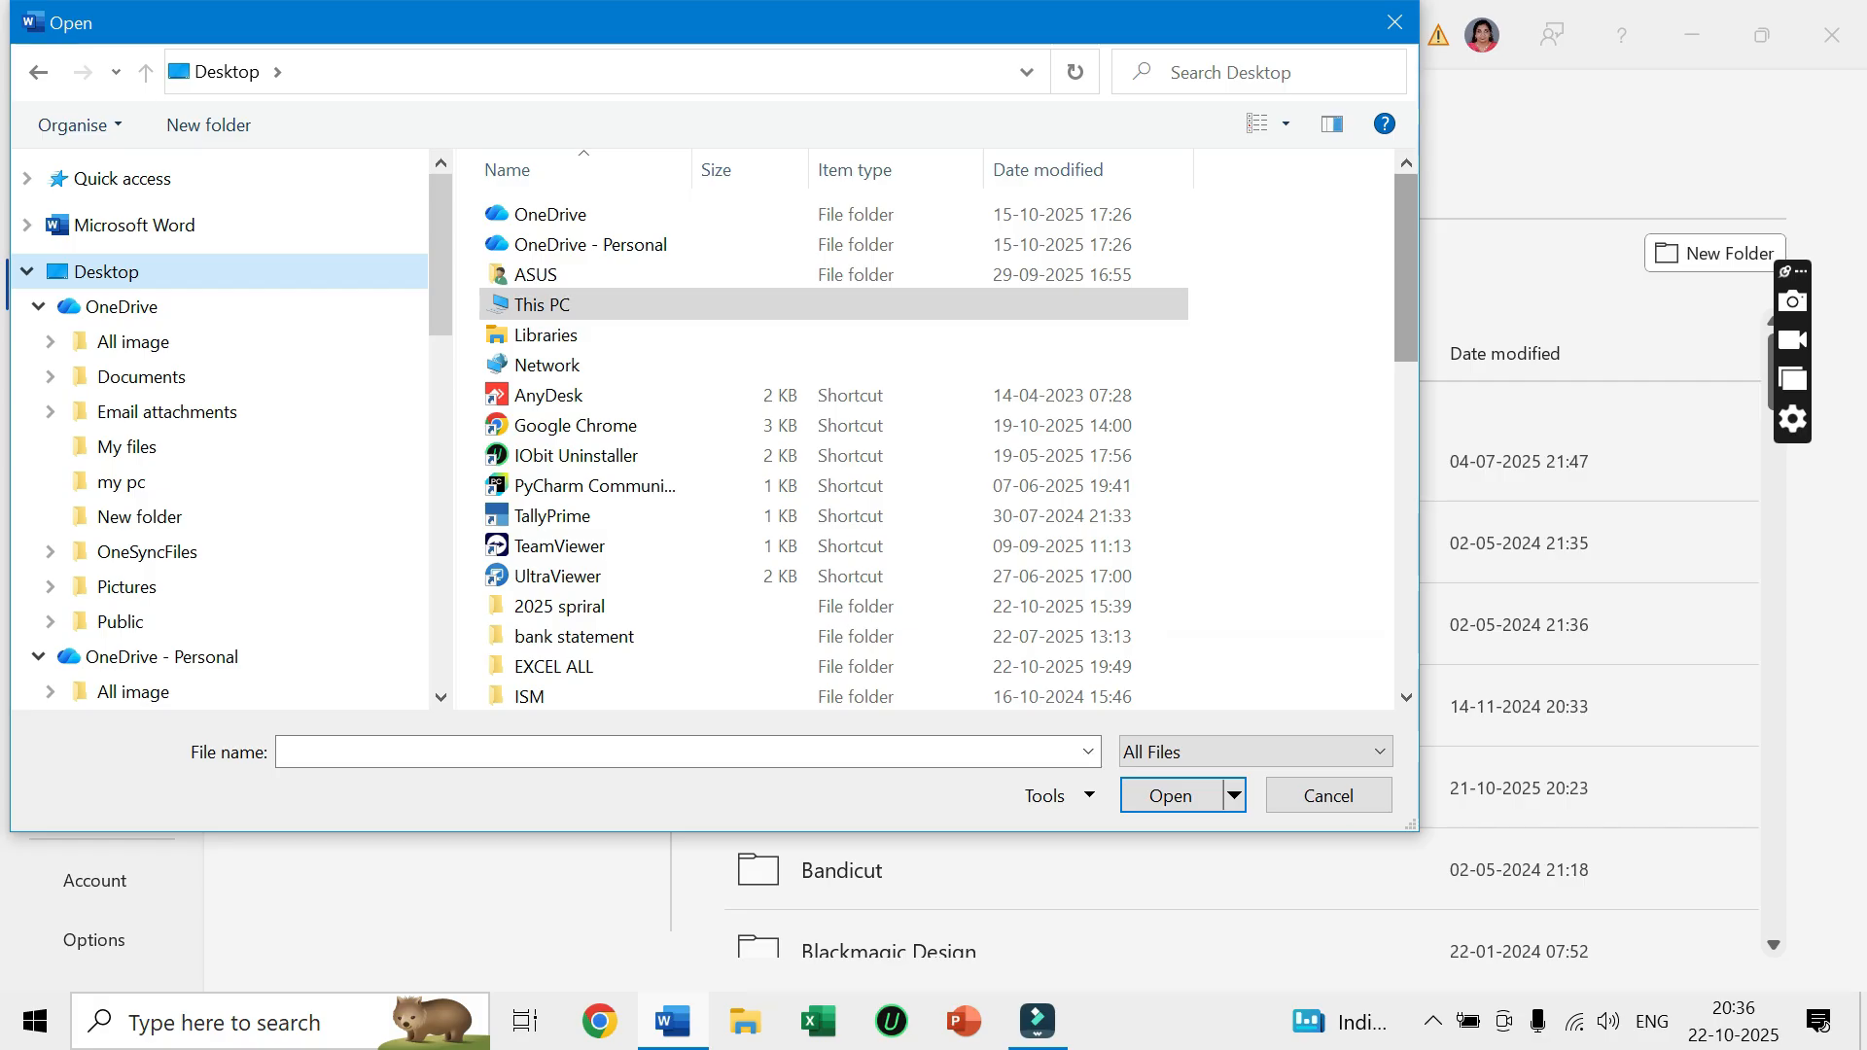
pyautogui.scroll(-6, 1406, 243)
pyautogui.scroll(-3, 1114, 250)
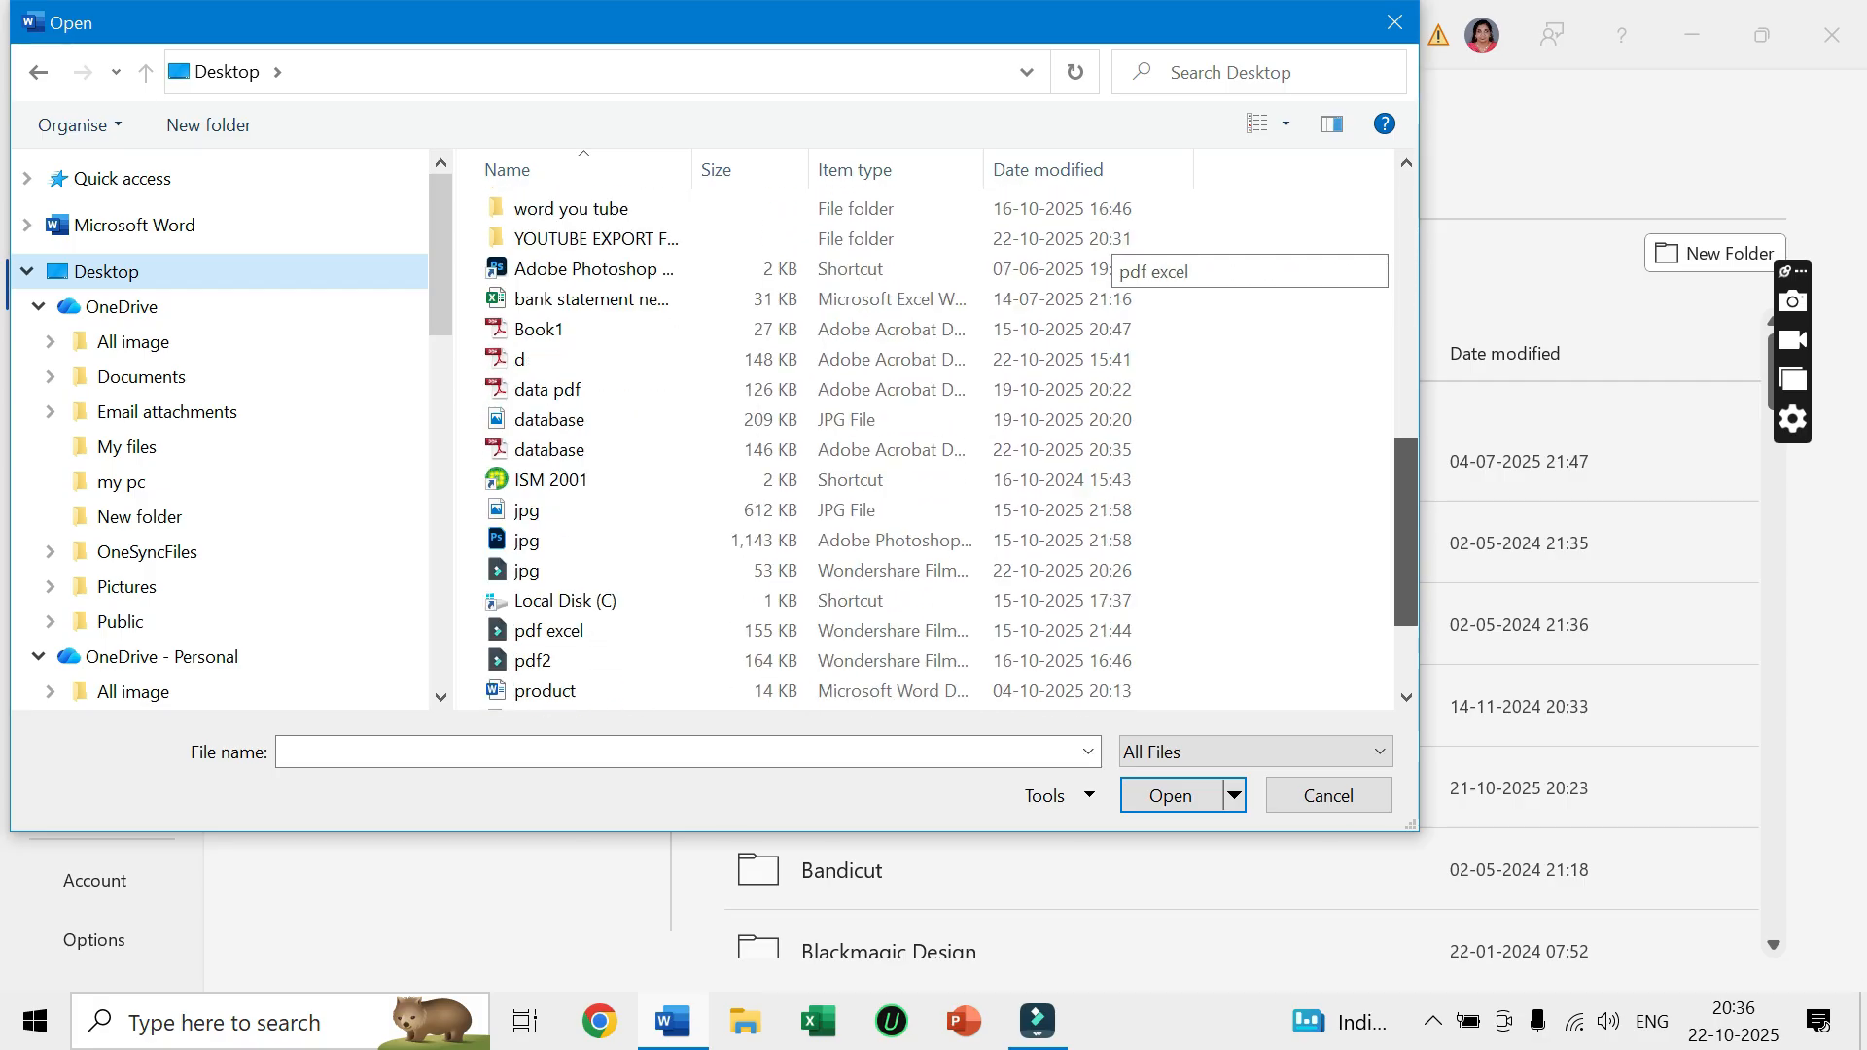
pyautogui.scroll(-2, 1114, 250)
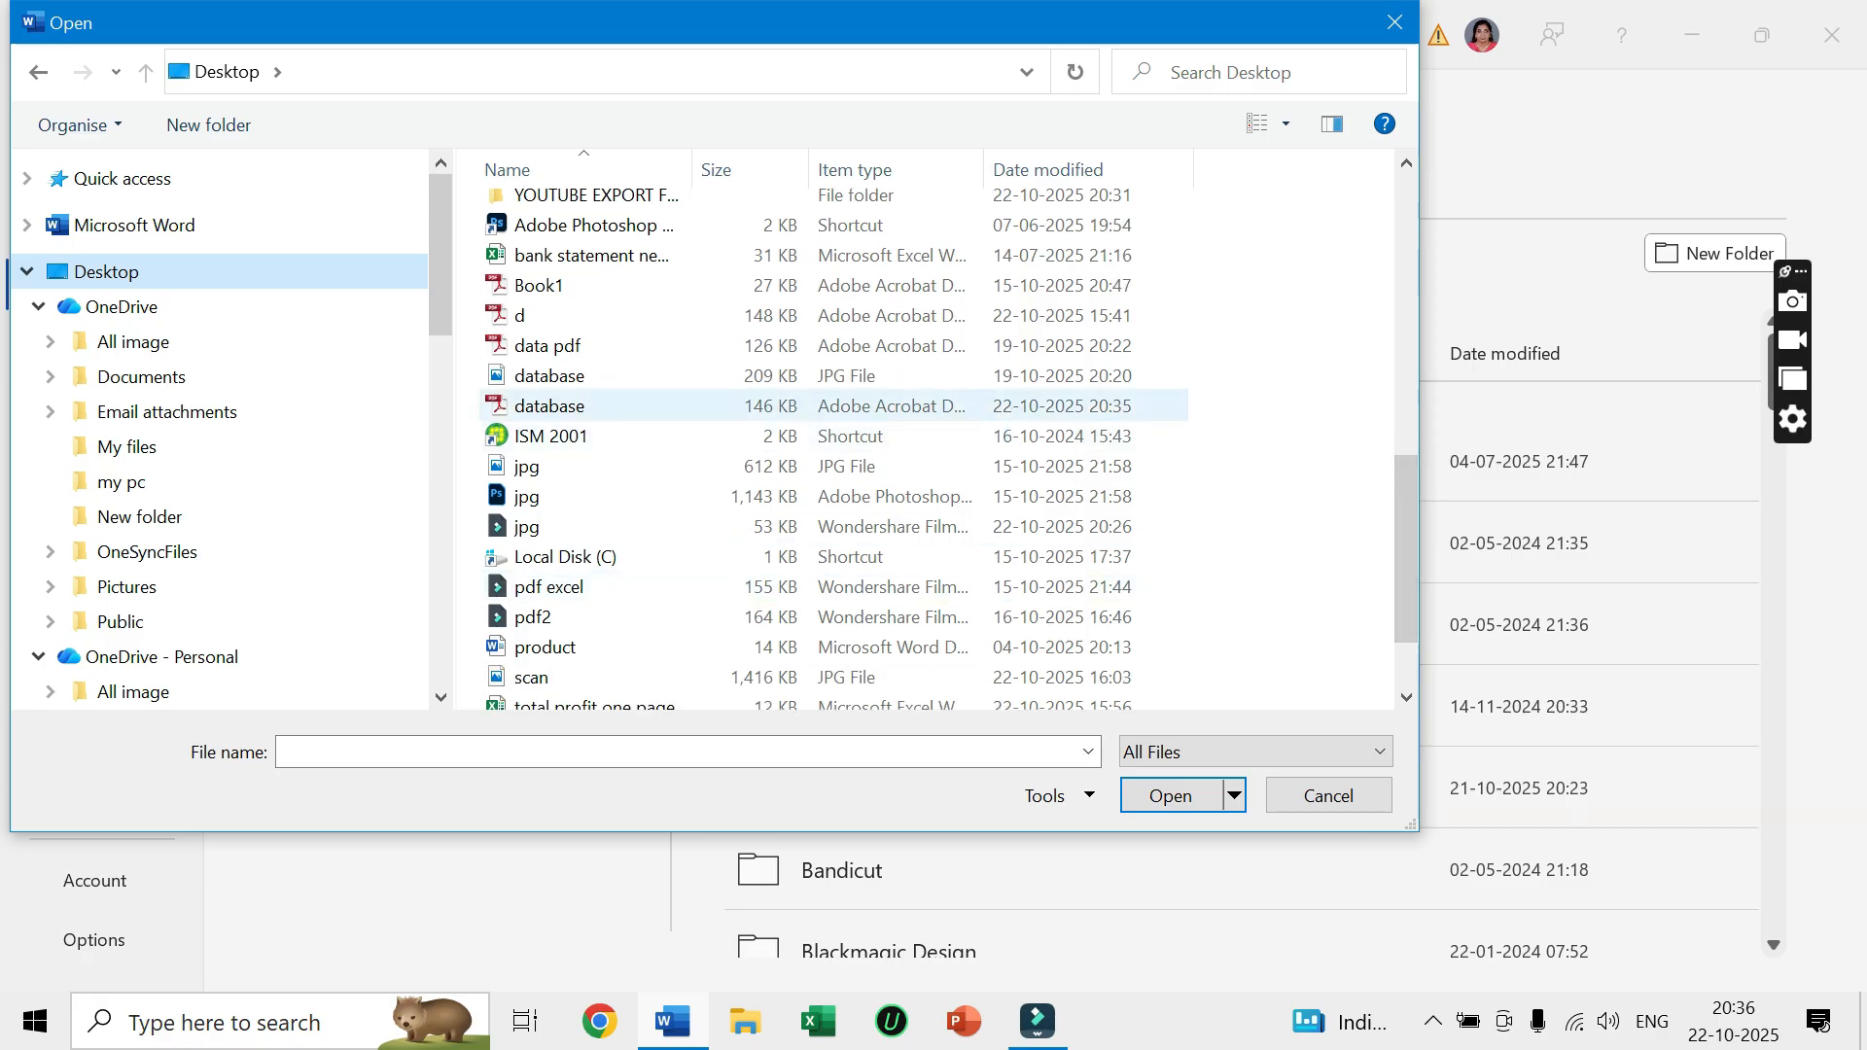
pyautogui.click(544, 406)
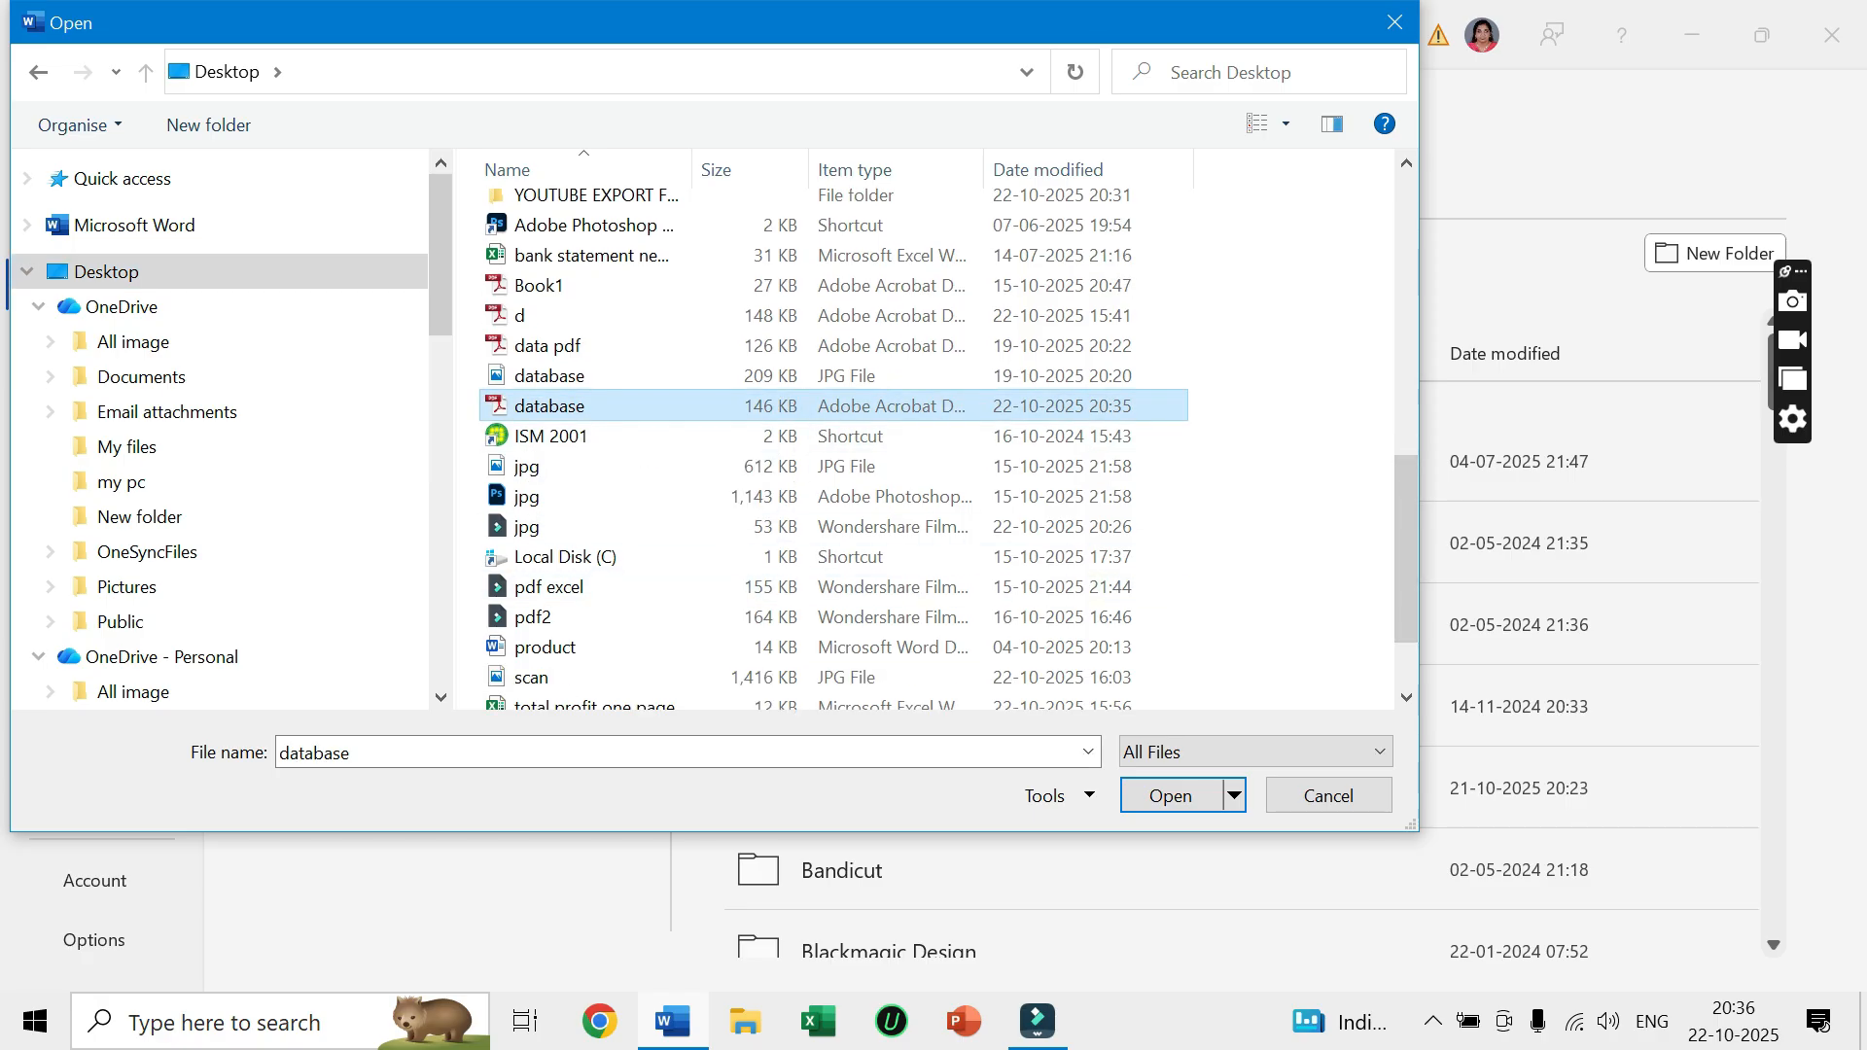
pyautogui.click(1170, 795)
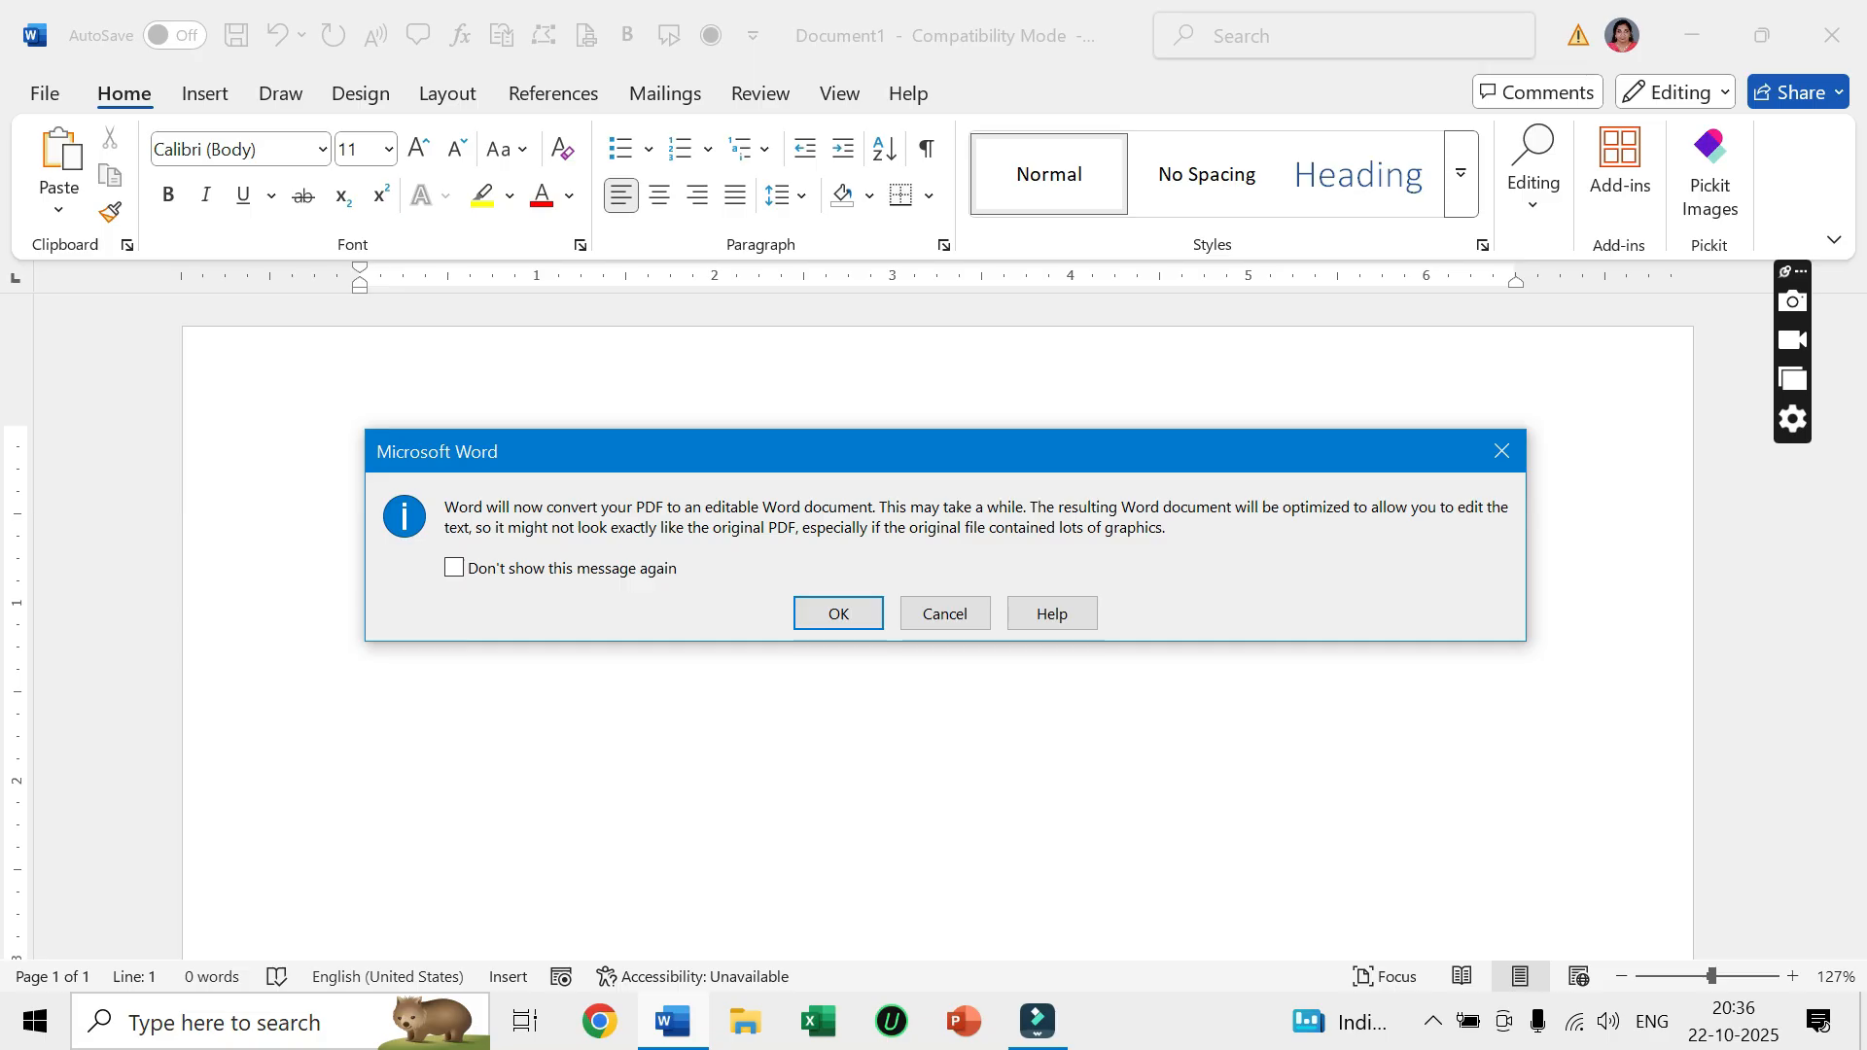
pyautogui.press('Return')
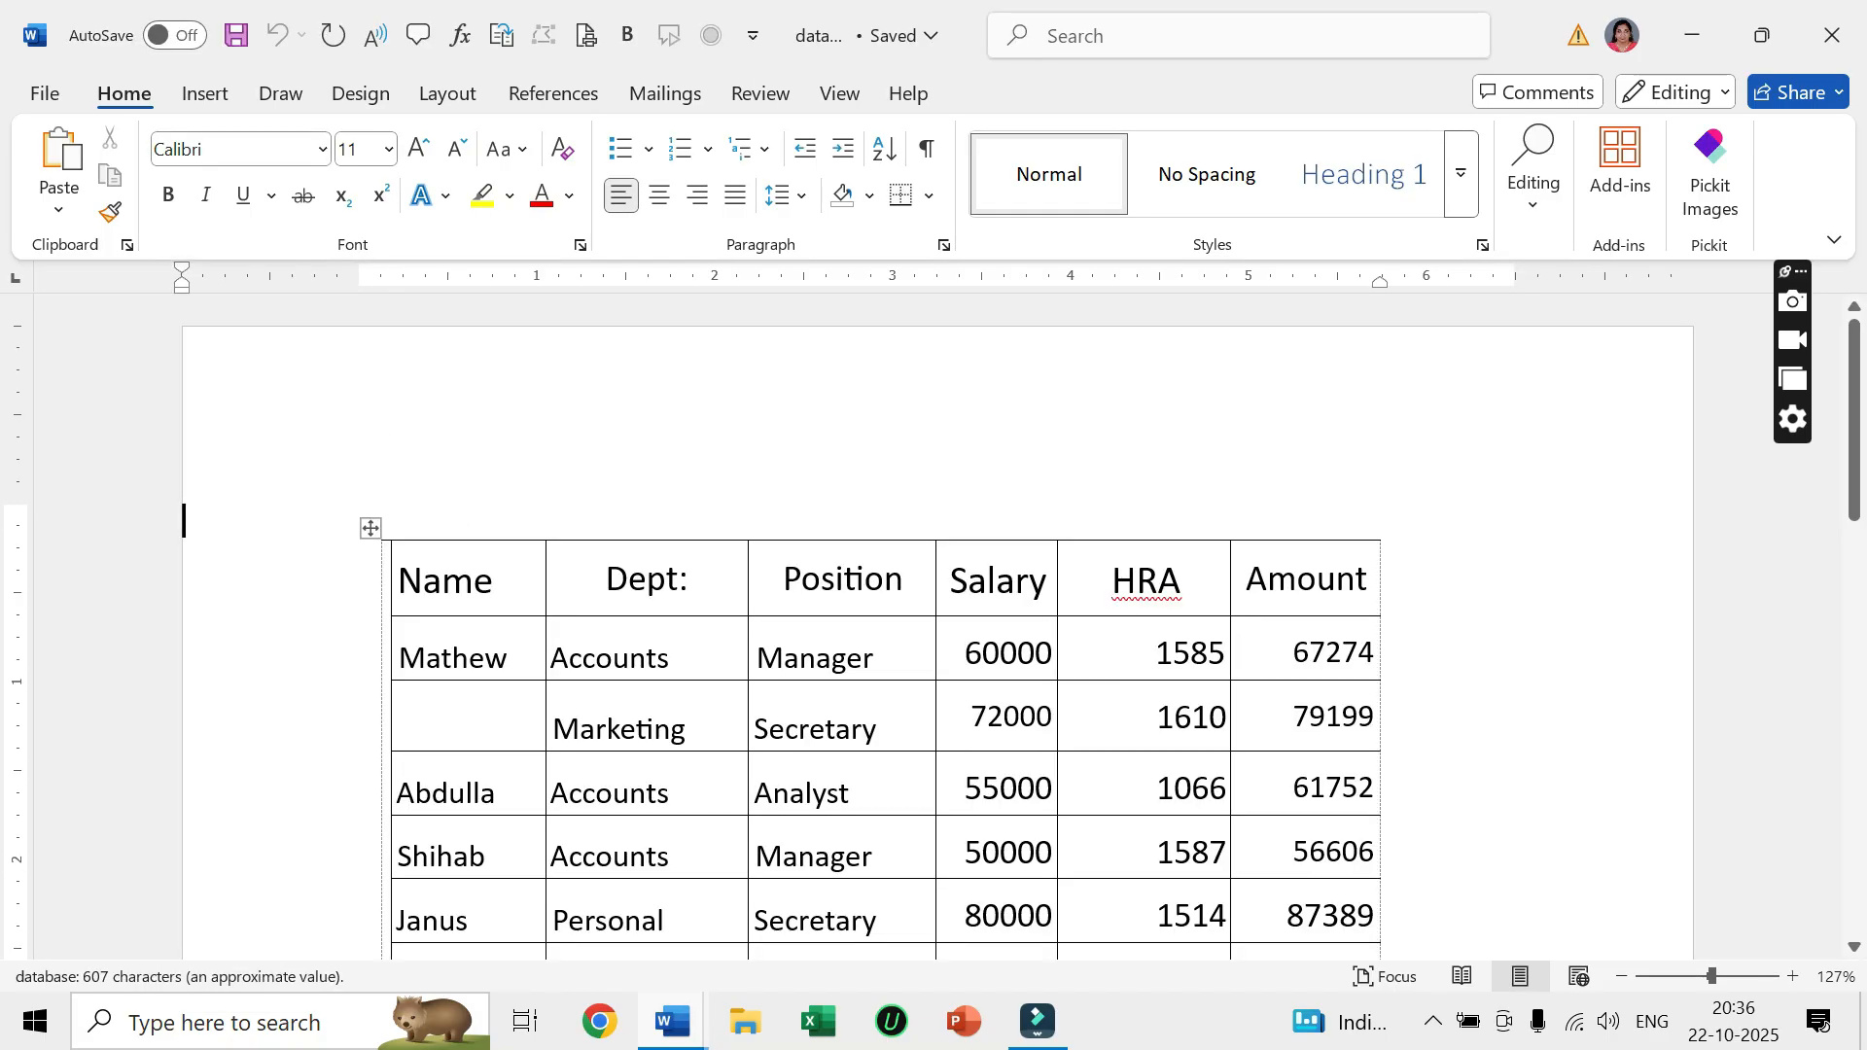
# Change the Salary values in the converted table to 8000 in the first data row and 9000 in the second.
pyautogui.scroll(-8, 182, 520)
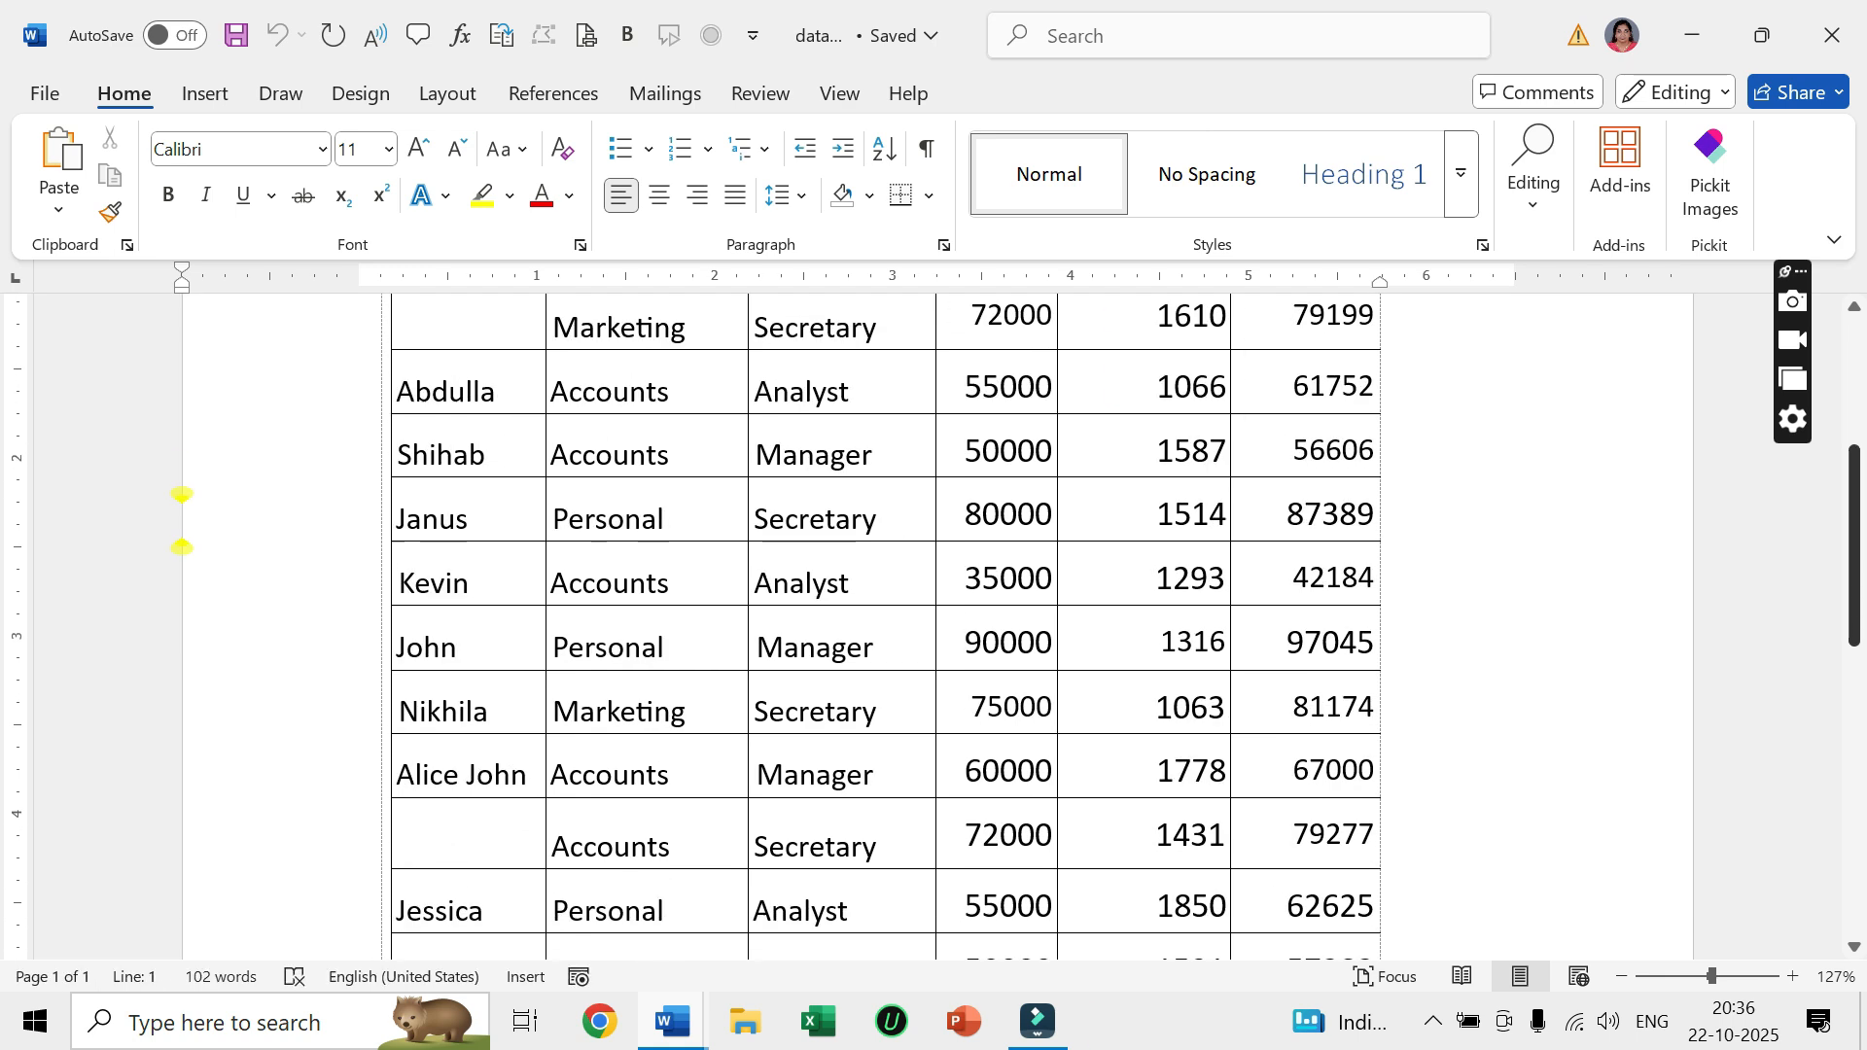
pyautogui.scroll(8, 182, 520)
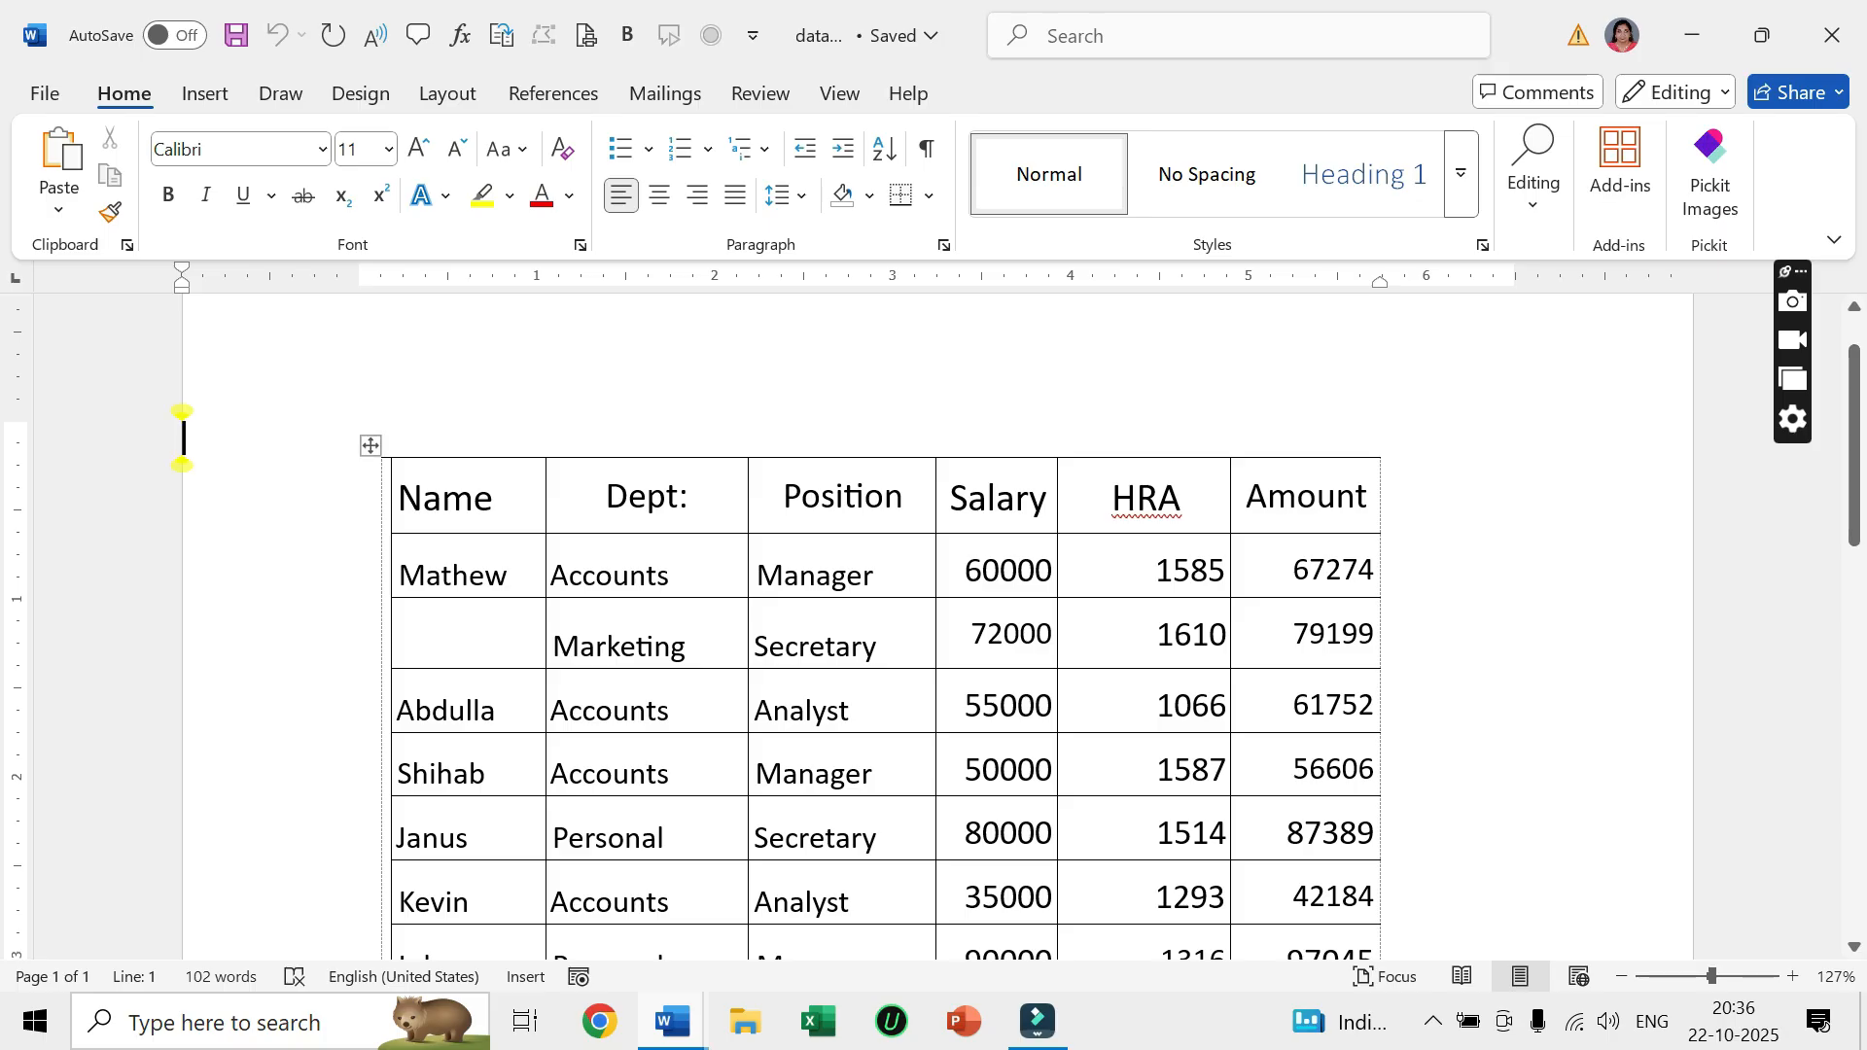
pyautogui.moveTo(966, 572); pyautogui.dragTo(1052, 572)
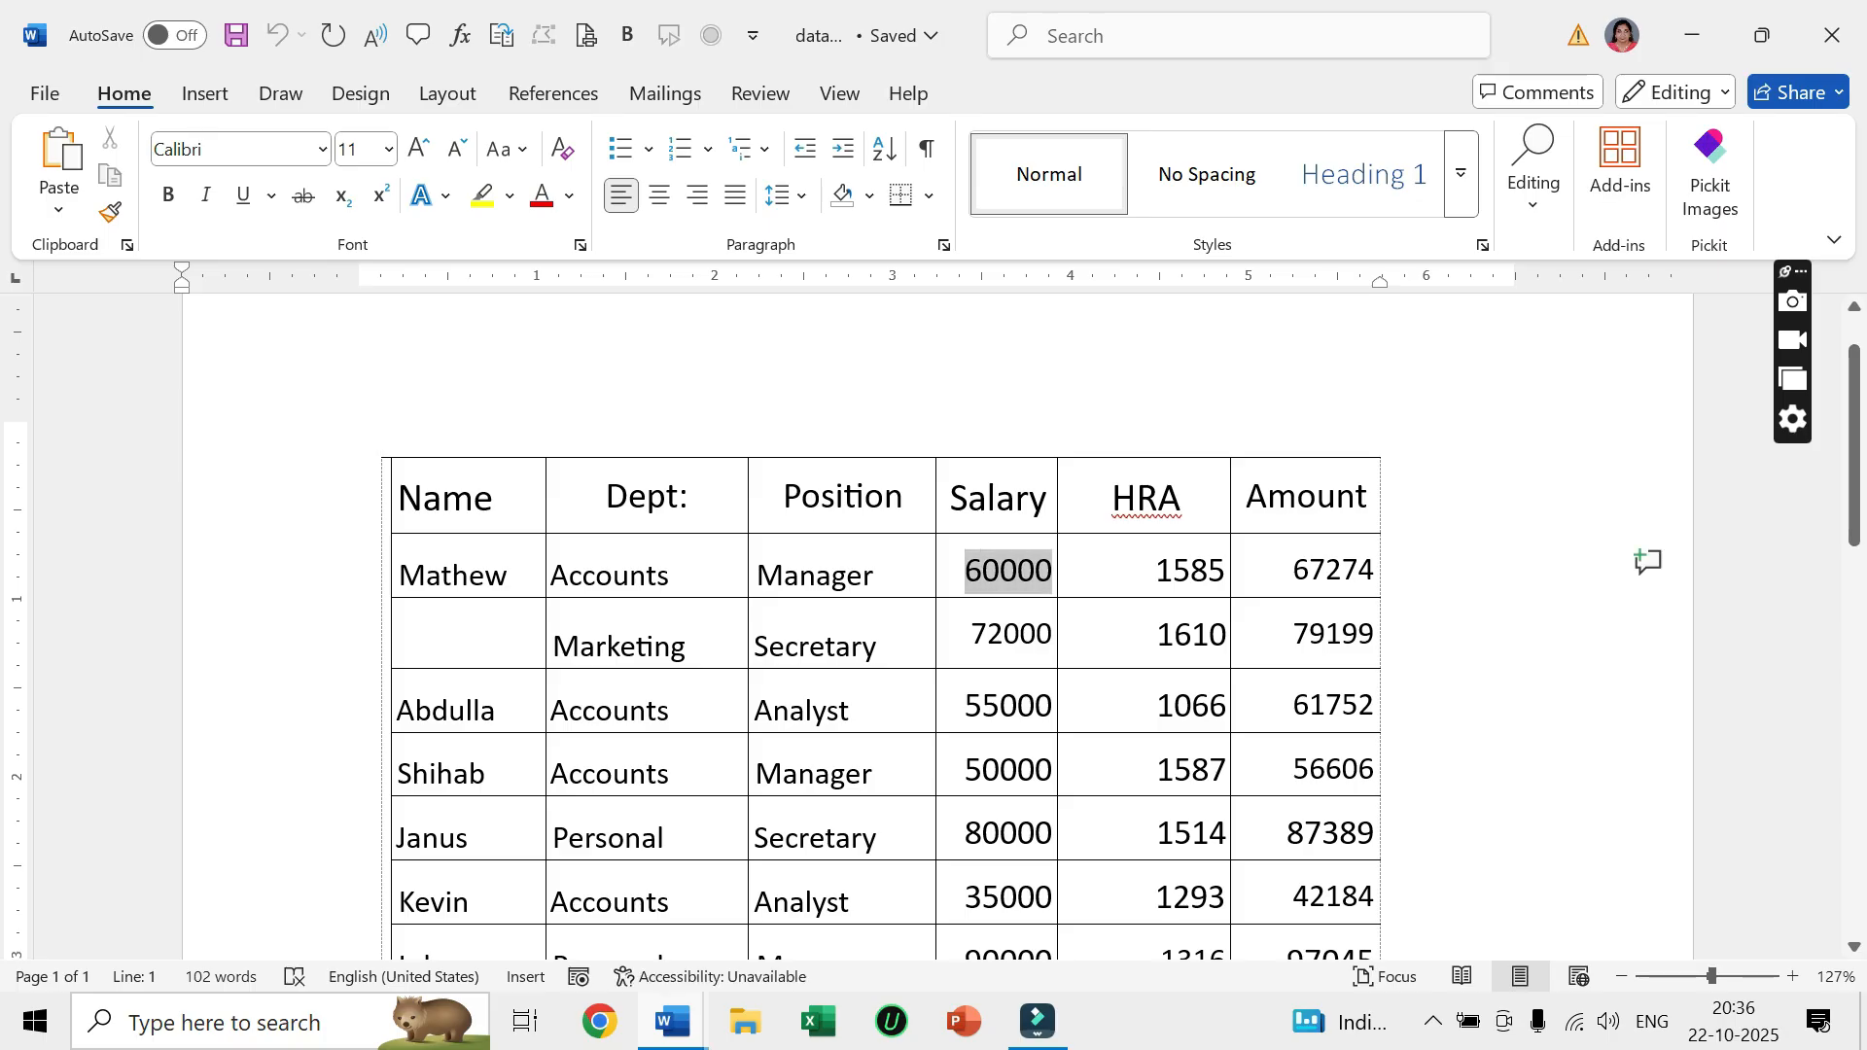
pyautogui.write('8000')
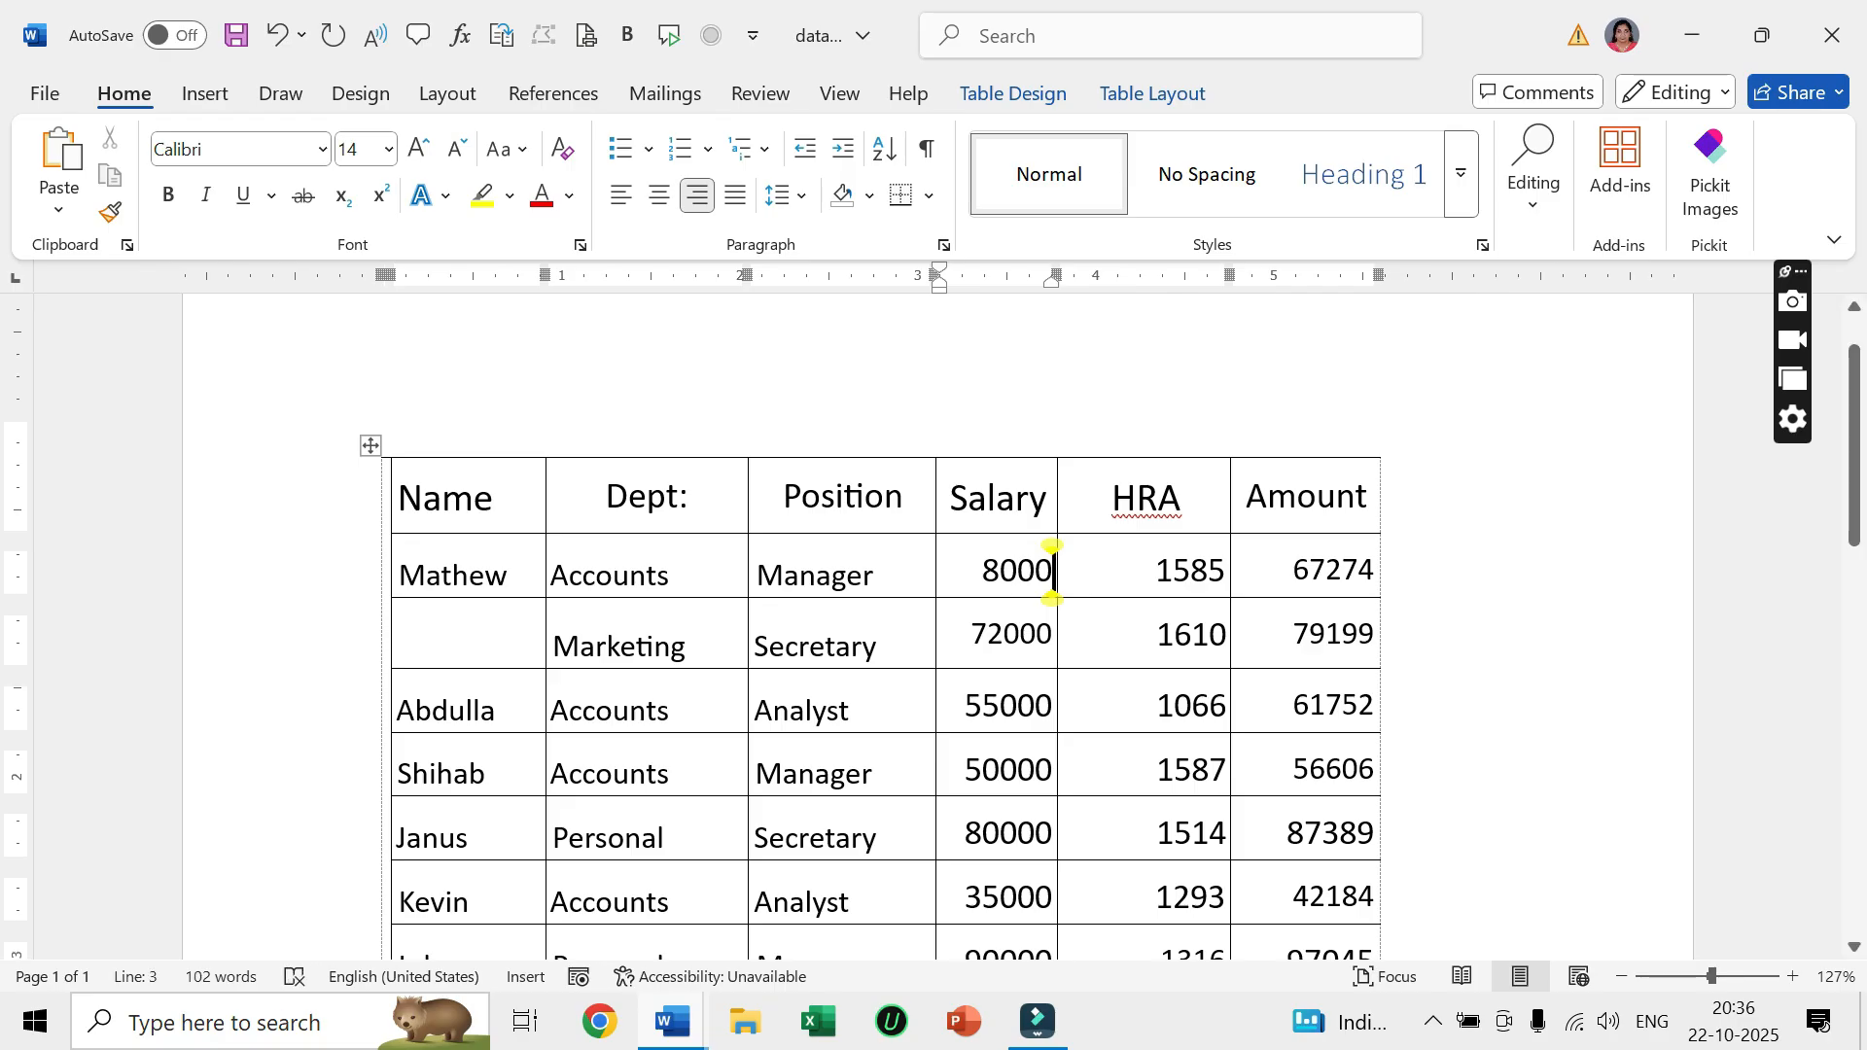
pyautogui.moveTo(971, 634); pyautogui.dragTo(1053, 634)
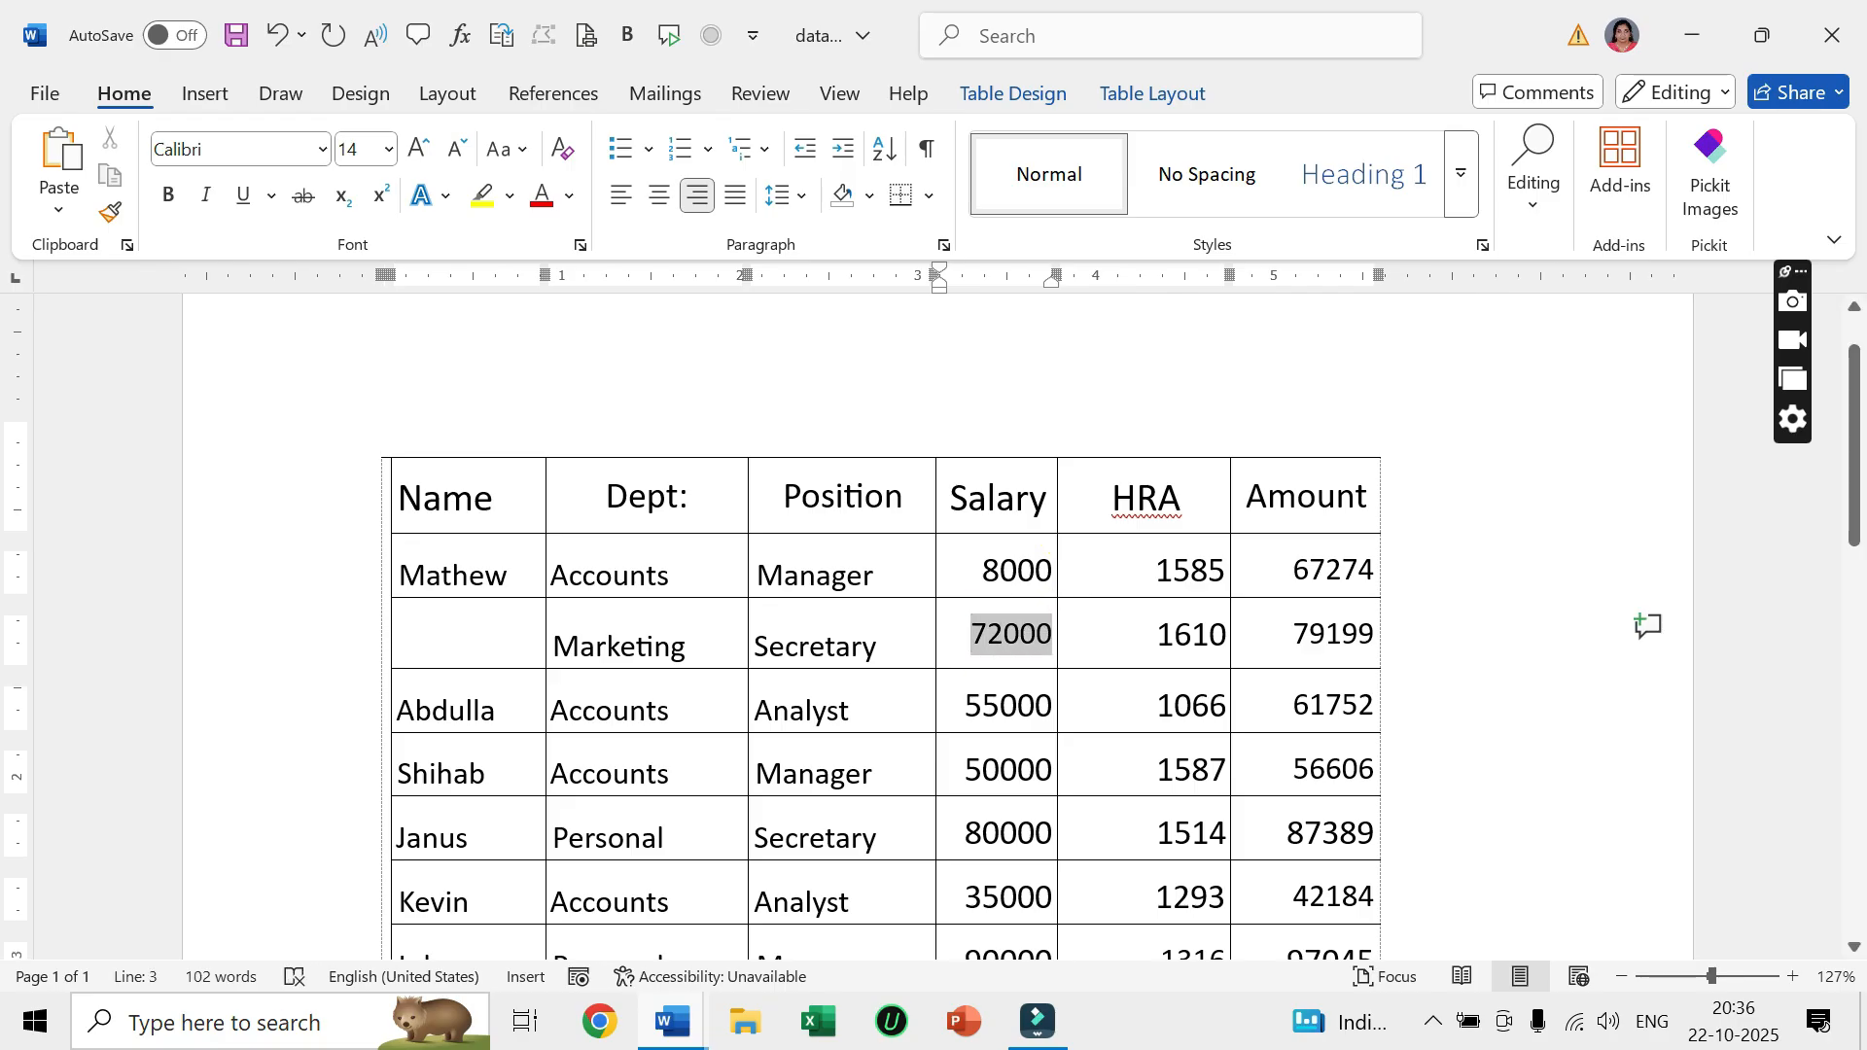
pyautogui.press('Delete')
pyautogui.write('9000')
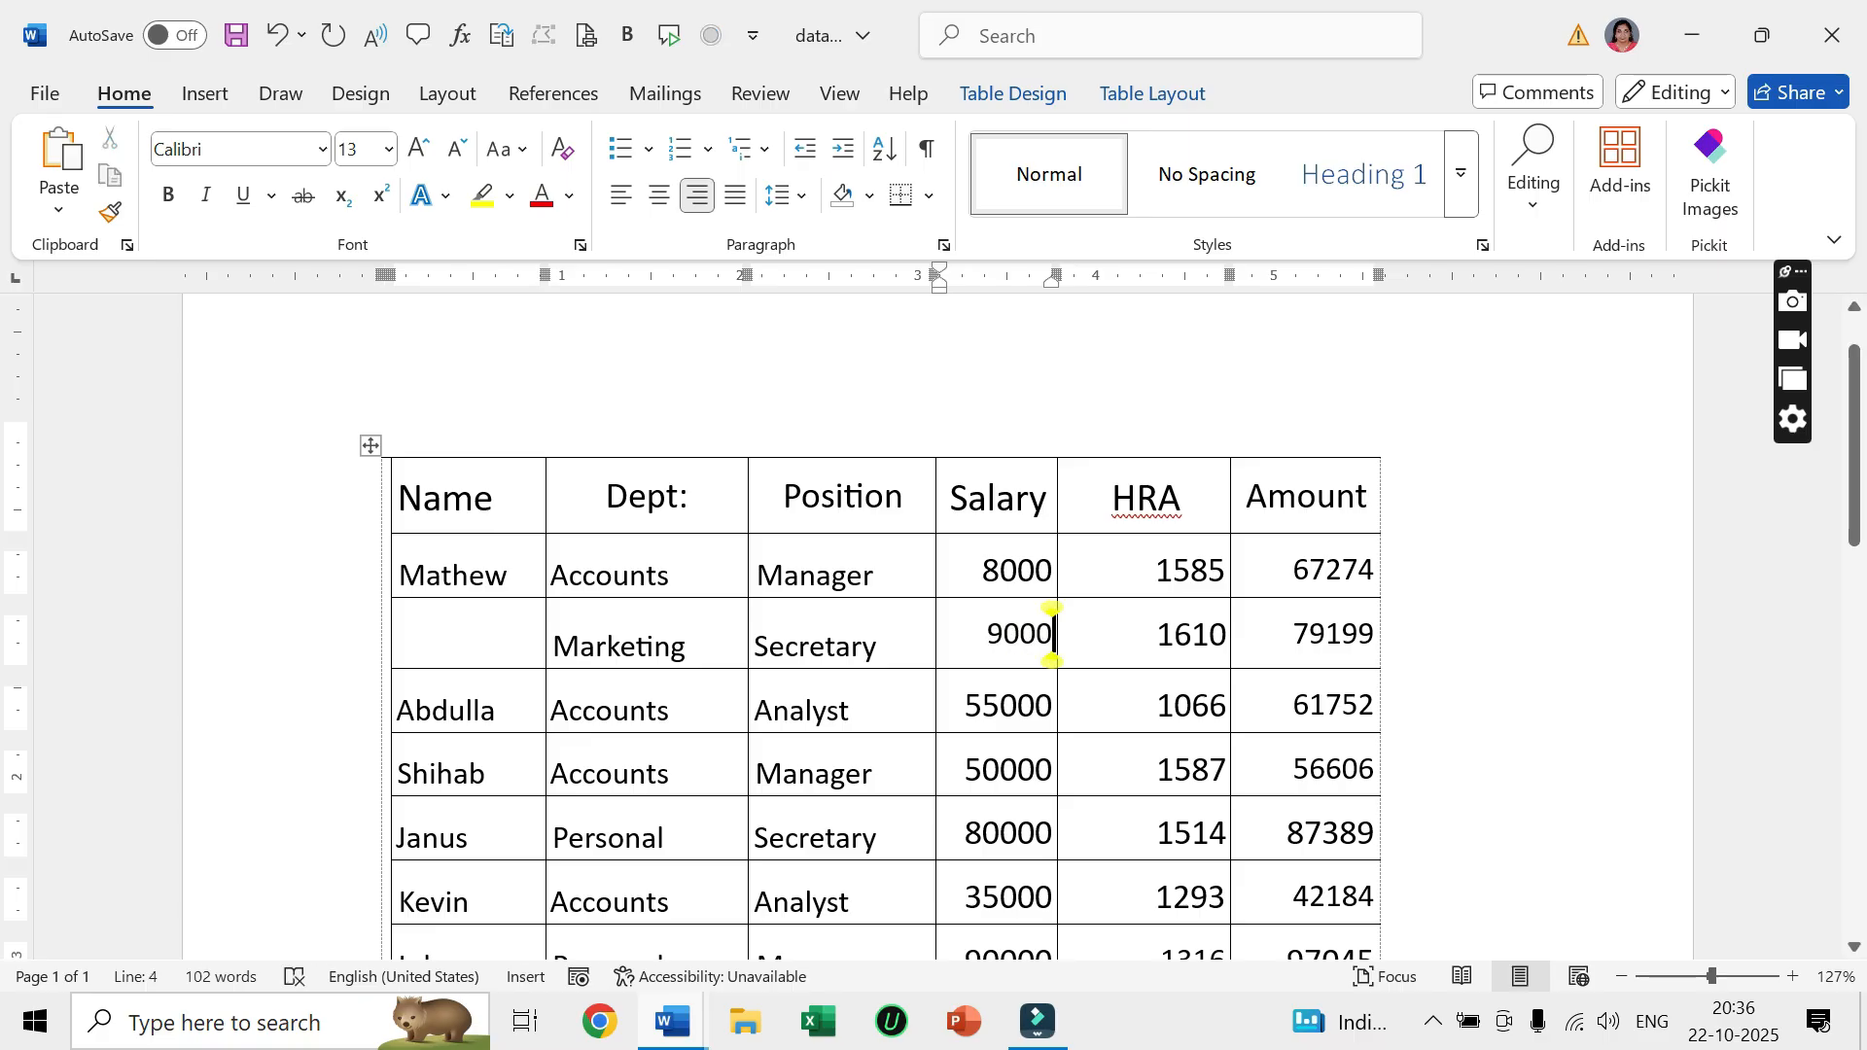
pyautogui.click(396, 630)
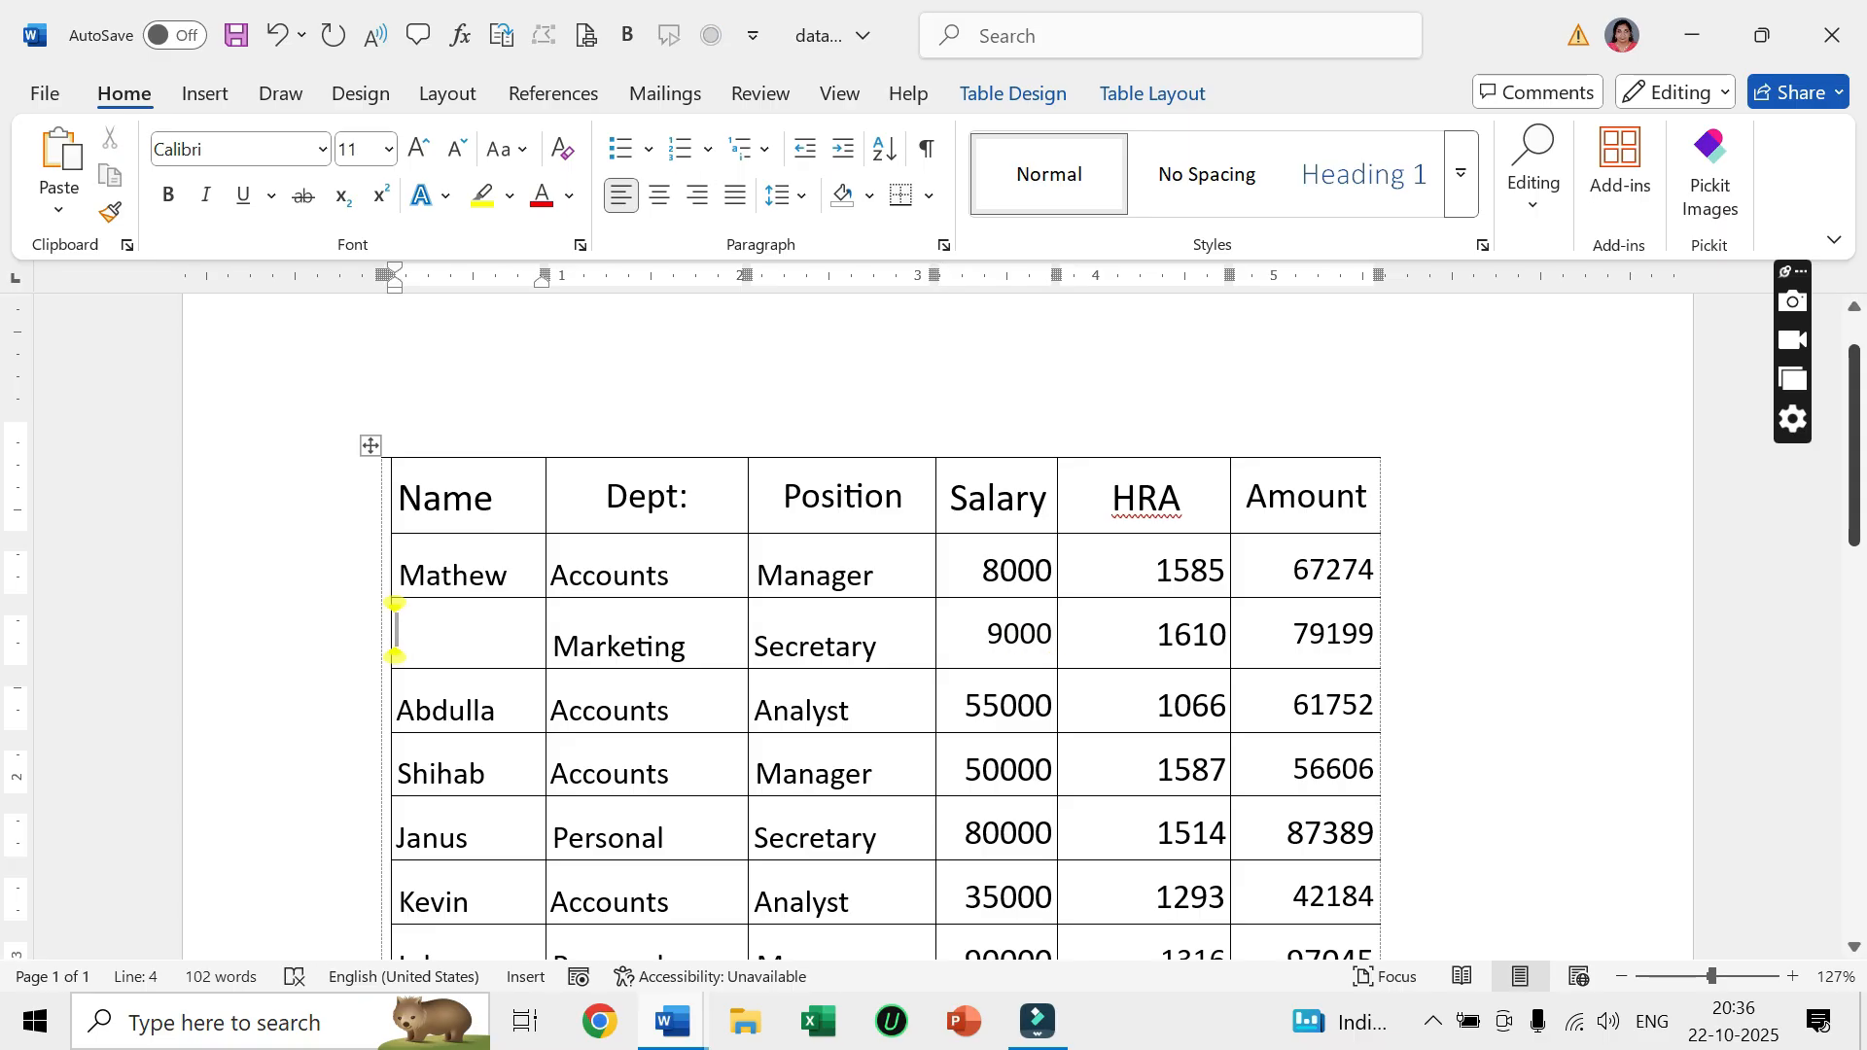
pyautogui.scroll(-3, 396, 630)
pyautogui.scroll(-6, 394, 603)
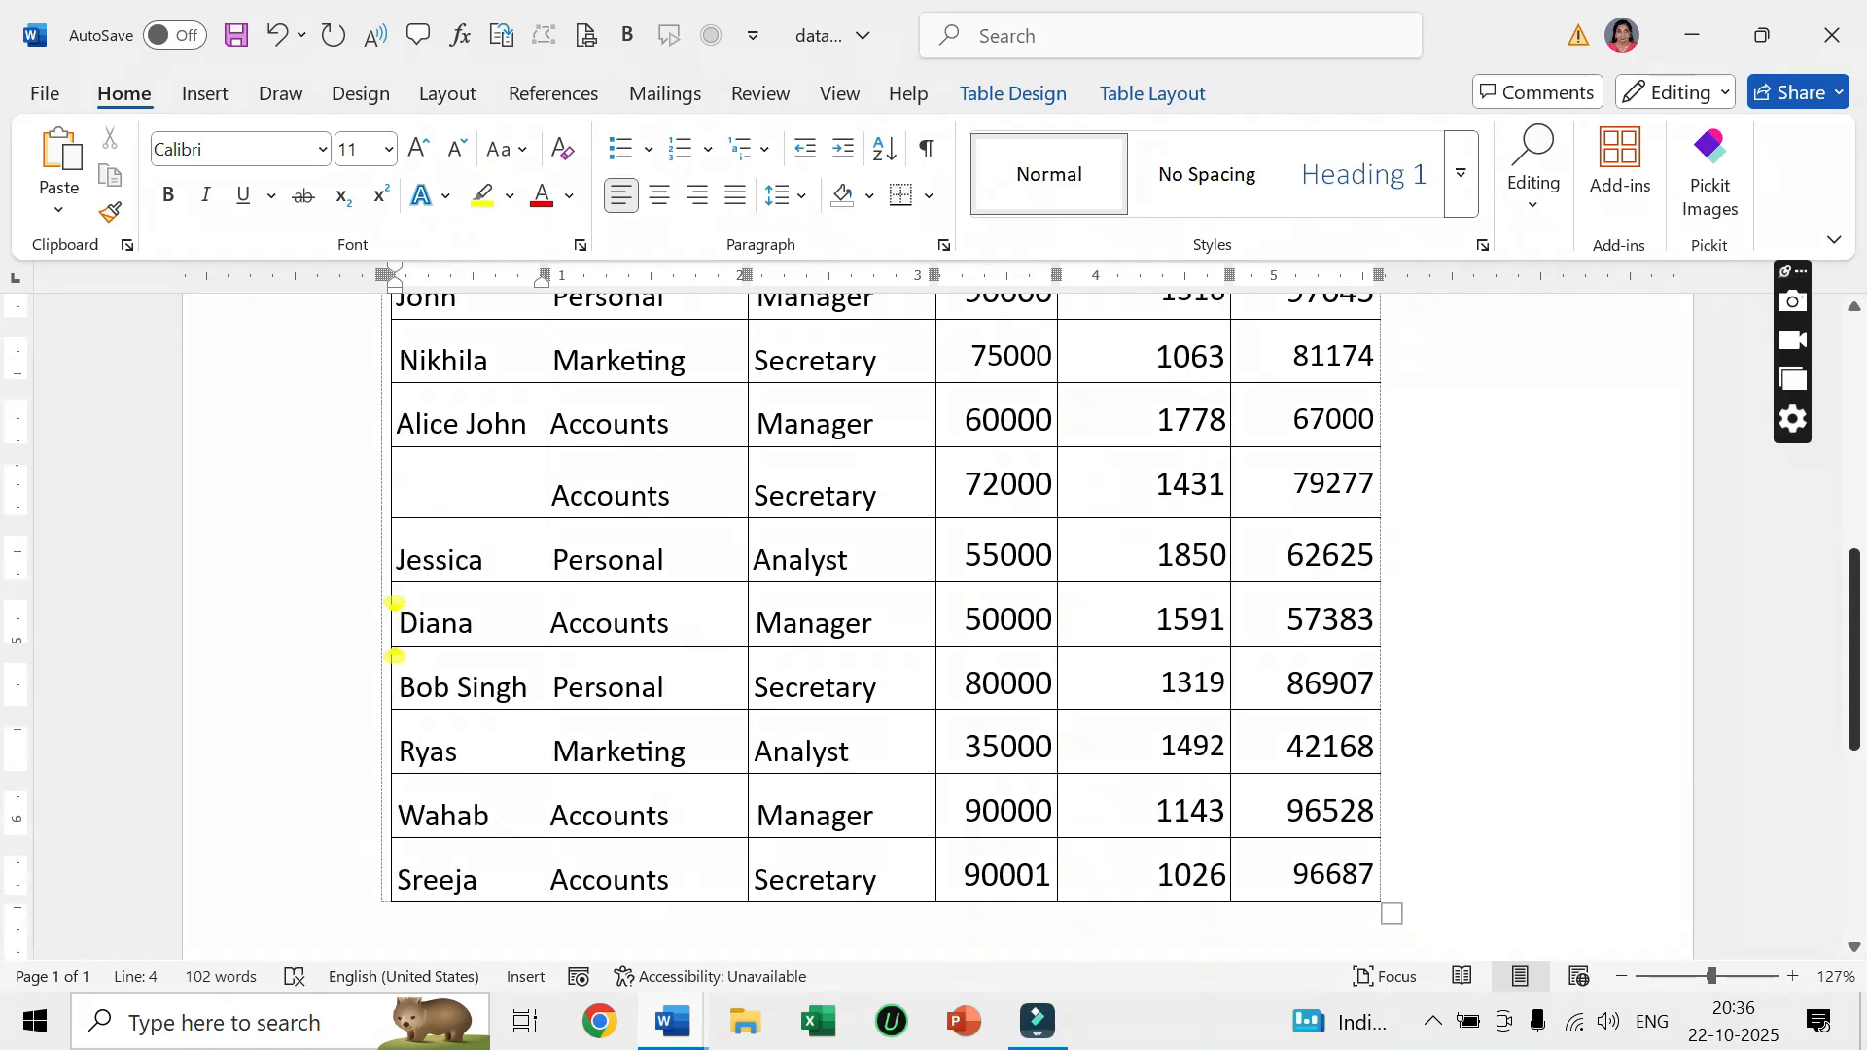
pyautogui.scroll(10, 394, 603)
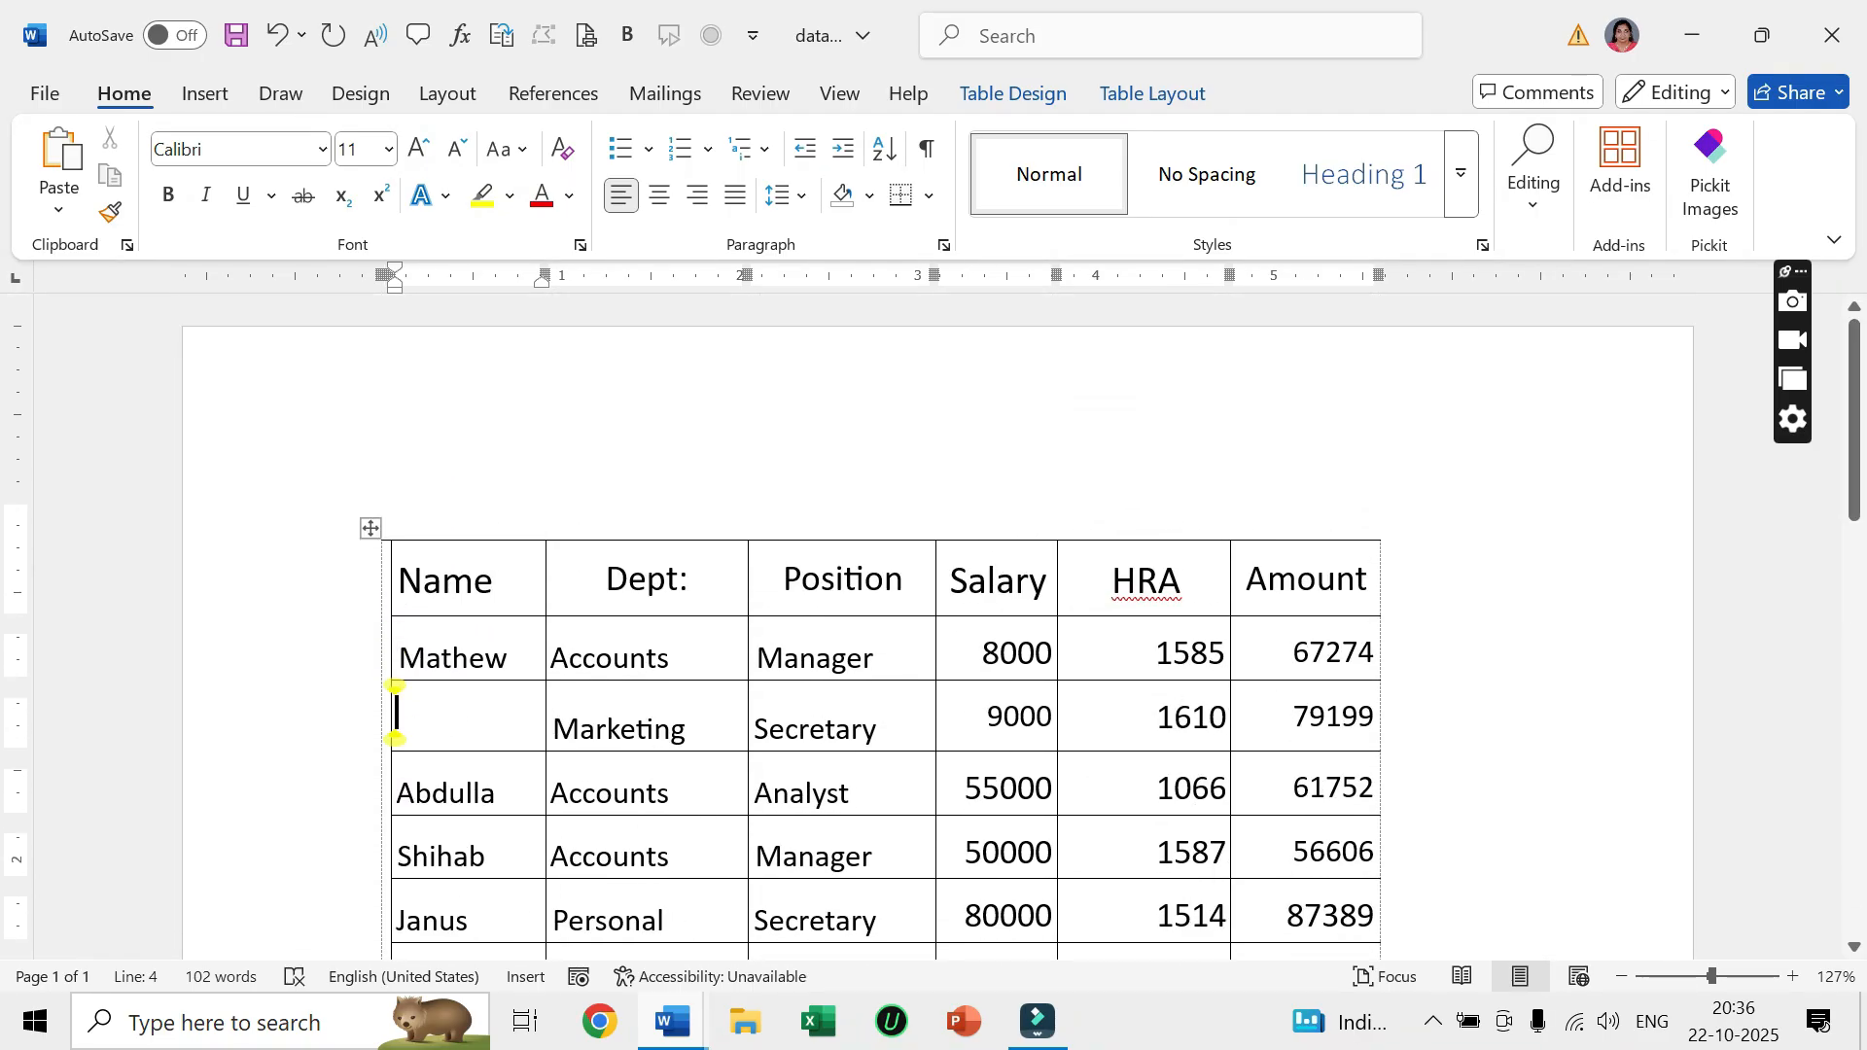
pyautogui.click(686, 729)
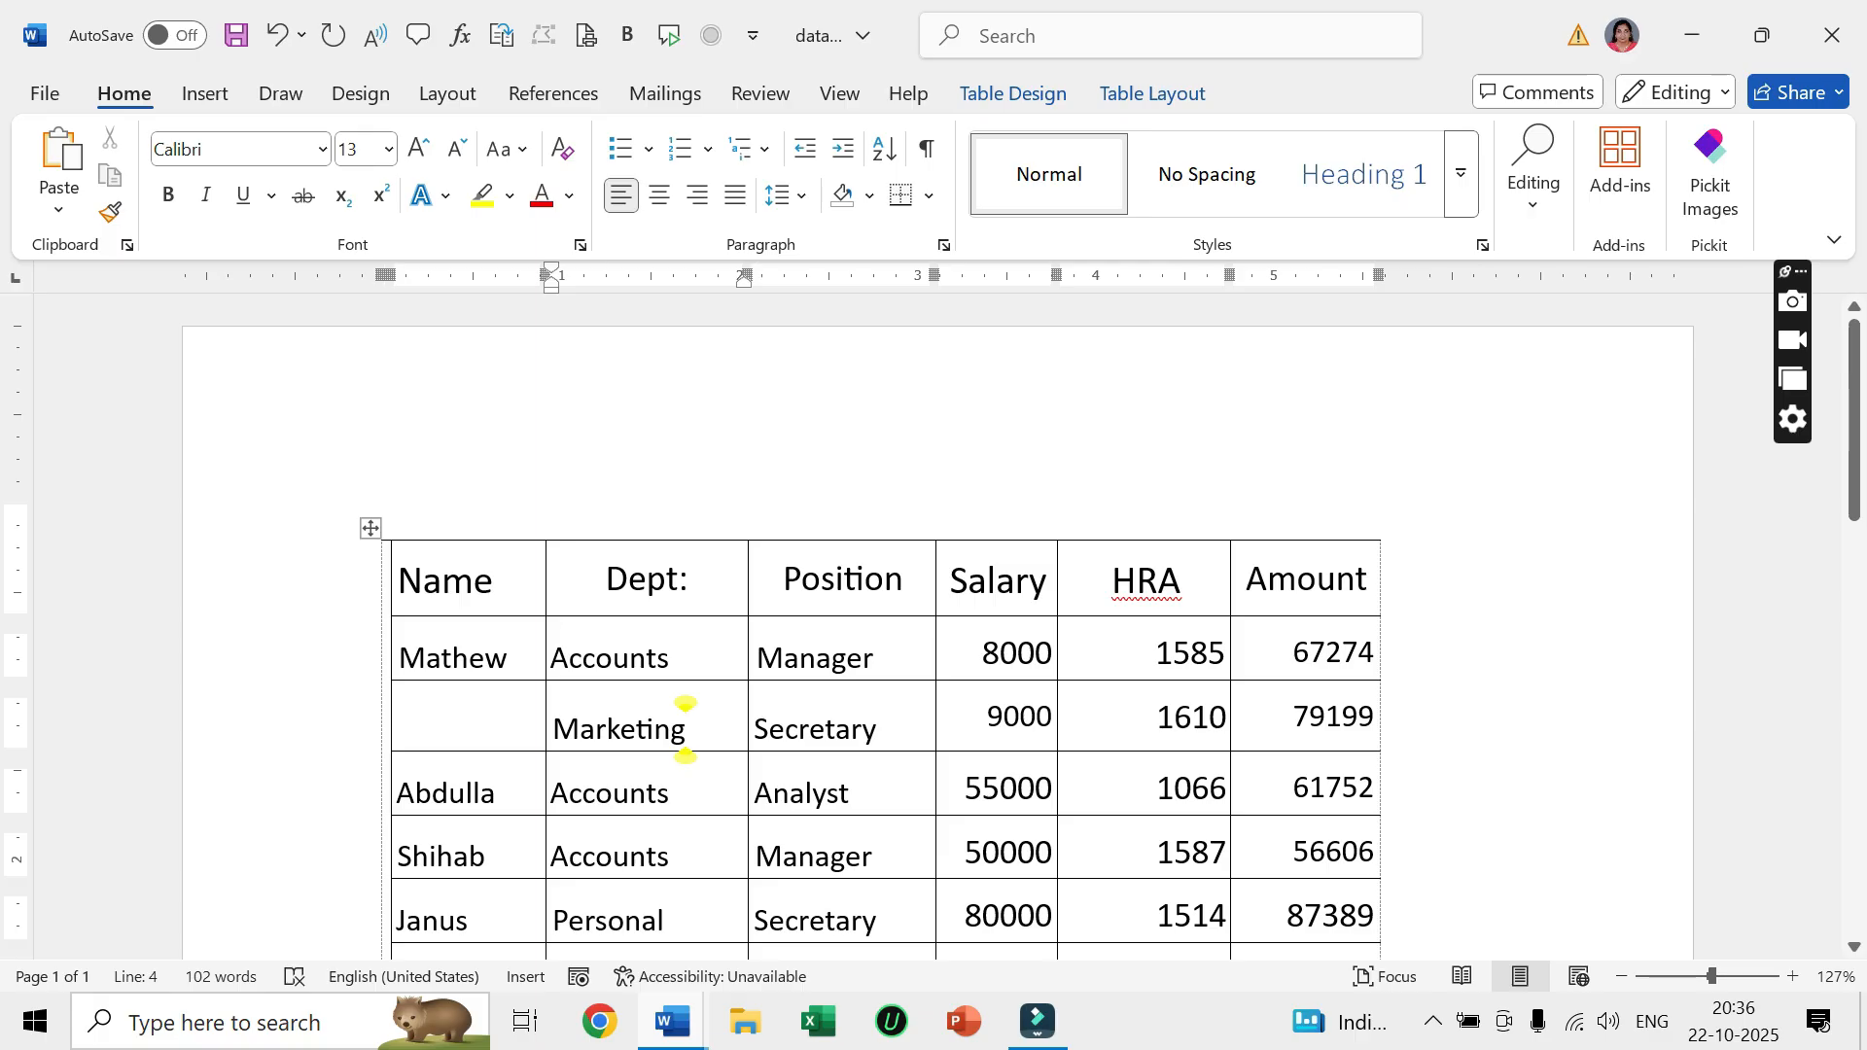
# Copy the whole table, switch to Excel, and paste it at A1 of a new blank workbook with Match Destination Formatting.
pyautogui.moveTo(493, 584); pyautogui.dragTo(1312, 864)
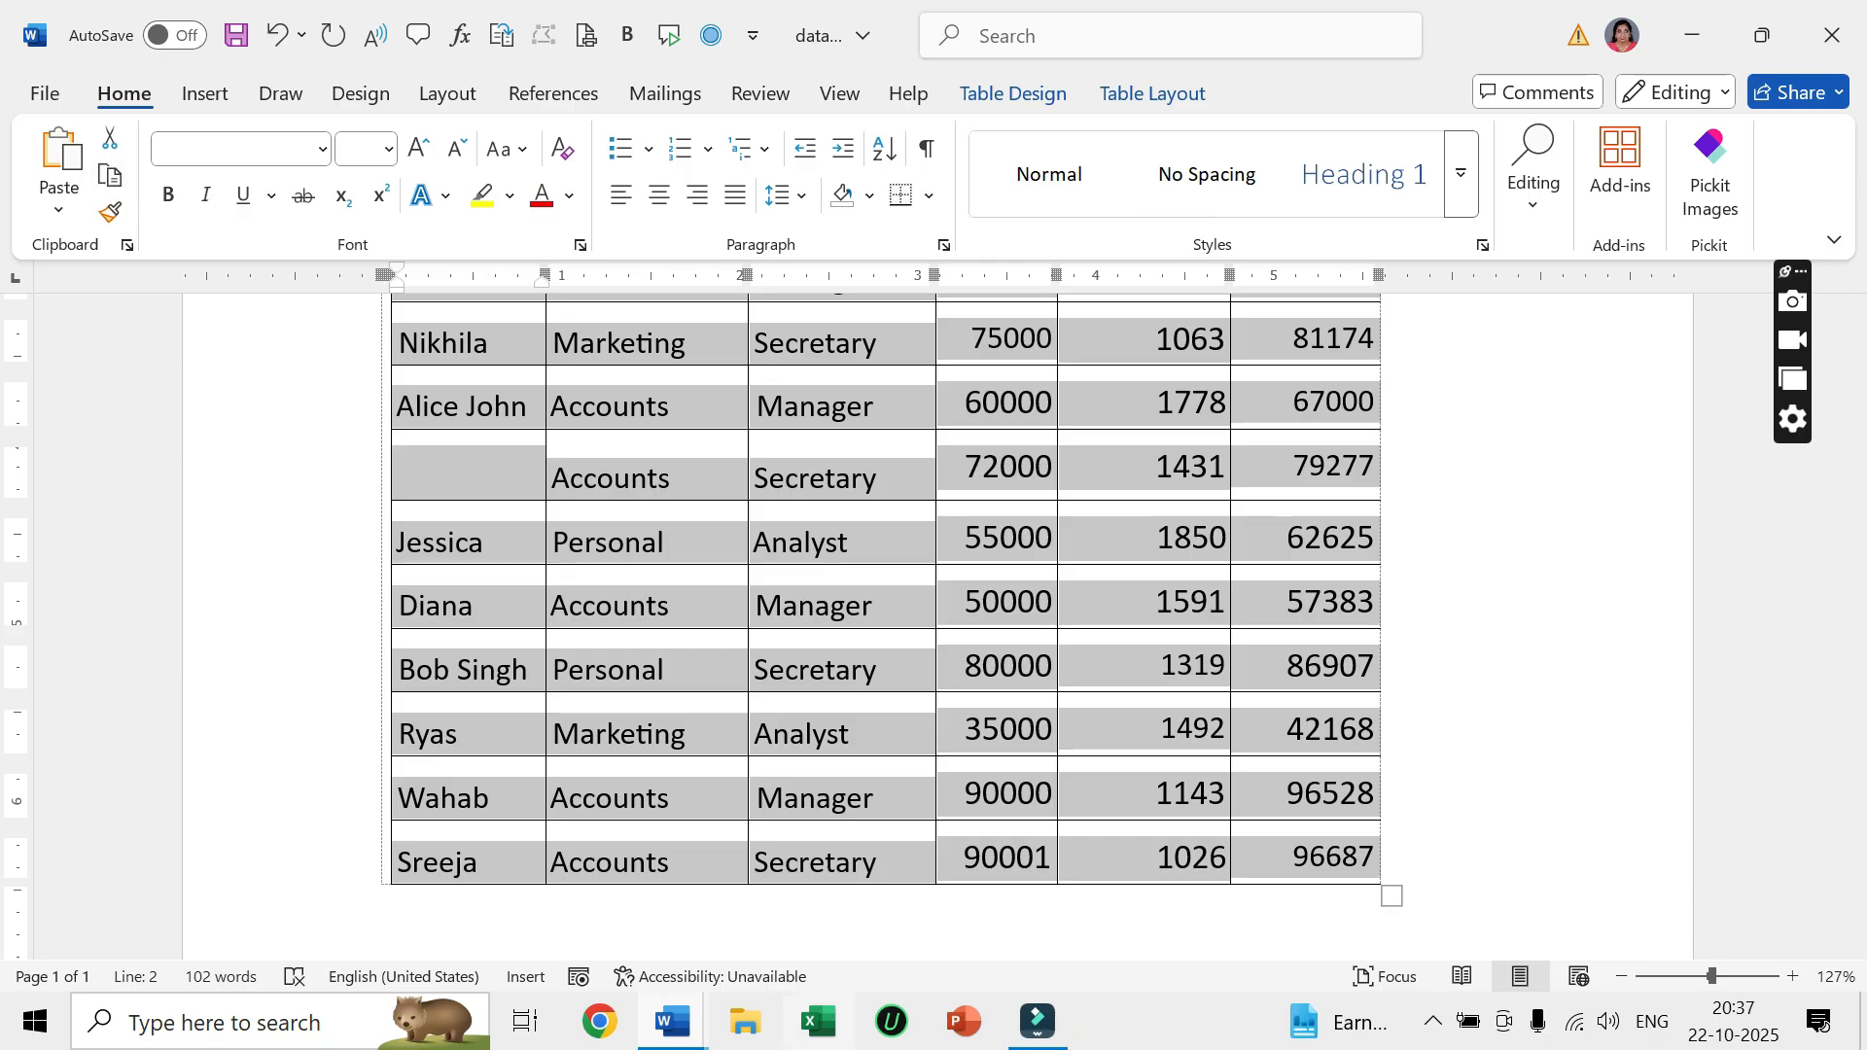
pyautogui.click(818, 1021)
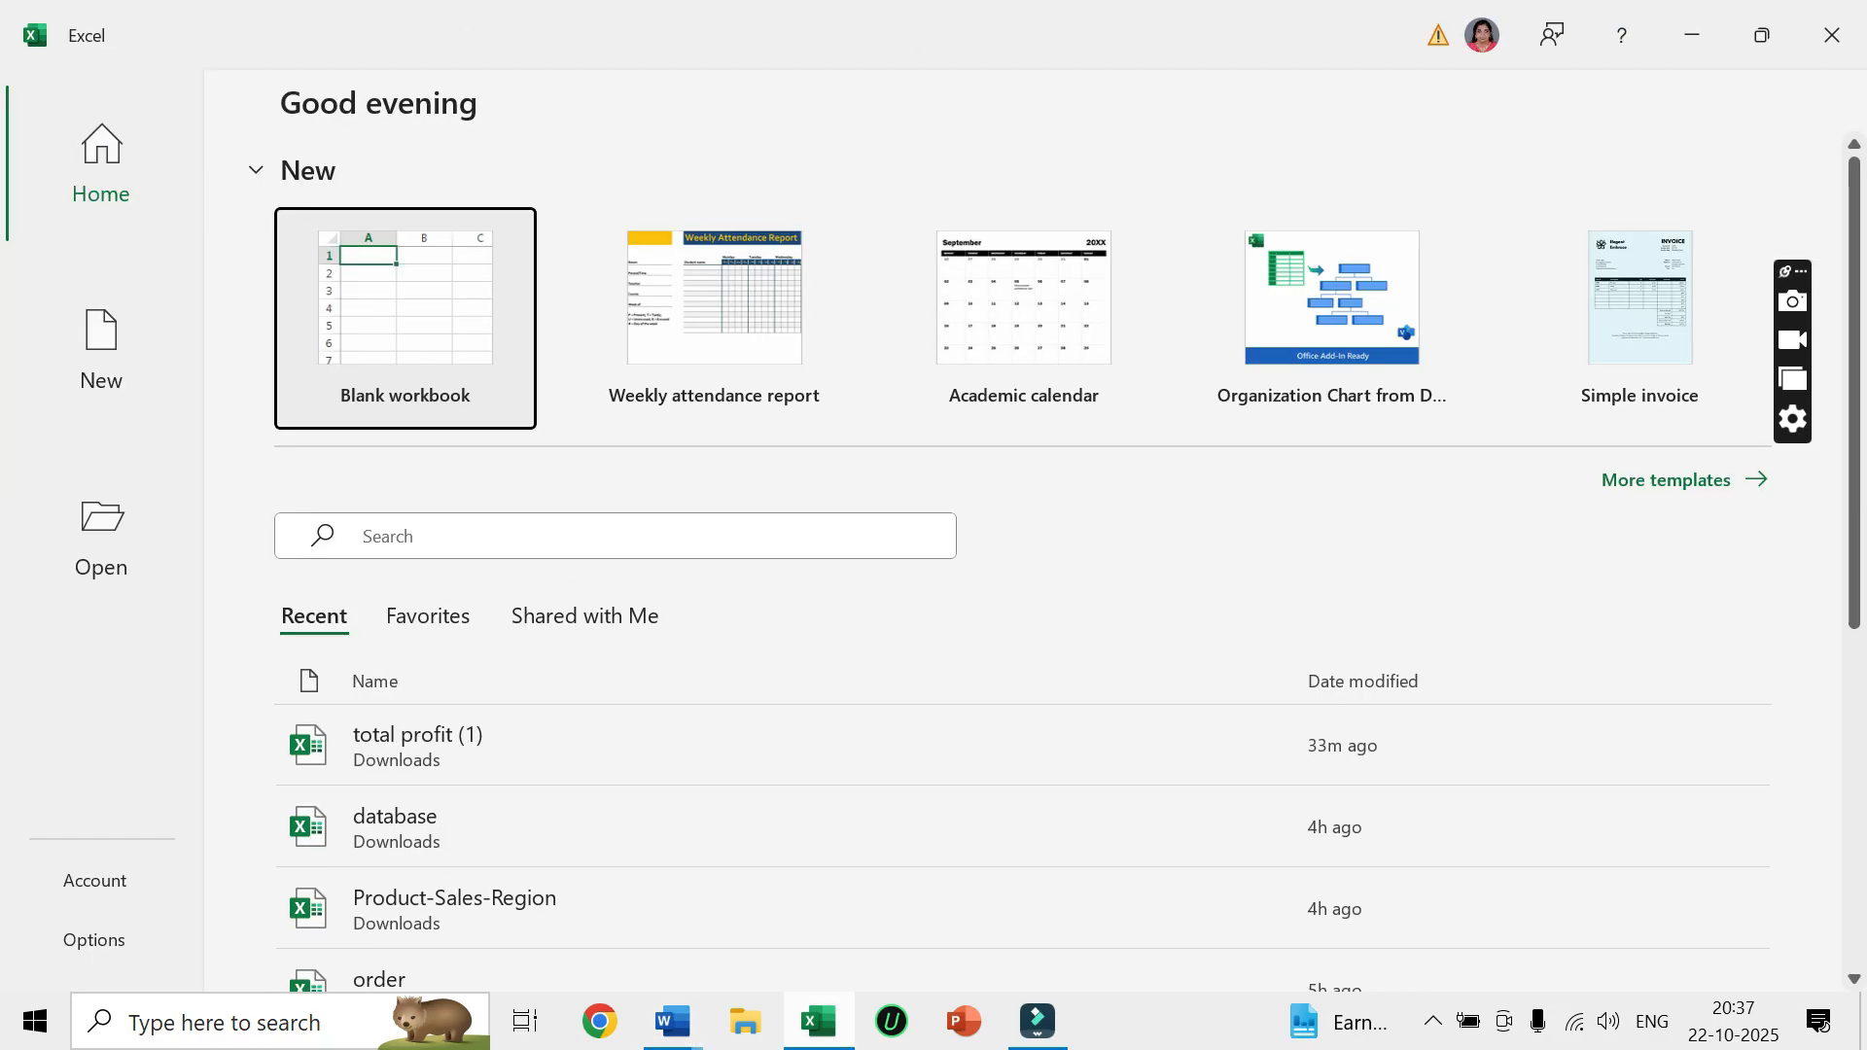
pyautogui.click(404, 316)
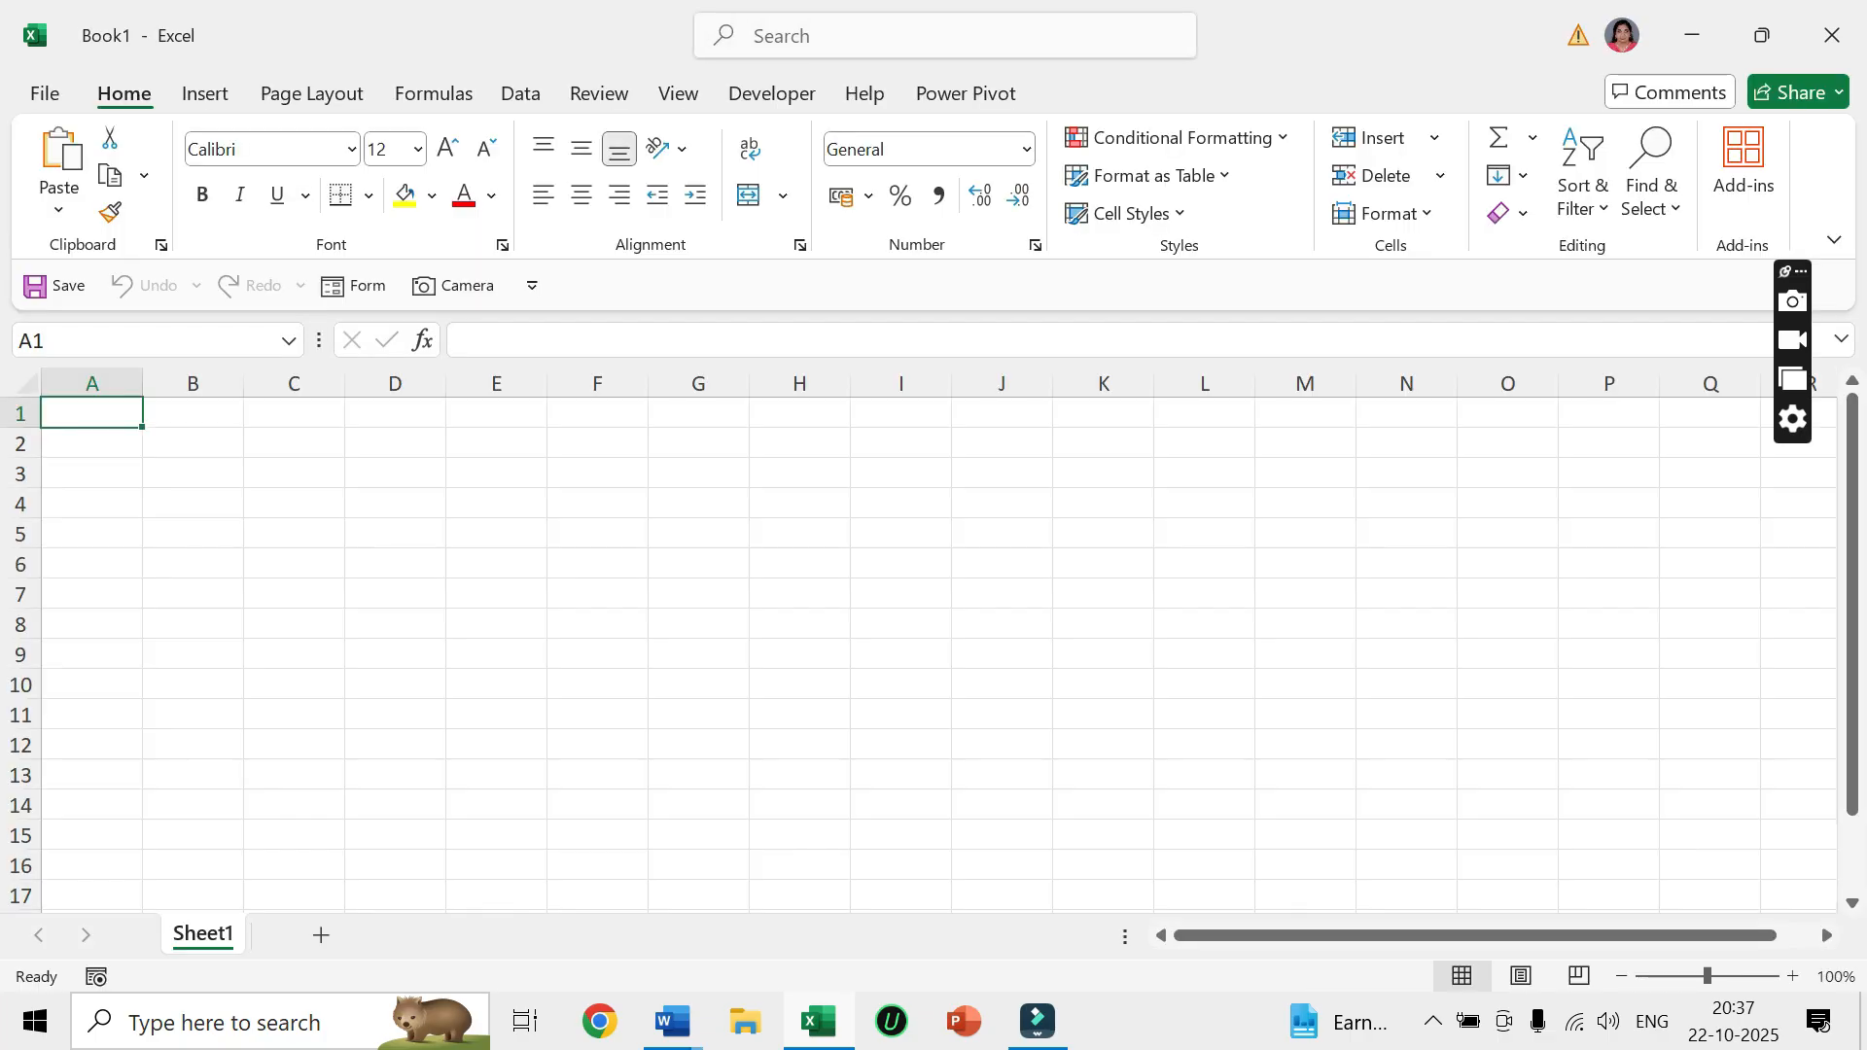
pyautogui.click(58, 208)
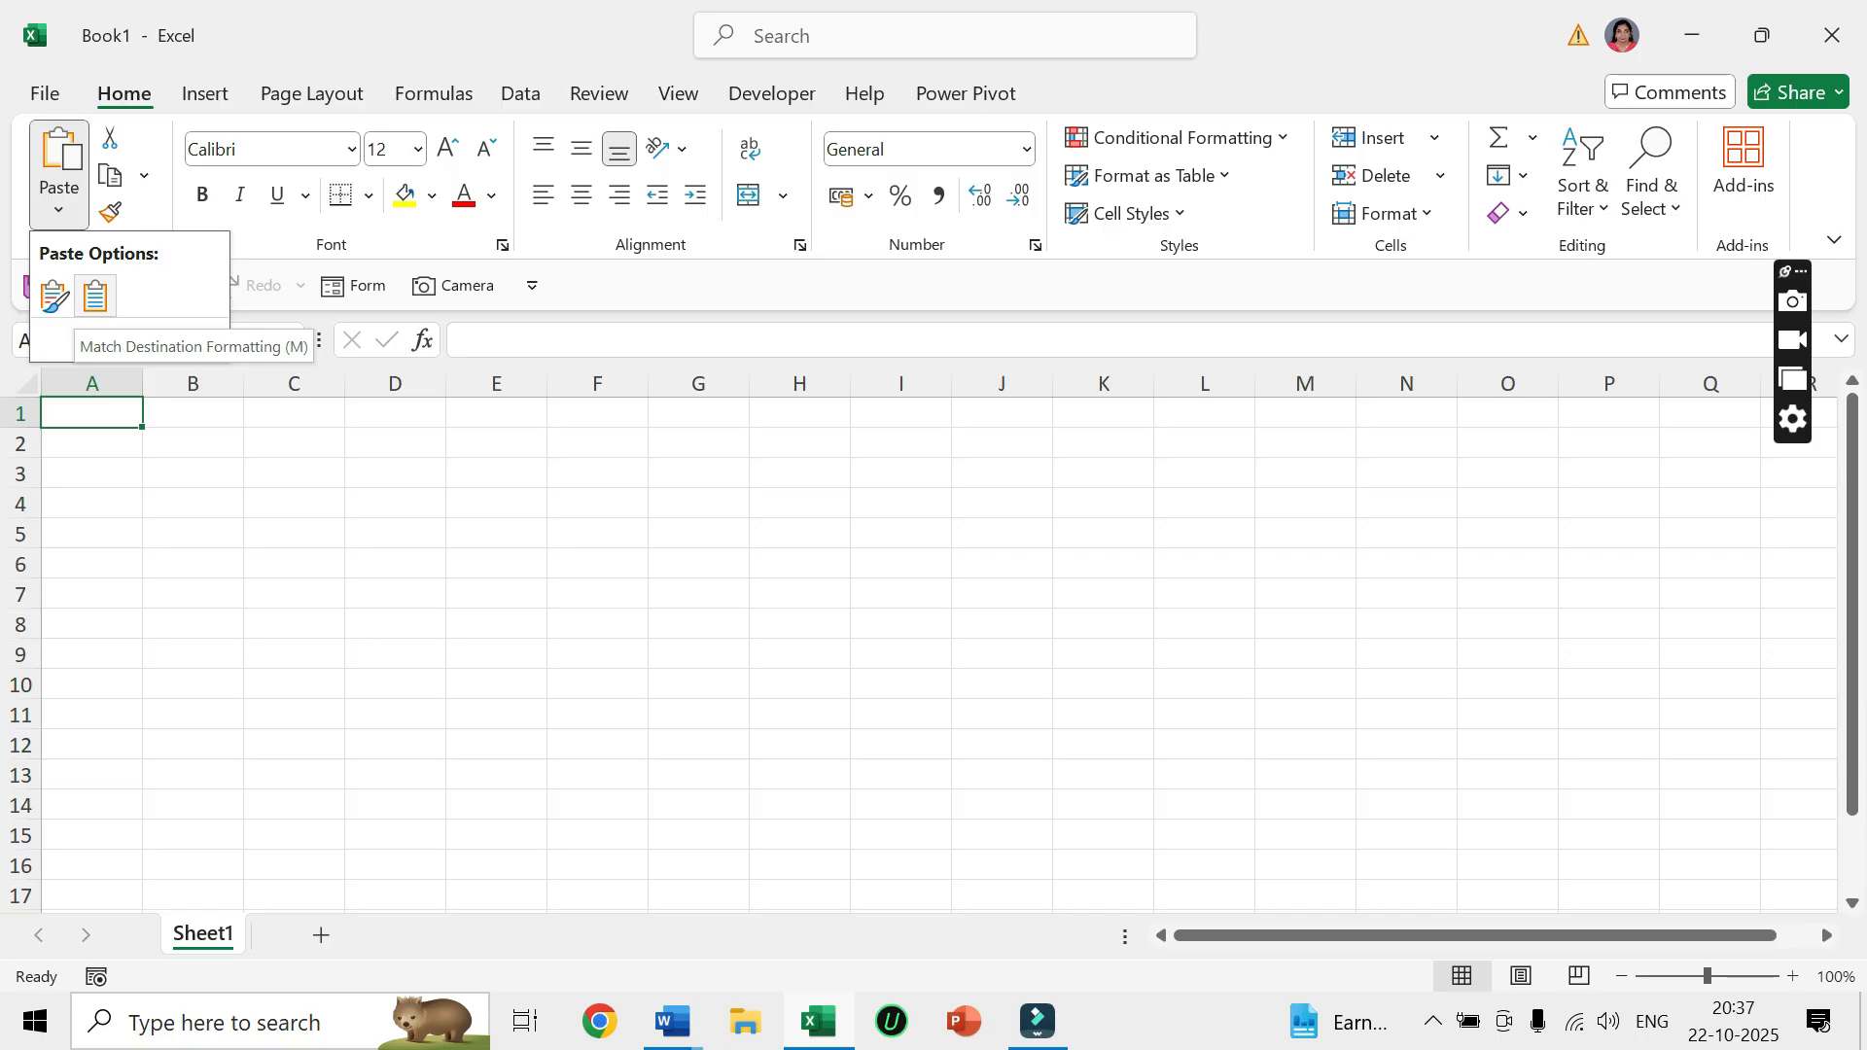
pyautogui.click(94, 296)
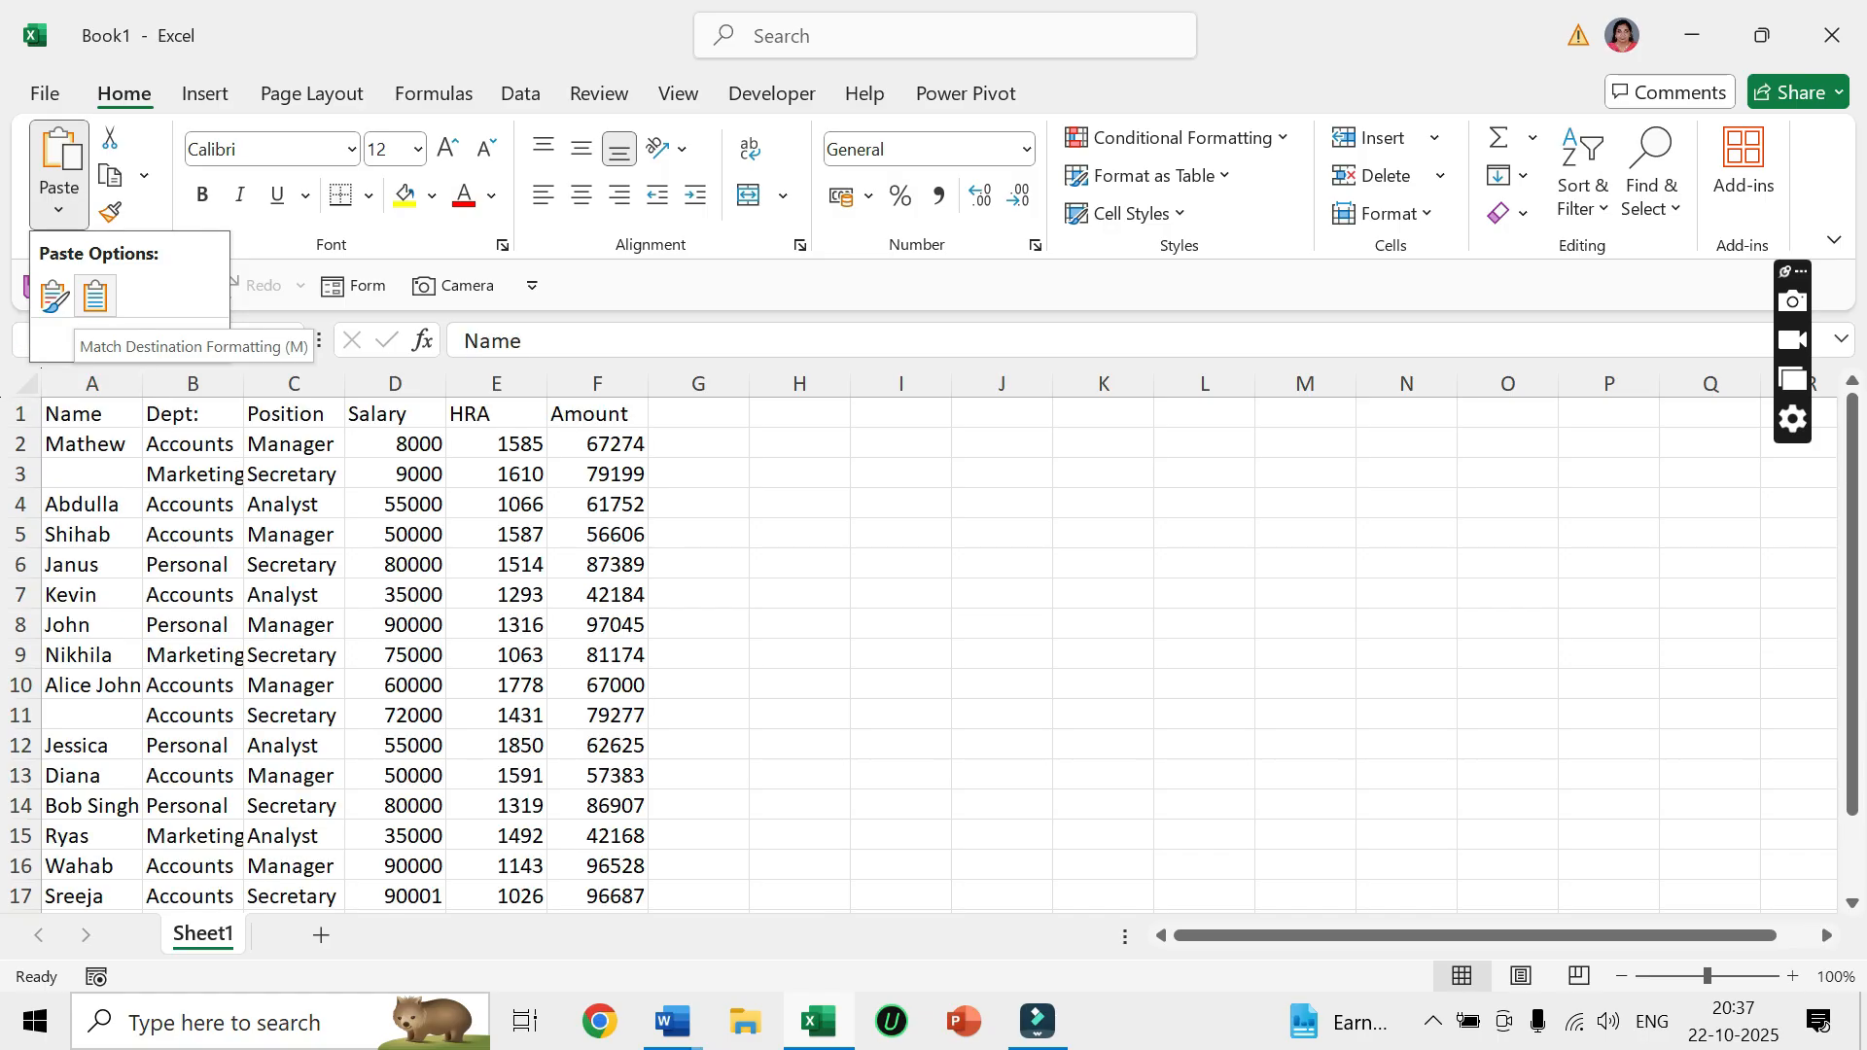
# Paste the table using Match Destination Formatting and widen the Name and Dept: columns to fit their text.
pyautogui.click(94, 296)
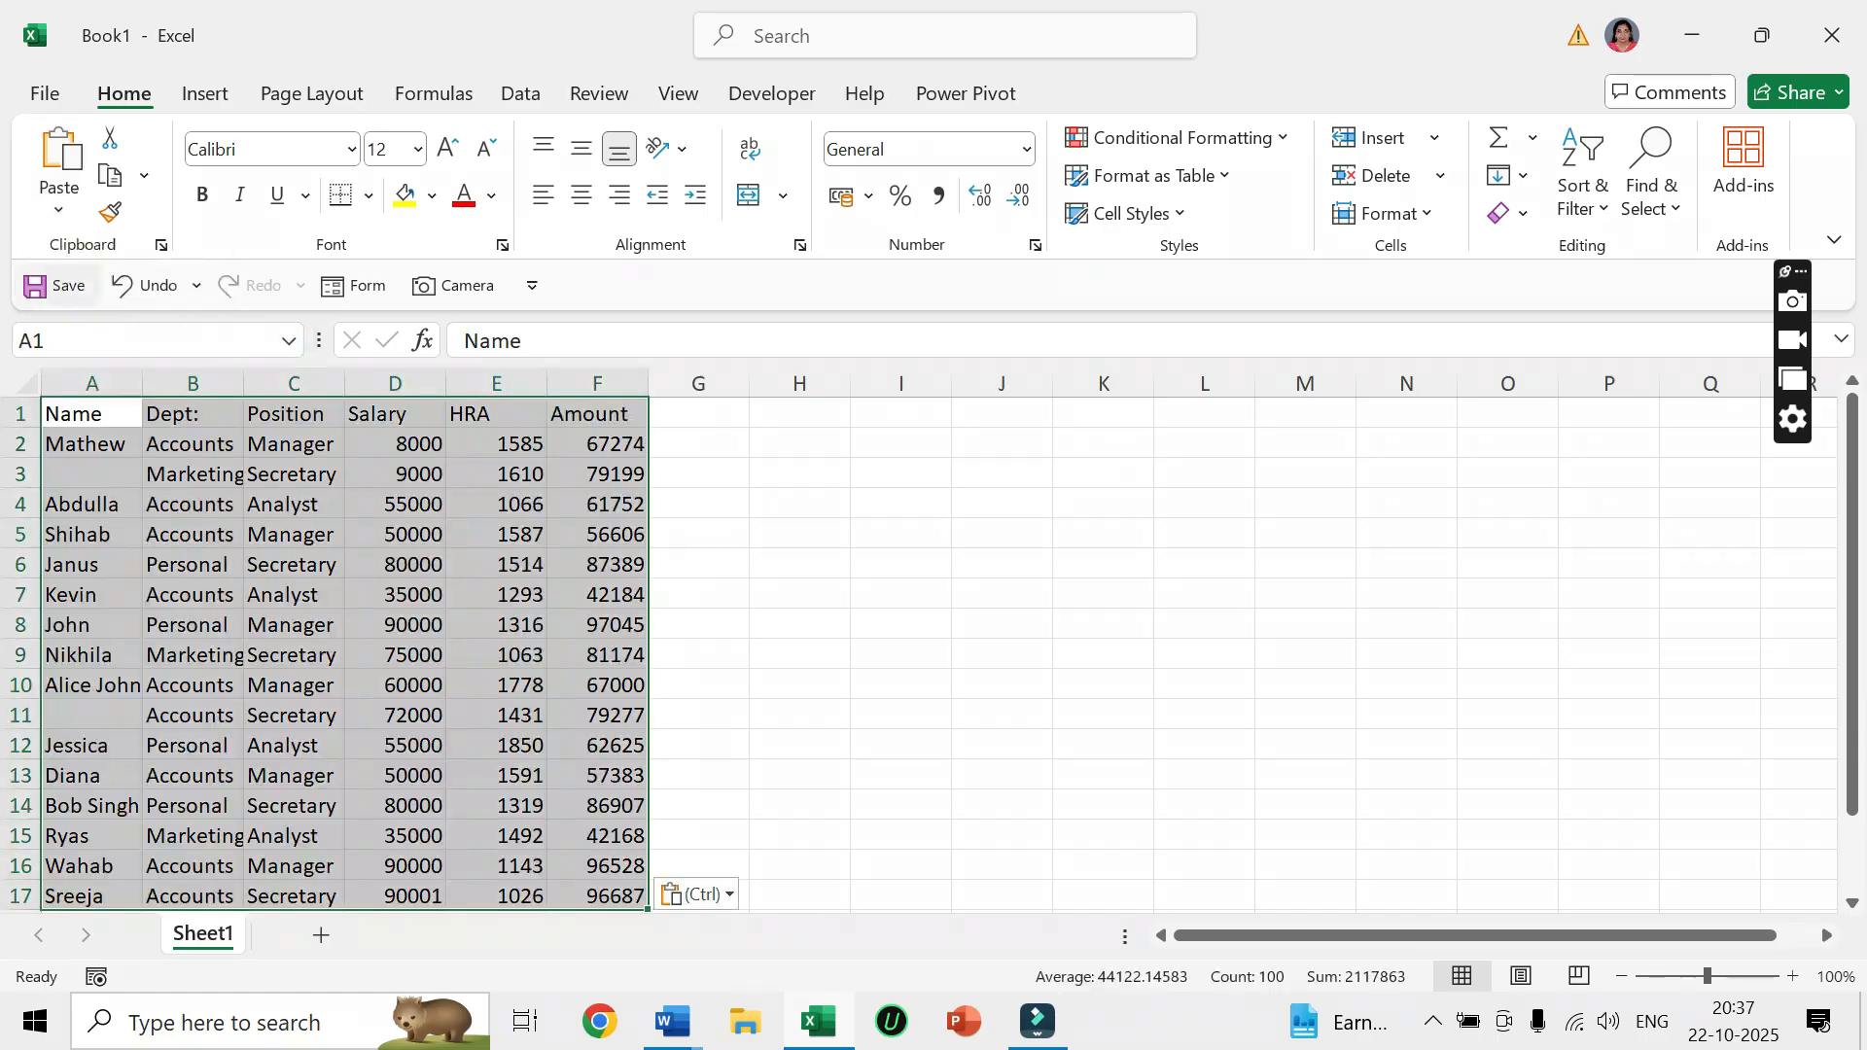
pyautogui.click(294, 504)
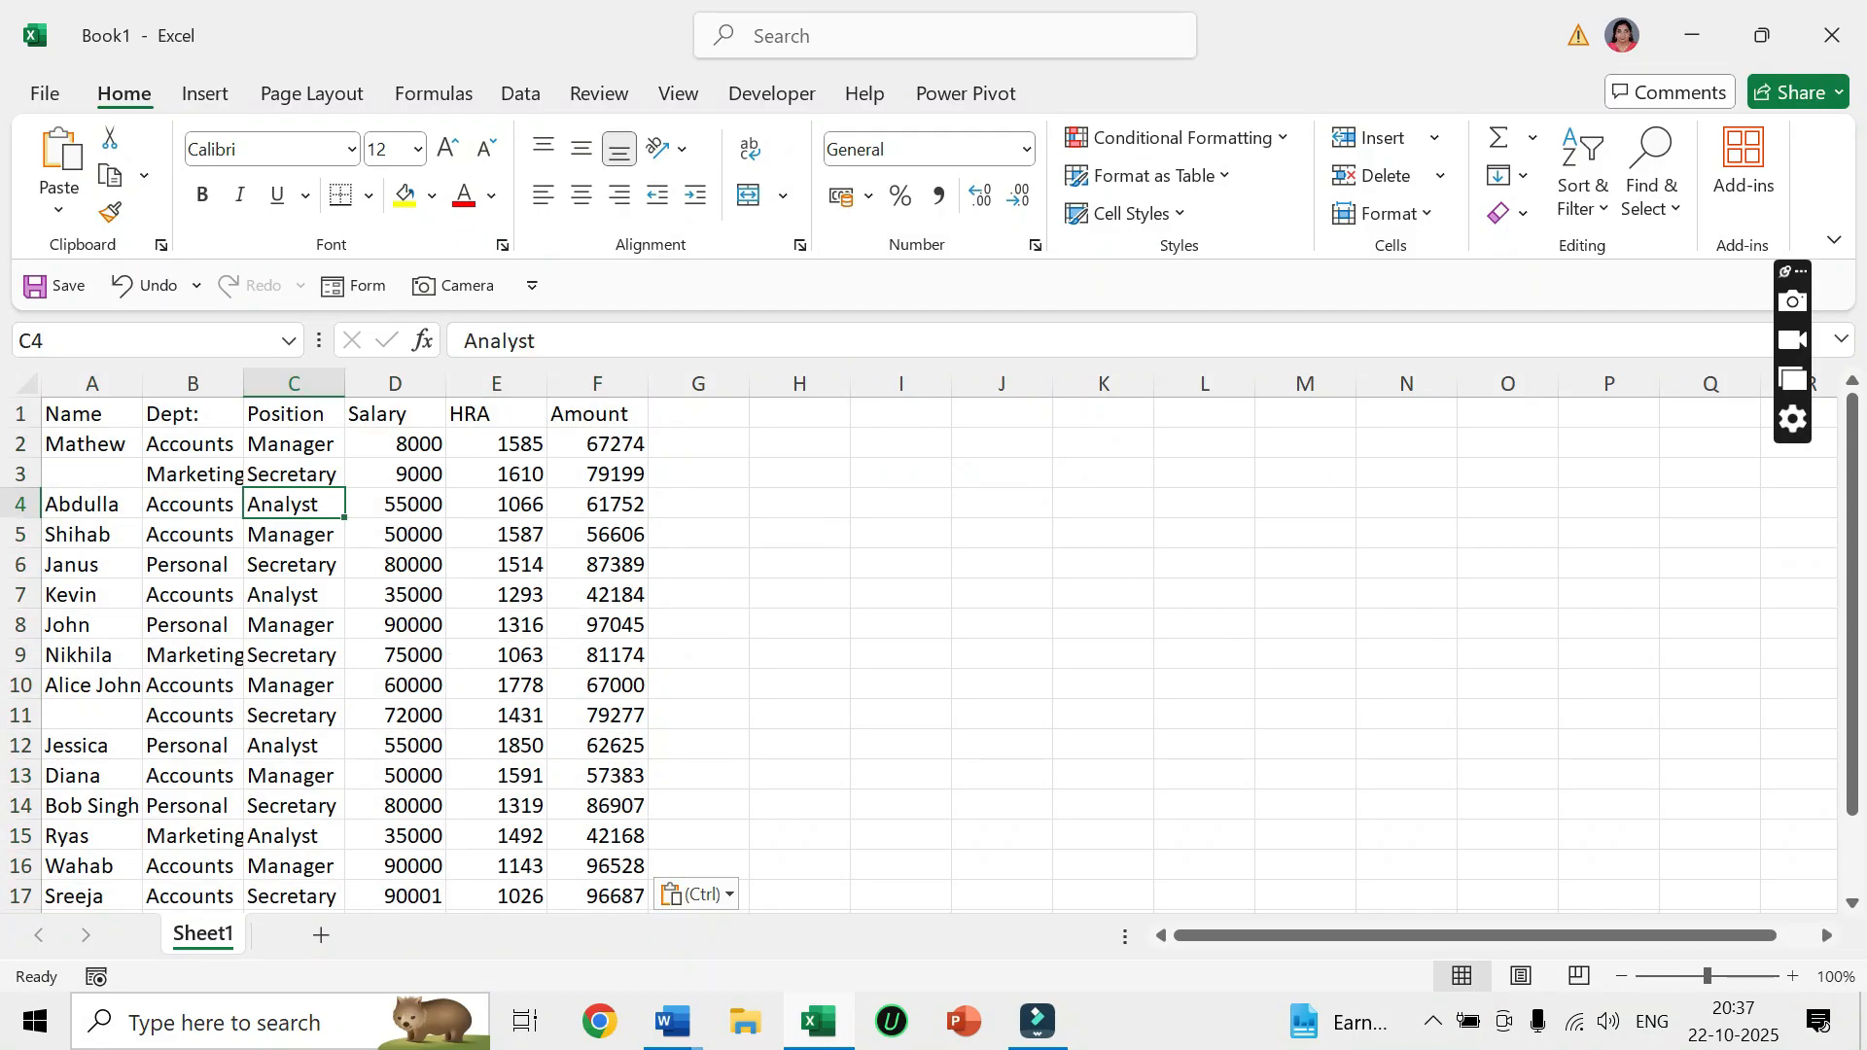
pyautogui.moveTo(243, 384); pyautogui.dragTo(263, 384)
pyautogui.click(92, 475)
pyautogui.click(92, 745)
pyautogui.click(92, 715)
pyautogui.click(93, 475)
pyautogui.click(93, 745)
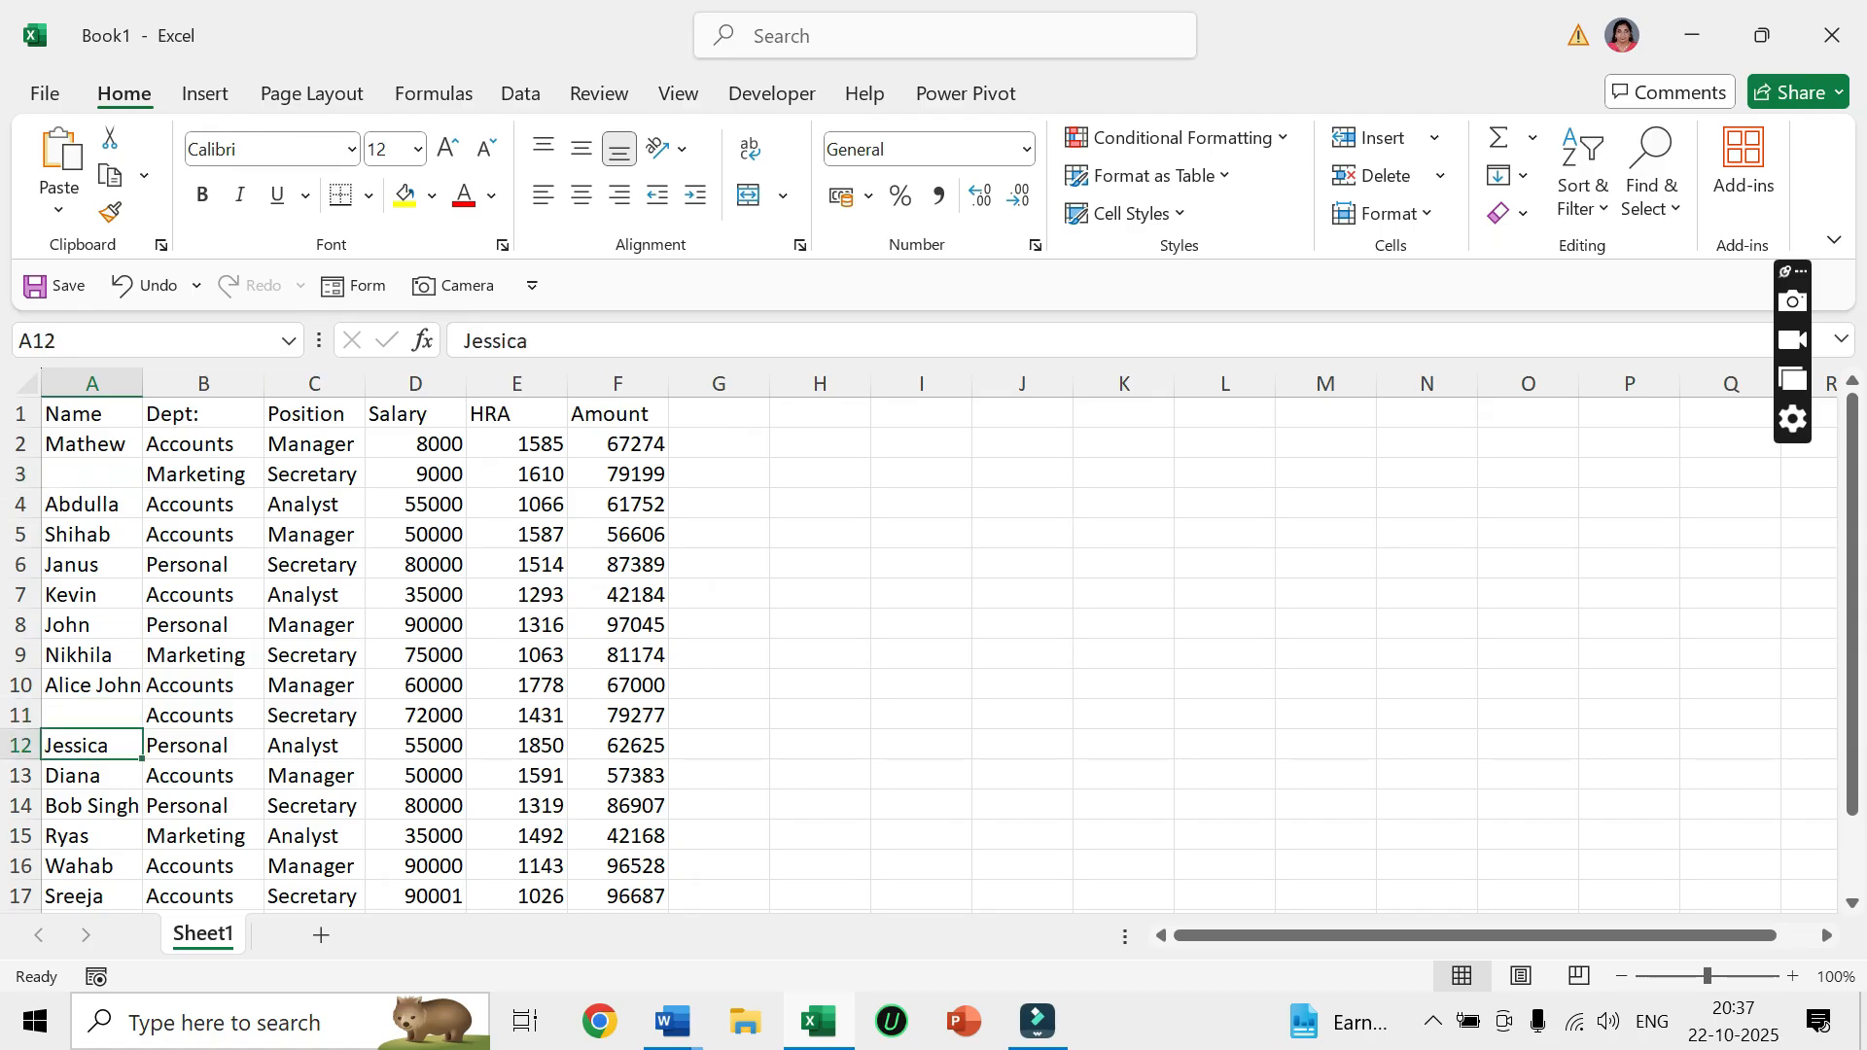
pyautogui.moveTo(143, 383); pyautogui.dragTo(165, 383)
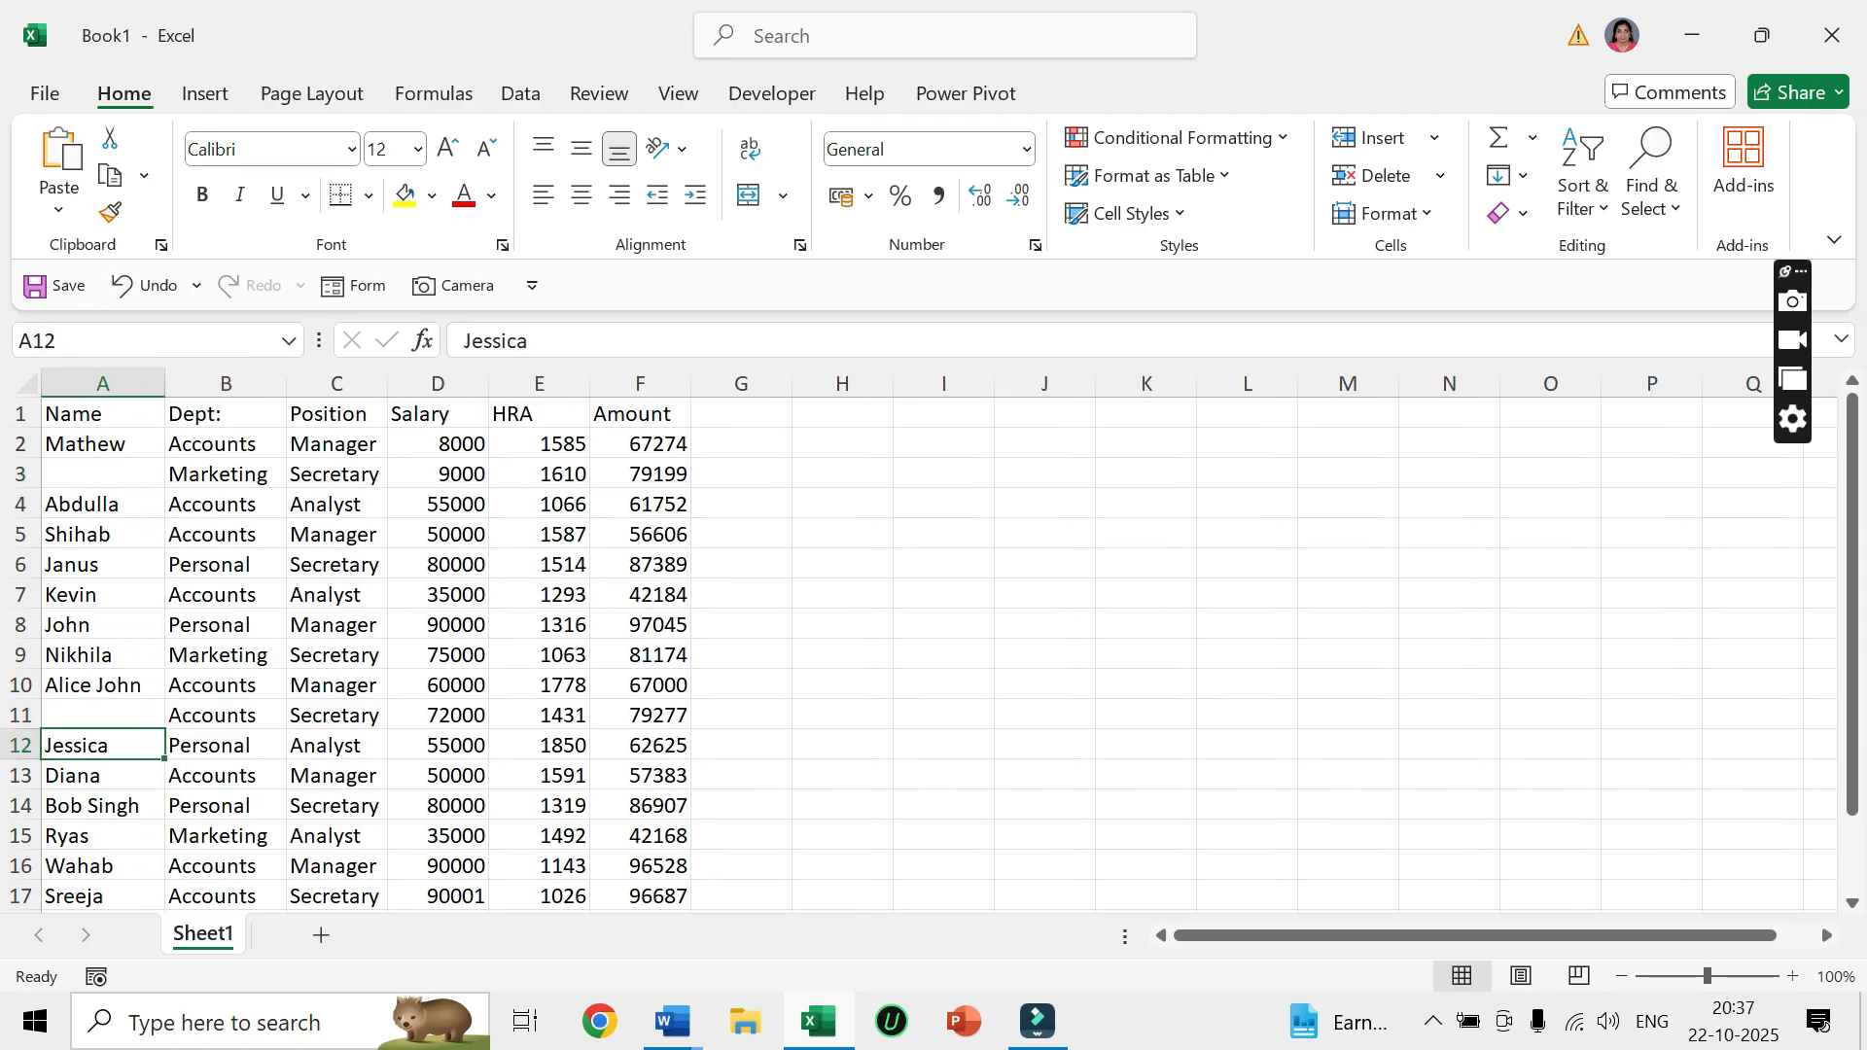
pyautogui.click(842, 624)
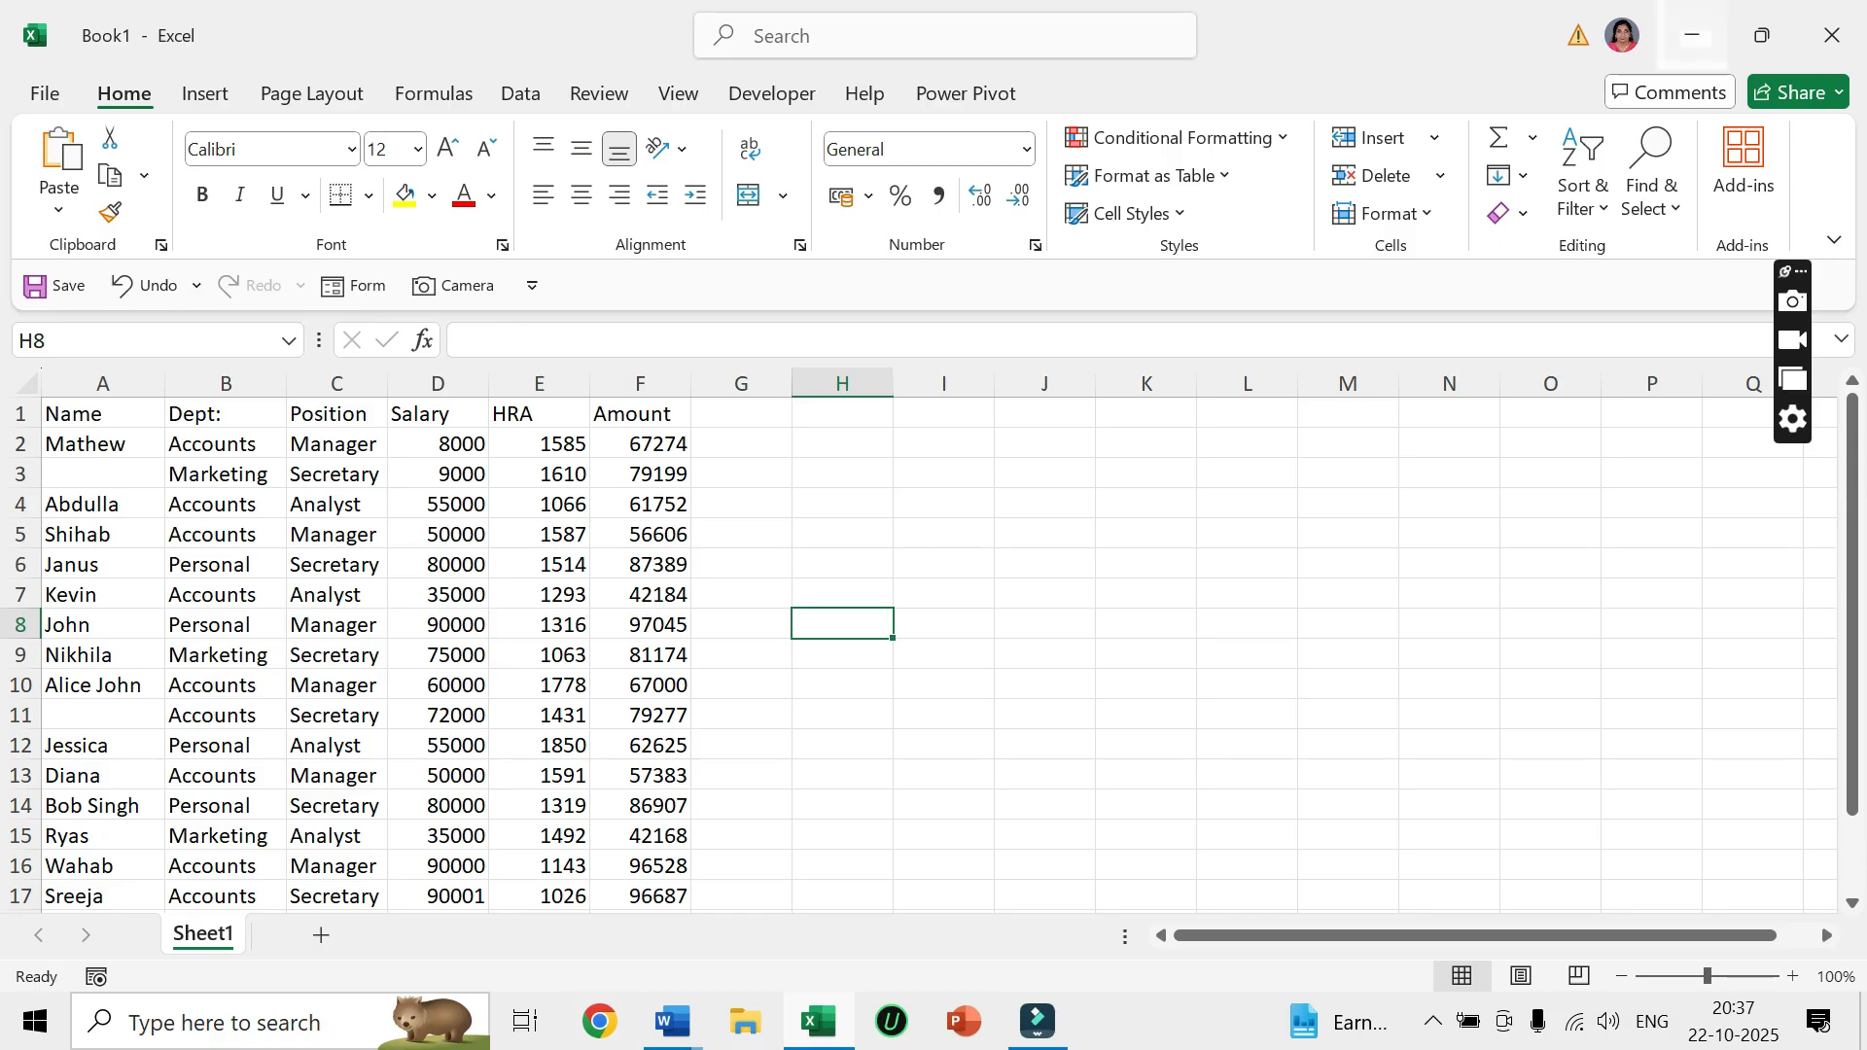
# Minimize the Excel window and both Word windows to reach the desktop.
pyautogui.click(1692, 35)
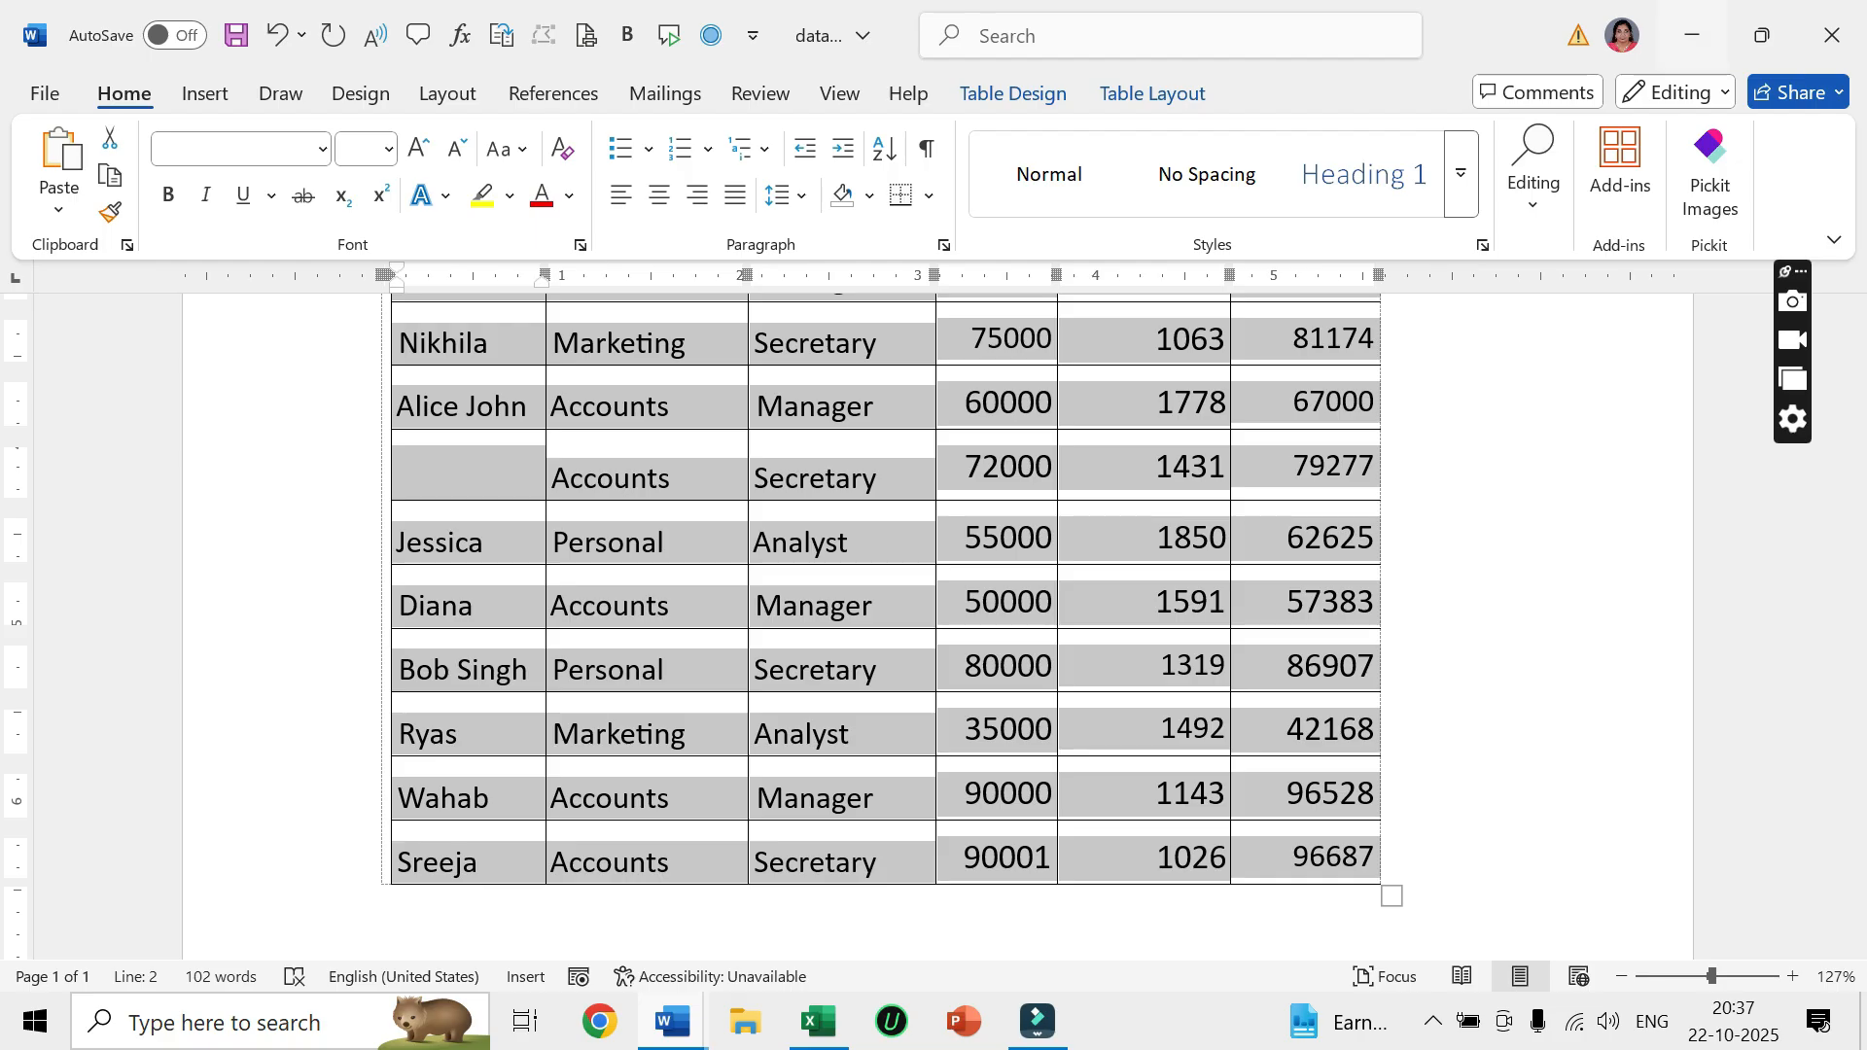
pyautogui.click(1692, 35)
pyautogui.click(1692, 35)
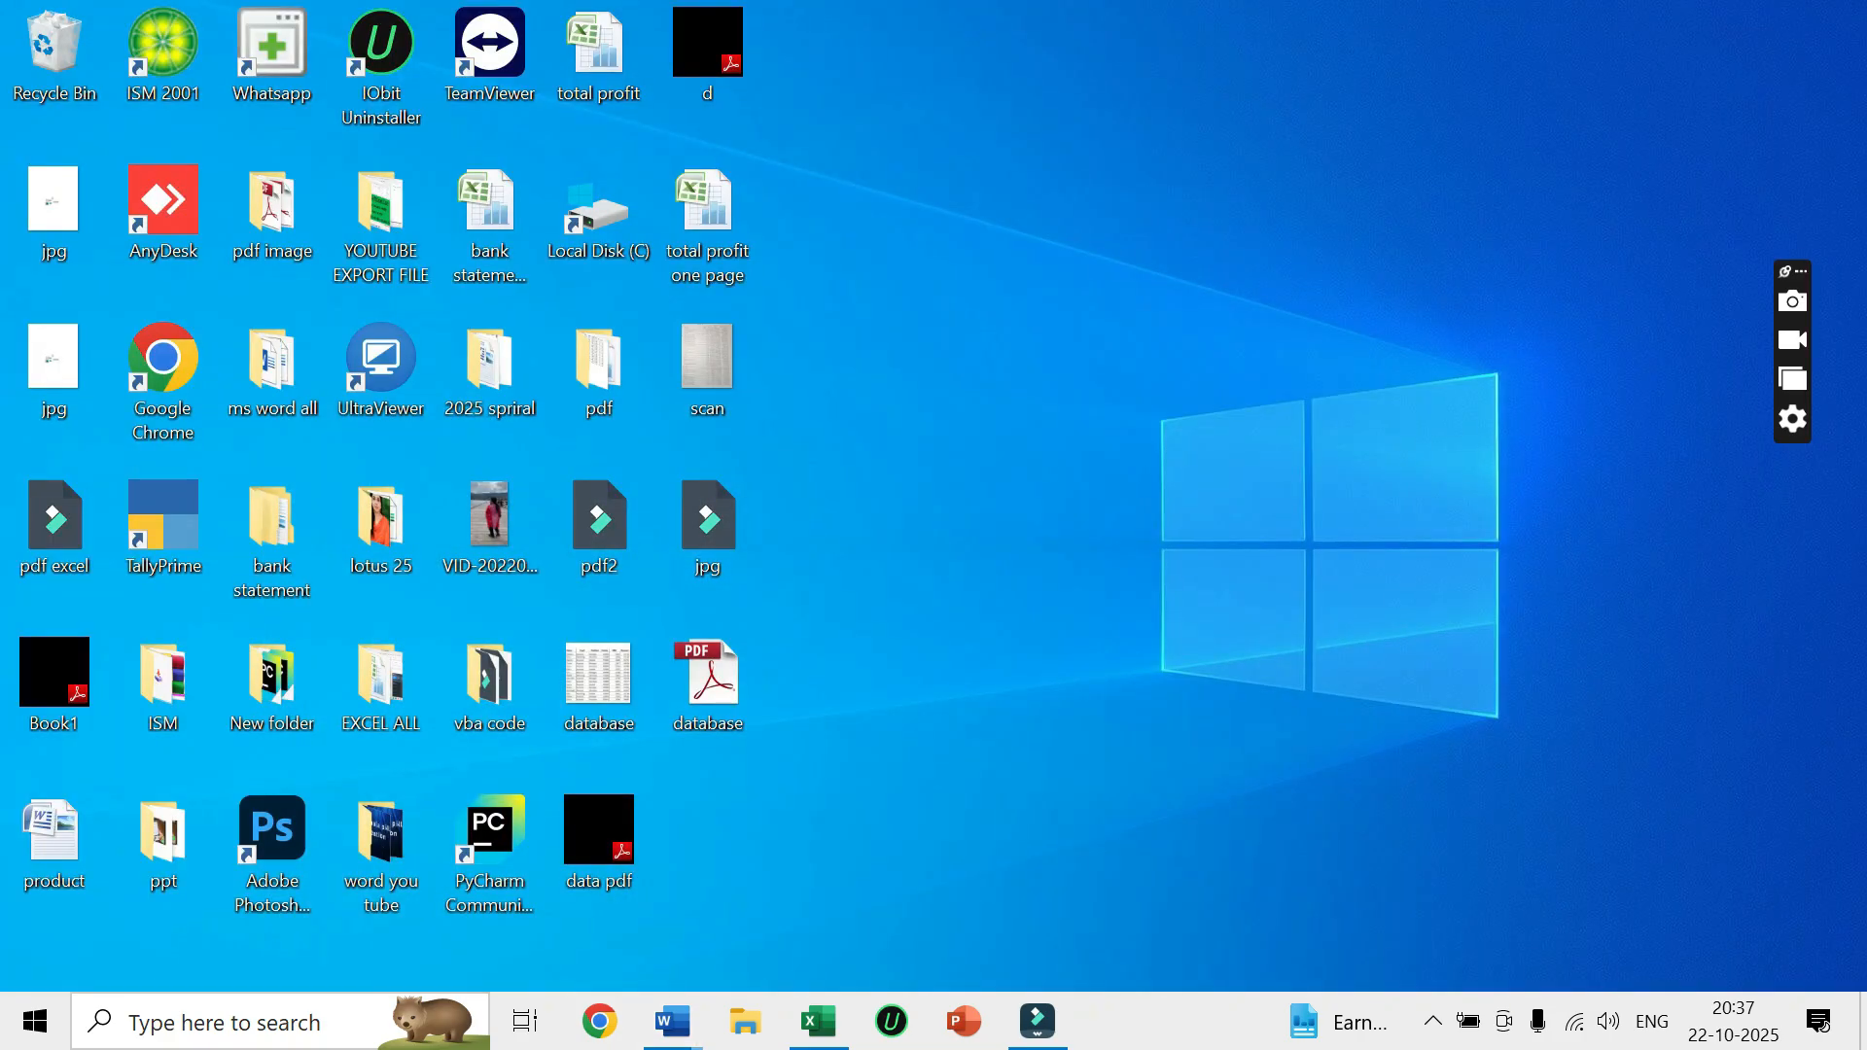
# Switch to Chrome, search the web for "convert jpg to pdf", view iLovePDF's JPG to PDF page, and minimize the browser.
pyautogui.click(600, 1021)
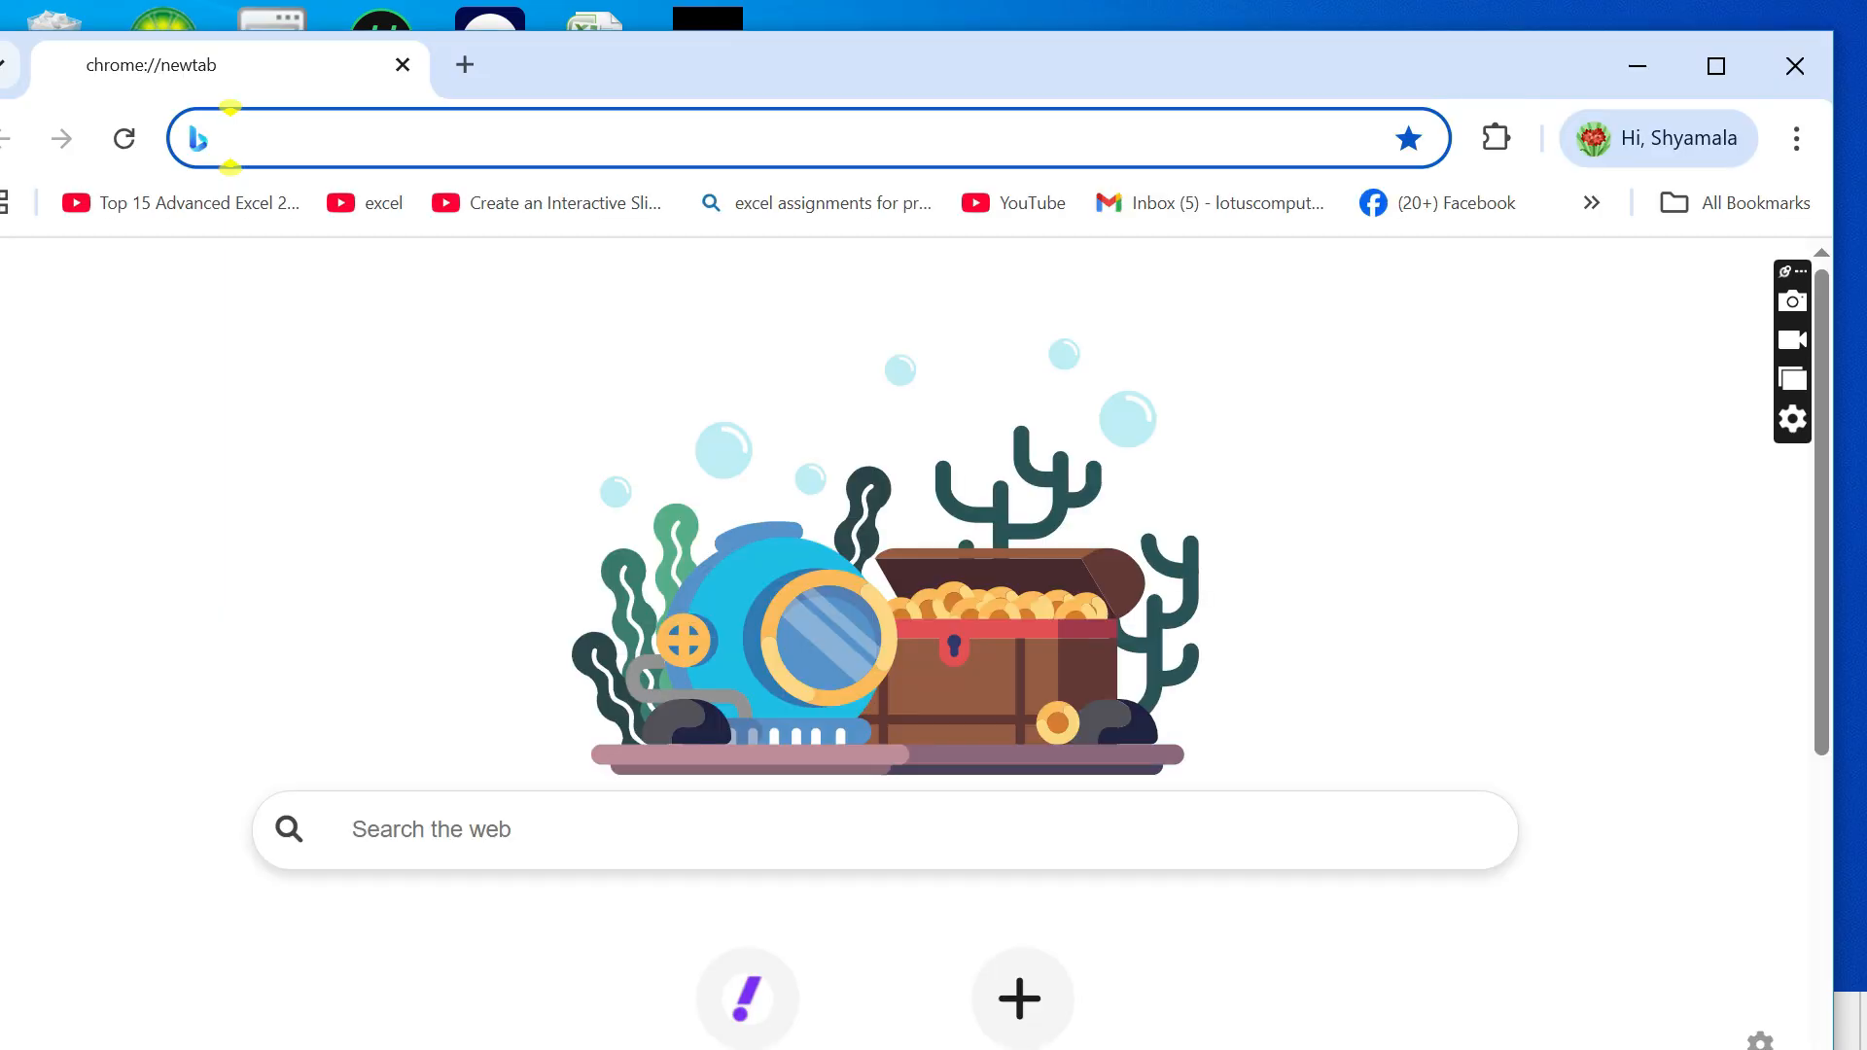
pyautogui.write('c')
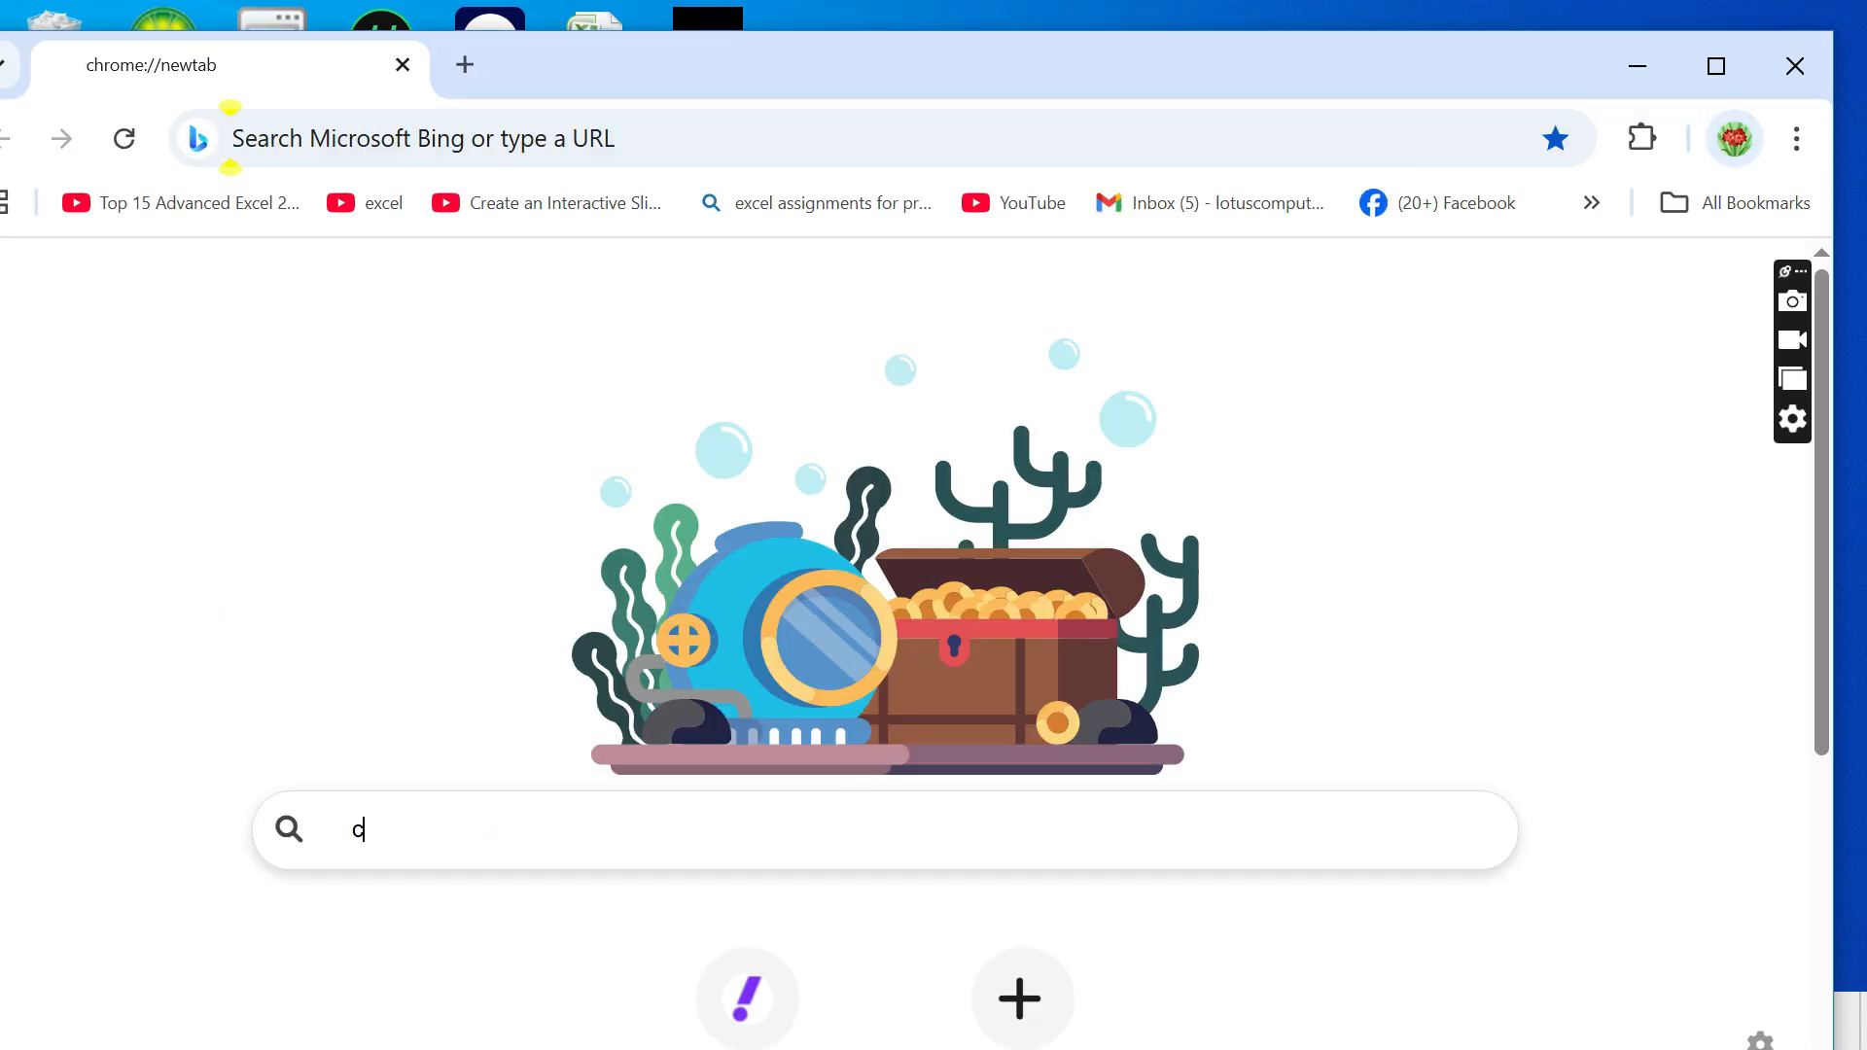
pyautogui.write('ov')
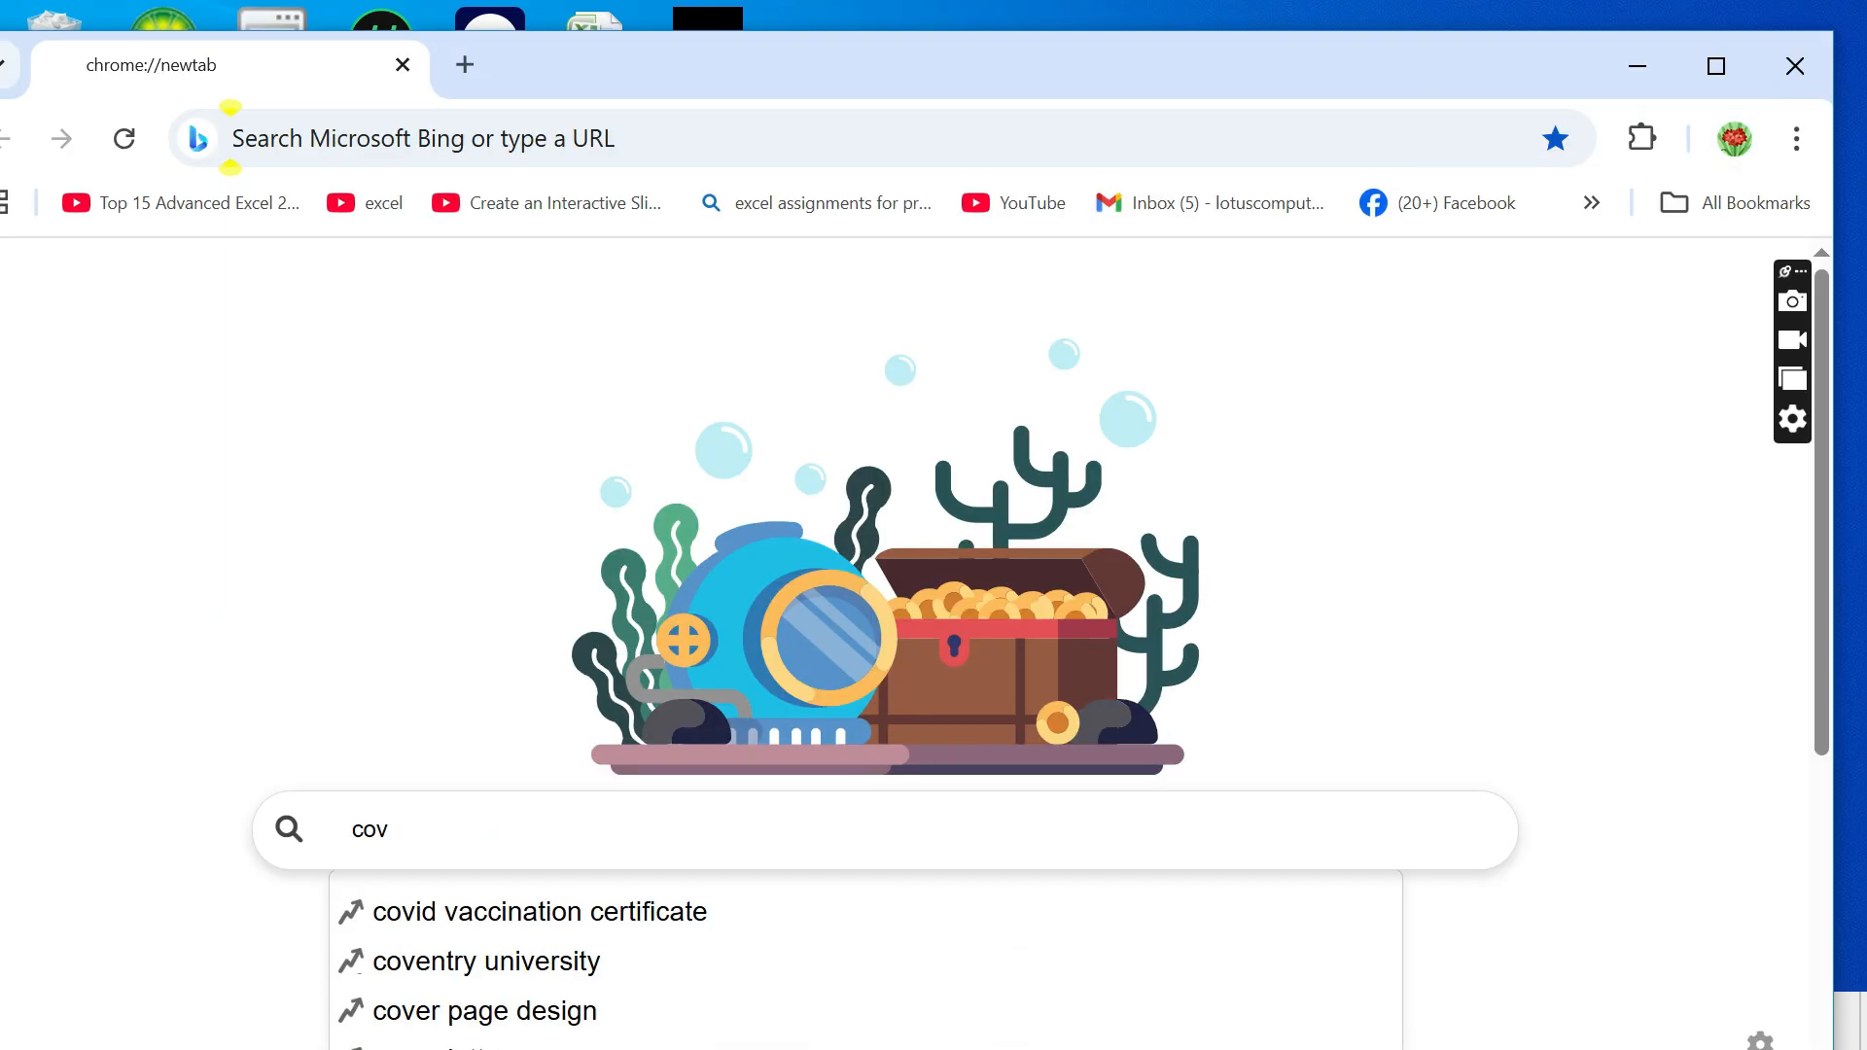
pyautogui.write('er')
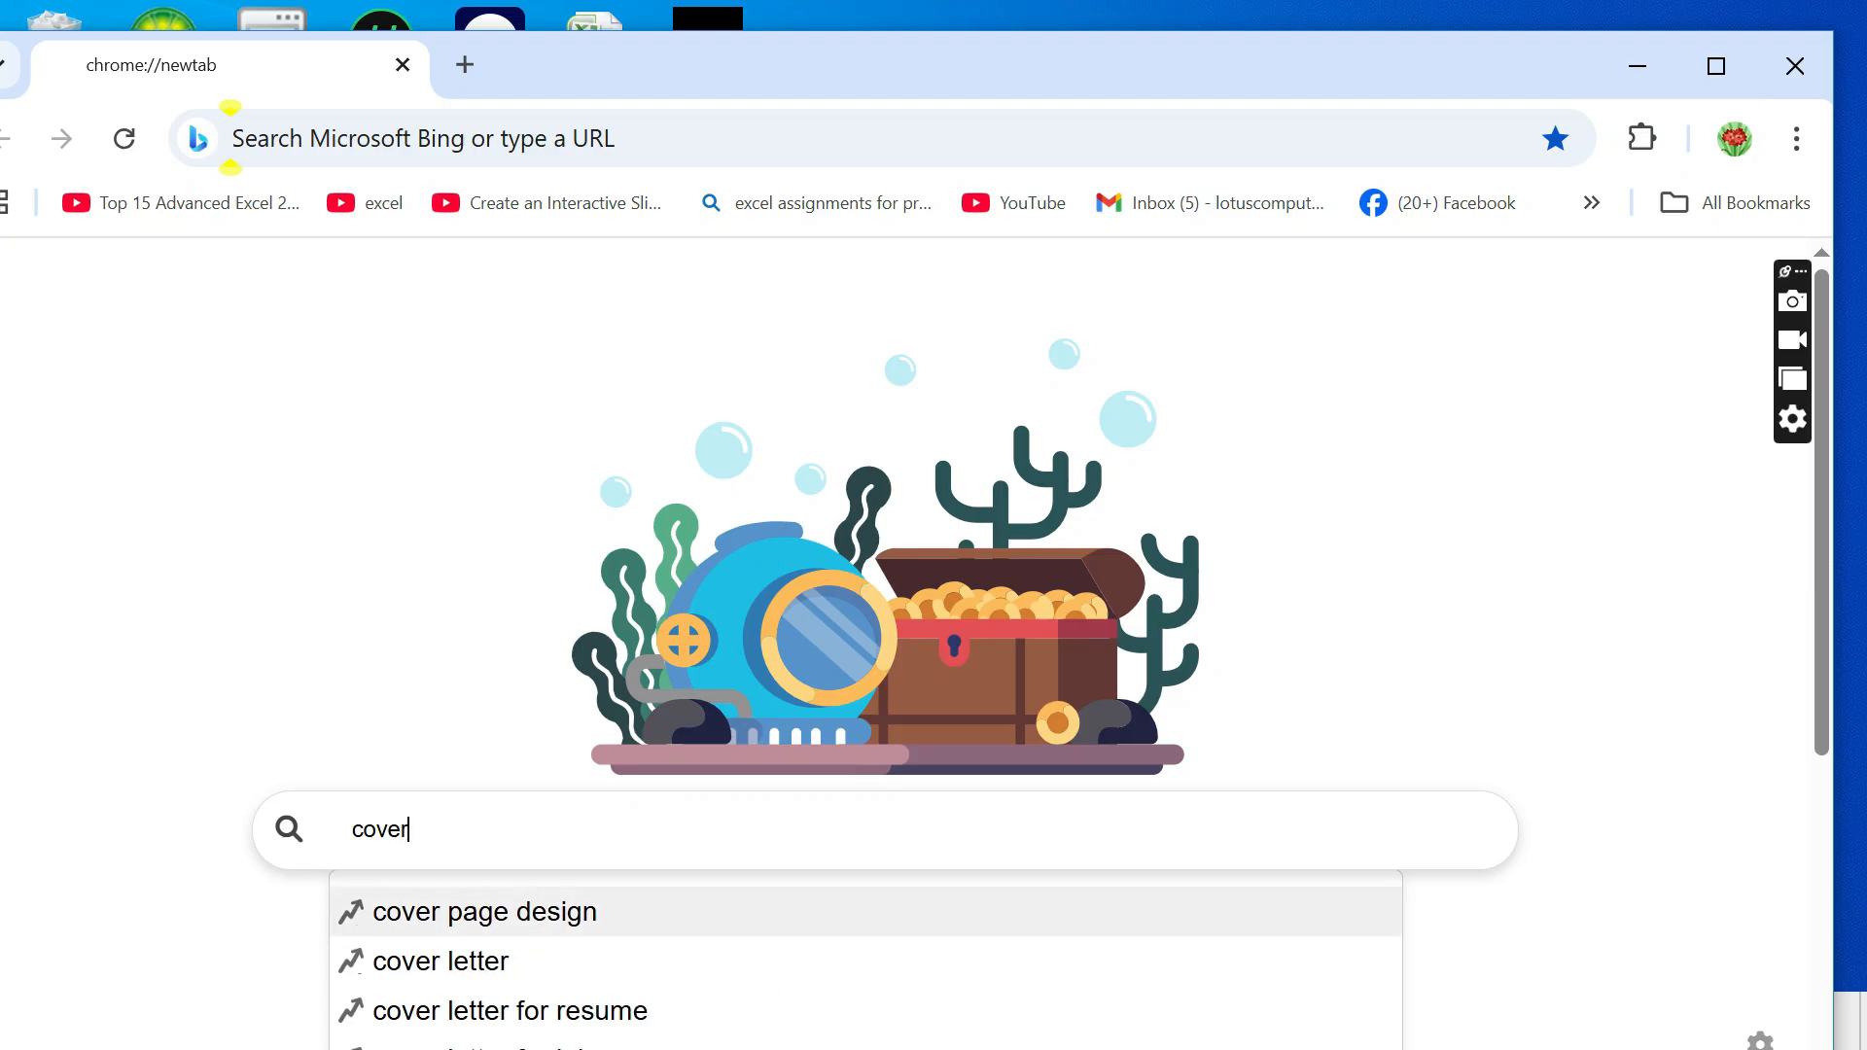
pyautogui.write('t')
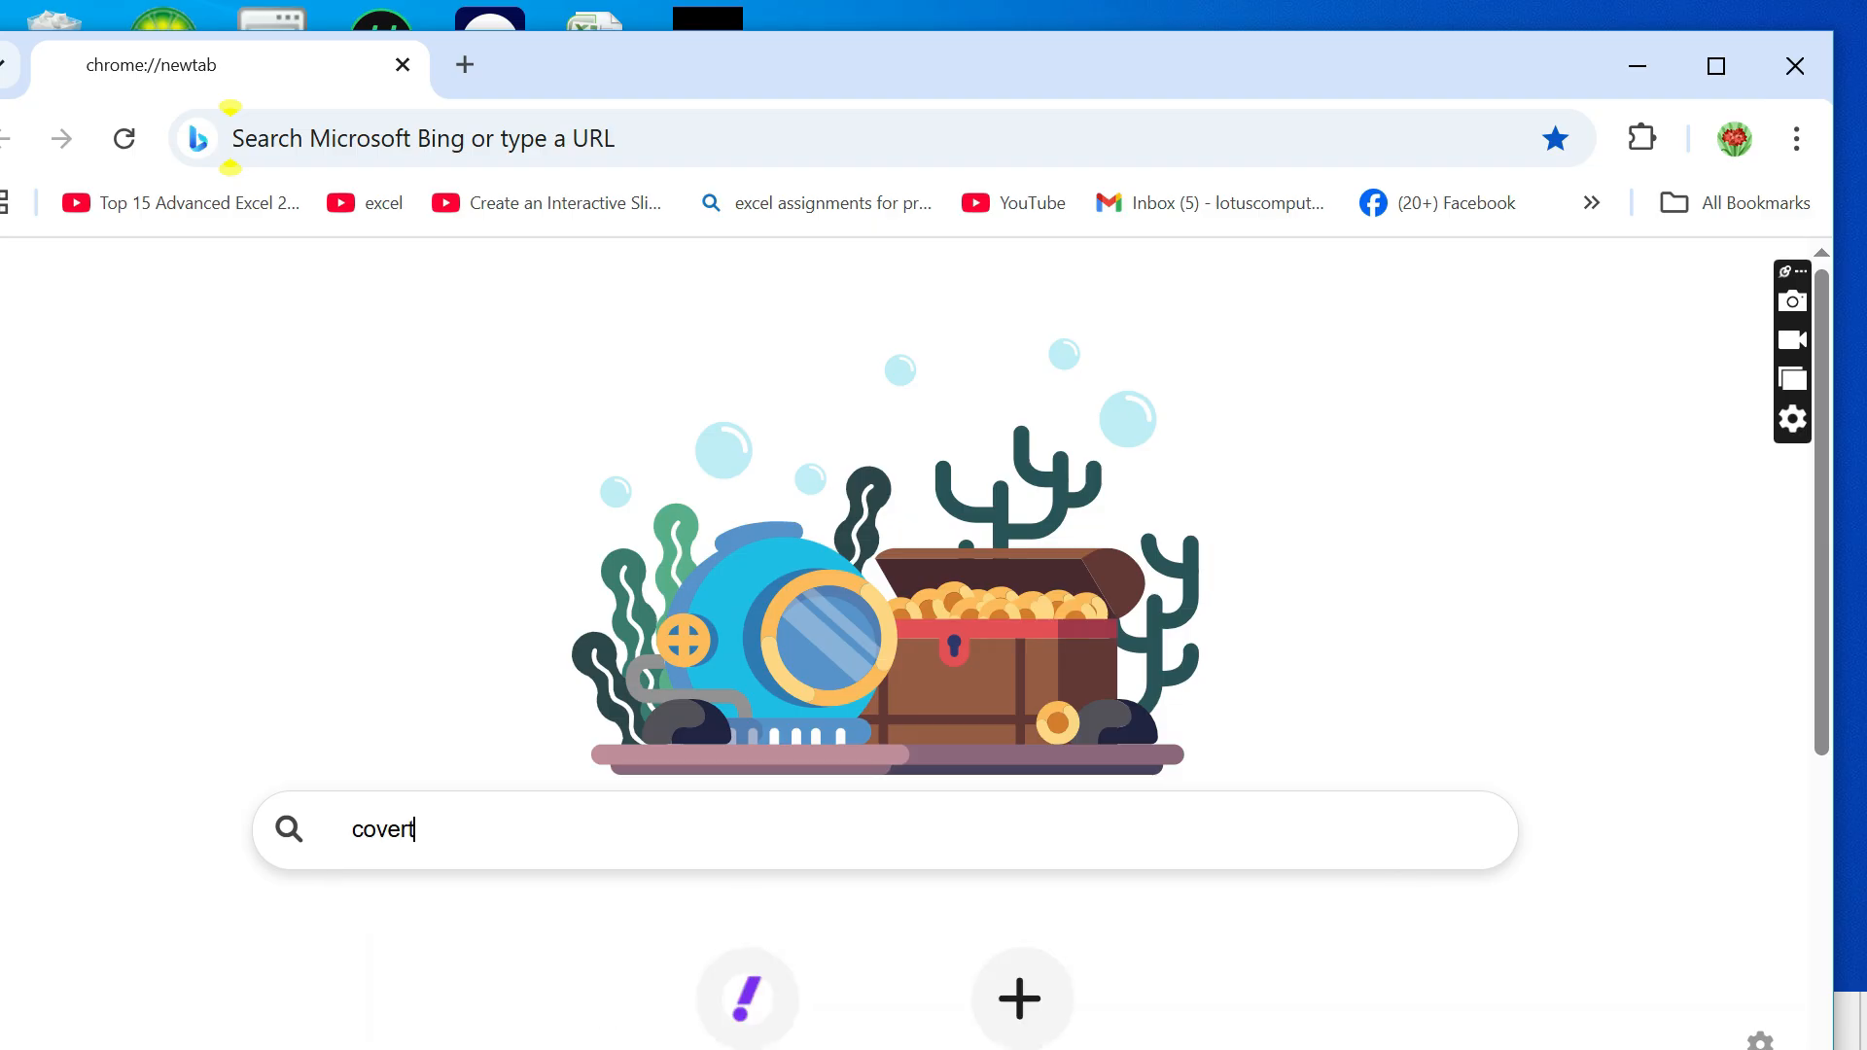
pyautogui.press('BackSpace')
pyautogui.press('BackSpace')
pyautogui.press('BackSpace')
pyautogui.press('BackSpace')
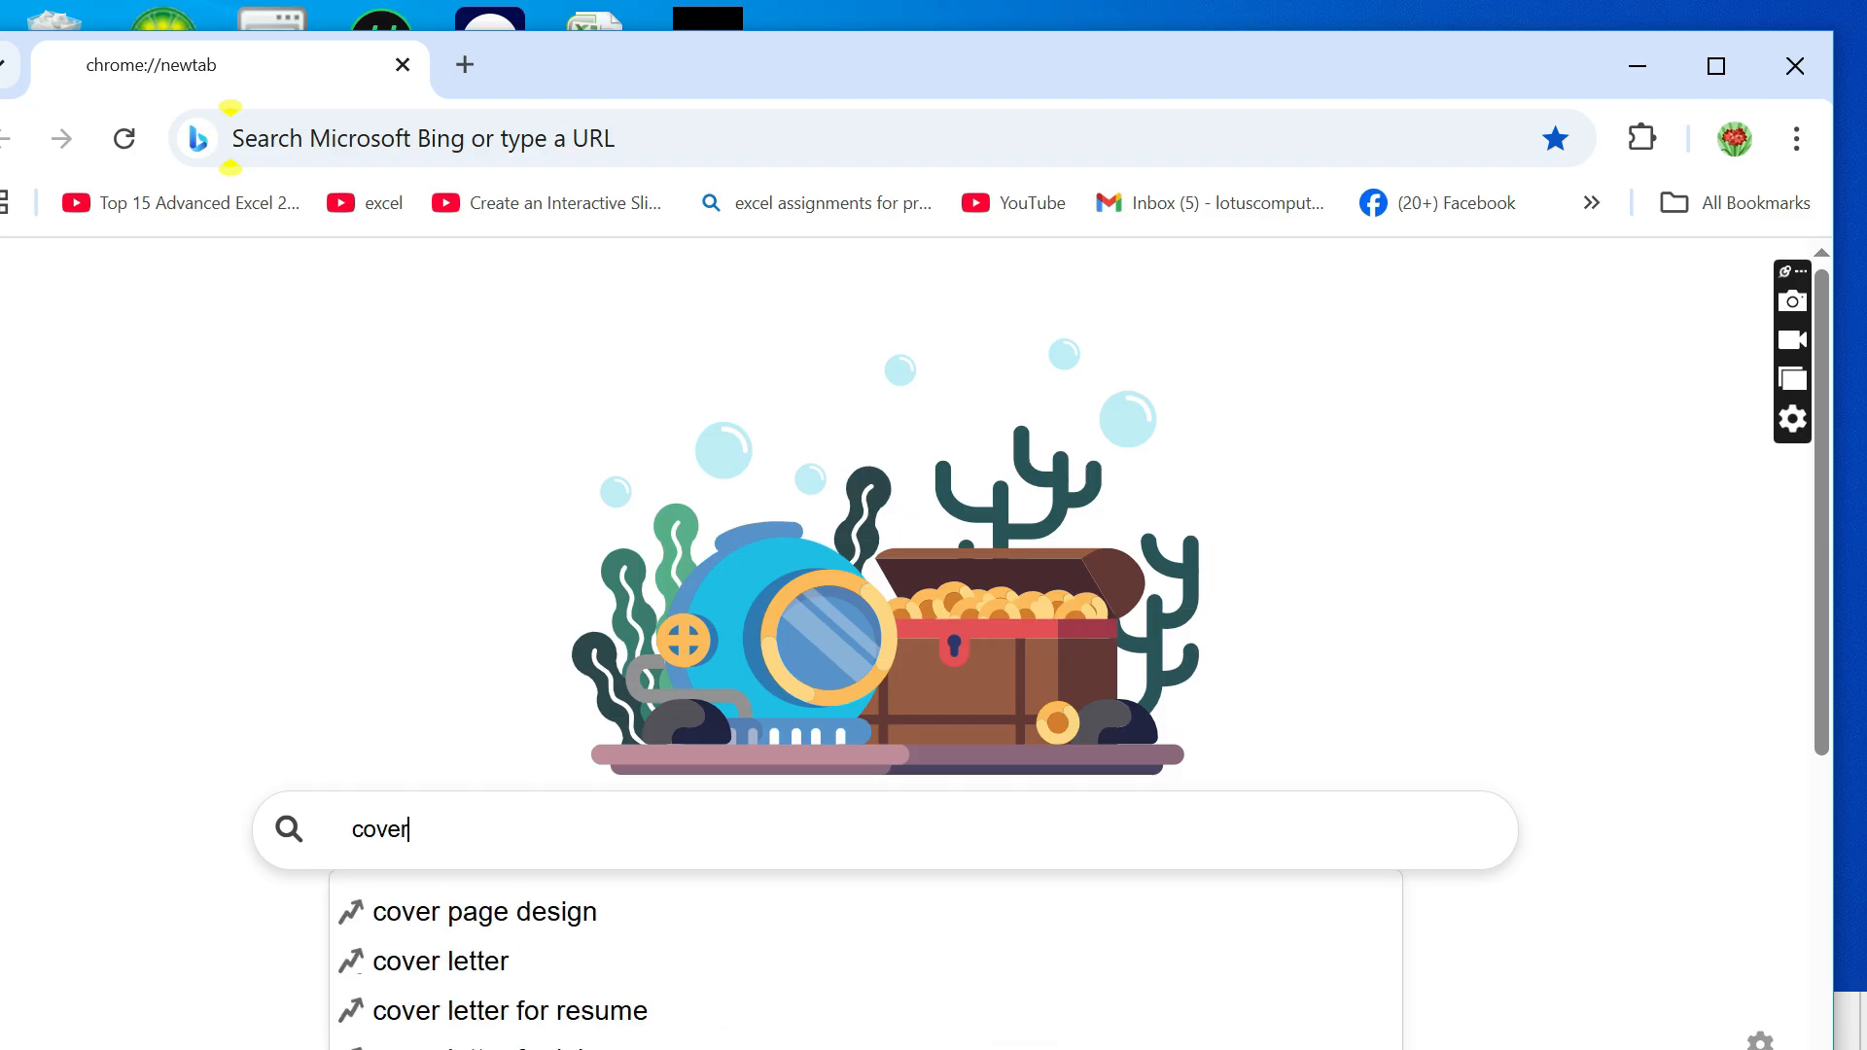
pyautogui.write('nvert')
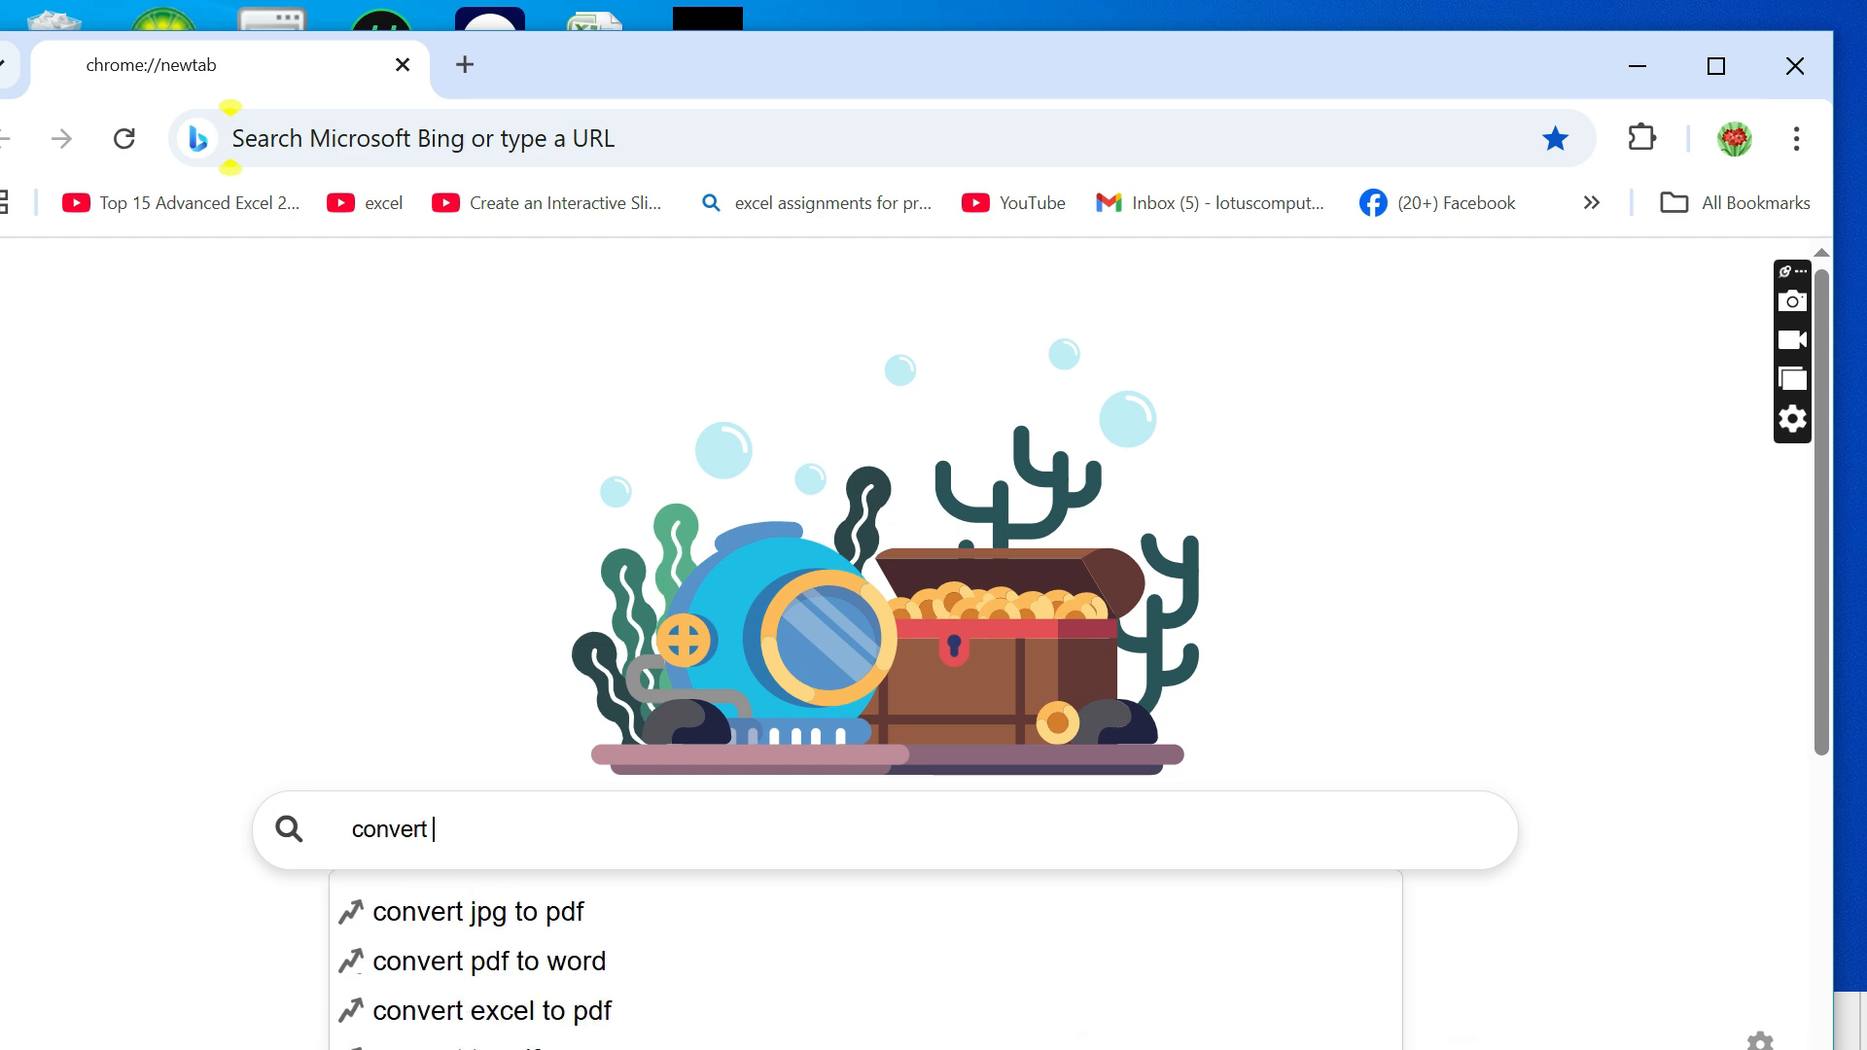
pyautogui.write(' jpg')
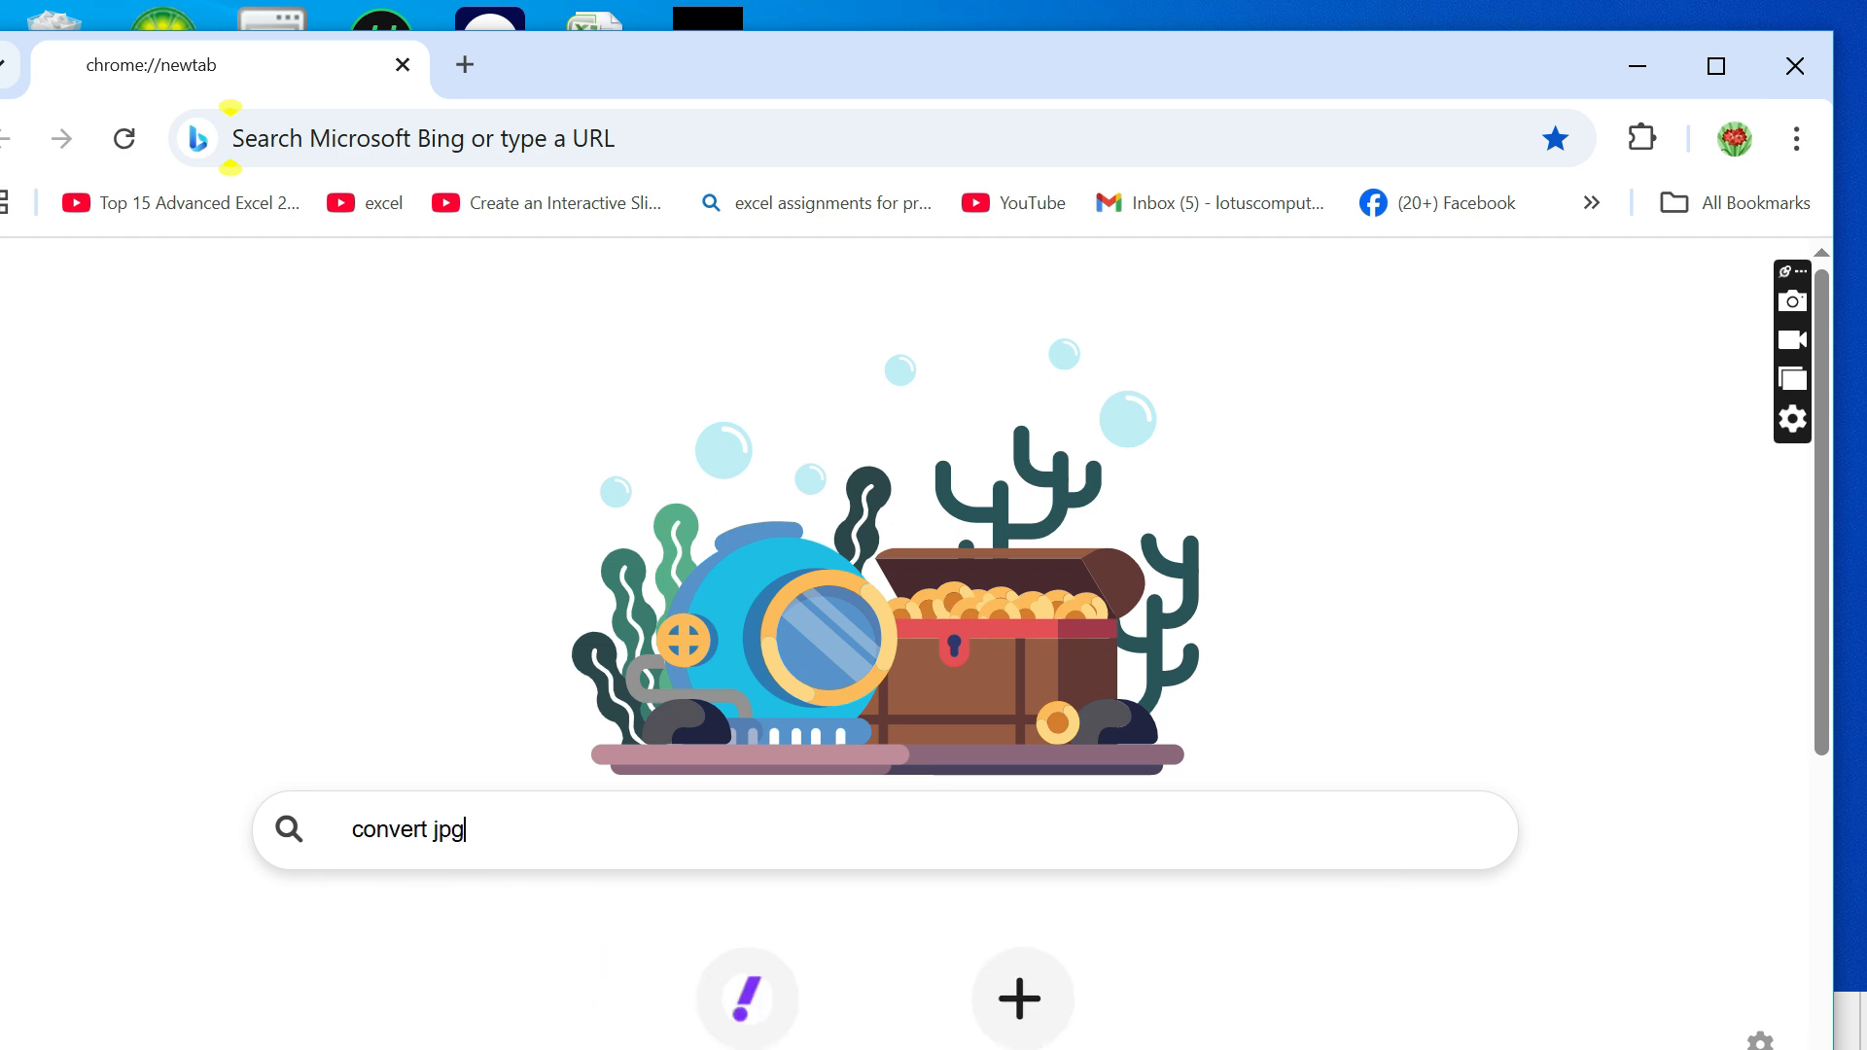
pyautogui.write(' to')
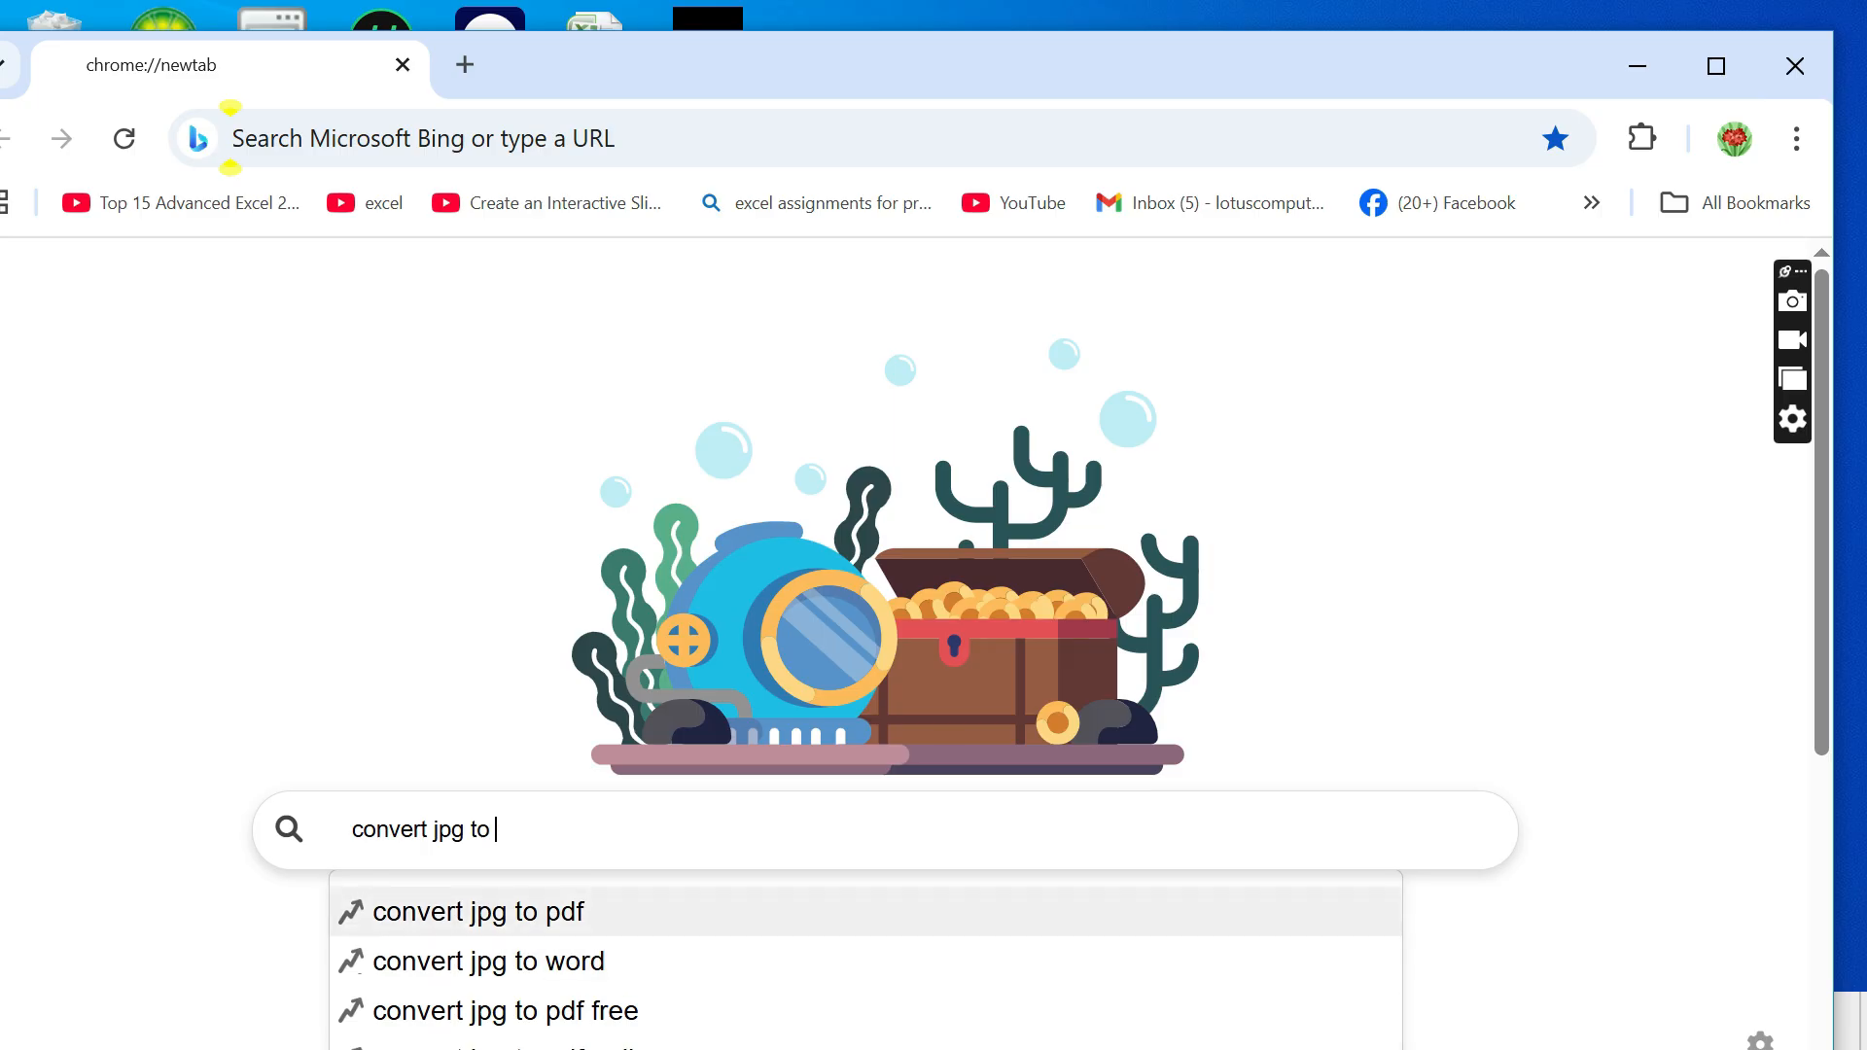
pyautogui.press('Return')
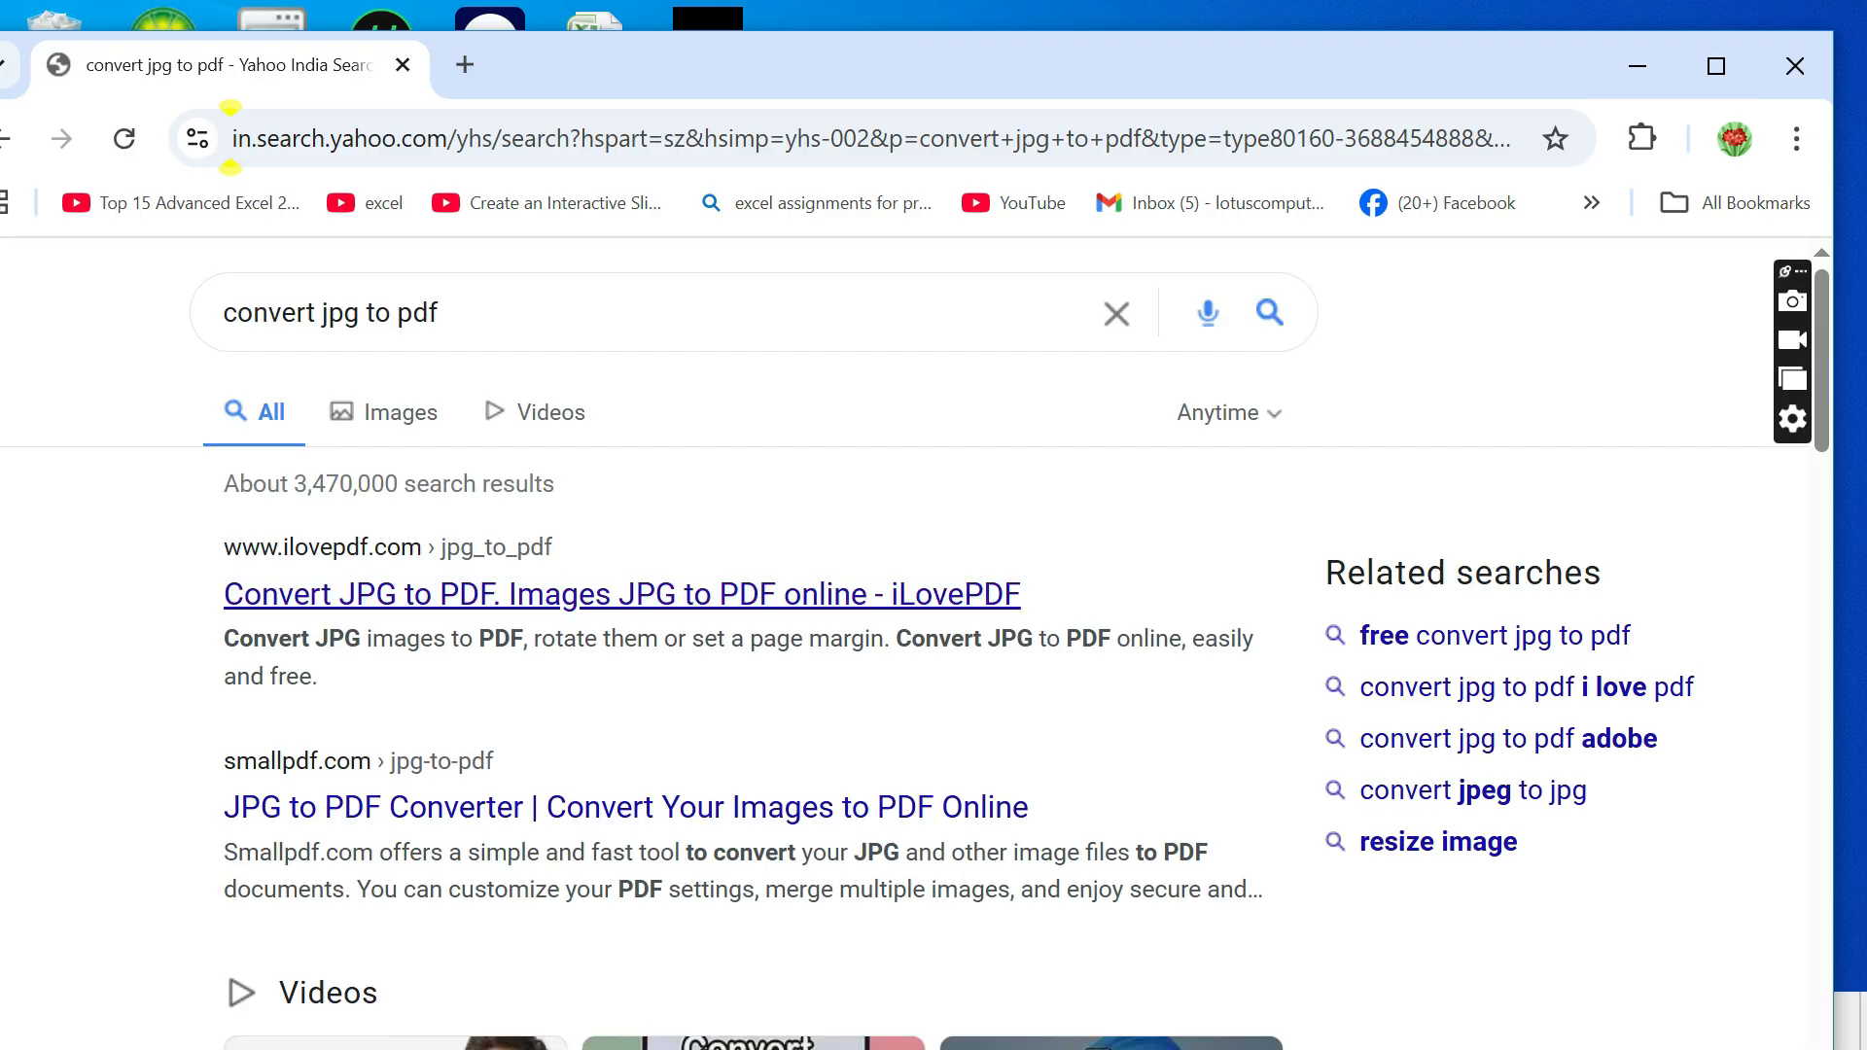
pyautogui.click(622, 594)
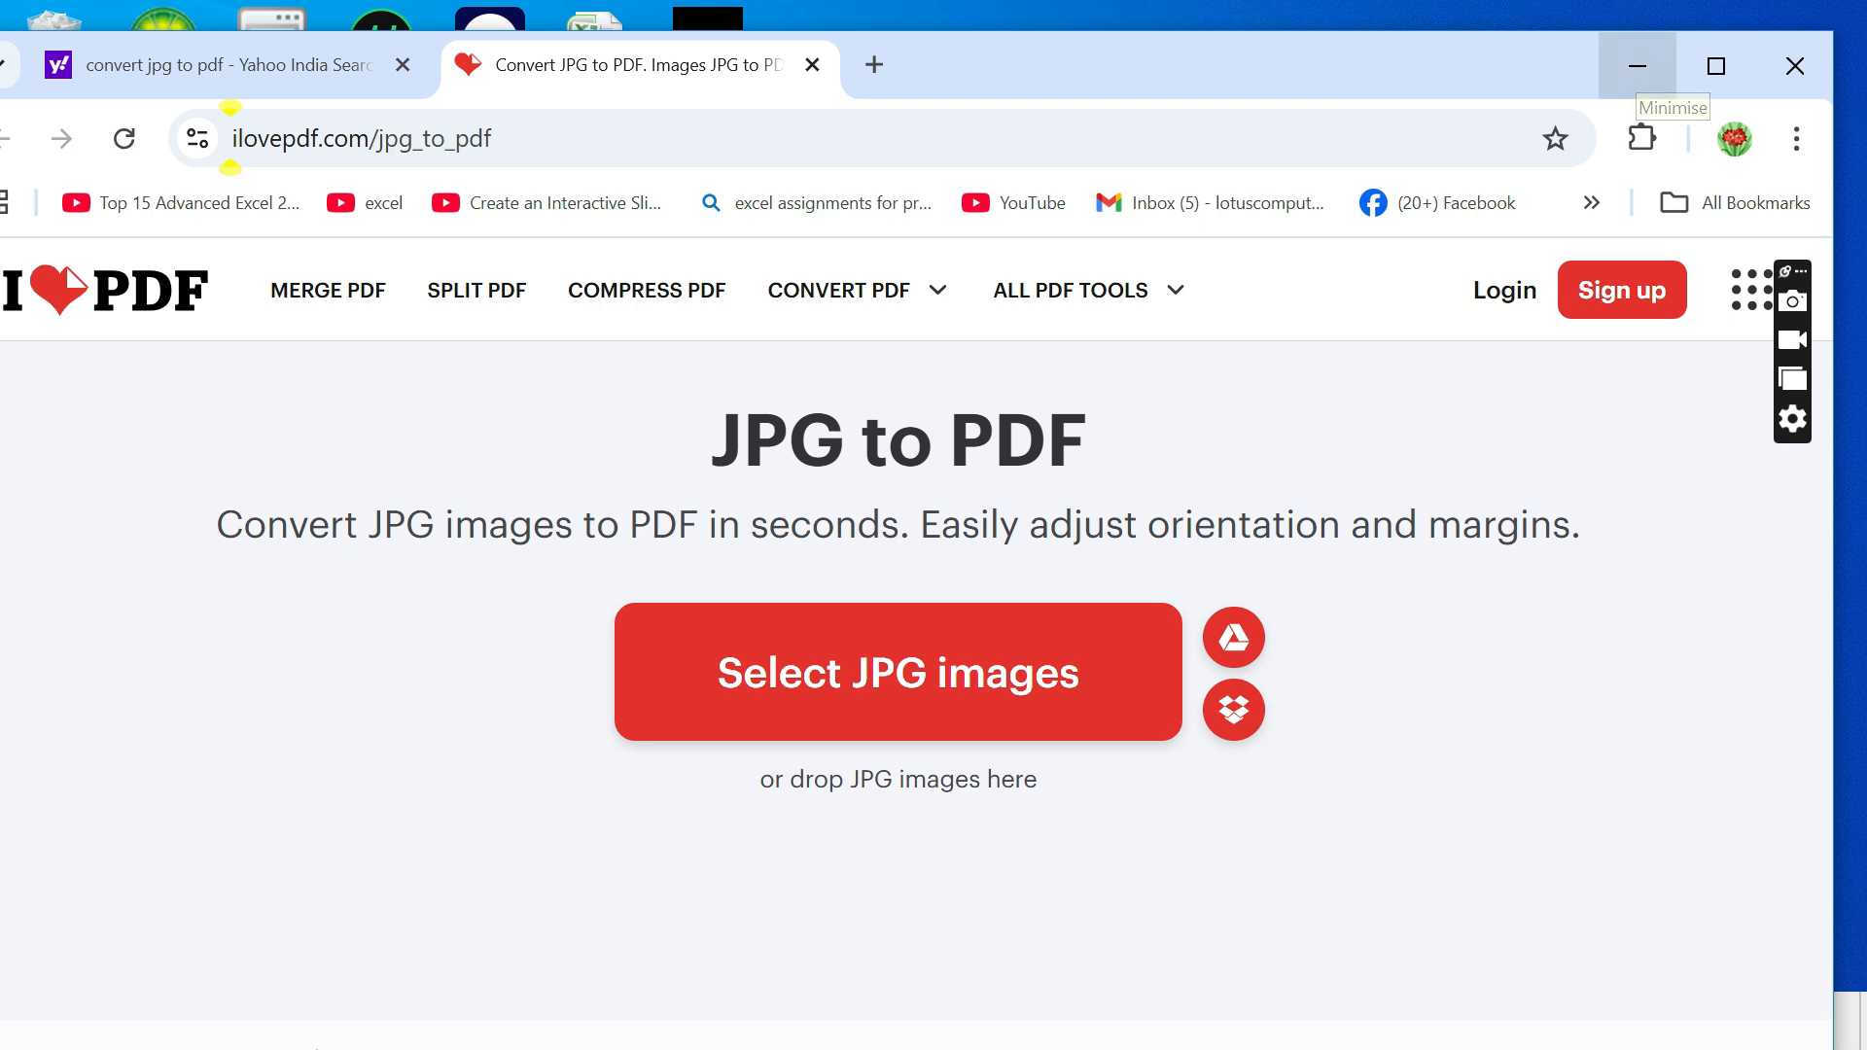
pyautogui.click(1637, 65)
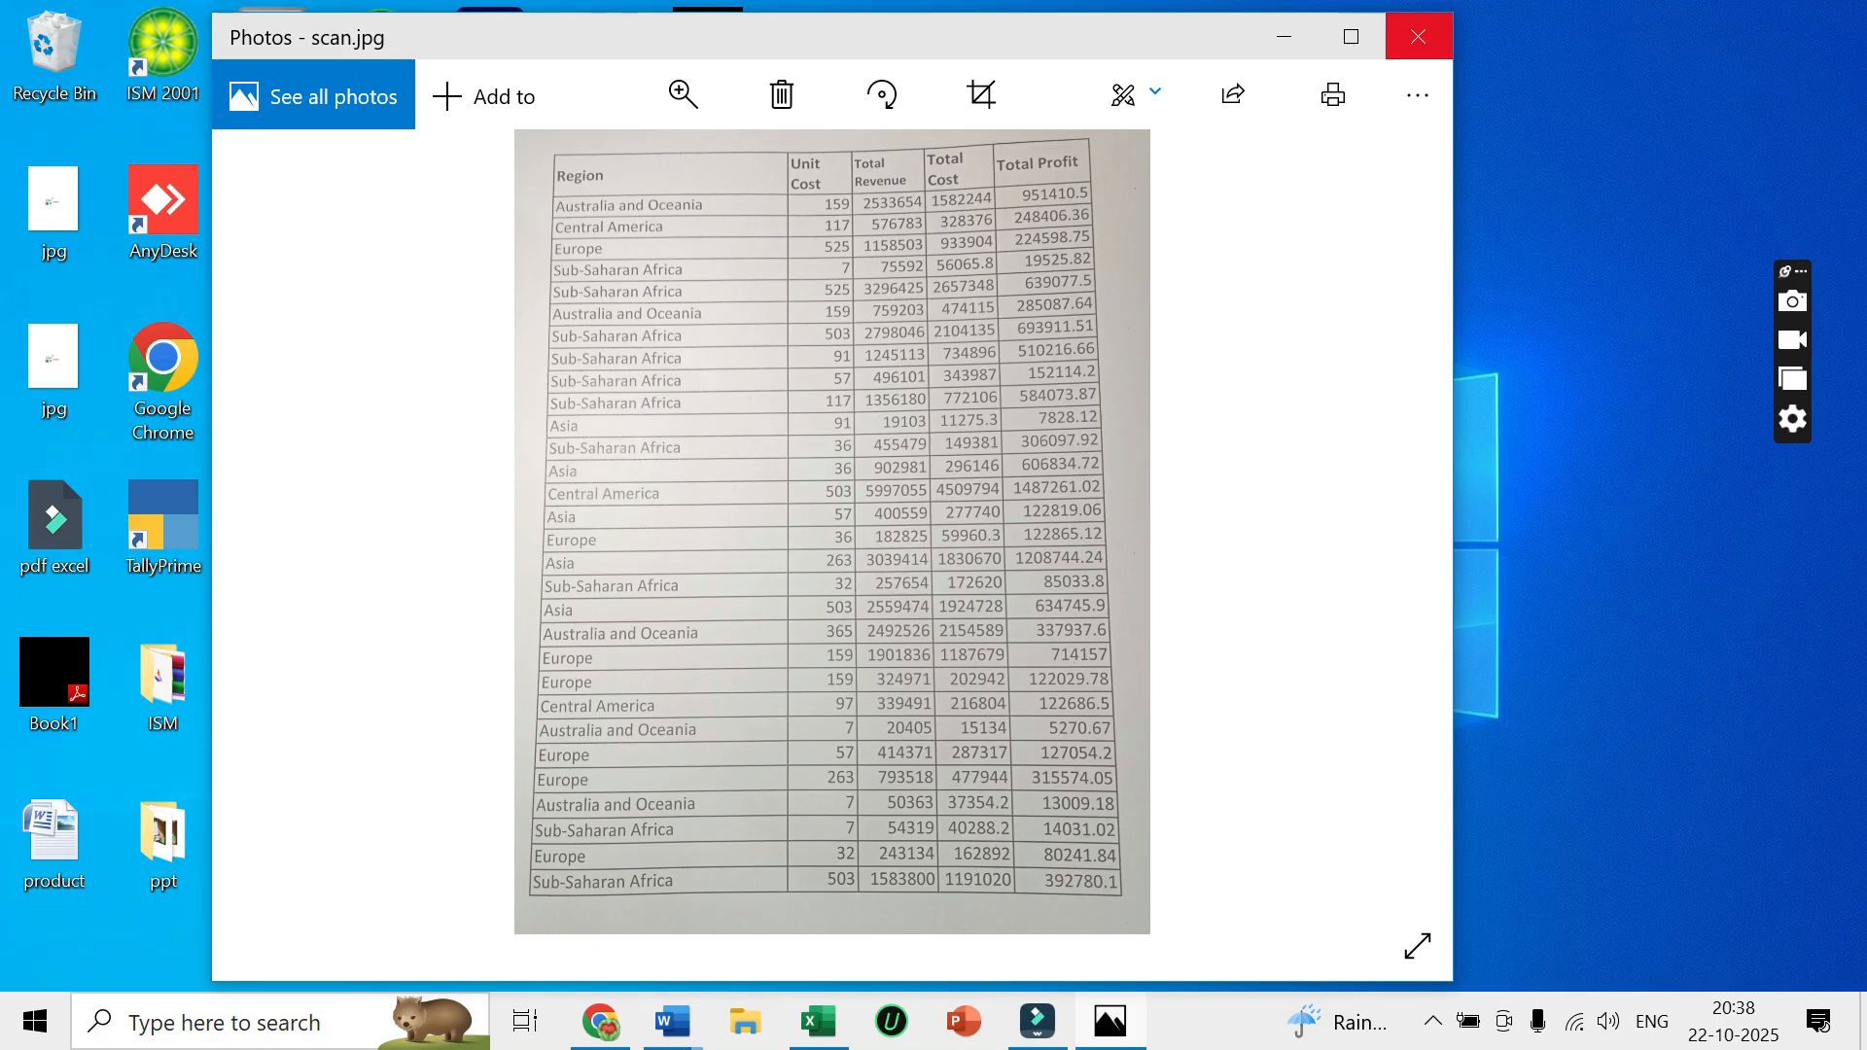
# Close the scan.jpg preview, switch to the blank Document1 in Word, and insert the scan picture from the Desktop.
pyautogui.click(1417, 37)
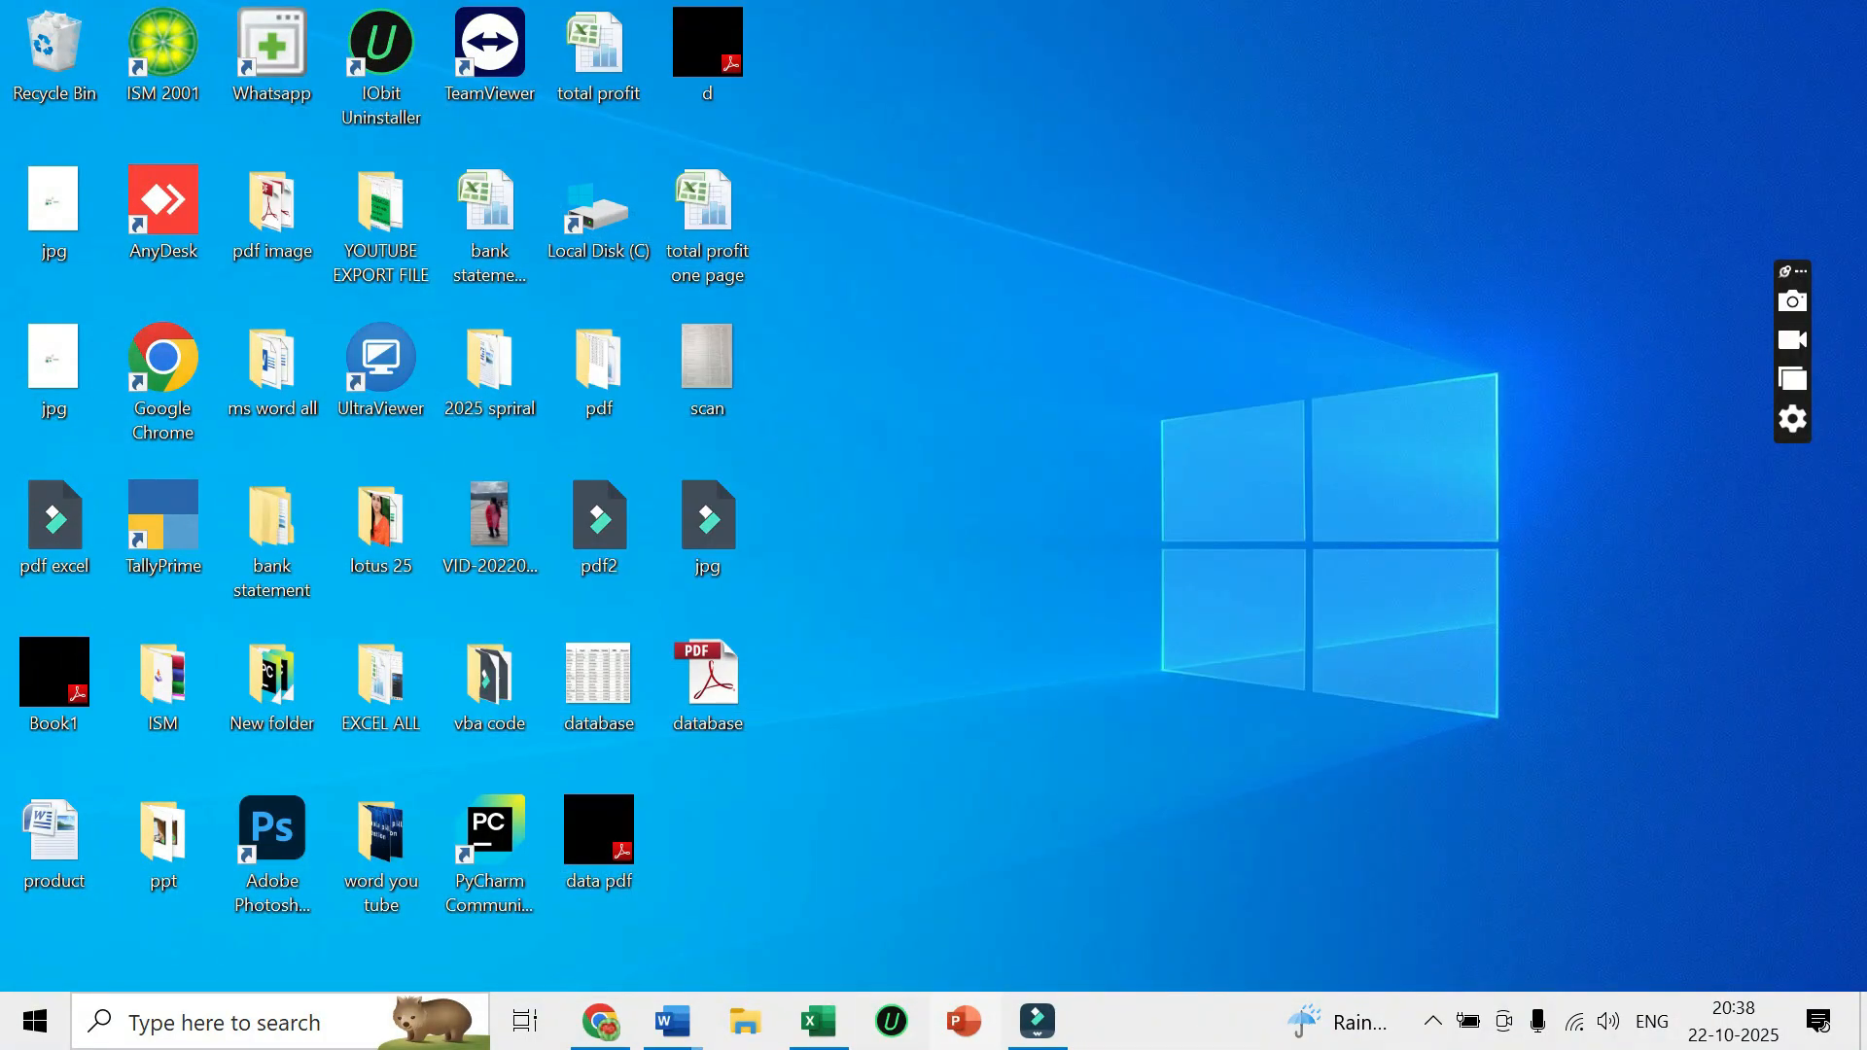
pyautogui.moveTo(672, 1021)
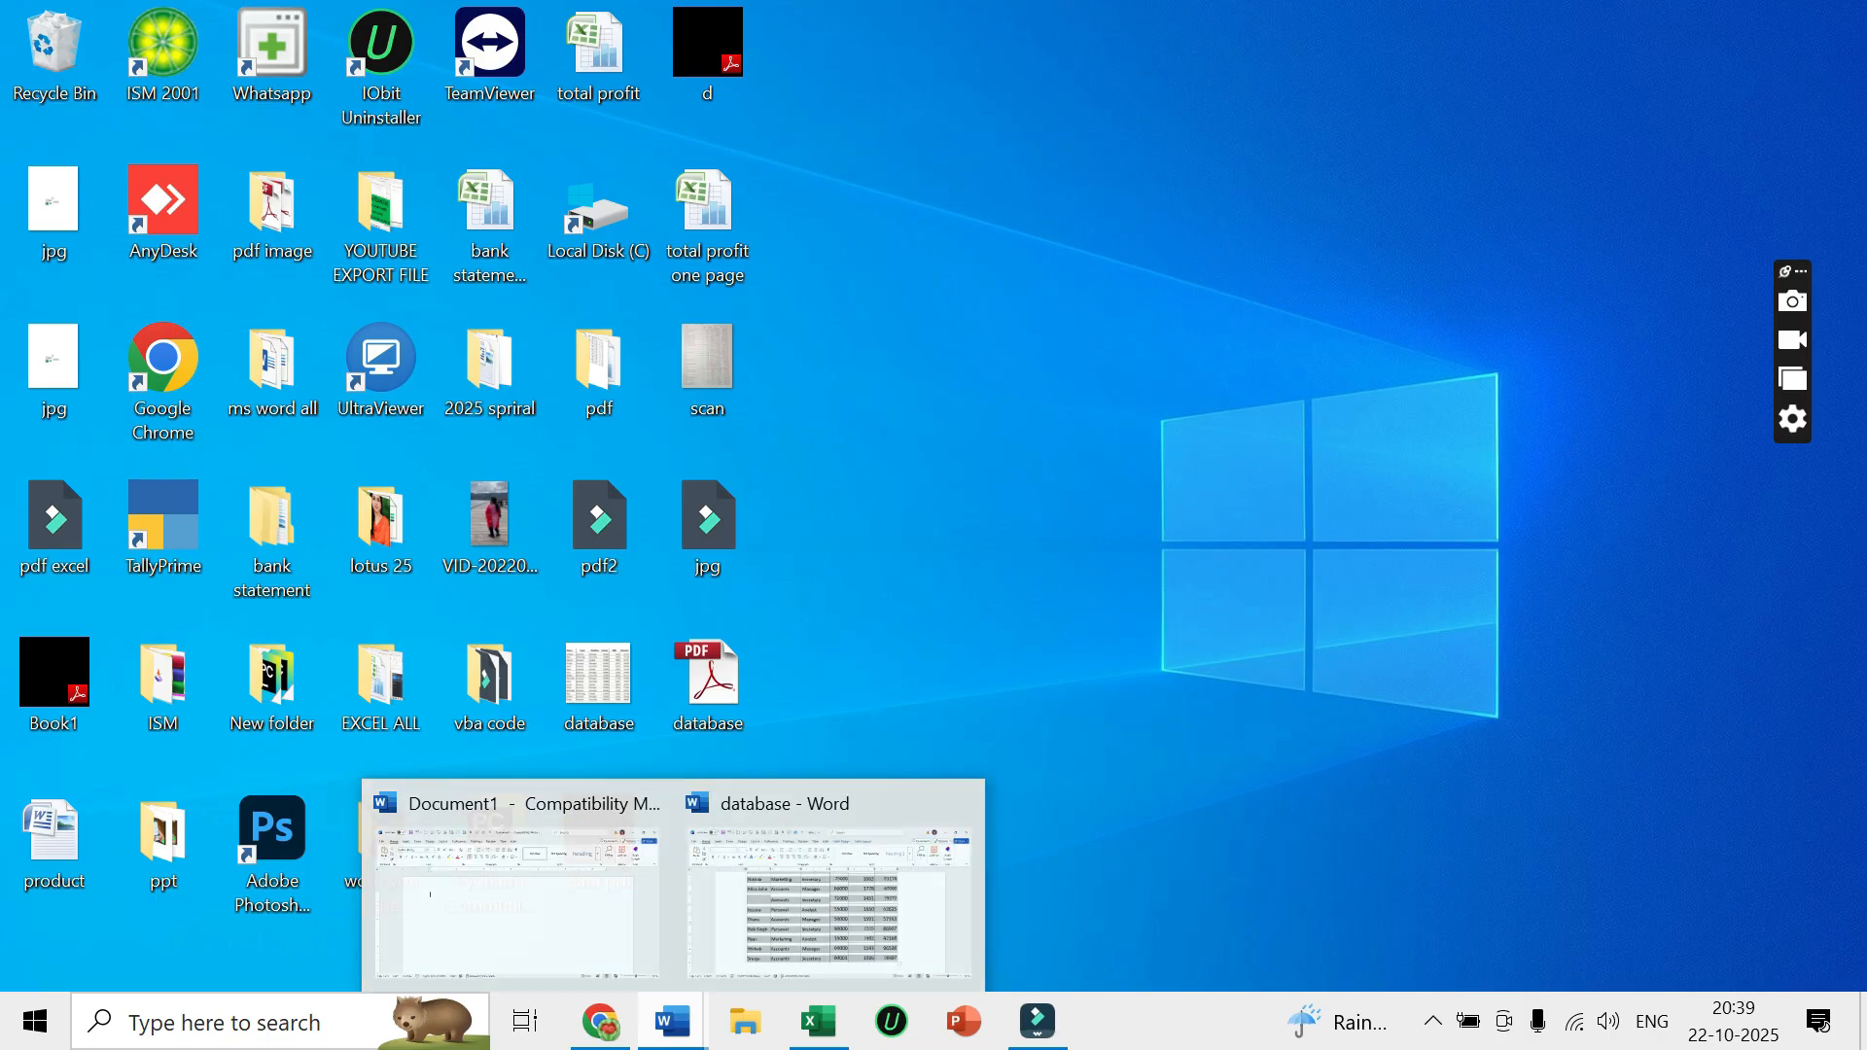
pyautogui.click(516, 880)
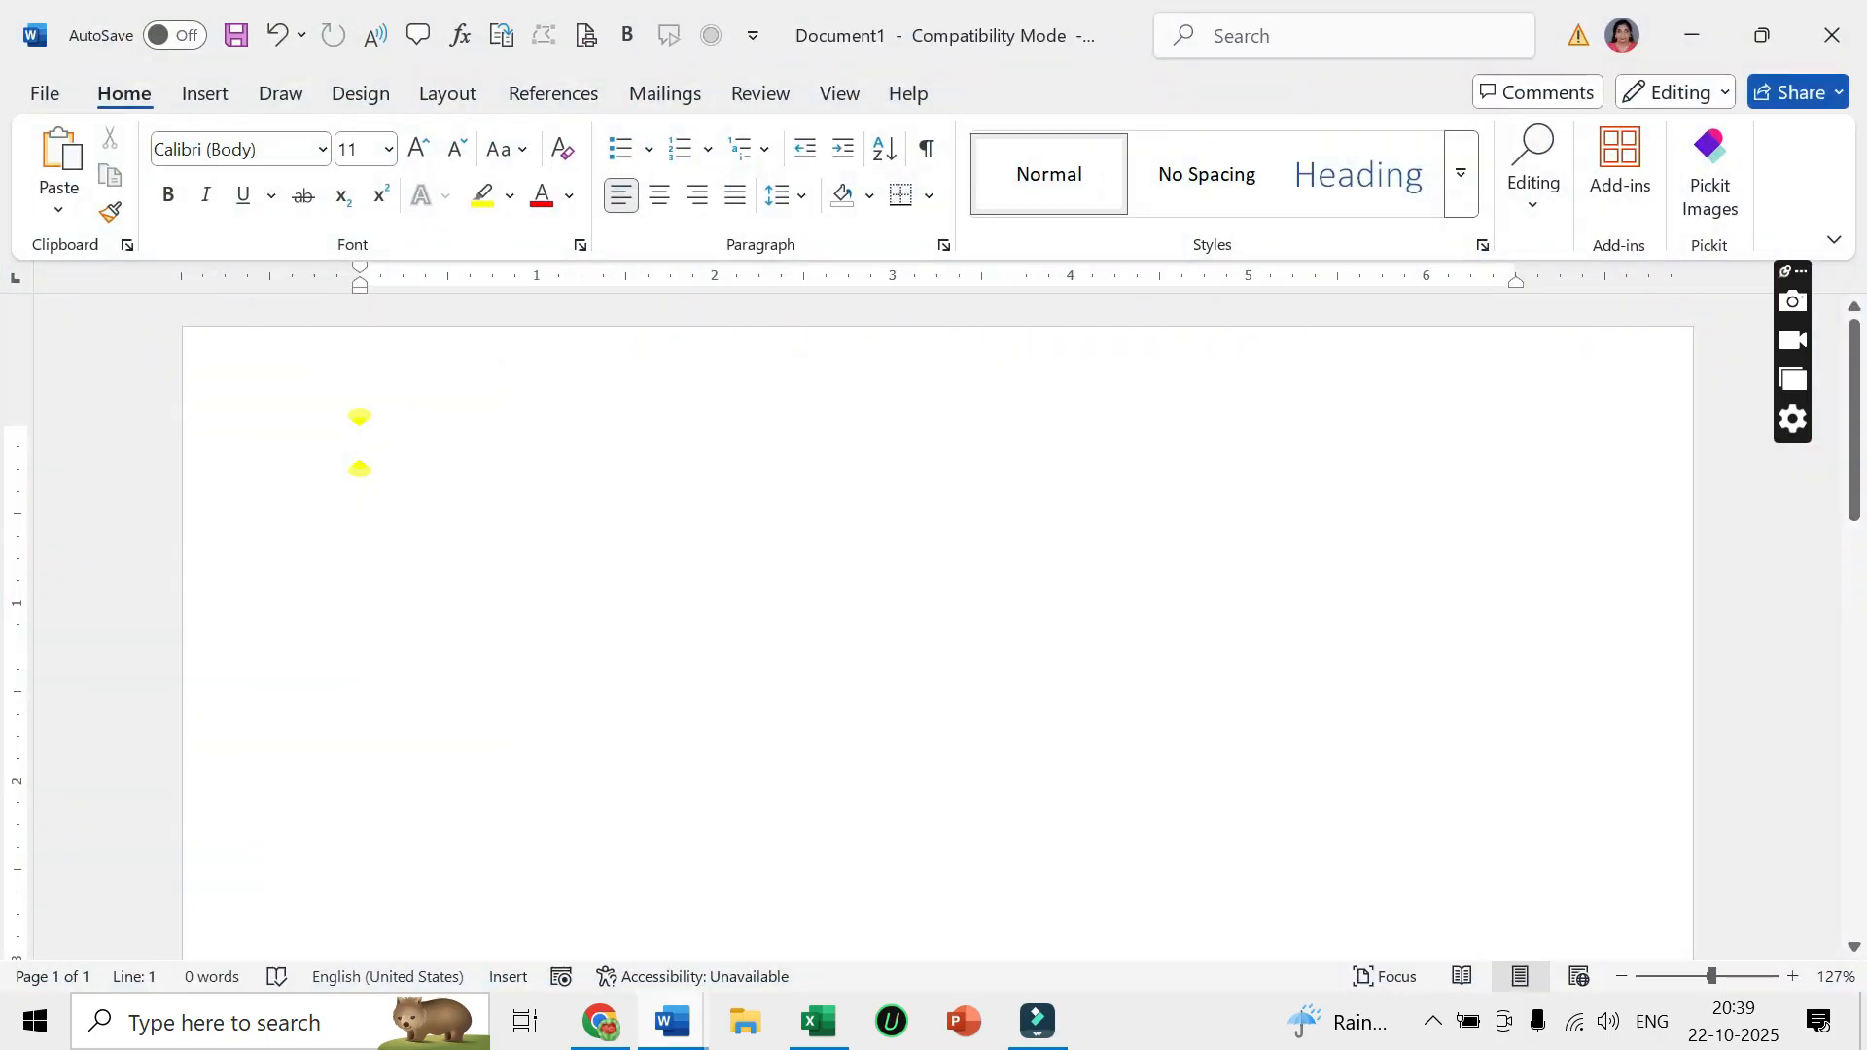
pyautogui.hotkey('alt', 'n')
pyautogui.press('p')
pyautogui.press('d')
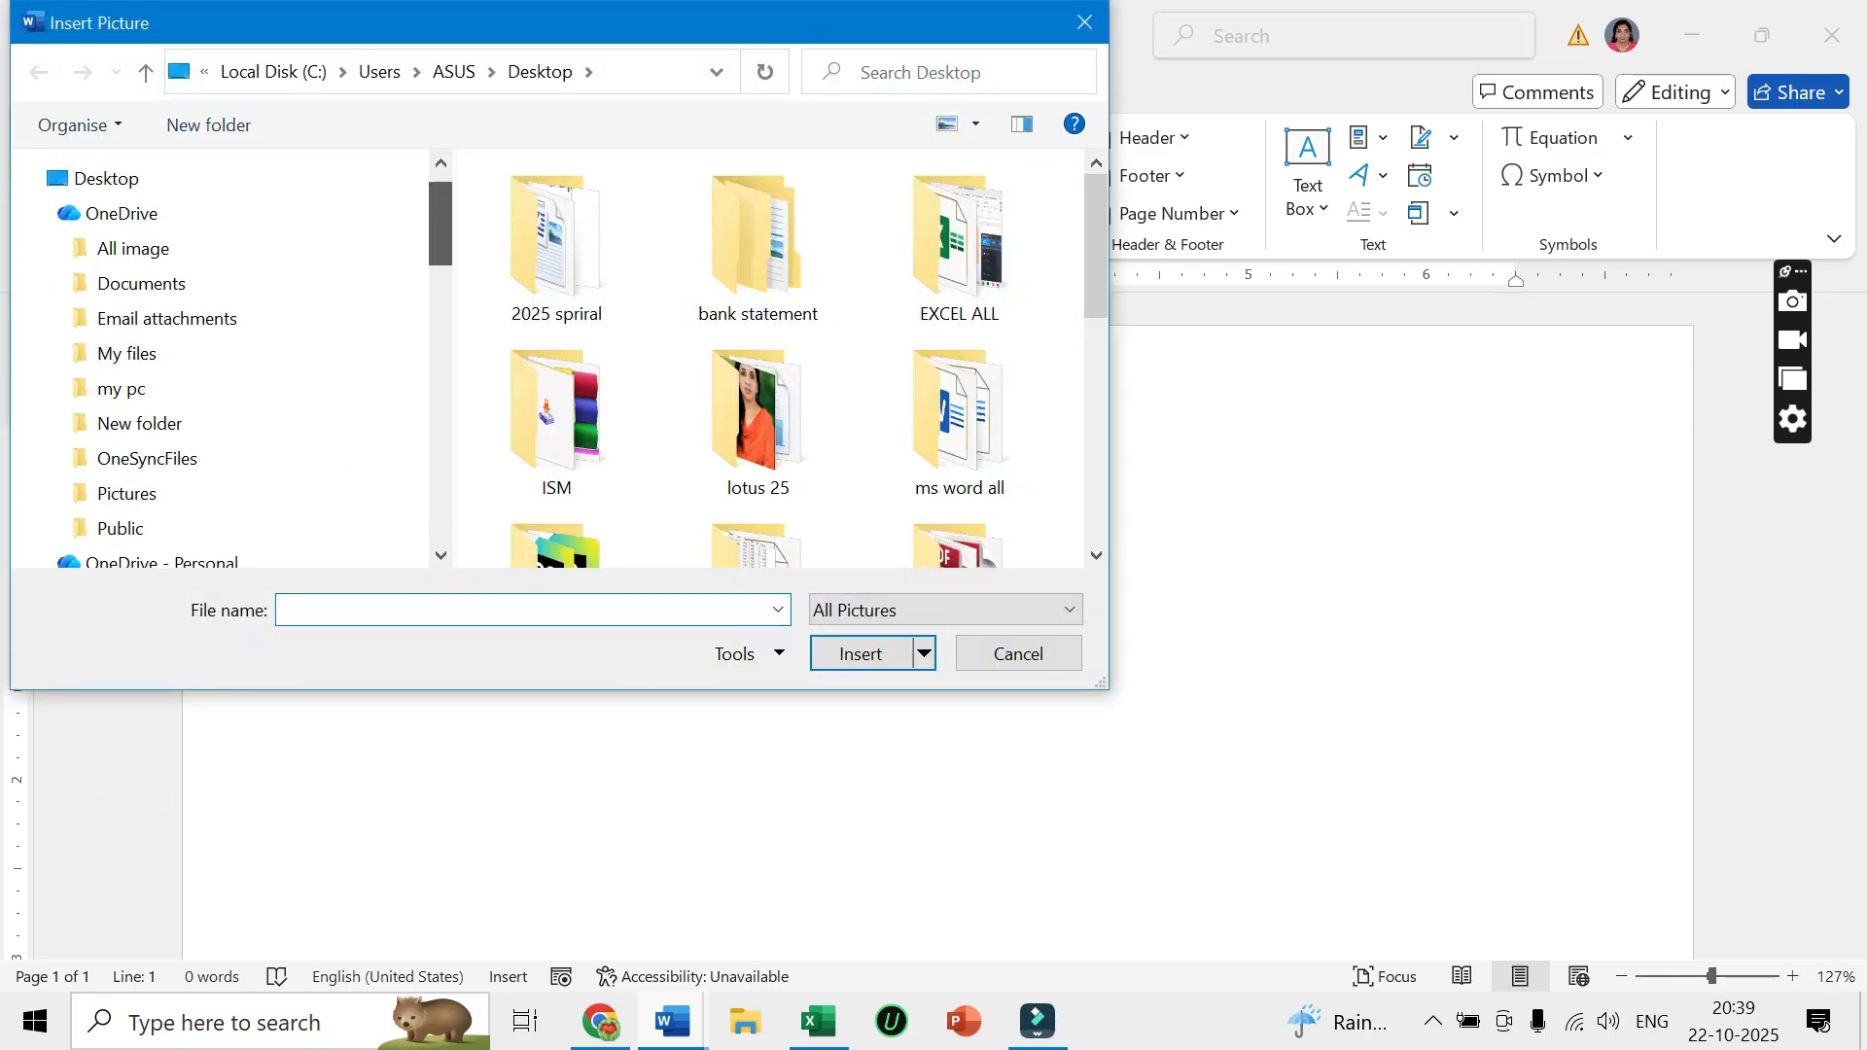
pyautogui.moveTo(1095, 243); pyautogui.dragTo(1095, 421)
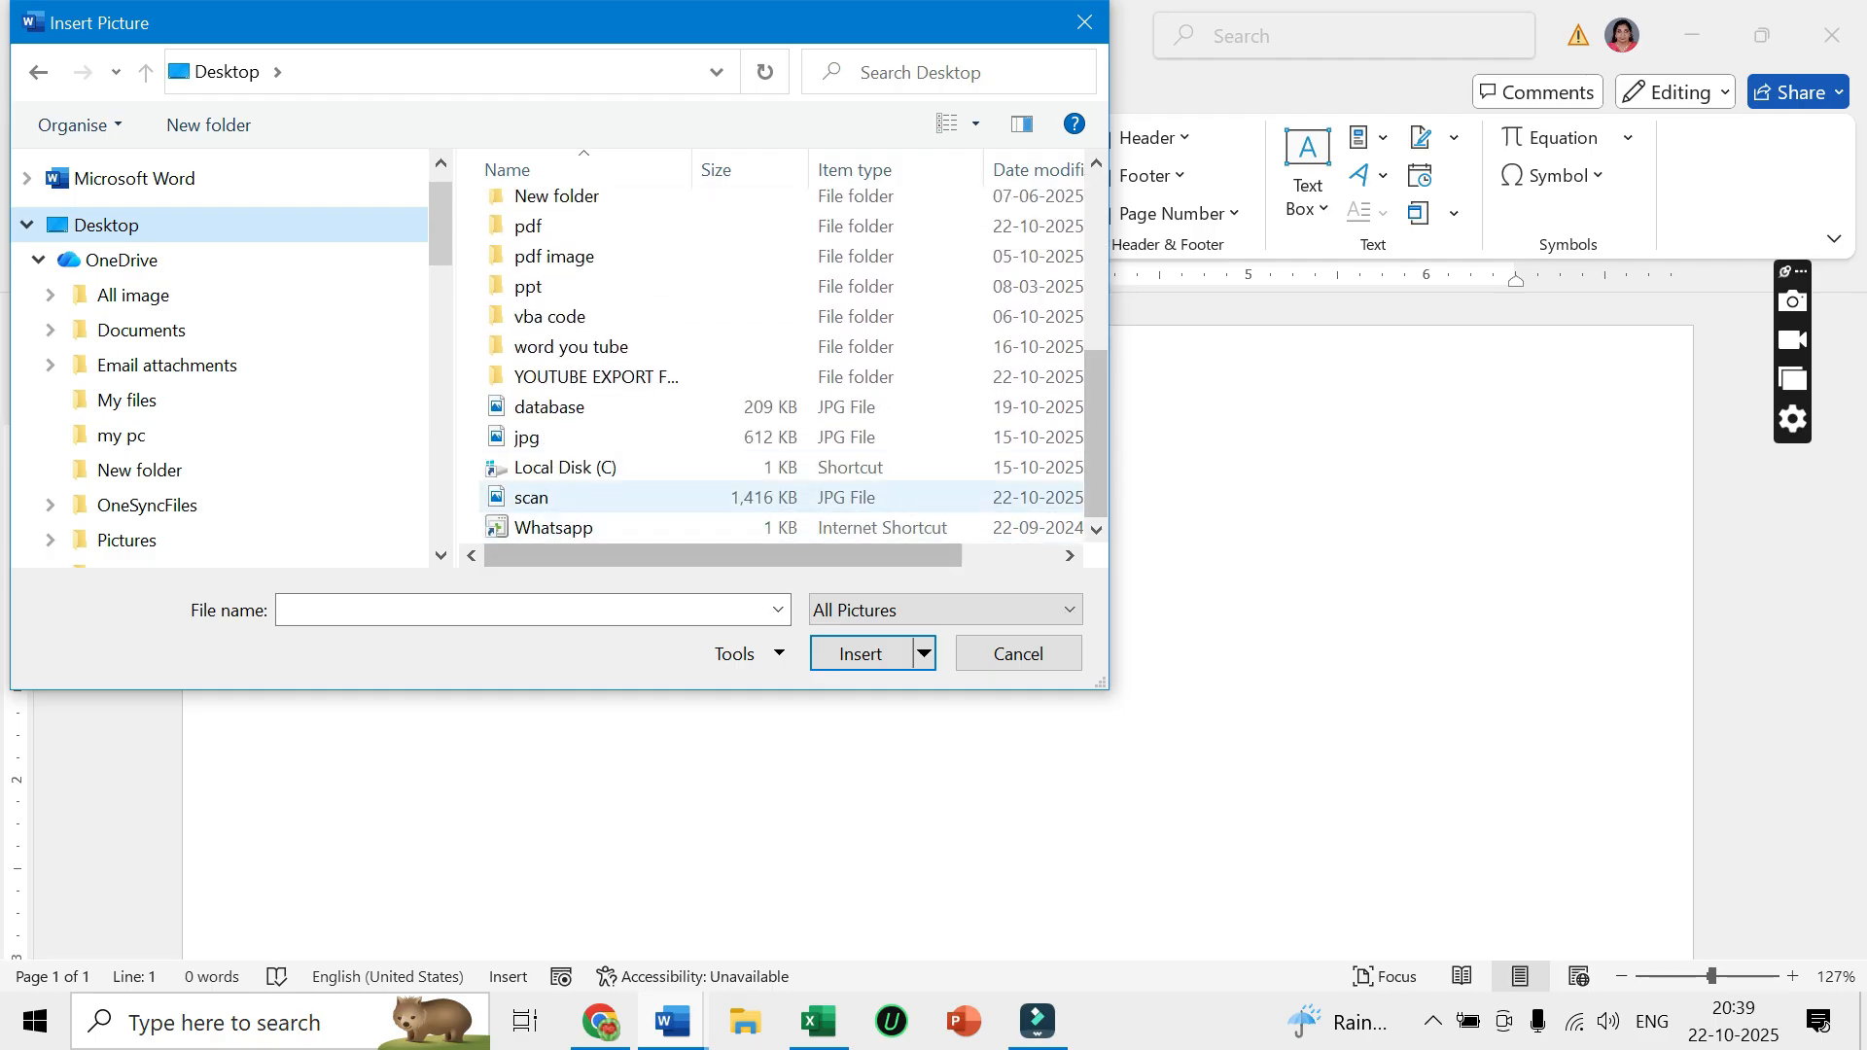
pyautogui.click(544, 497)
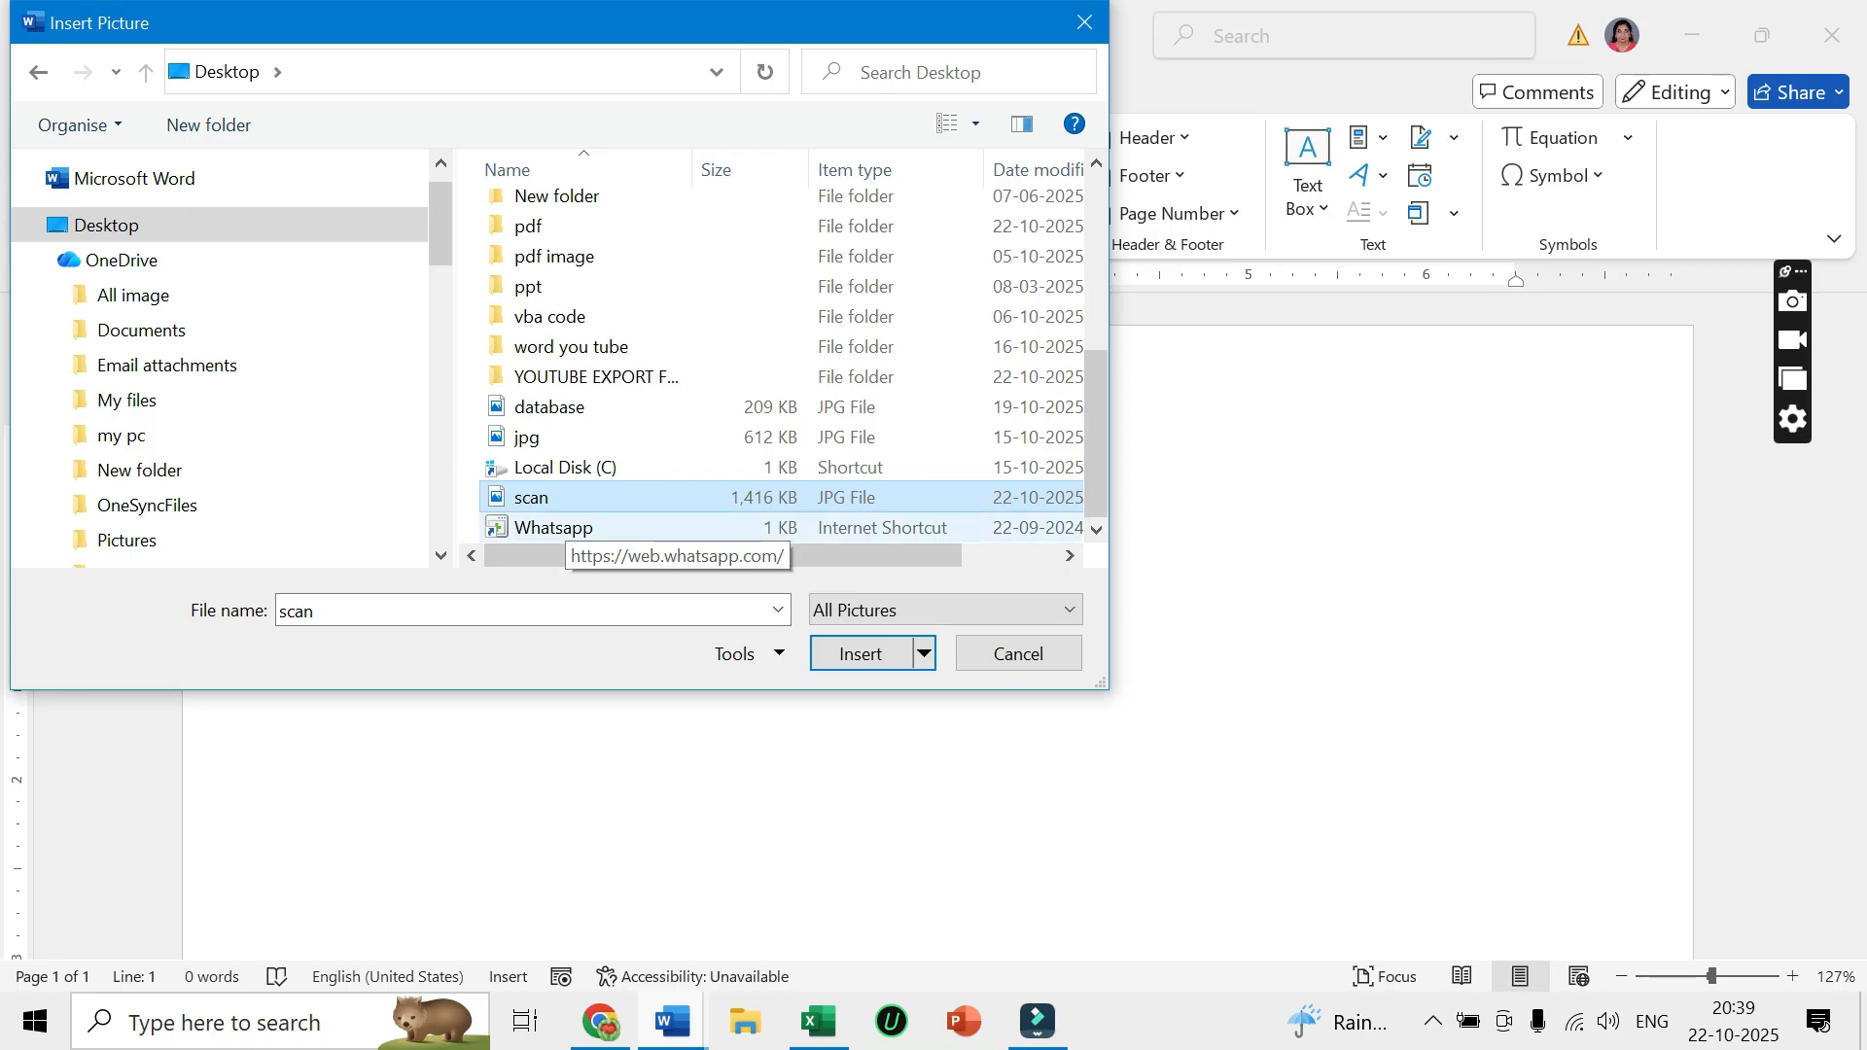
pyautogui.click(860, 653)
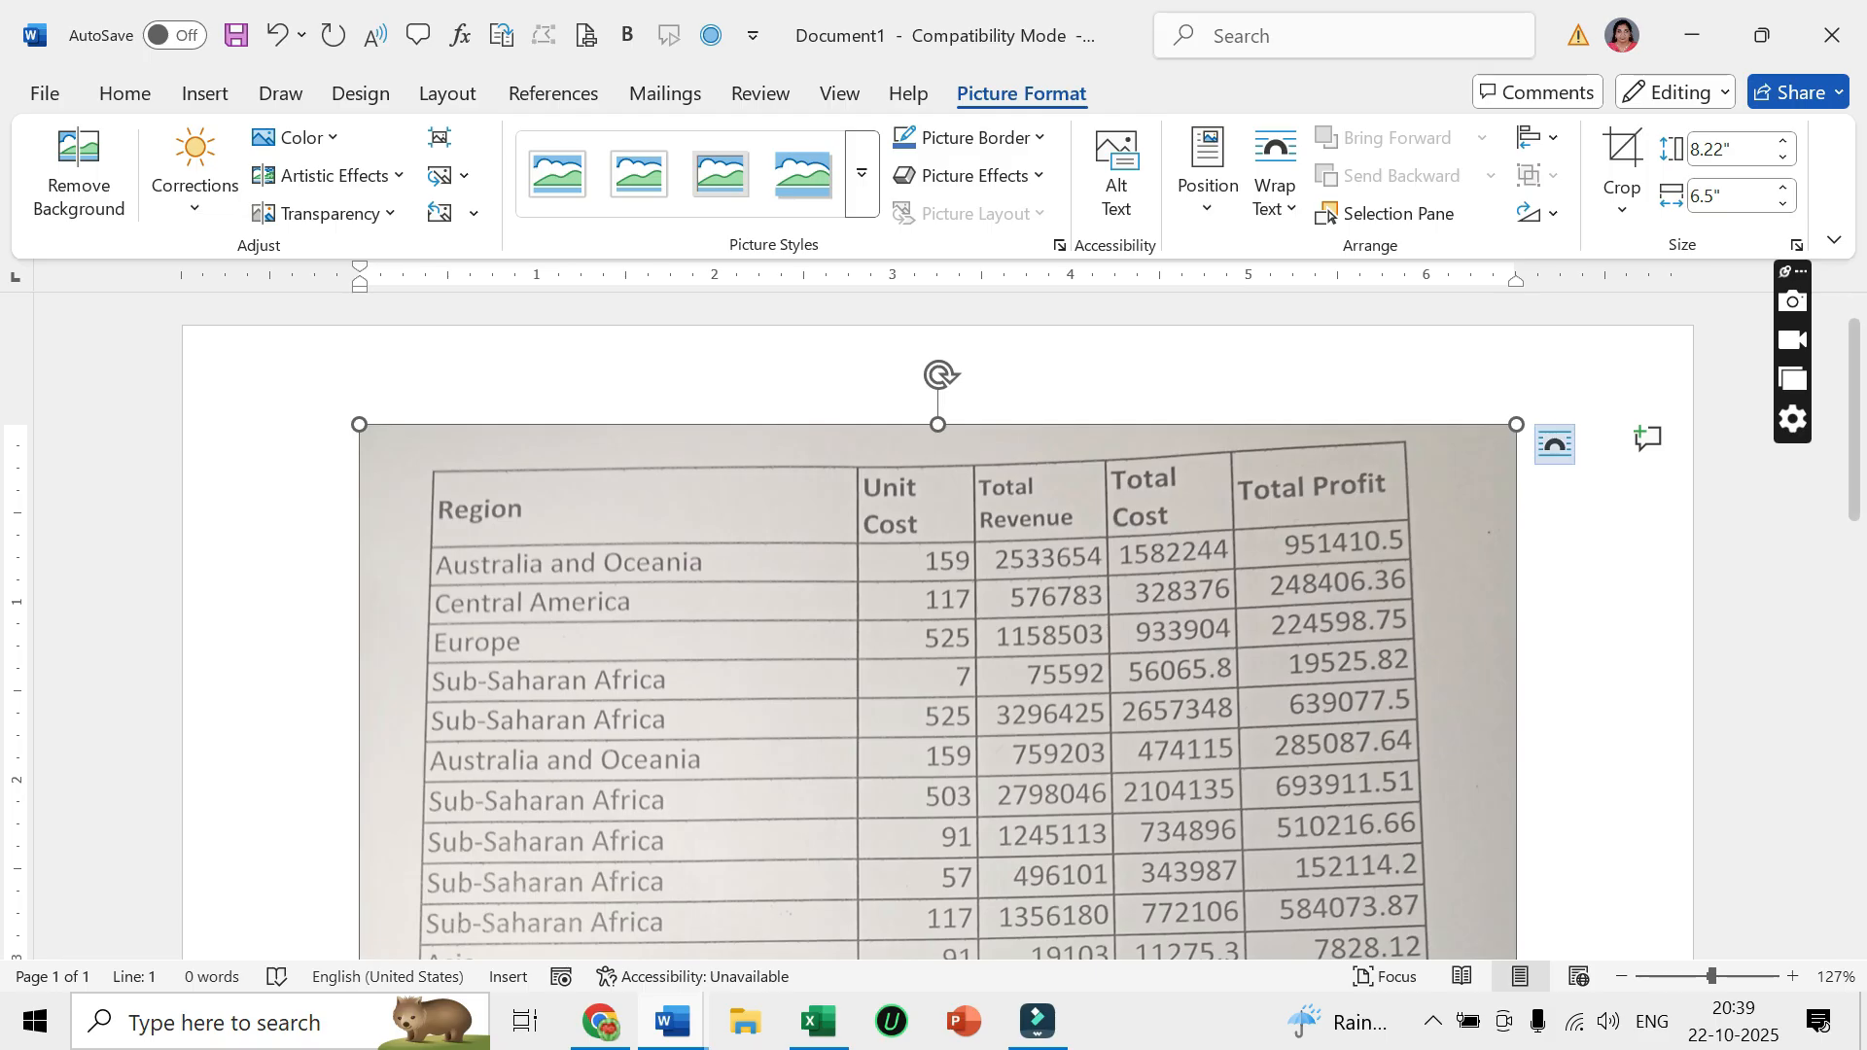
# Set the scan picture's text wrapping to Tight and crop its upper and side edges to about 8.16" high by 6.09" wide.
pyautogui.click(1555, 445)
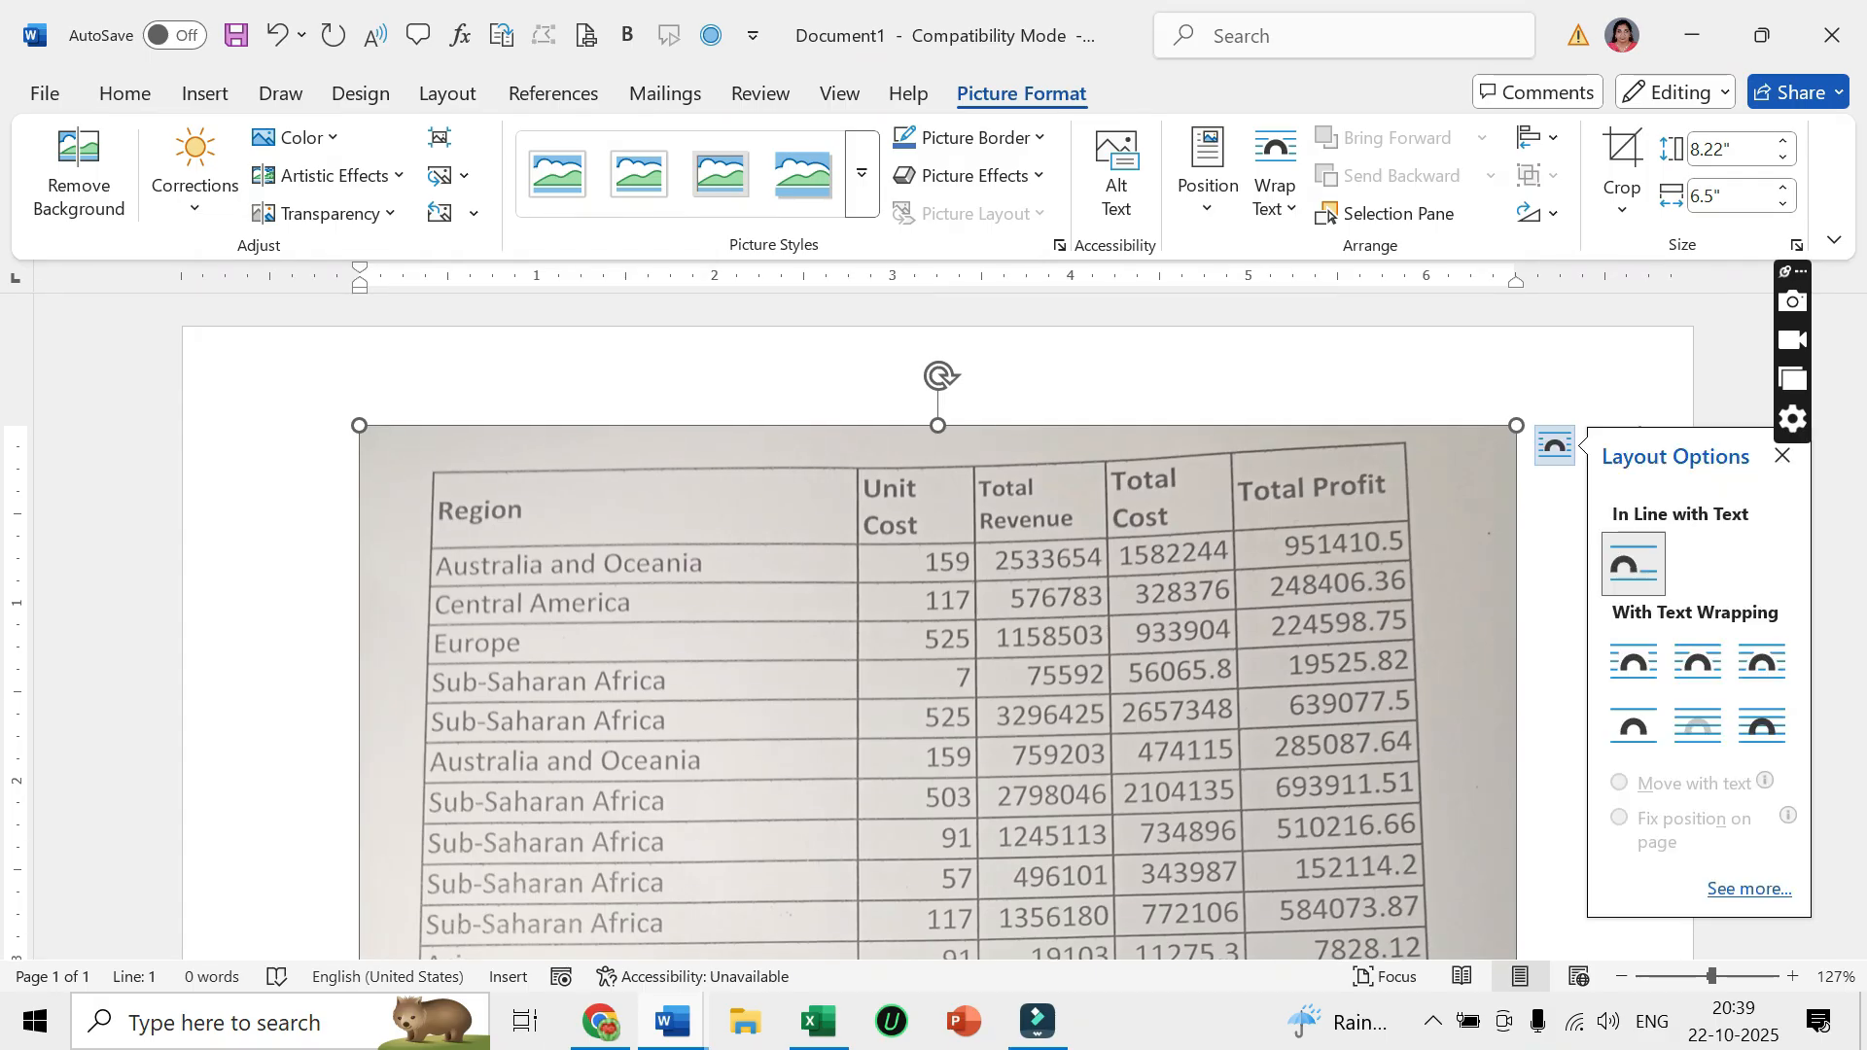
pyautogui.click(1698, 662)
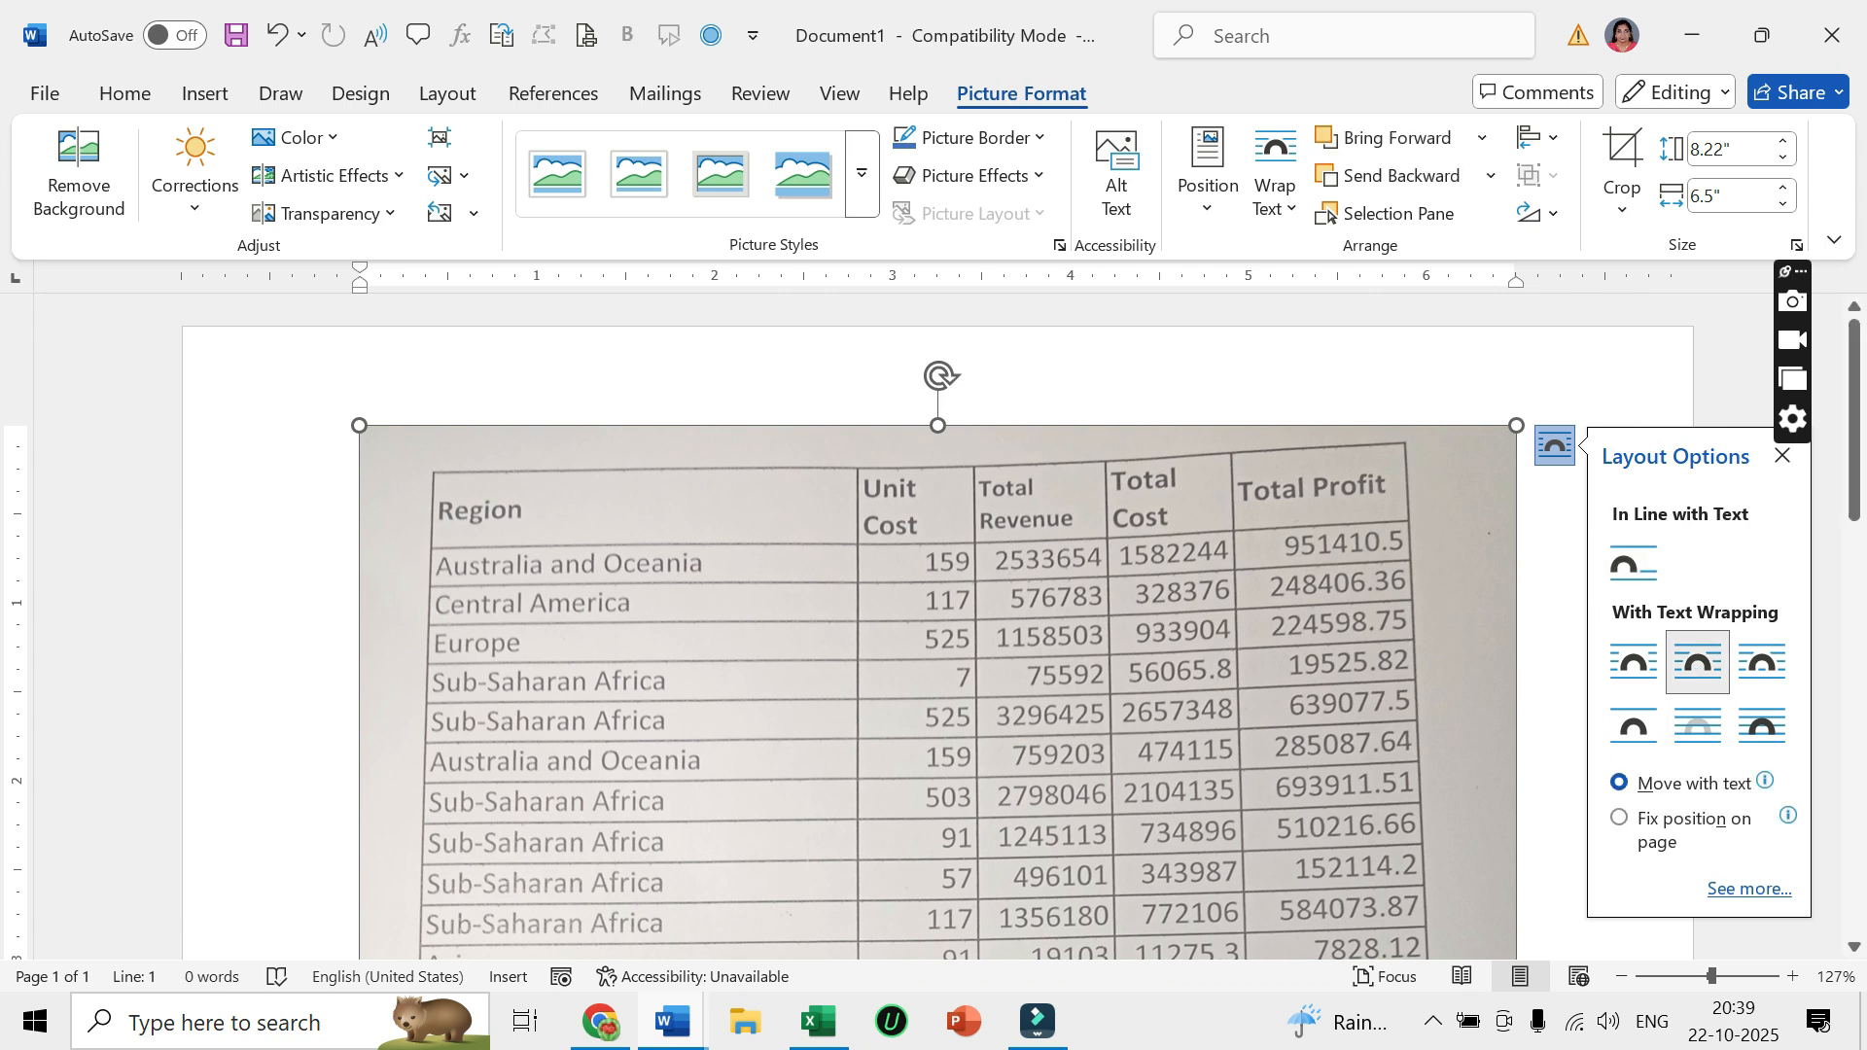
pyautogui.click(1622, 209)
pyautogui.click(1643, 251)
pyautogui.moveTo(1511, 431); pyautogui.dragTo(1467, 436)
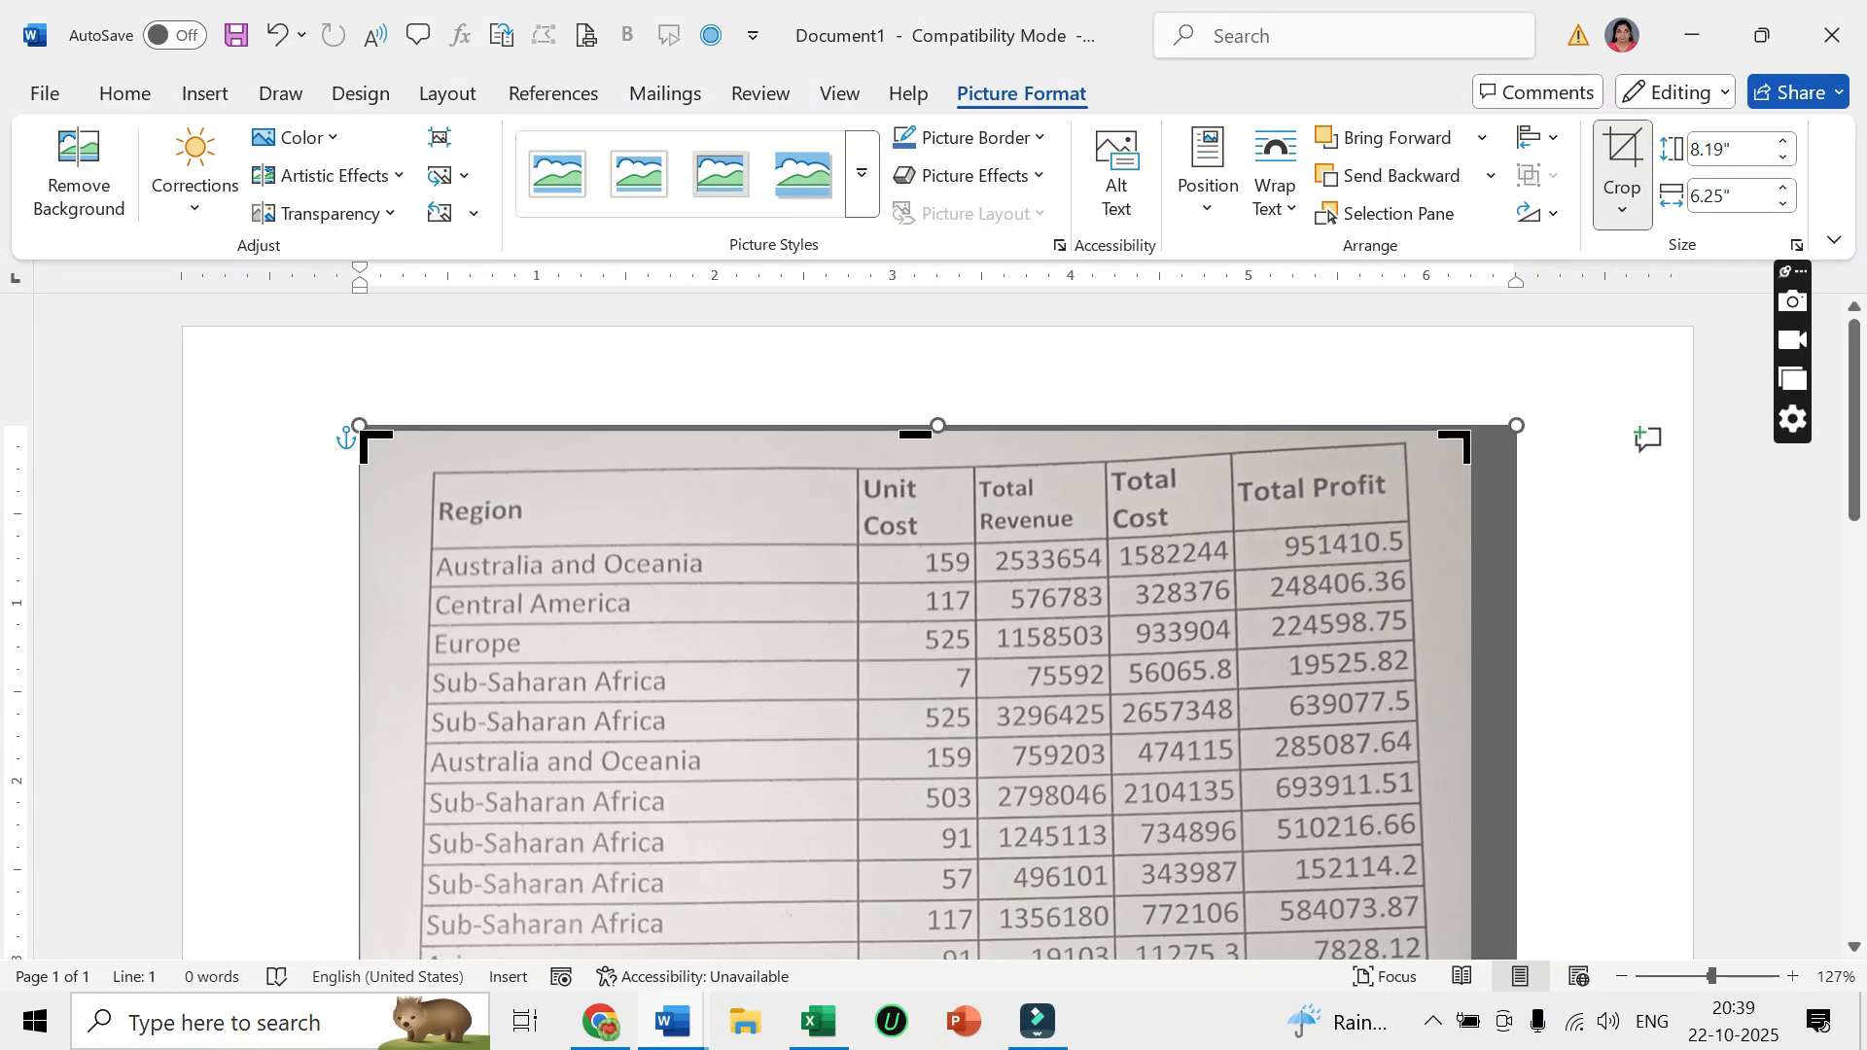
pyautogui.moveTo(361, 434); pyautogui.dragTo(389, 440)
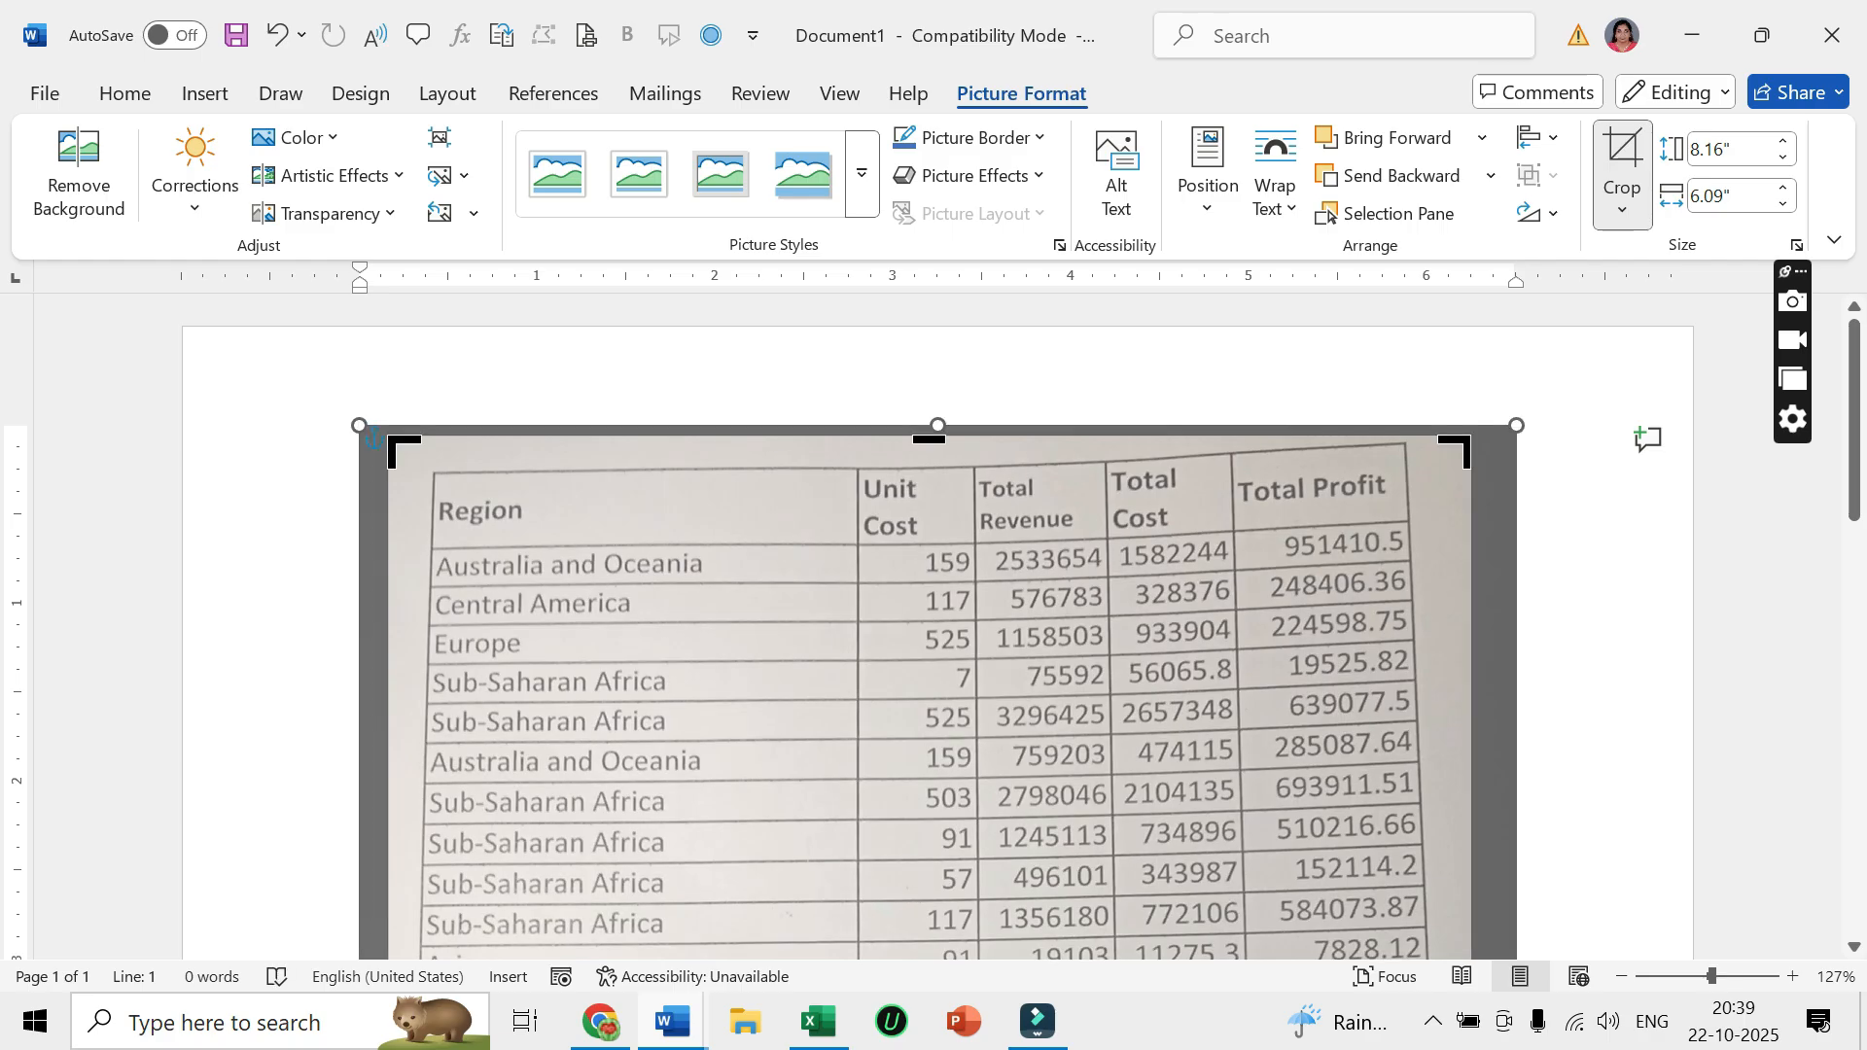
pyautogui.scroll(-8, 918, 428)
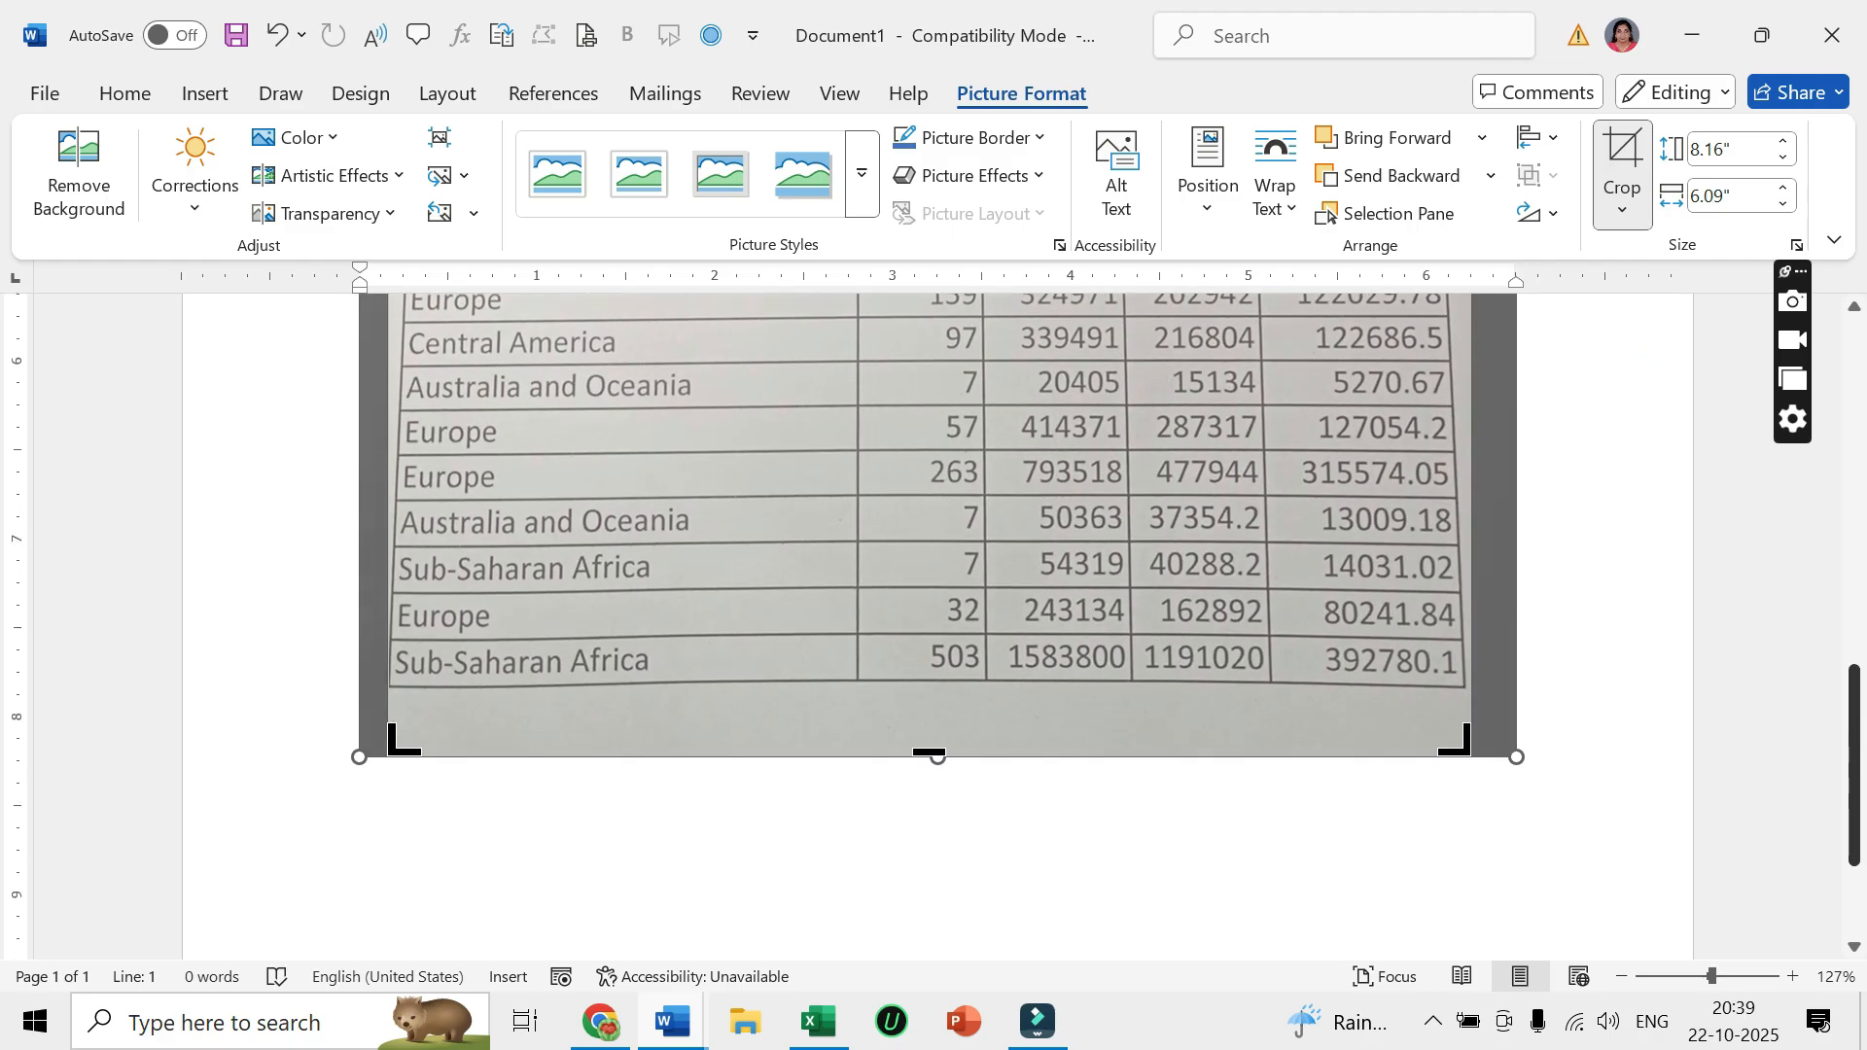
pyautogui.scroll(8, 918, 428)
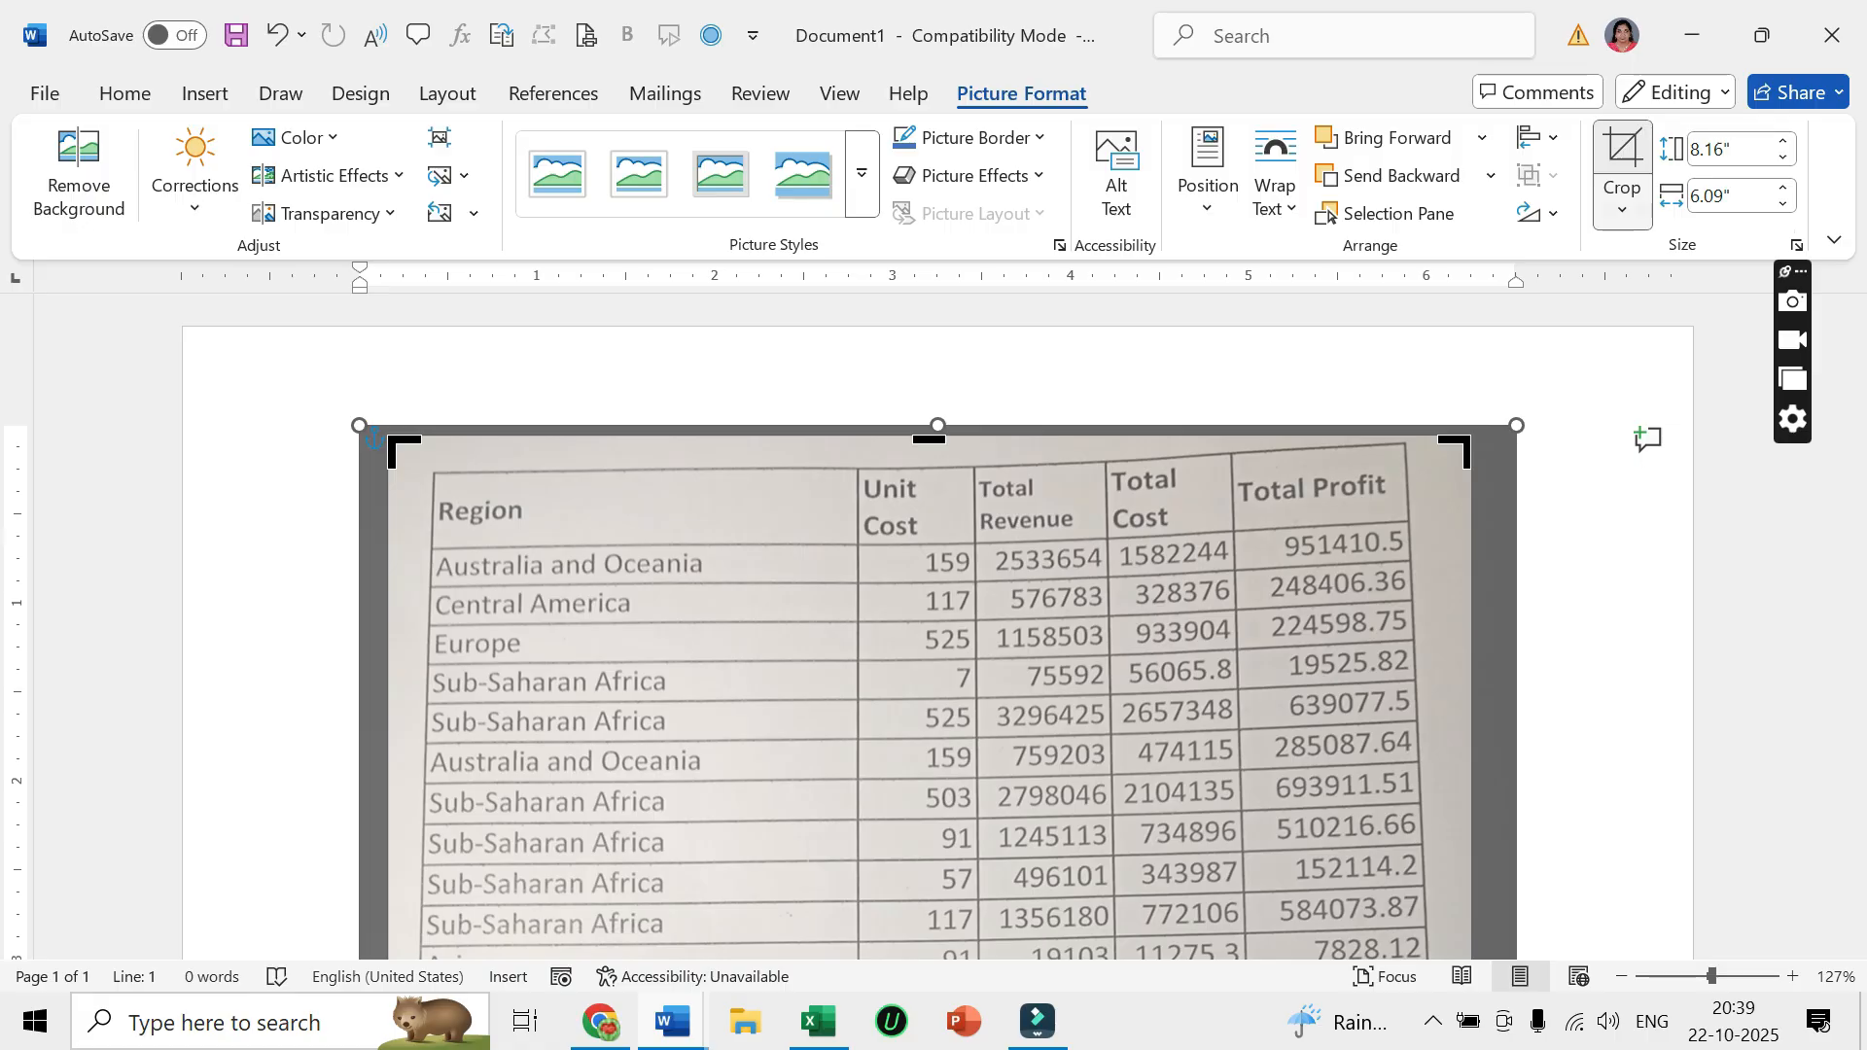
pyautogui.click(1622, 208)
pyautogui.click(1664, 255)
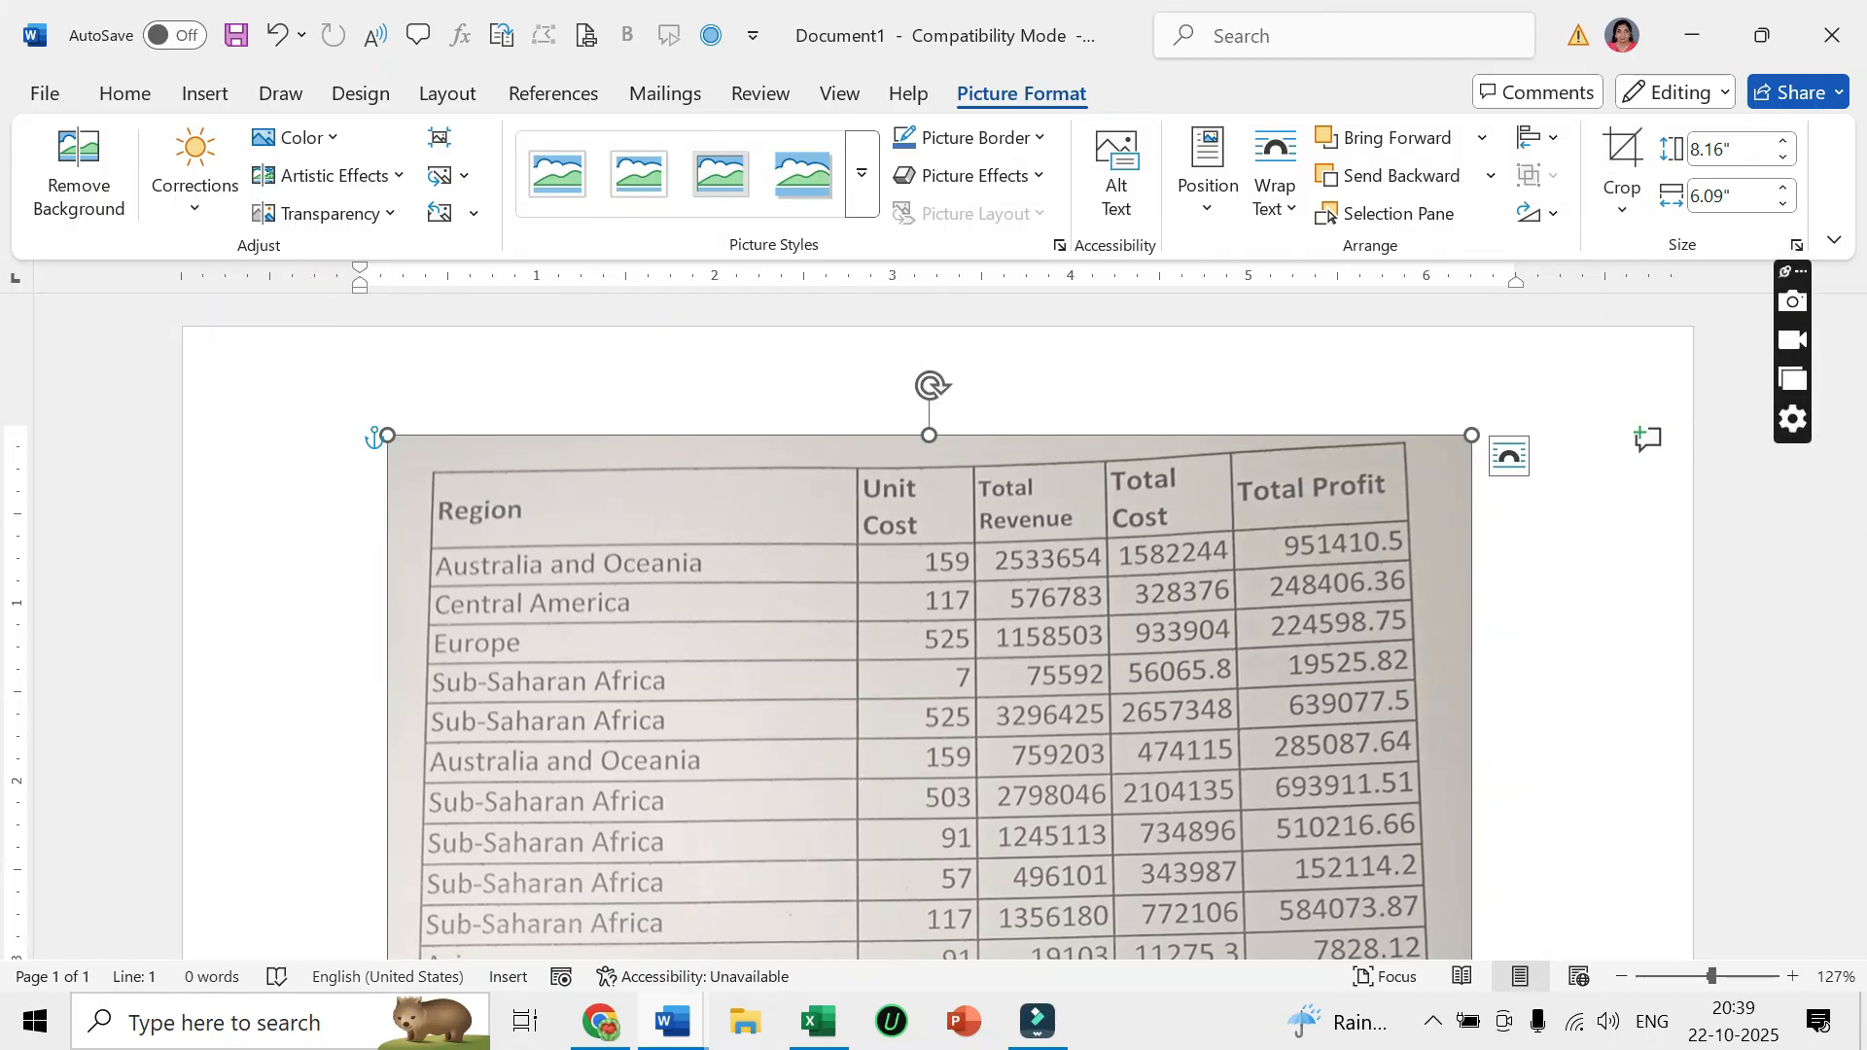
# Save the document containing the scan picture to the Desktop as a PDF named "scan 2".
pyautogui.hotkey('alt', 'f')
pyautogui.press('a')
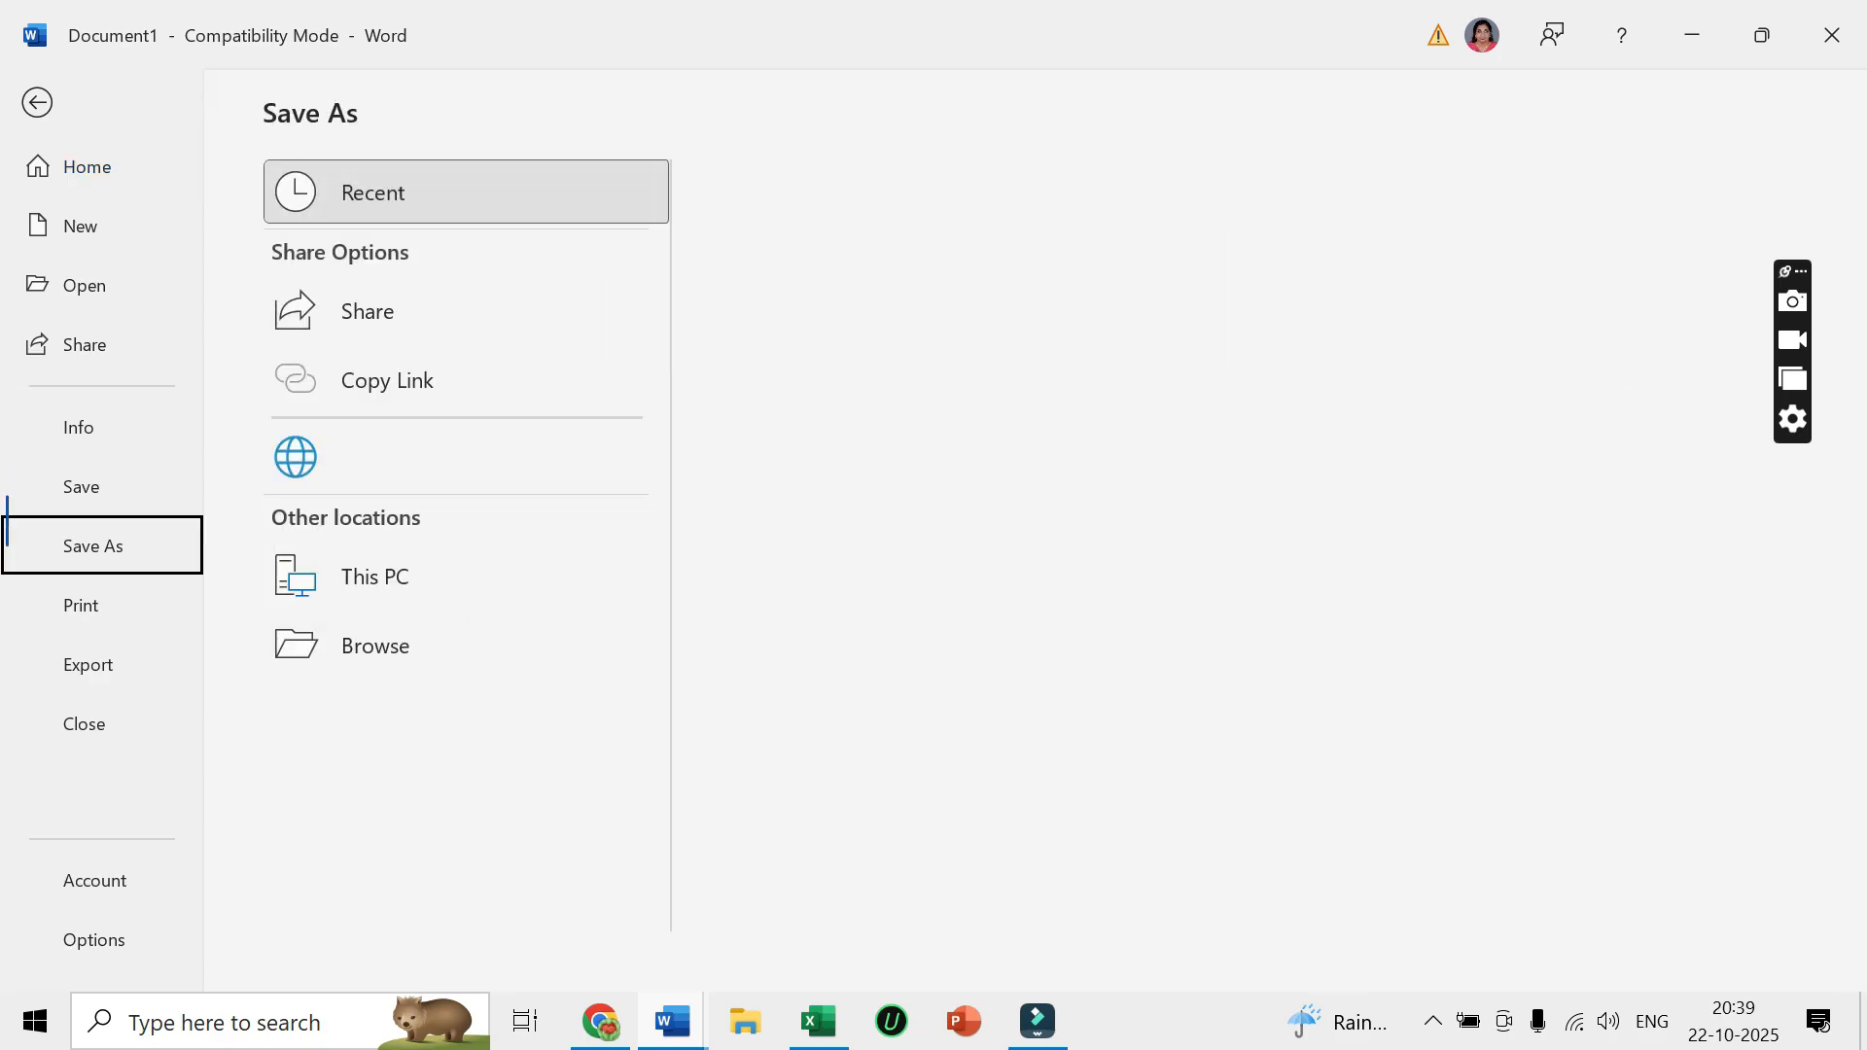
pyautogui.doubleClick(427, 576)
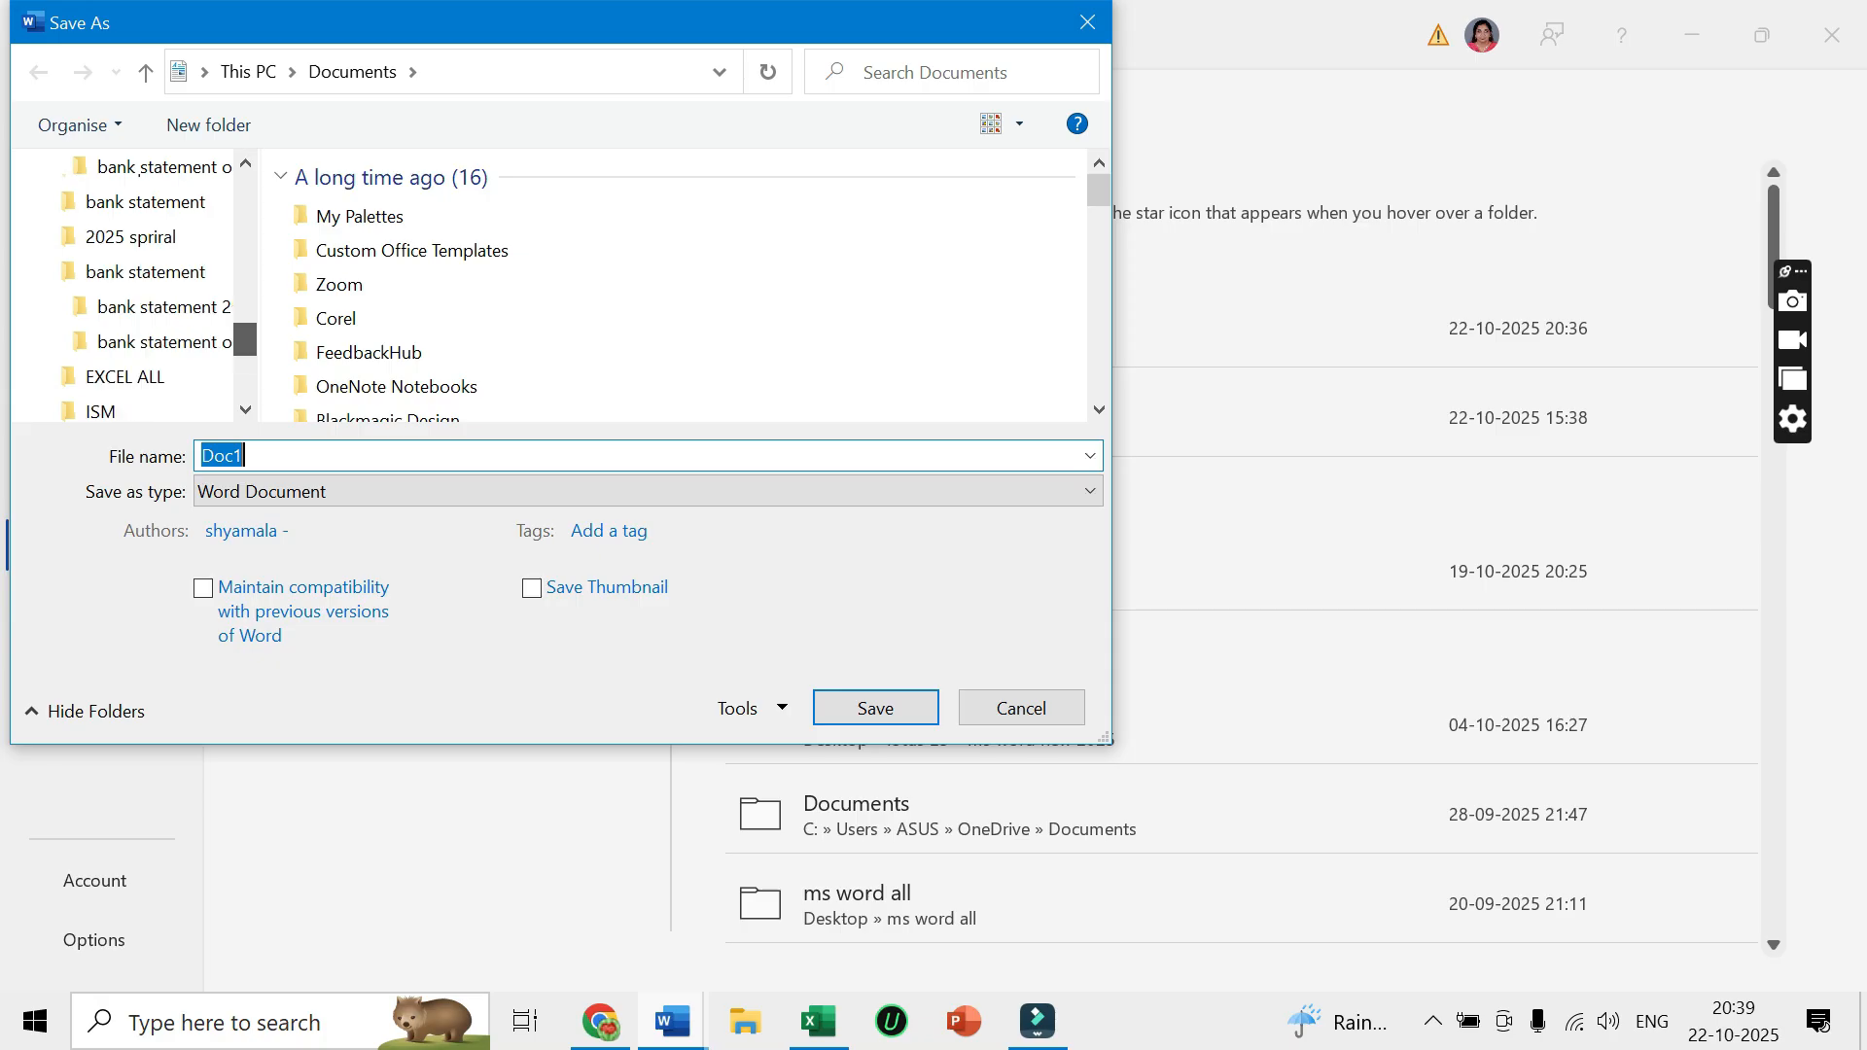
pyautogui.click(107, 272)
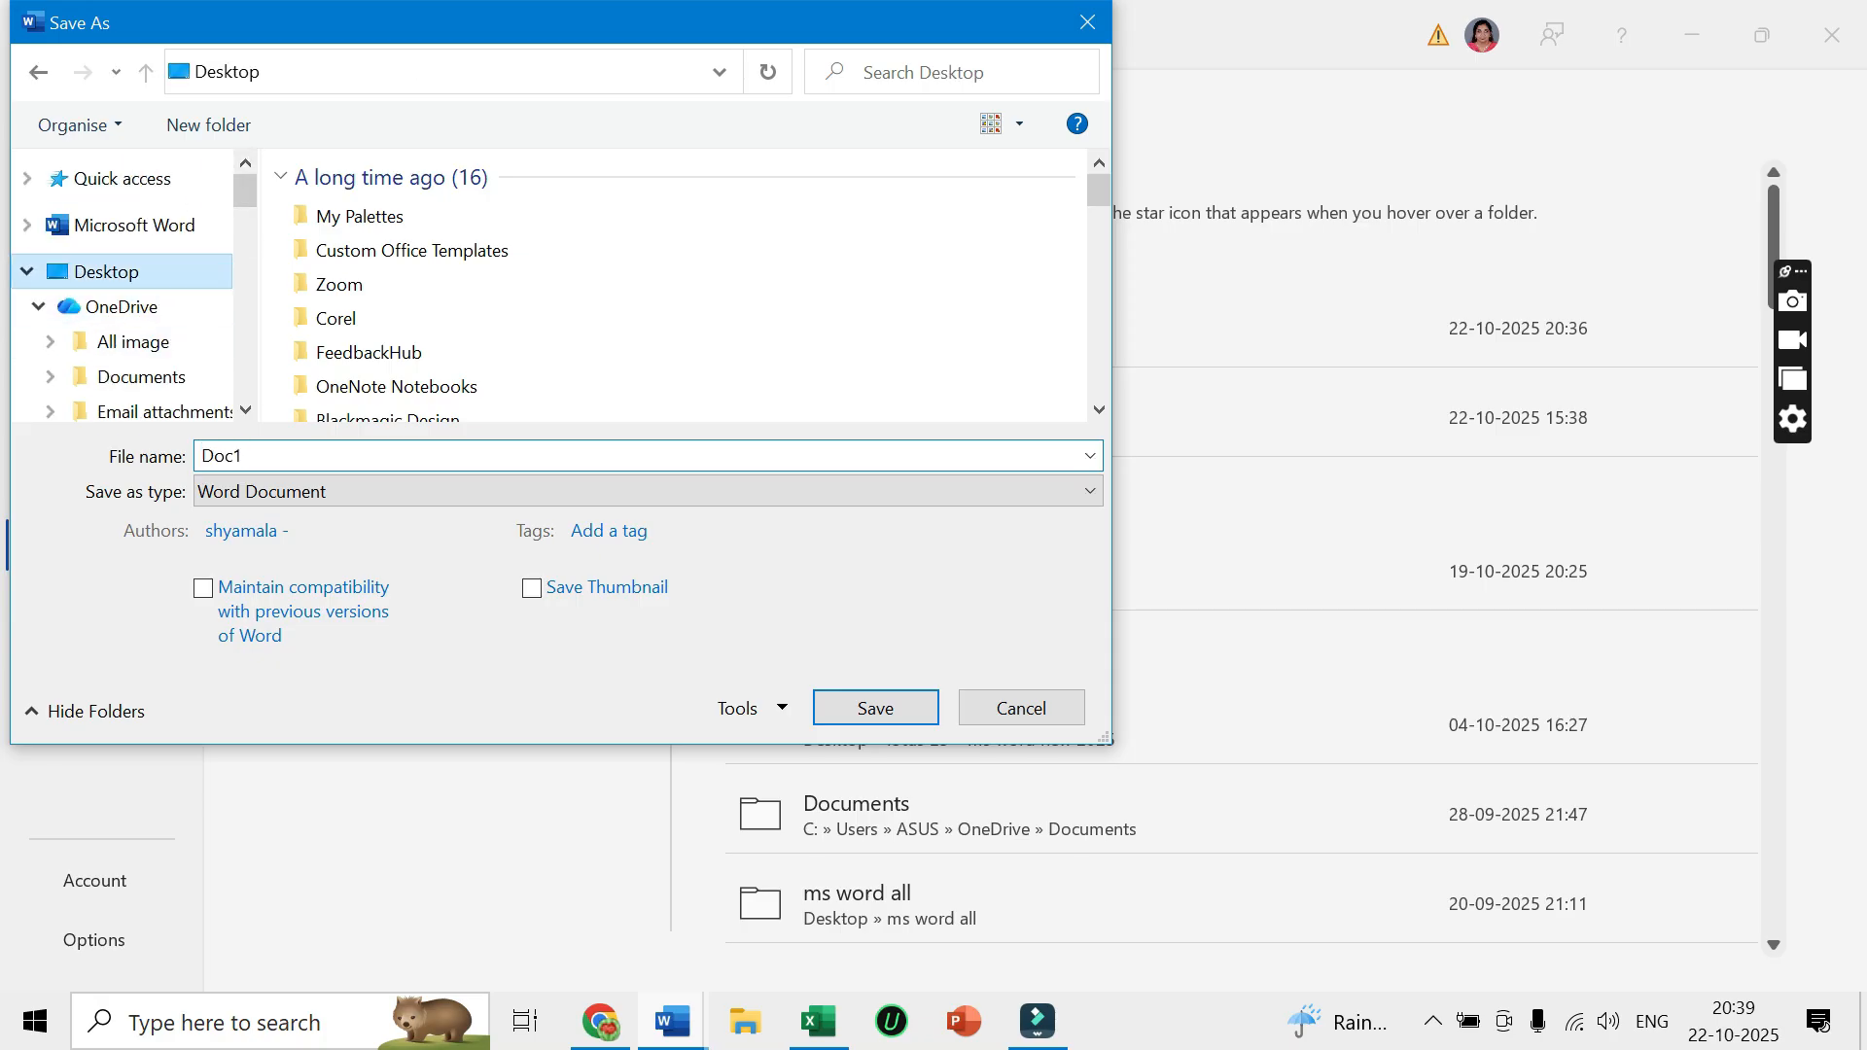
pyautogui.click(389, 491)
pyautogui.click(389, 667)
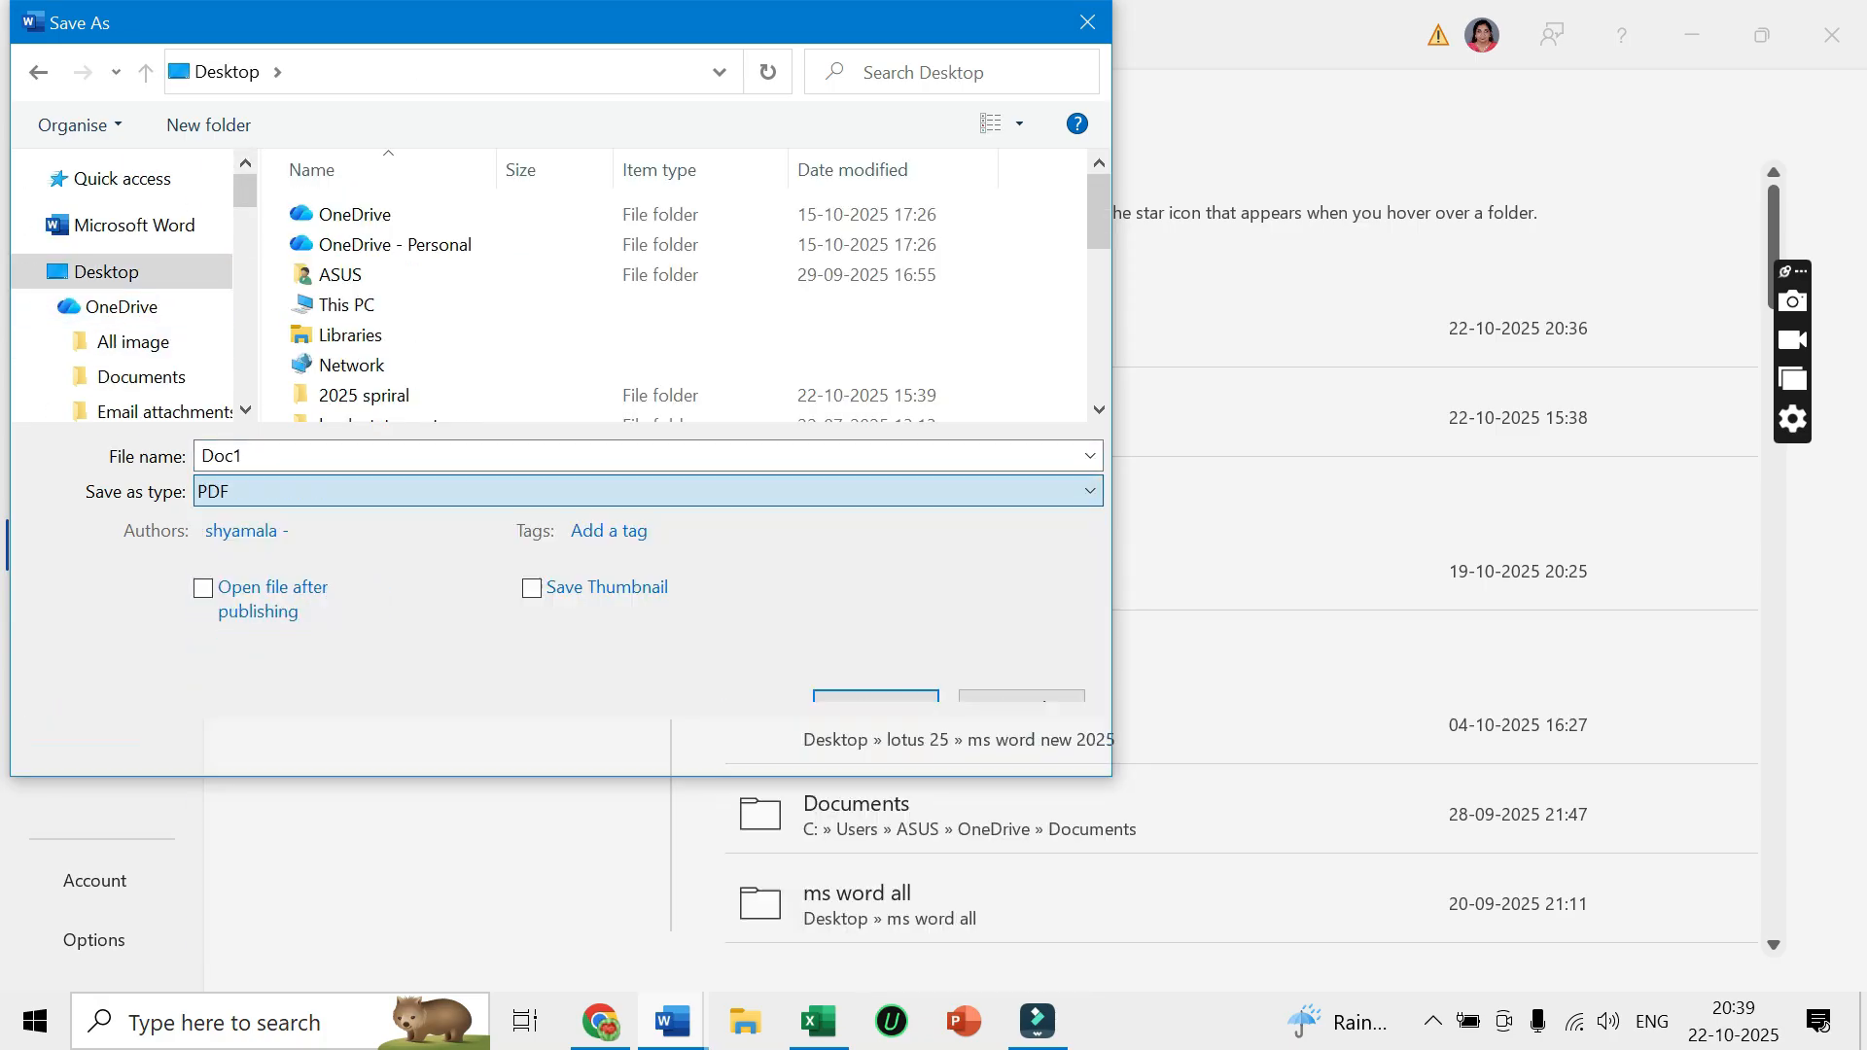
pyautogui.click(389, 456)
pyautogui.write('s')
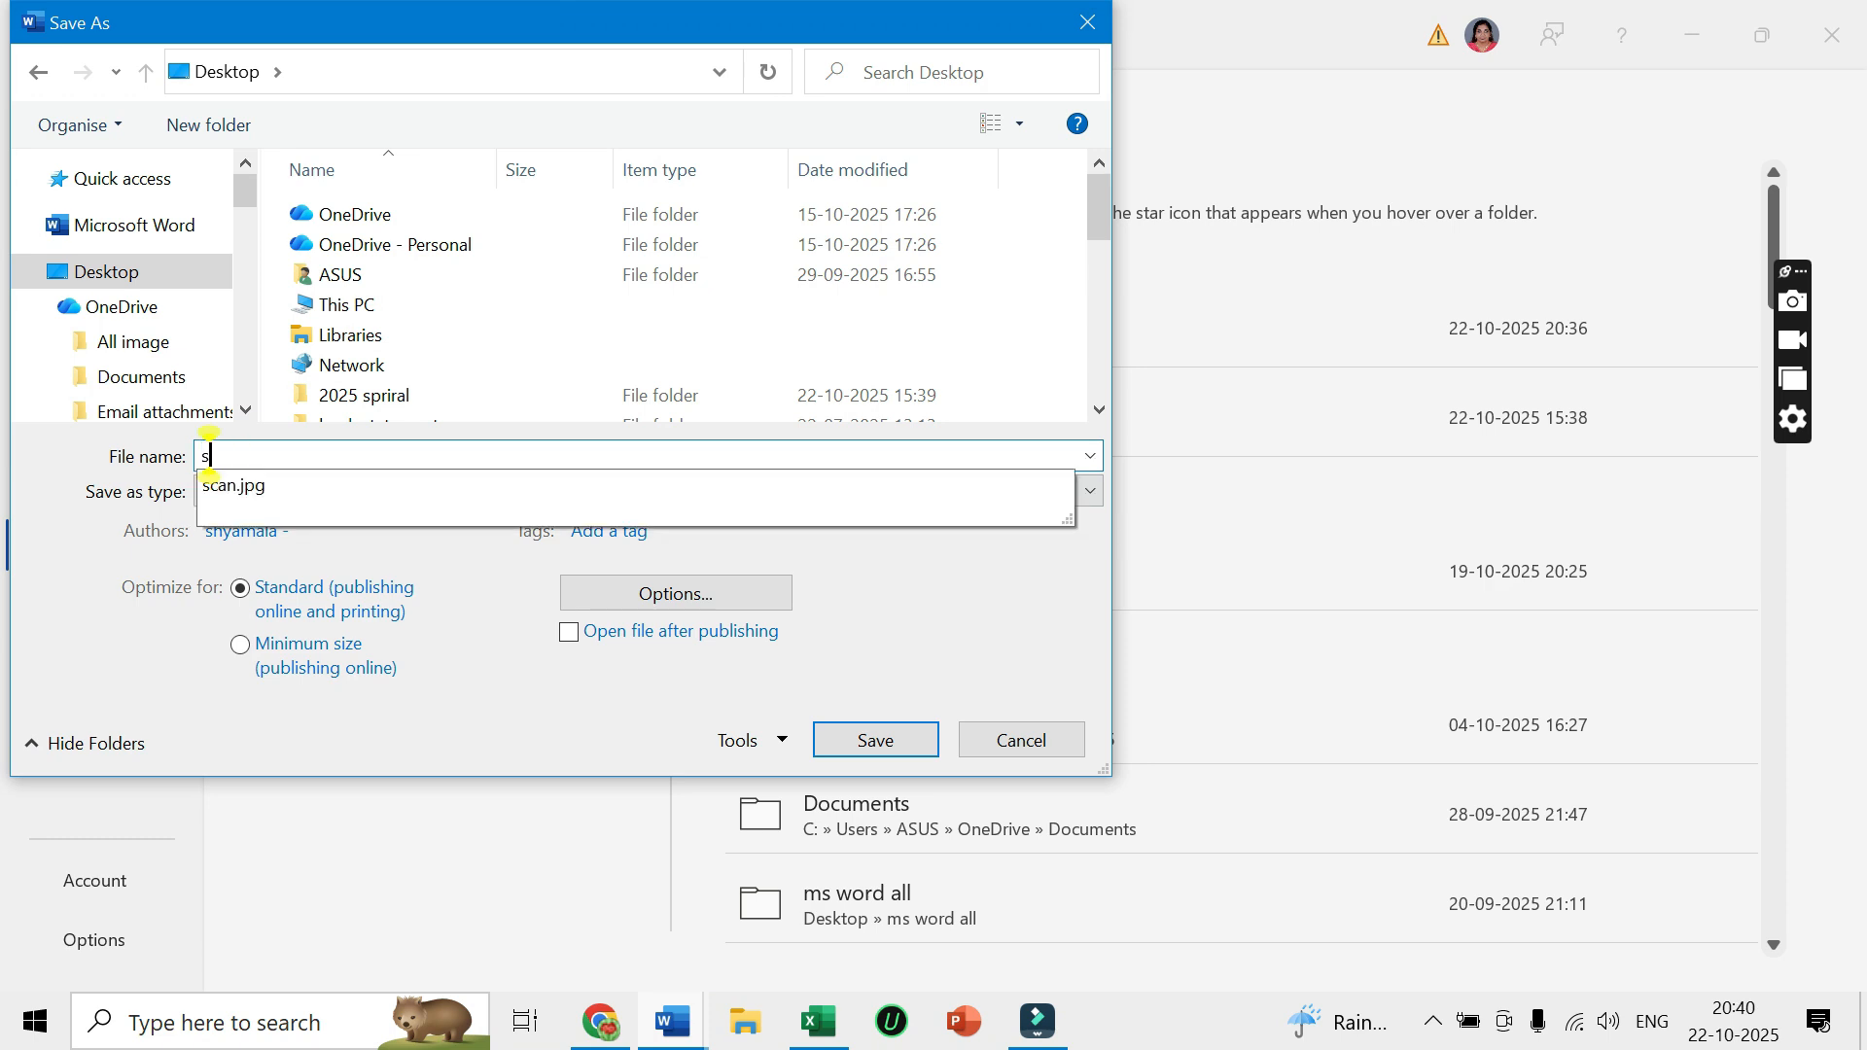
pyautogui.write('can 2')
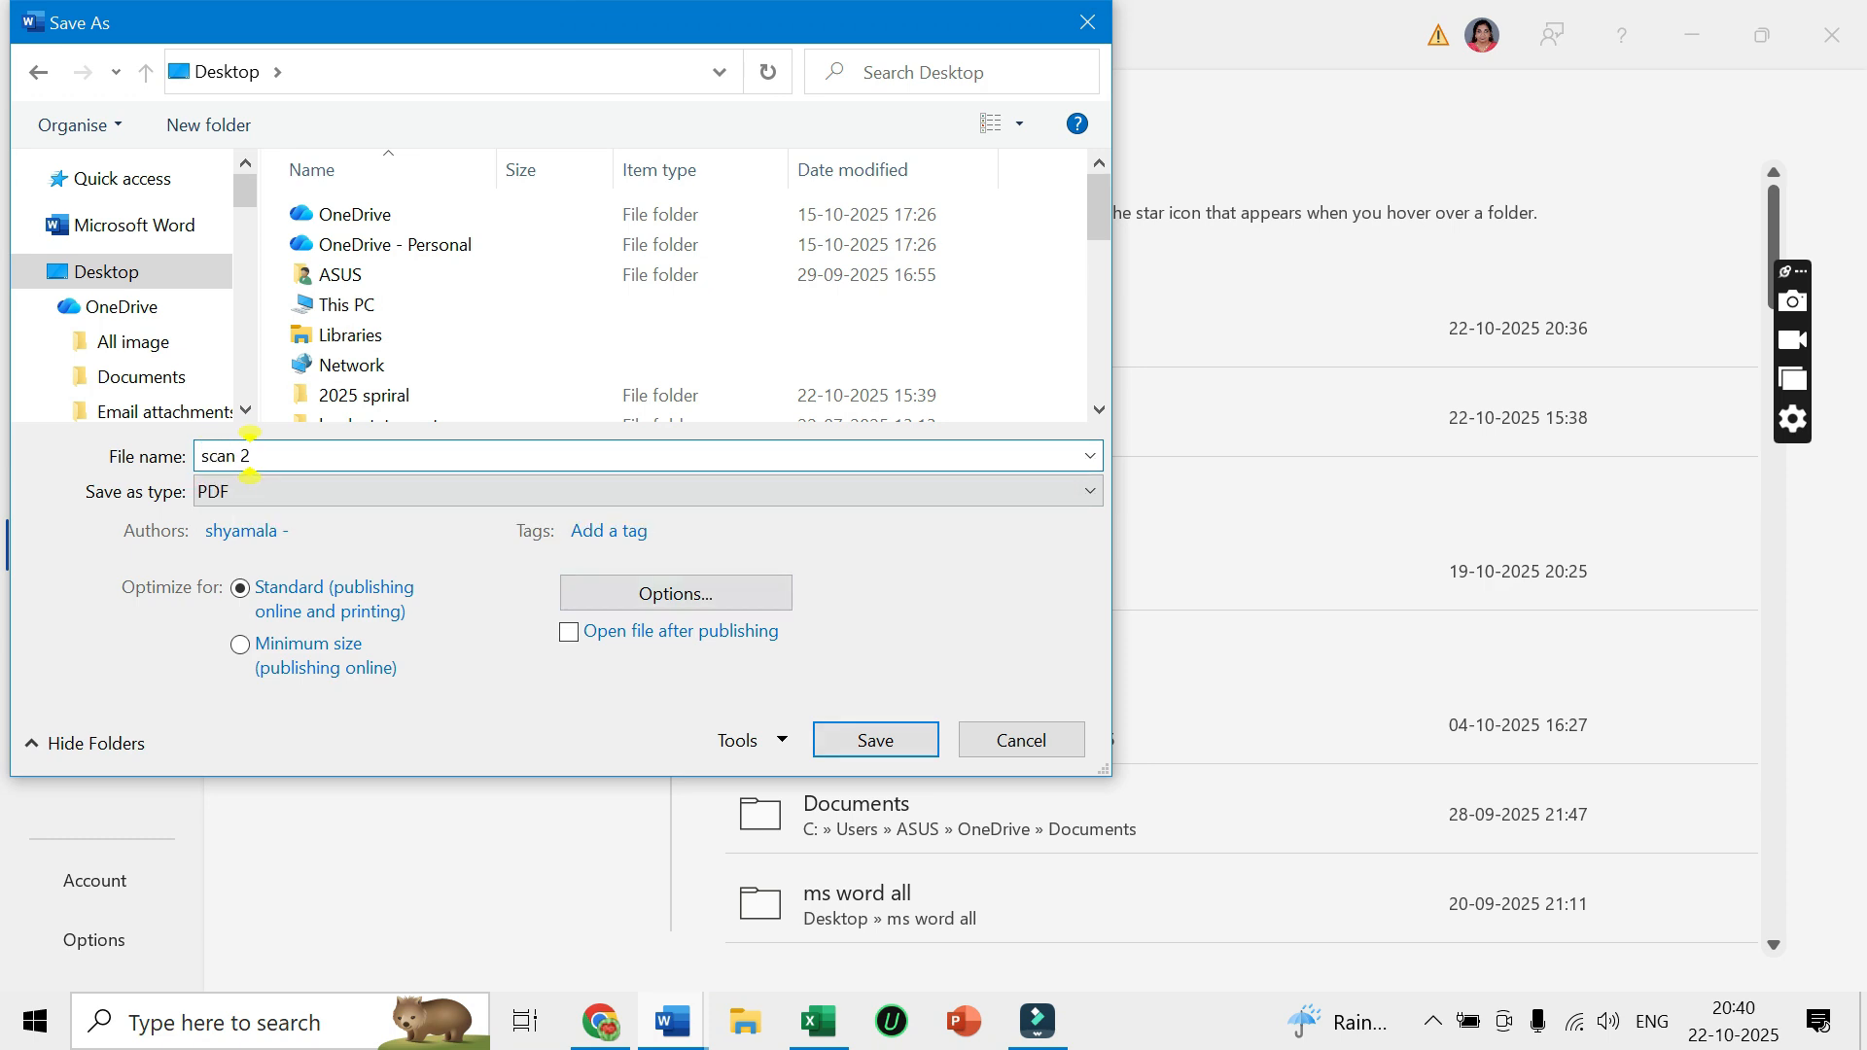
pyautogui.press('Return')
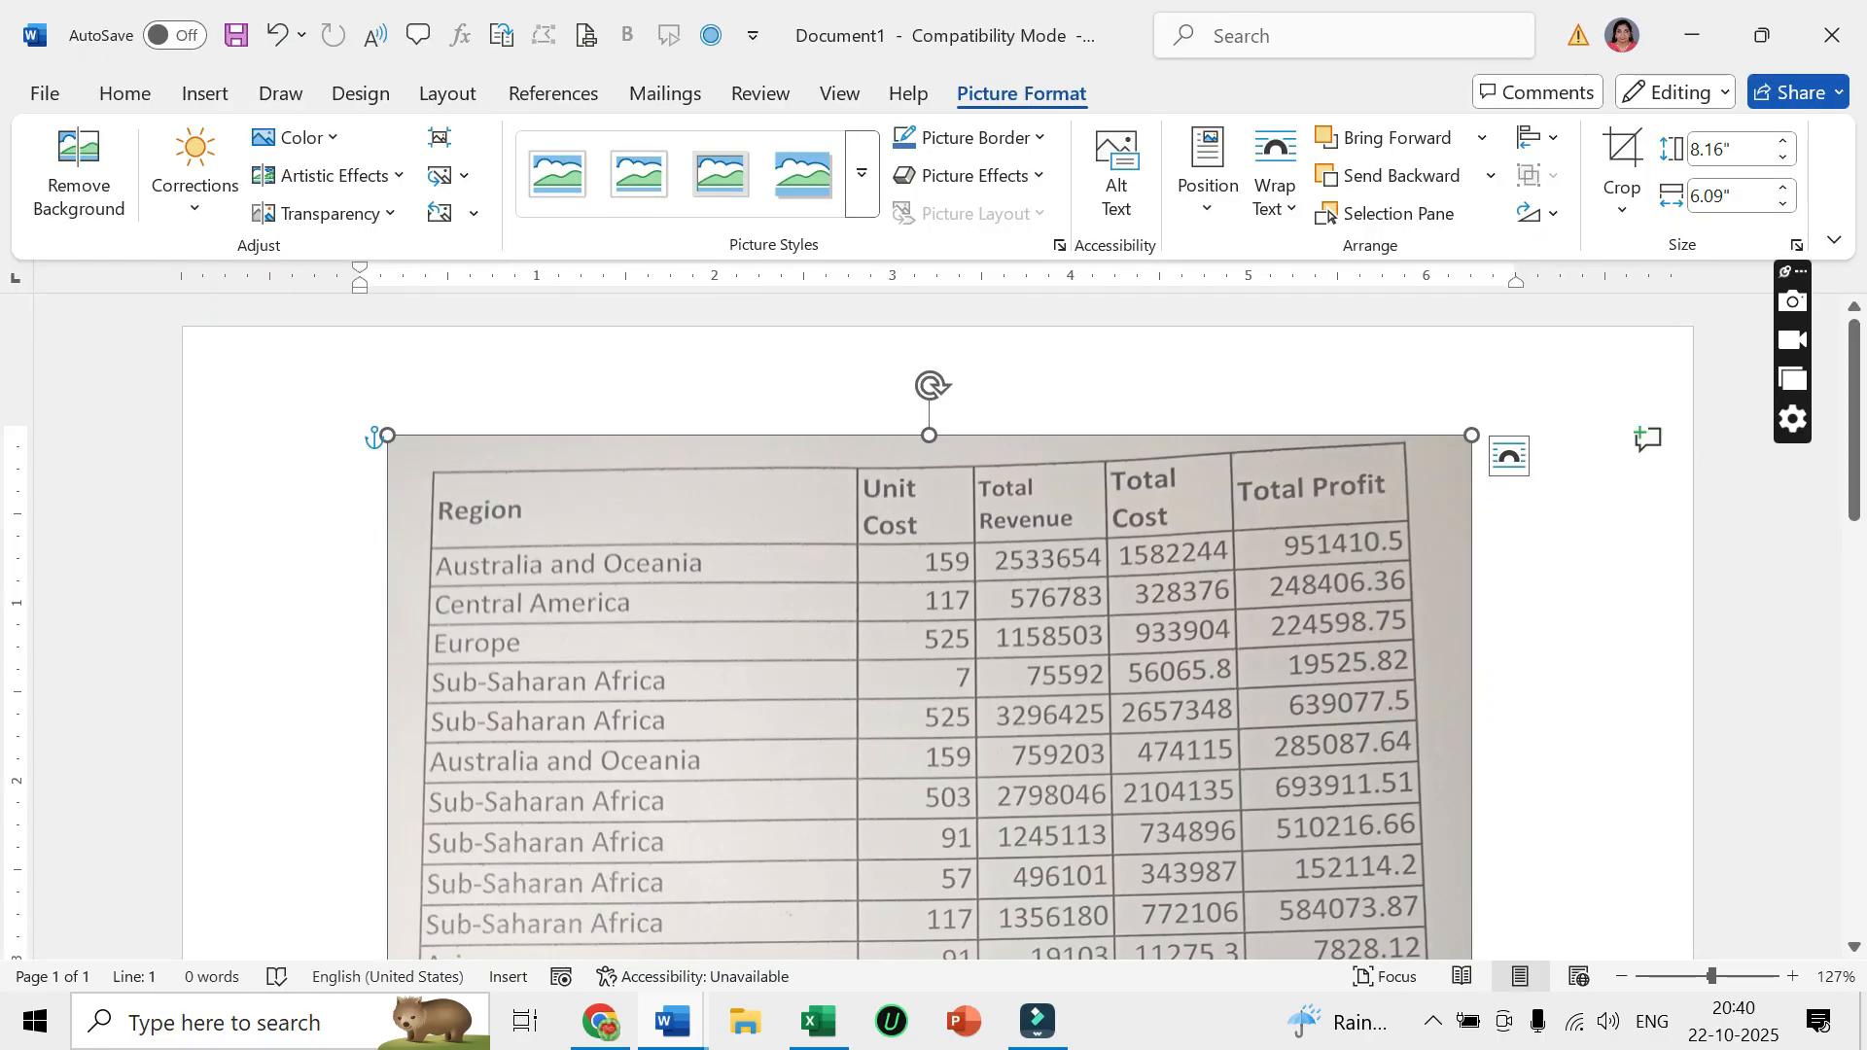
# Delete the scan picture from the document and open the "scan 2" PDF from the Desktop, accepting its conversion to an editable document.
pyautogui.press('Delete')
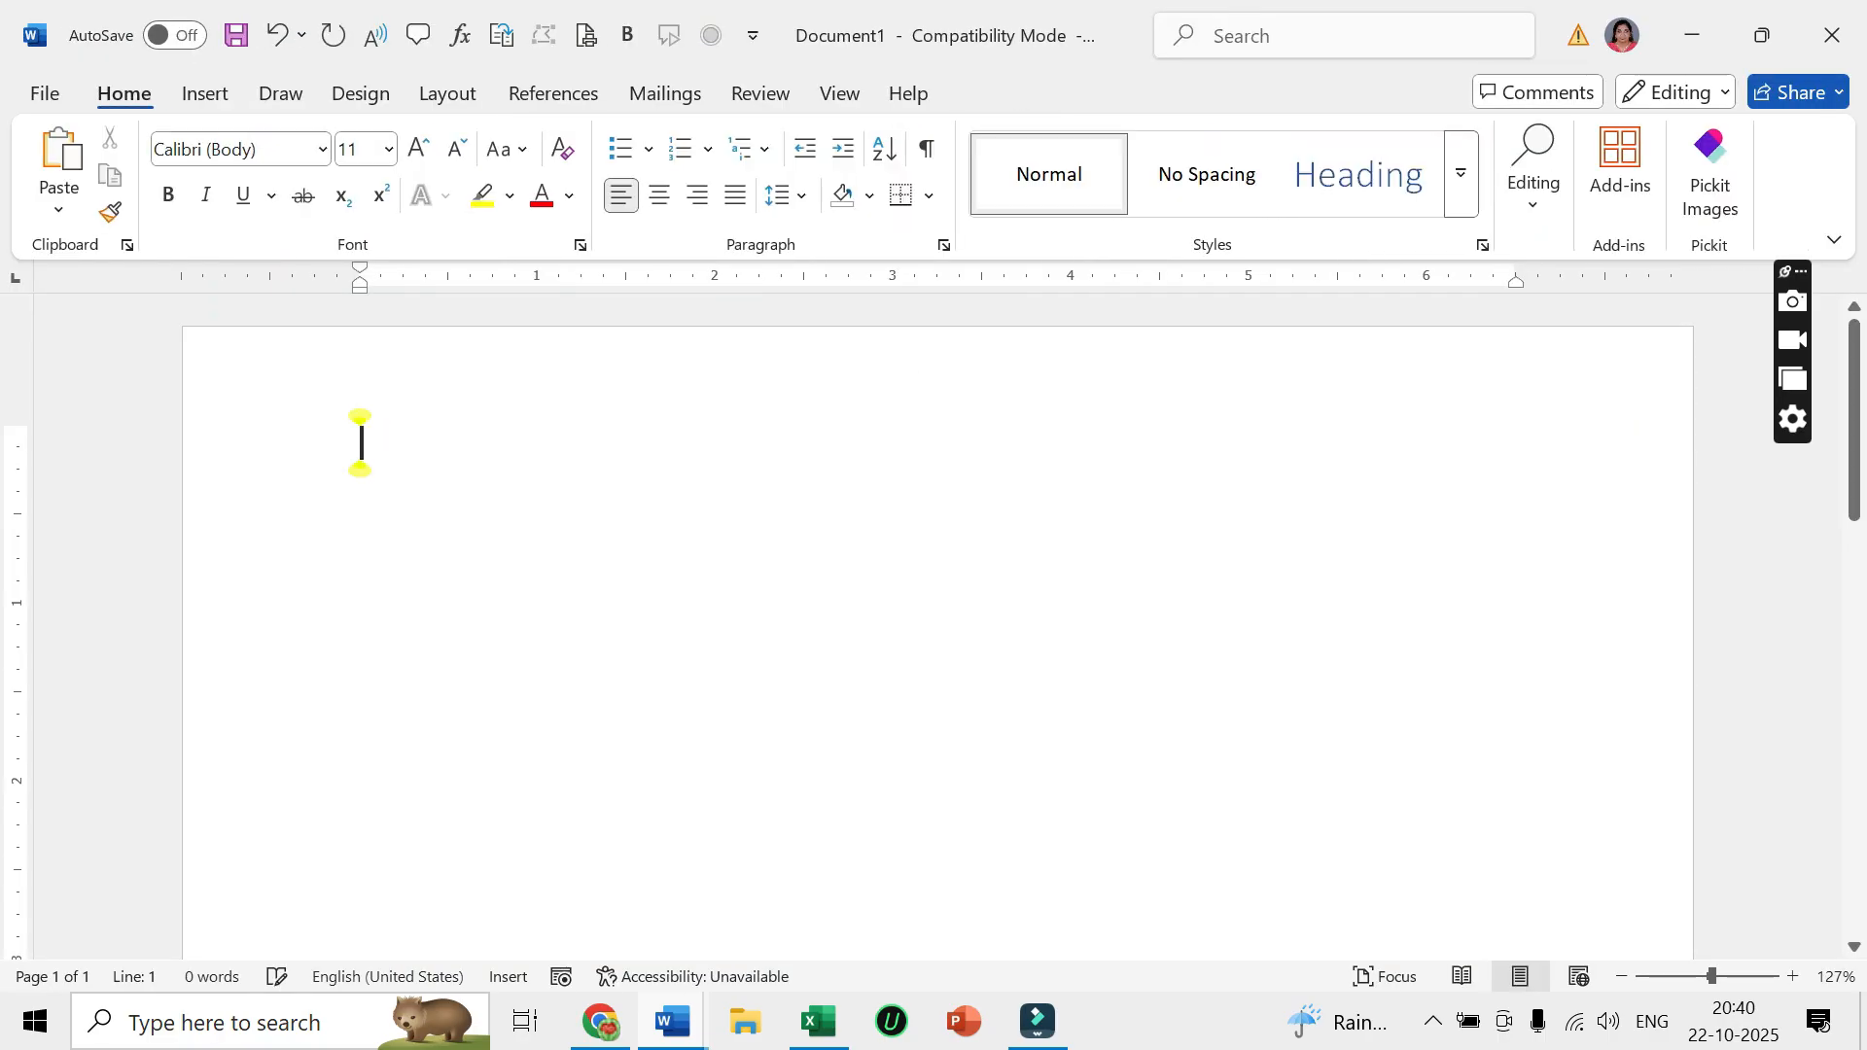
pyautogui.hotkey('alt', 'f')
pyautogui.press('o')
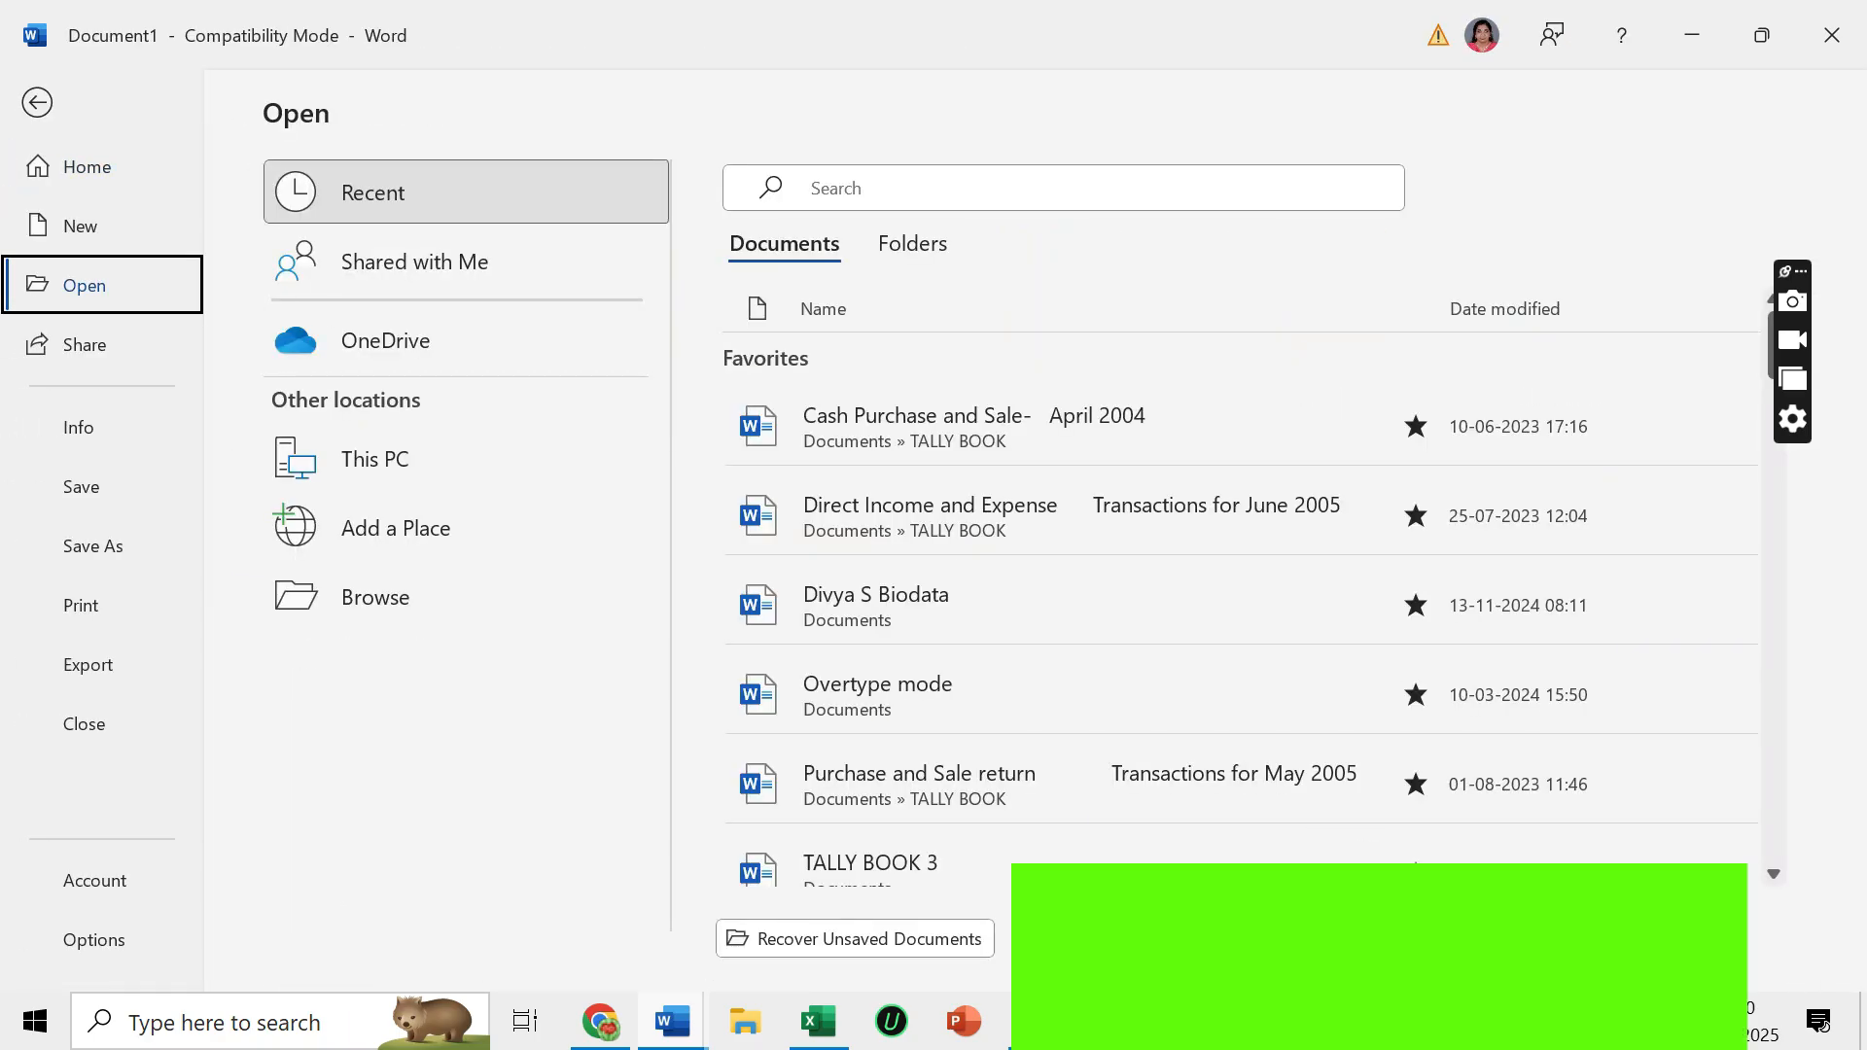
pyautogui.doubleClick(379, 467)
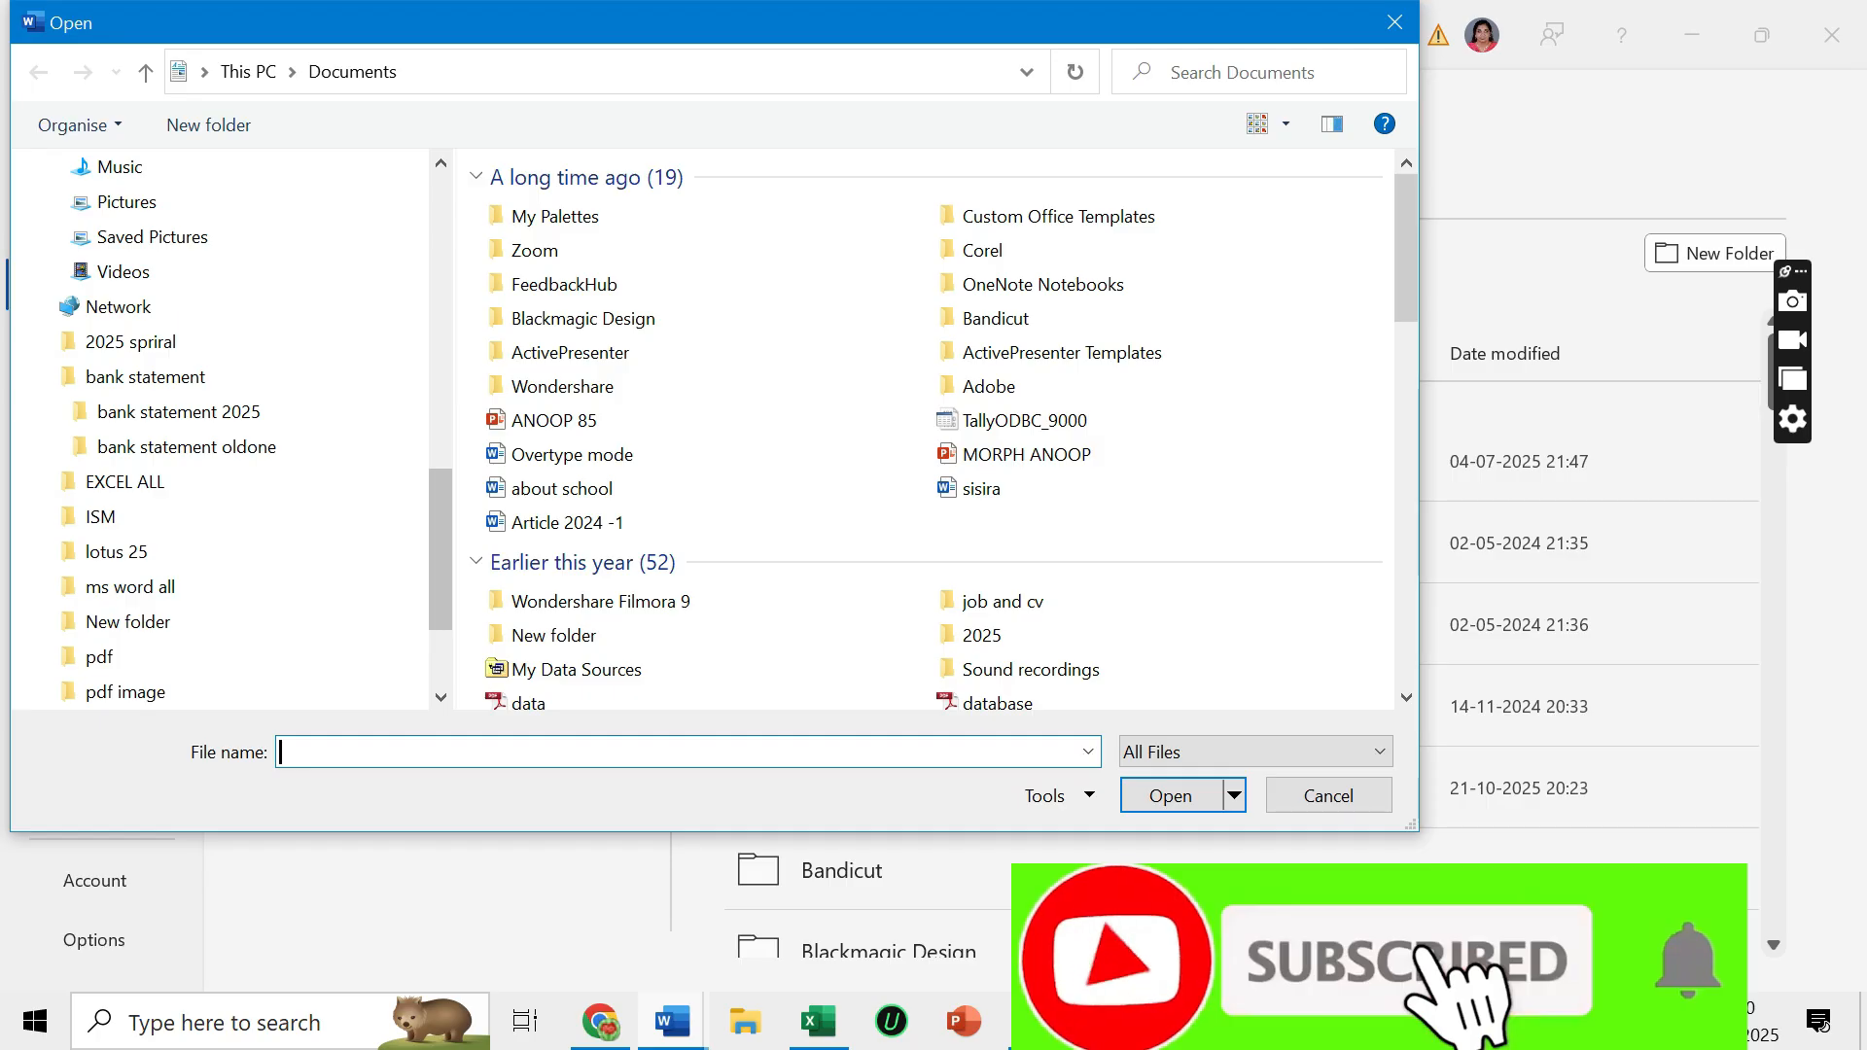
pyautogui.moveTo(440, 515); pyautogui.dragTo(440, 244)
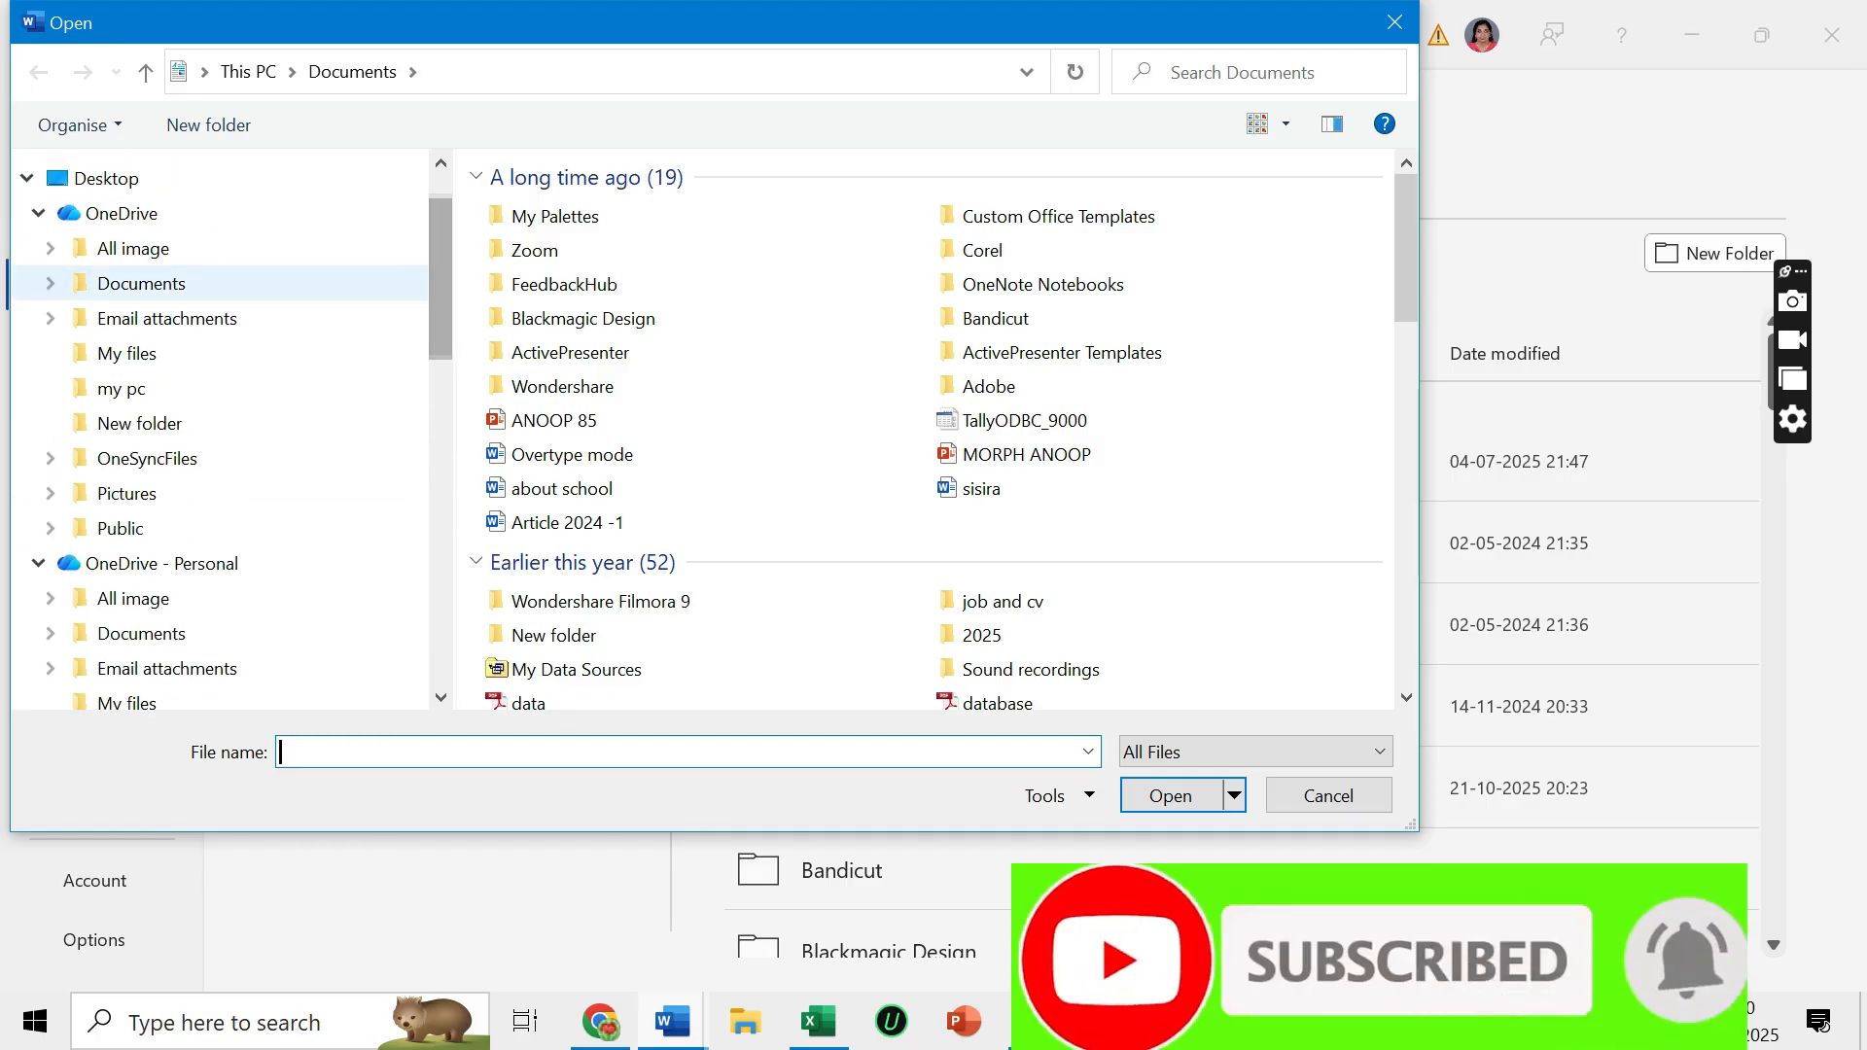
pyautogui.click(107, 179)
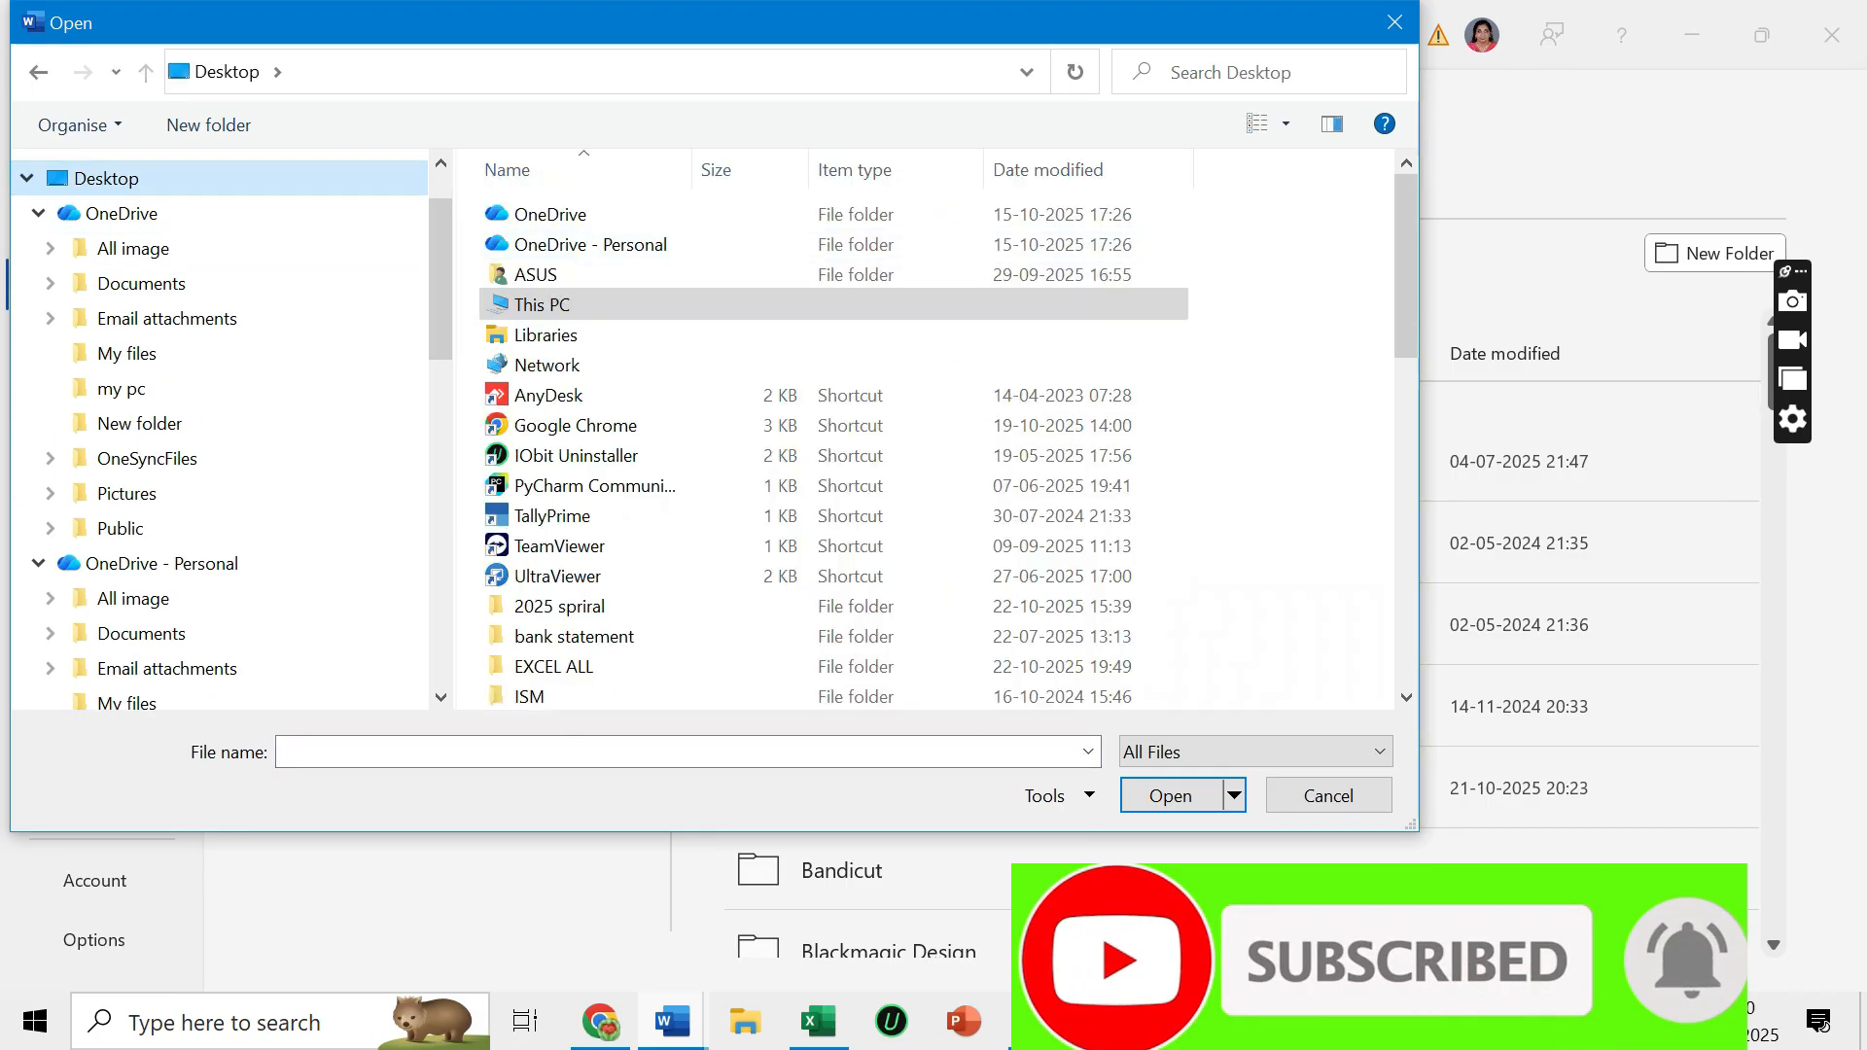
pyautogui.scroll(-5, 1109, 267)
pyautogui.scroll(-2, 1108, 267)
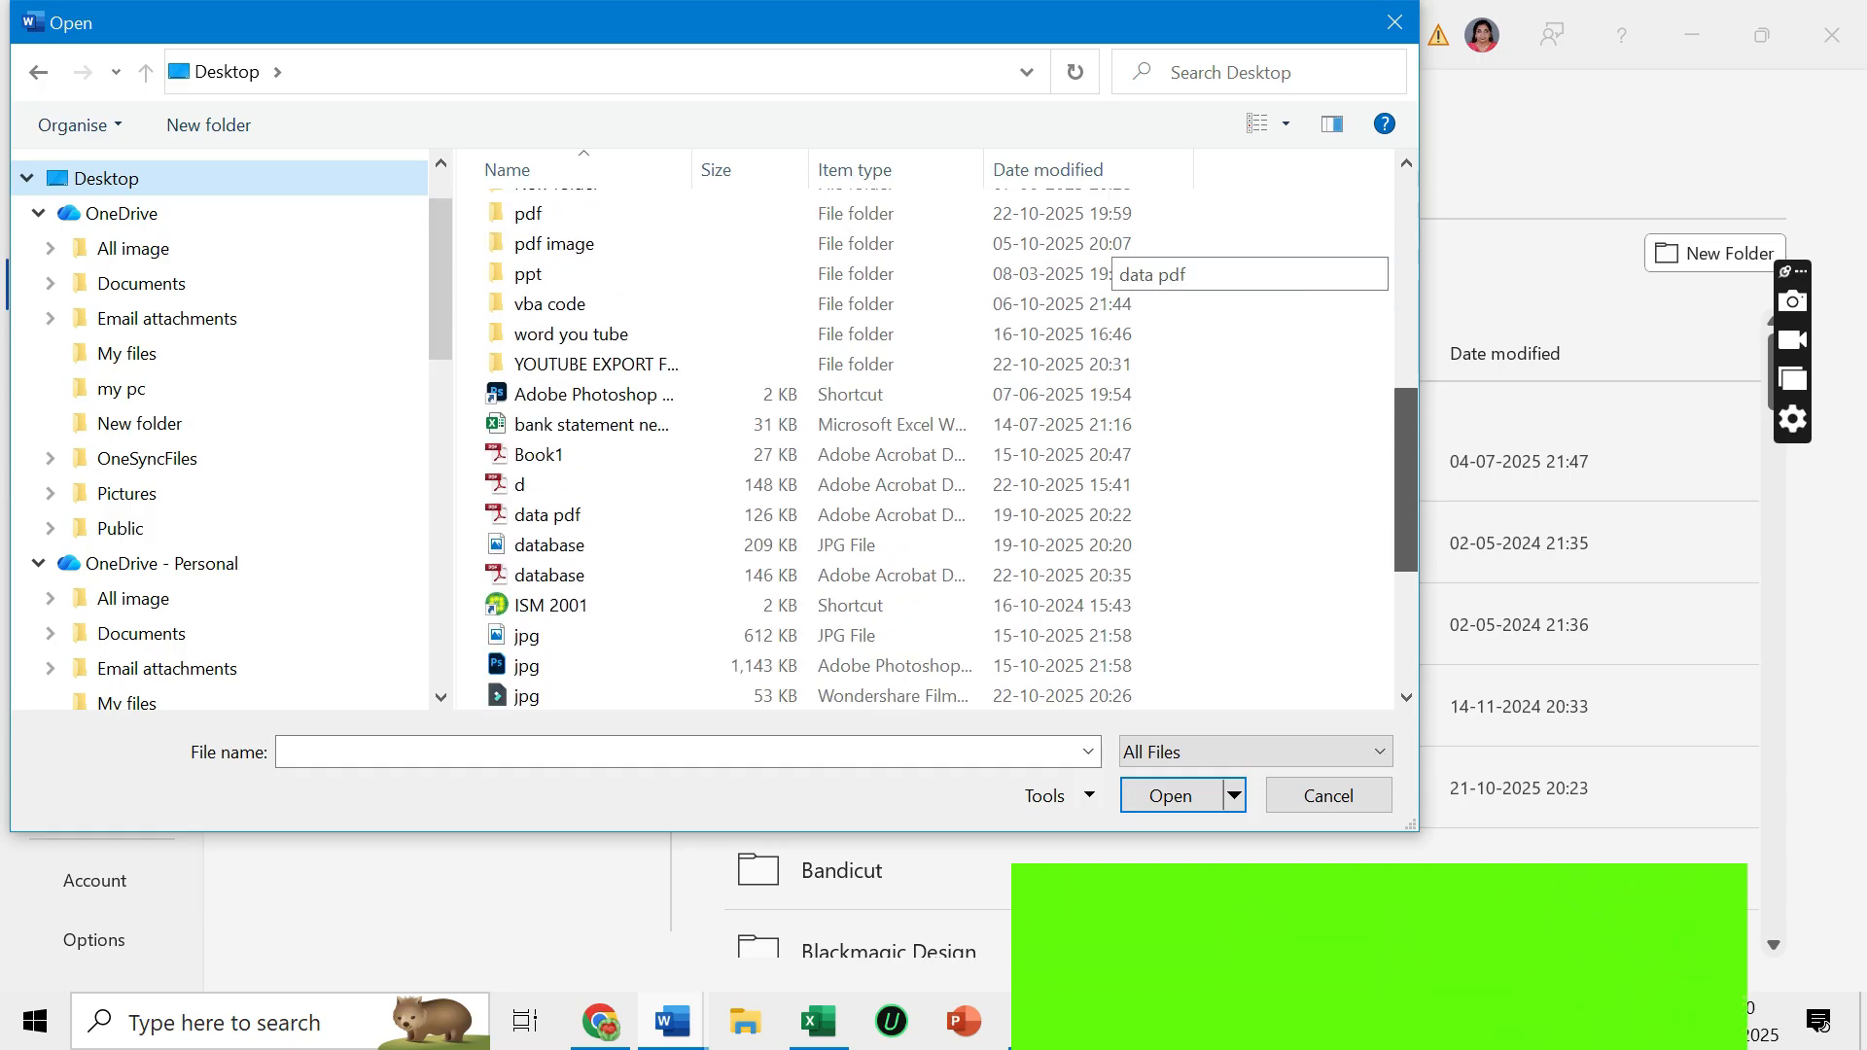
pyautogui.scroll(-5, 1109, 267)
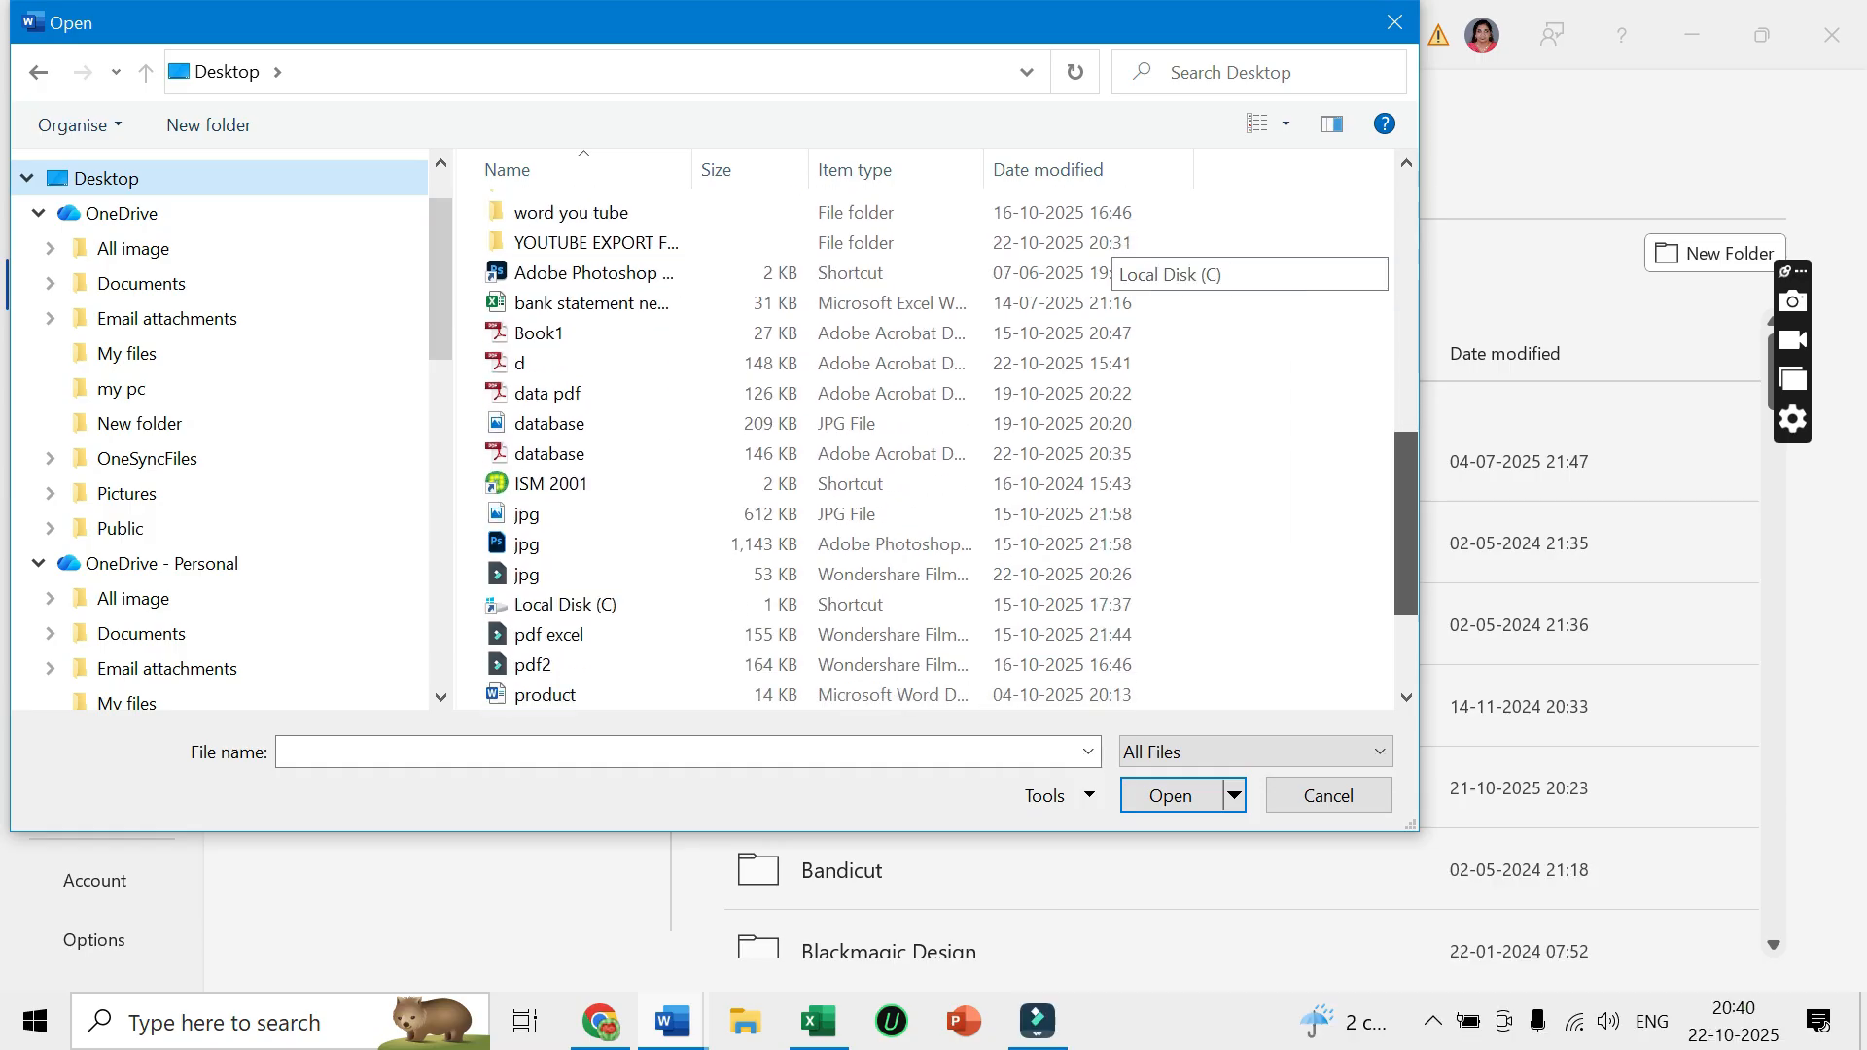
pyautogui.click(541, 569)
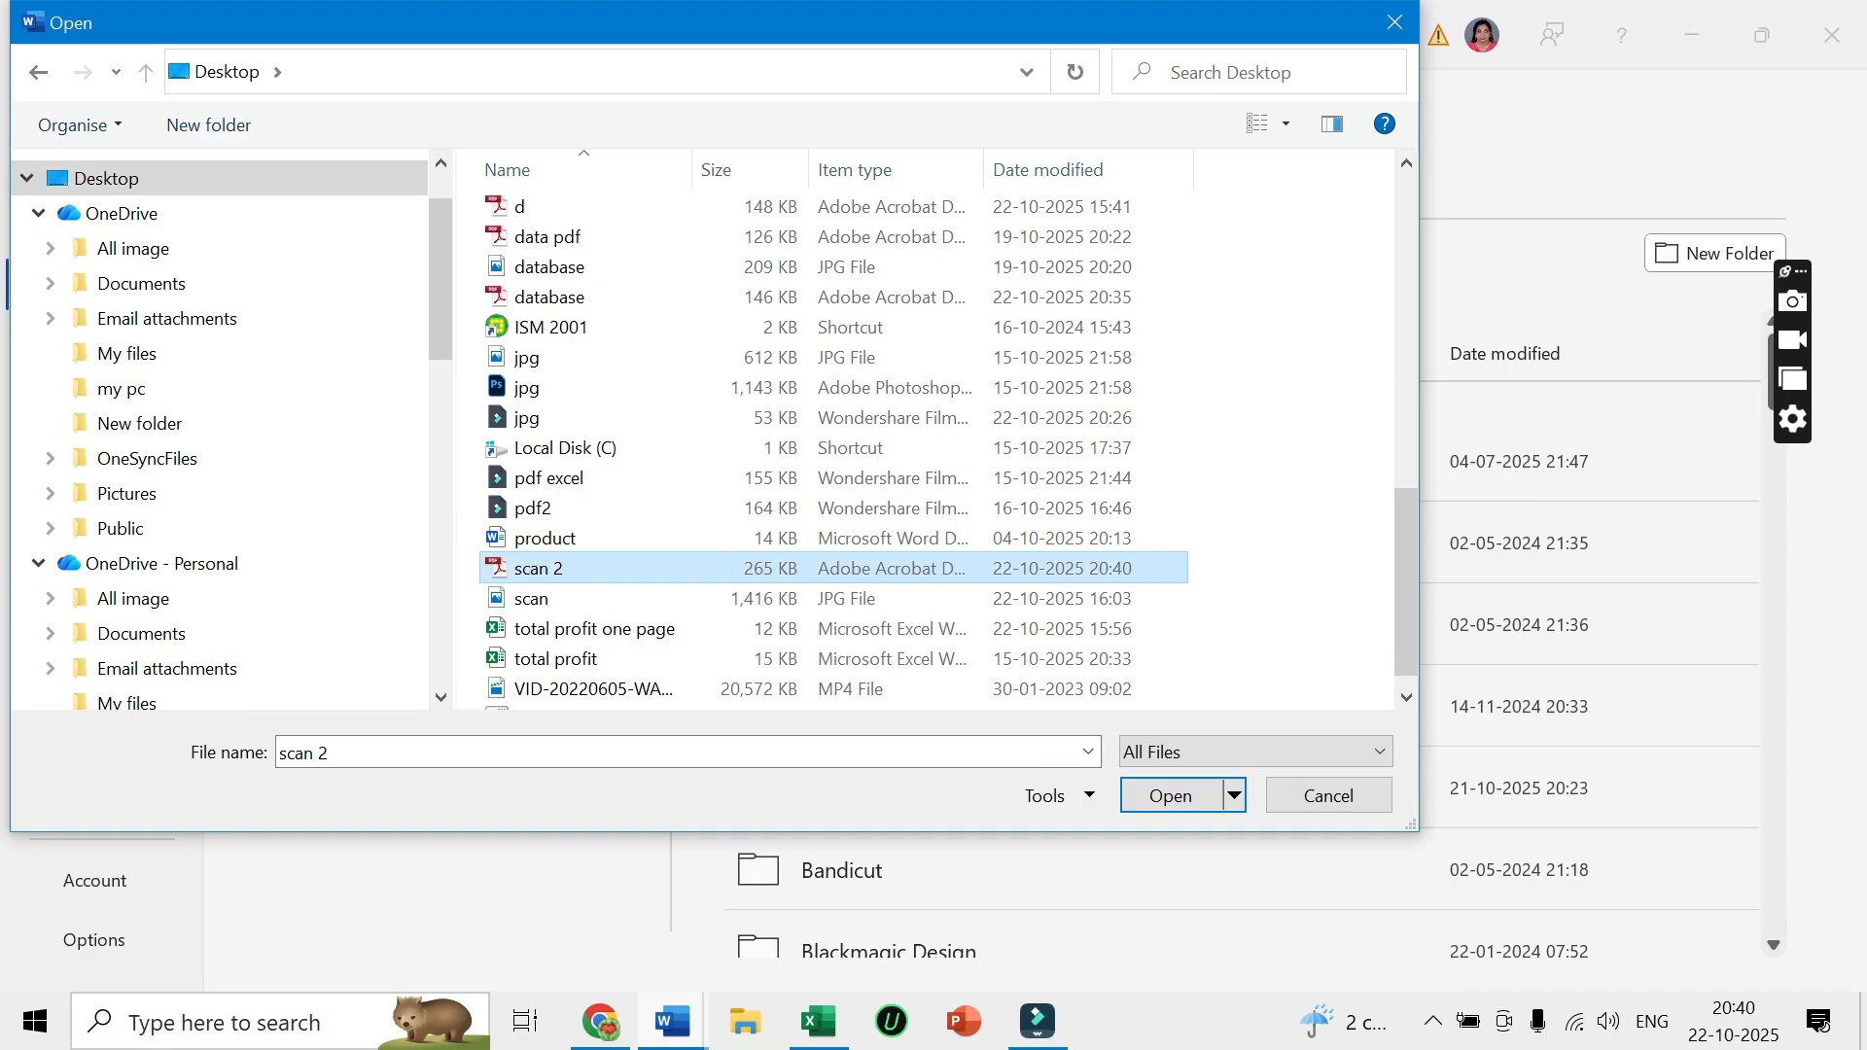
pyautogui.click(1170, 795)
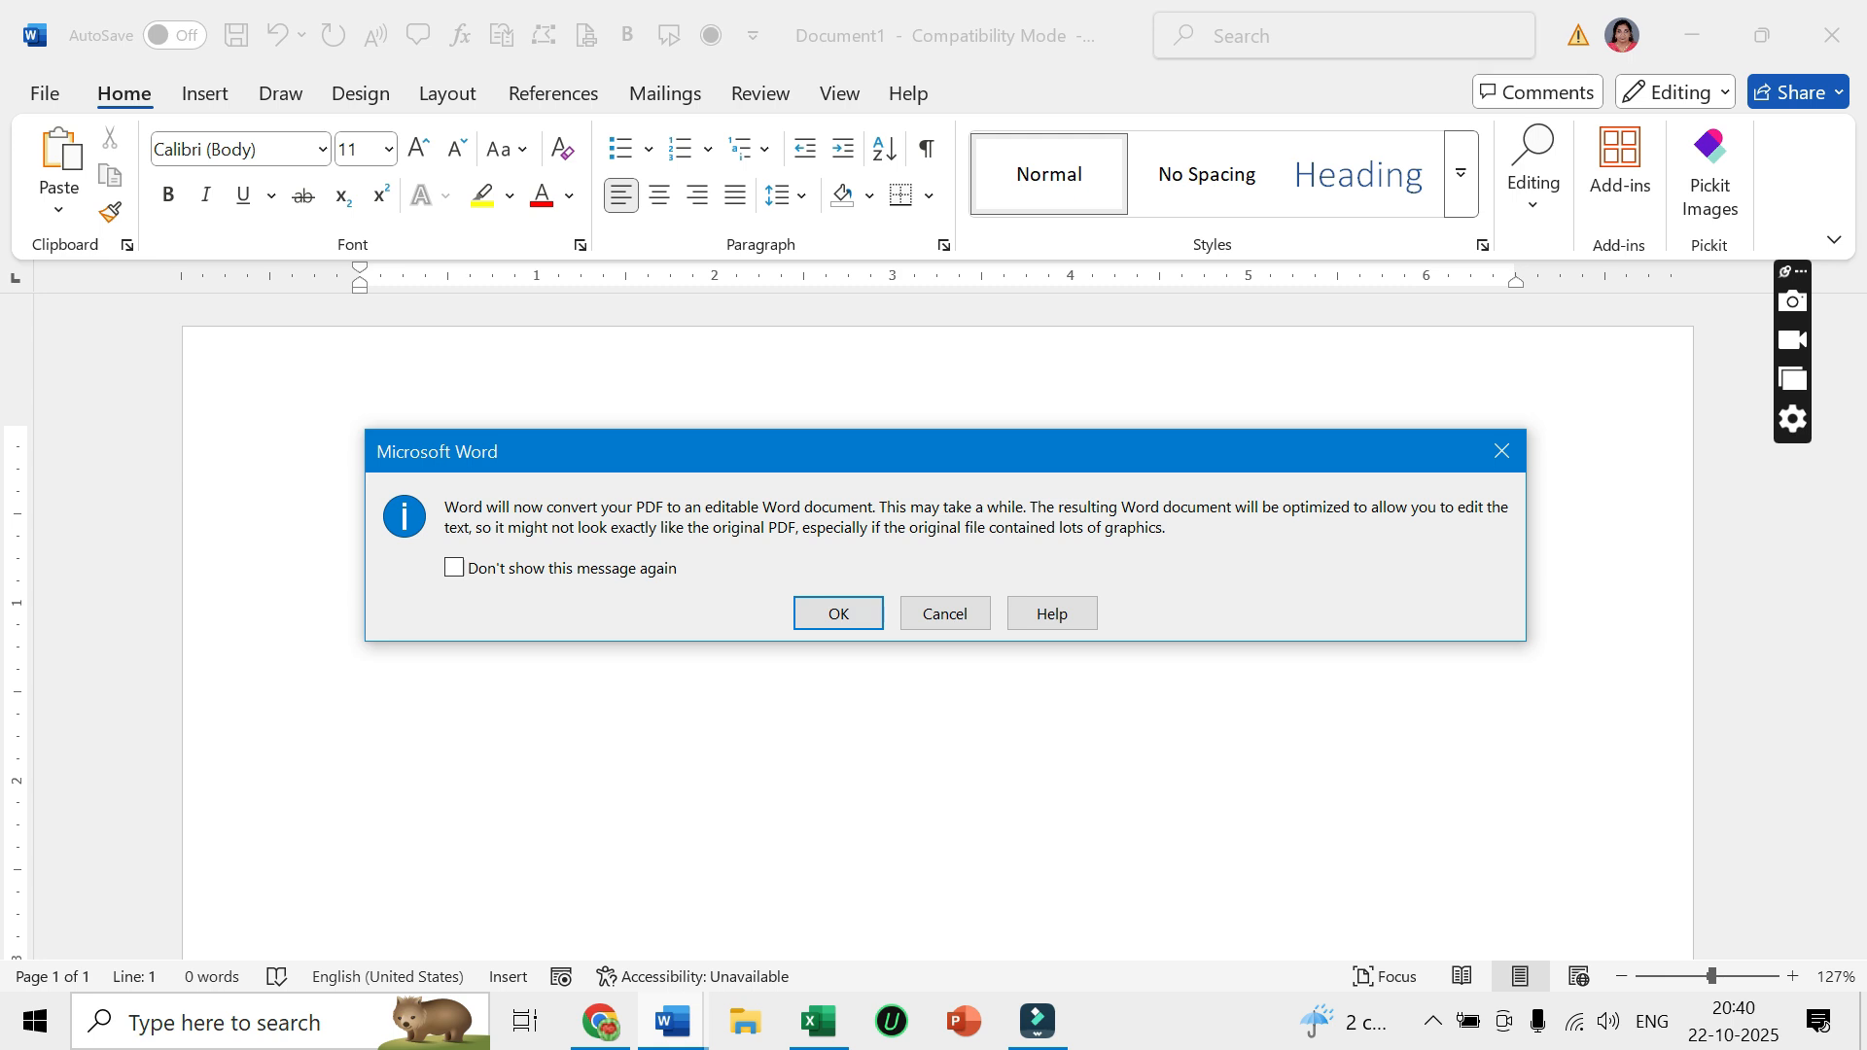
pyautogui.press('Return')
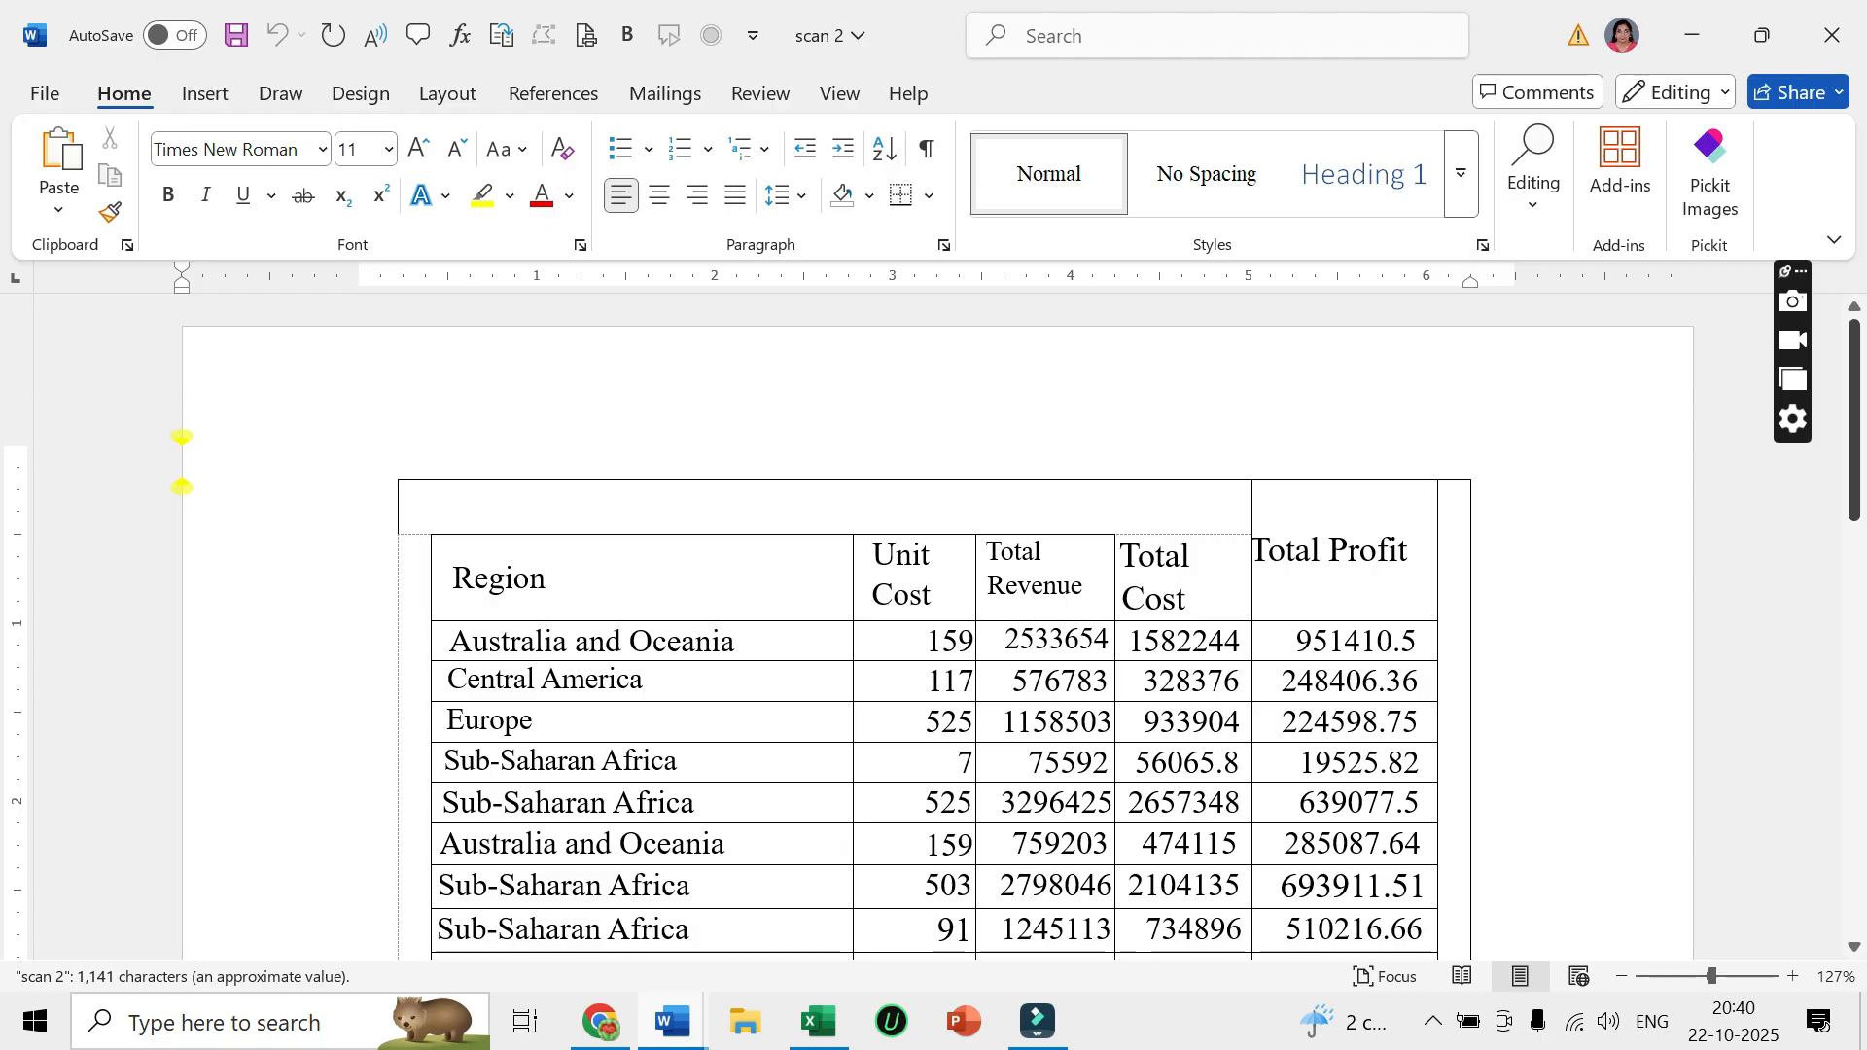
# Look through the converted table and change the Unit Cost to 200 for the first Australia and Oceania row and 300 for the first Central America row.
pyautogui.scroll(-10, 180, 461)
pyautogui.scroll(-4, 934, 622)
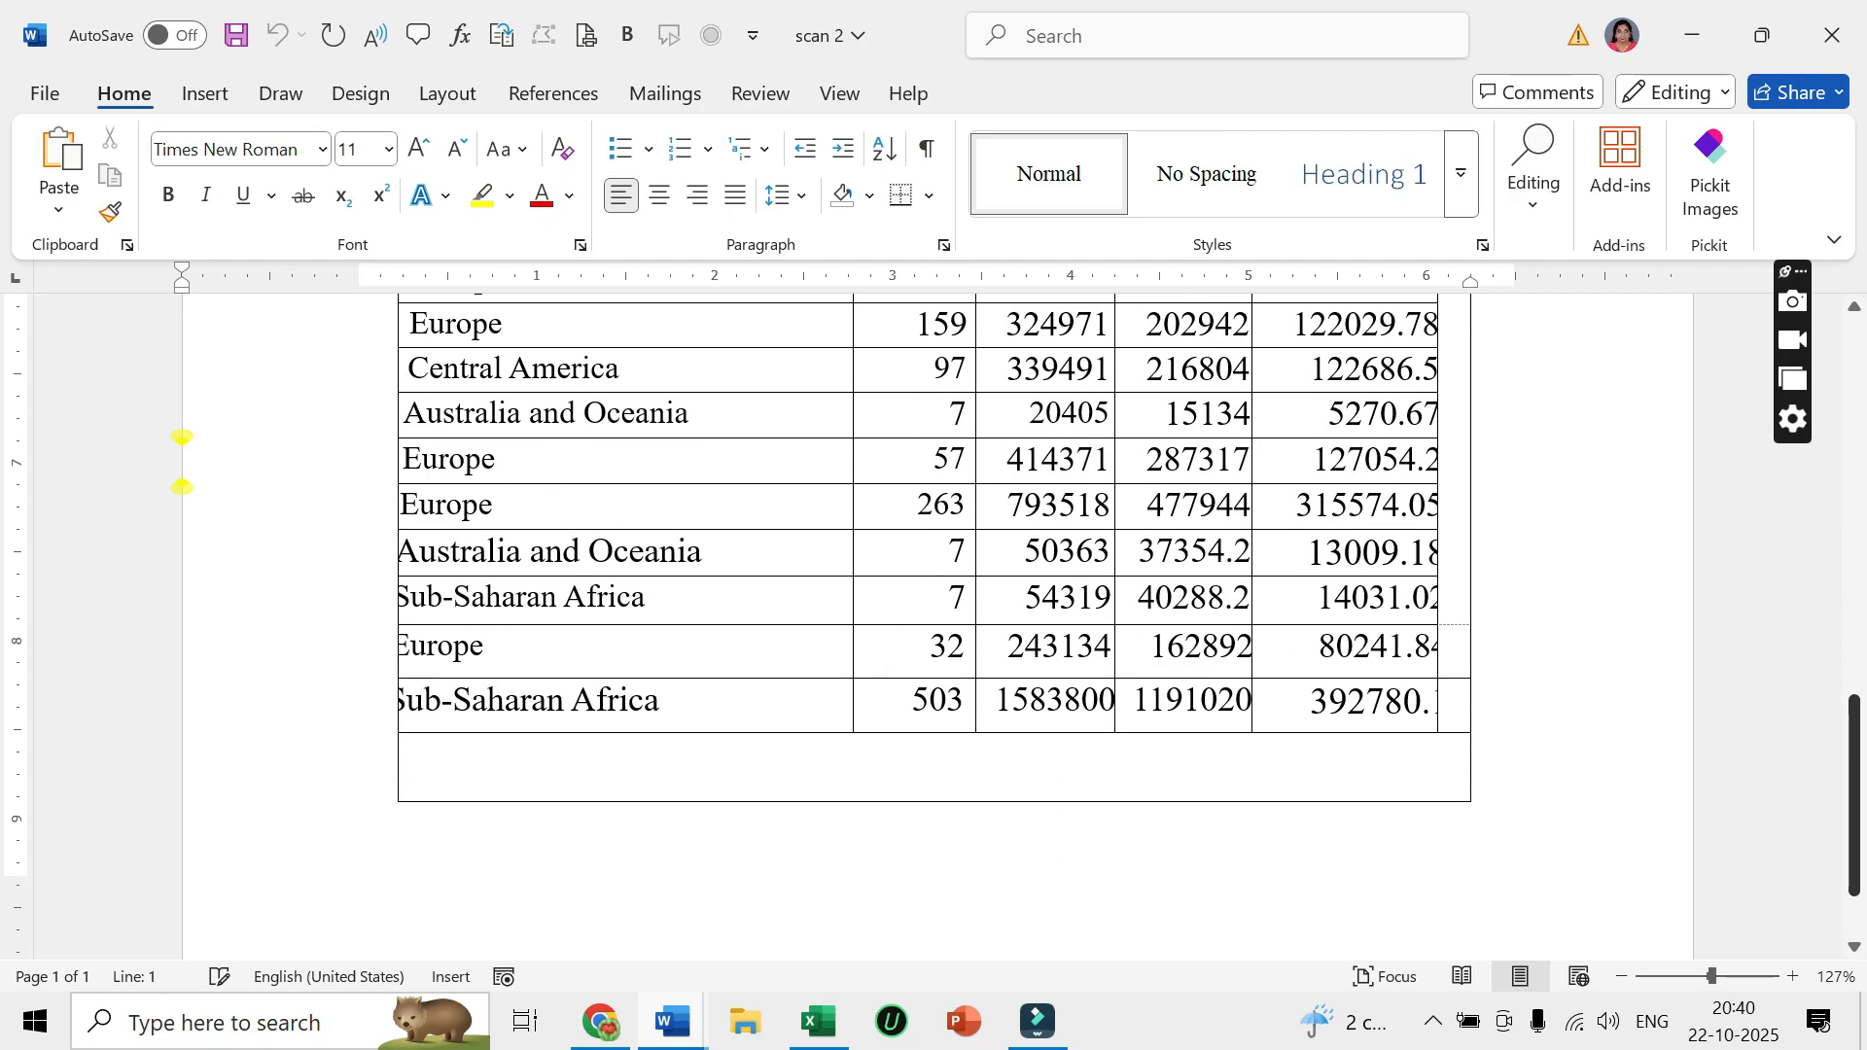
pyautogui.scroll(8, 934, 622)
pyautogui.scroll(4, 933, 622)
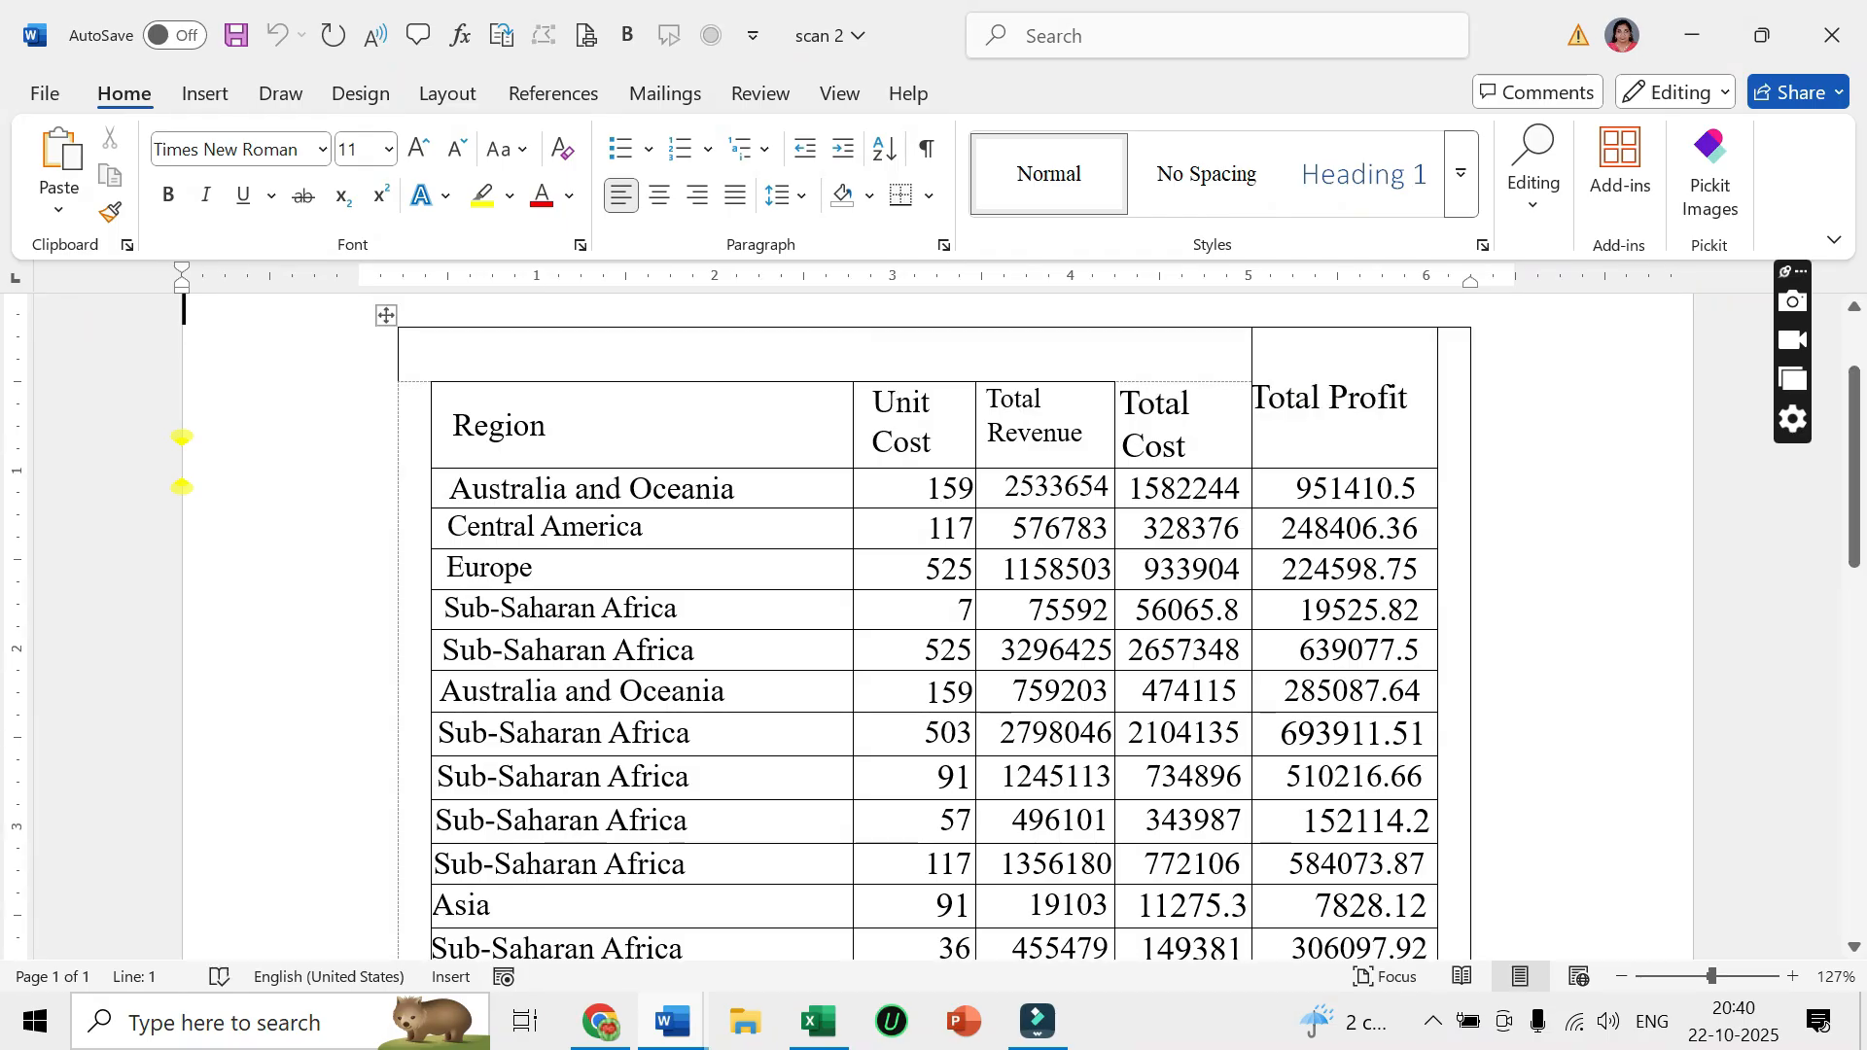
pyautogui.doubleClick(933, 487)
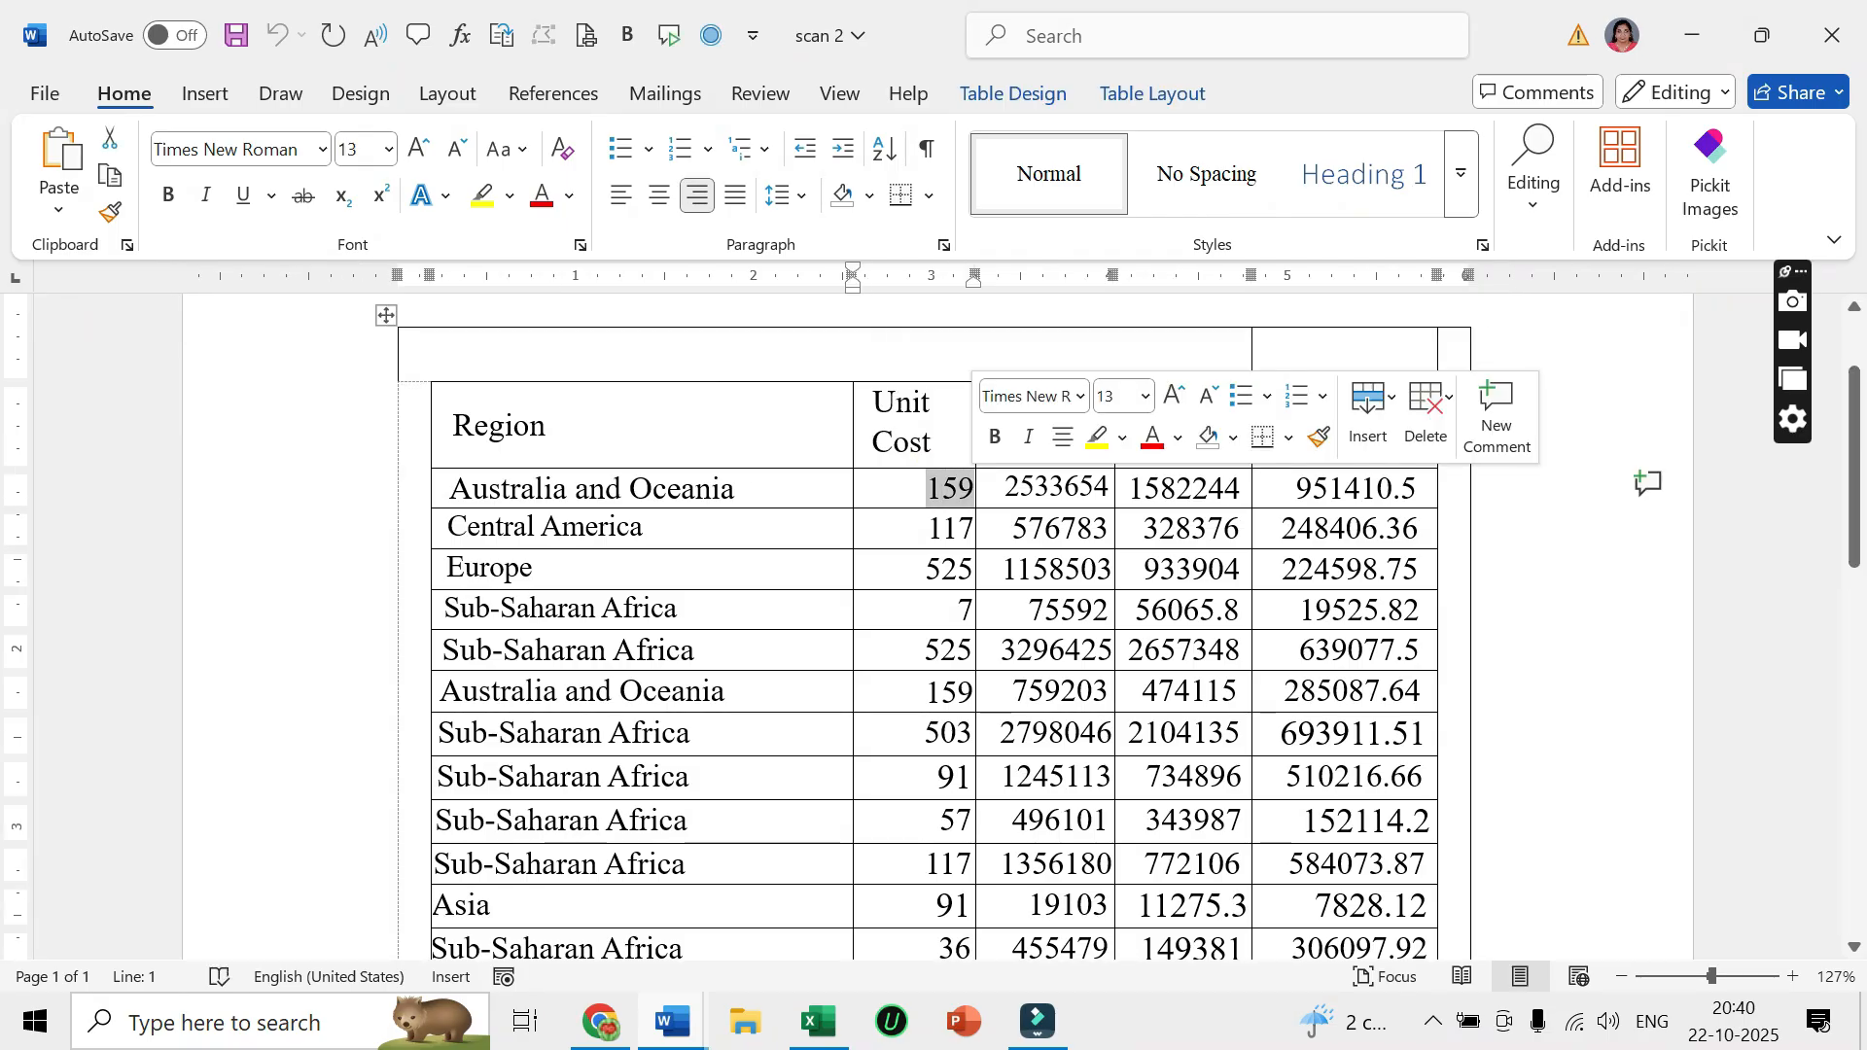
pyautogui.write('200')
pyautogui.moveTo(973, 514)
pyautogui.mouseDown()
pyautogui.moveTo(1069, 528)
pyautogui.moveTo(957, 528)
pyautogui.mouseUp()
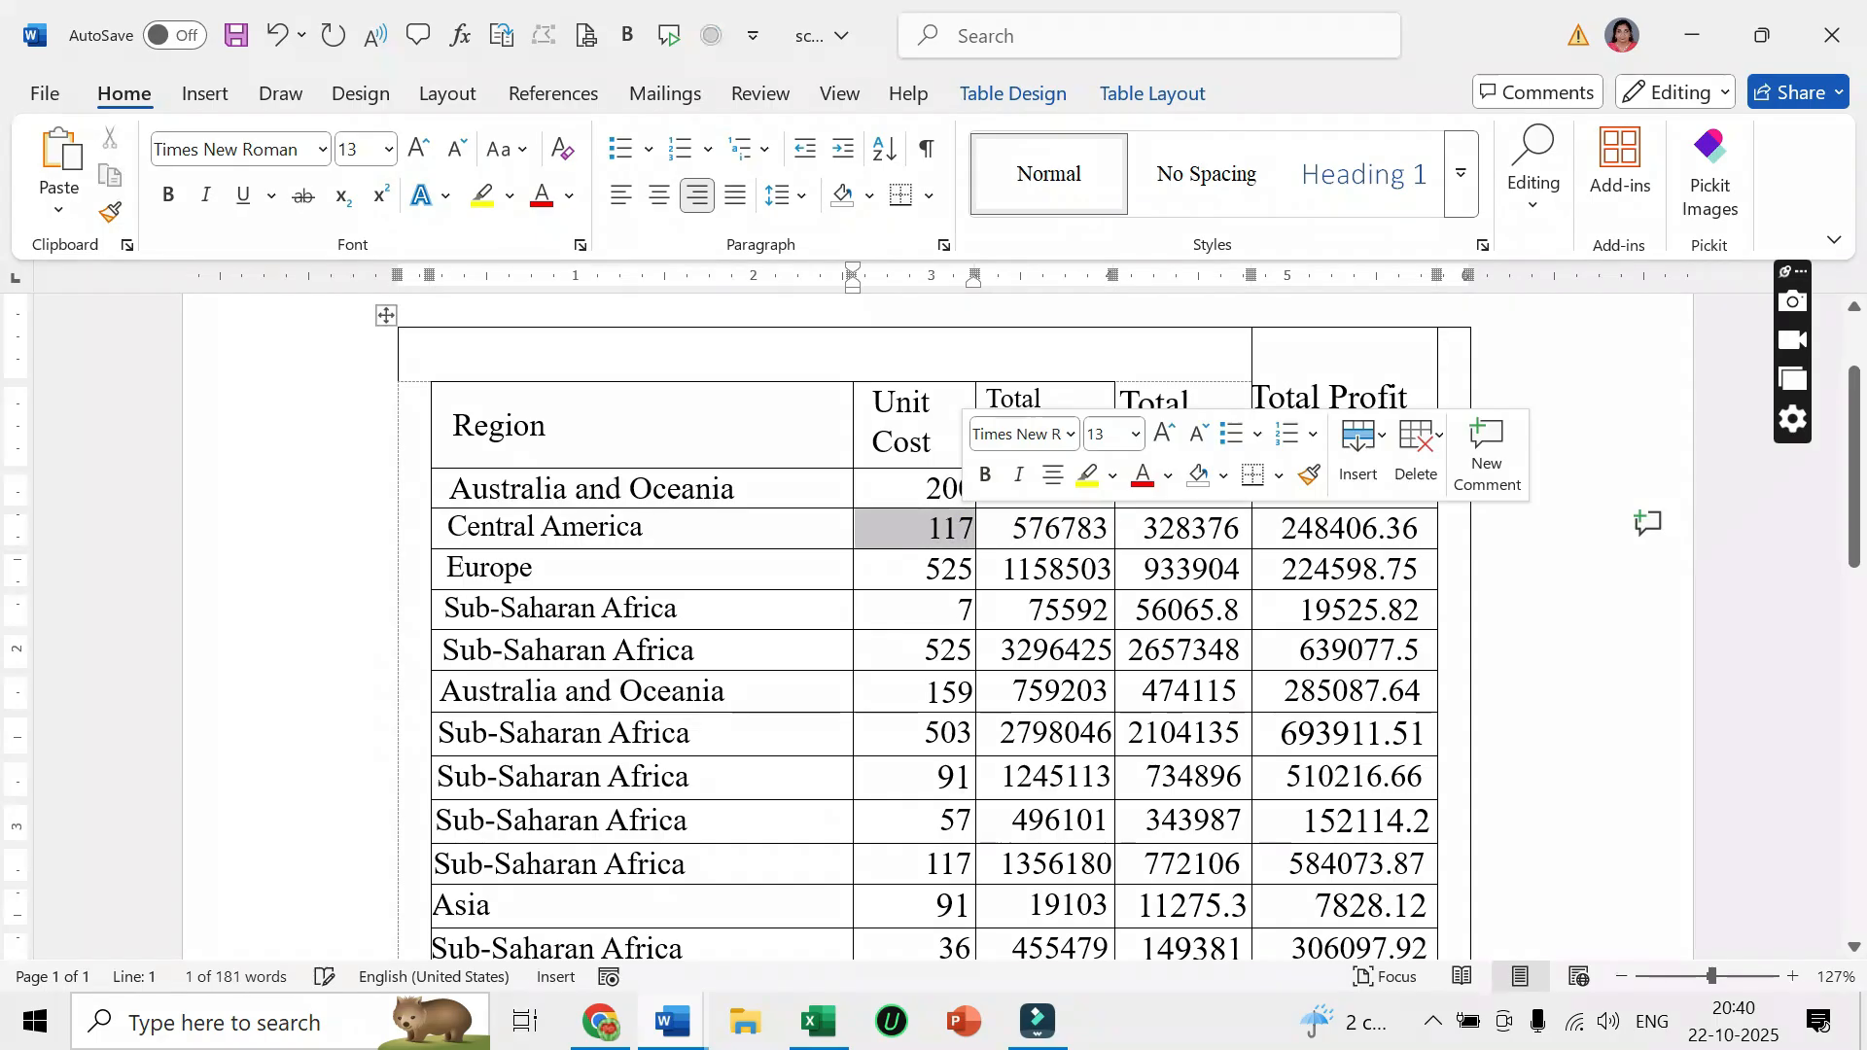
pyautogui.doubleClick(951, 528)
pyautogui.write('300')
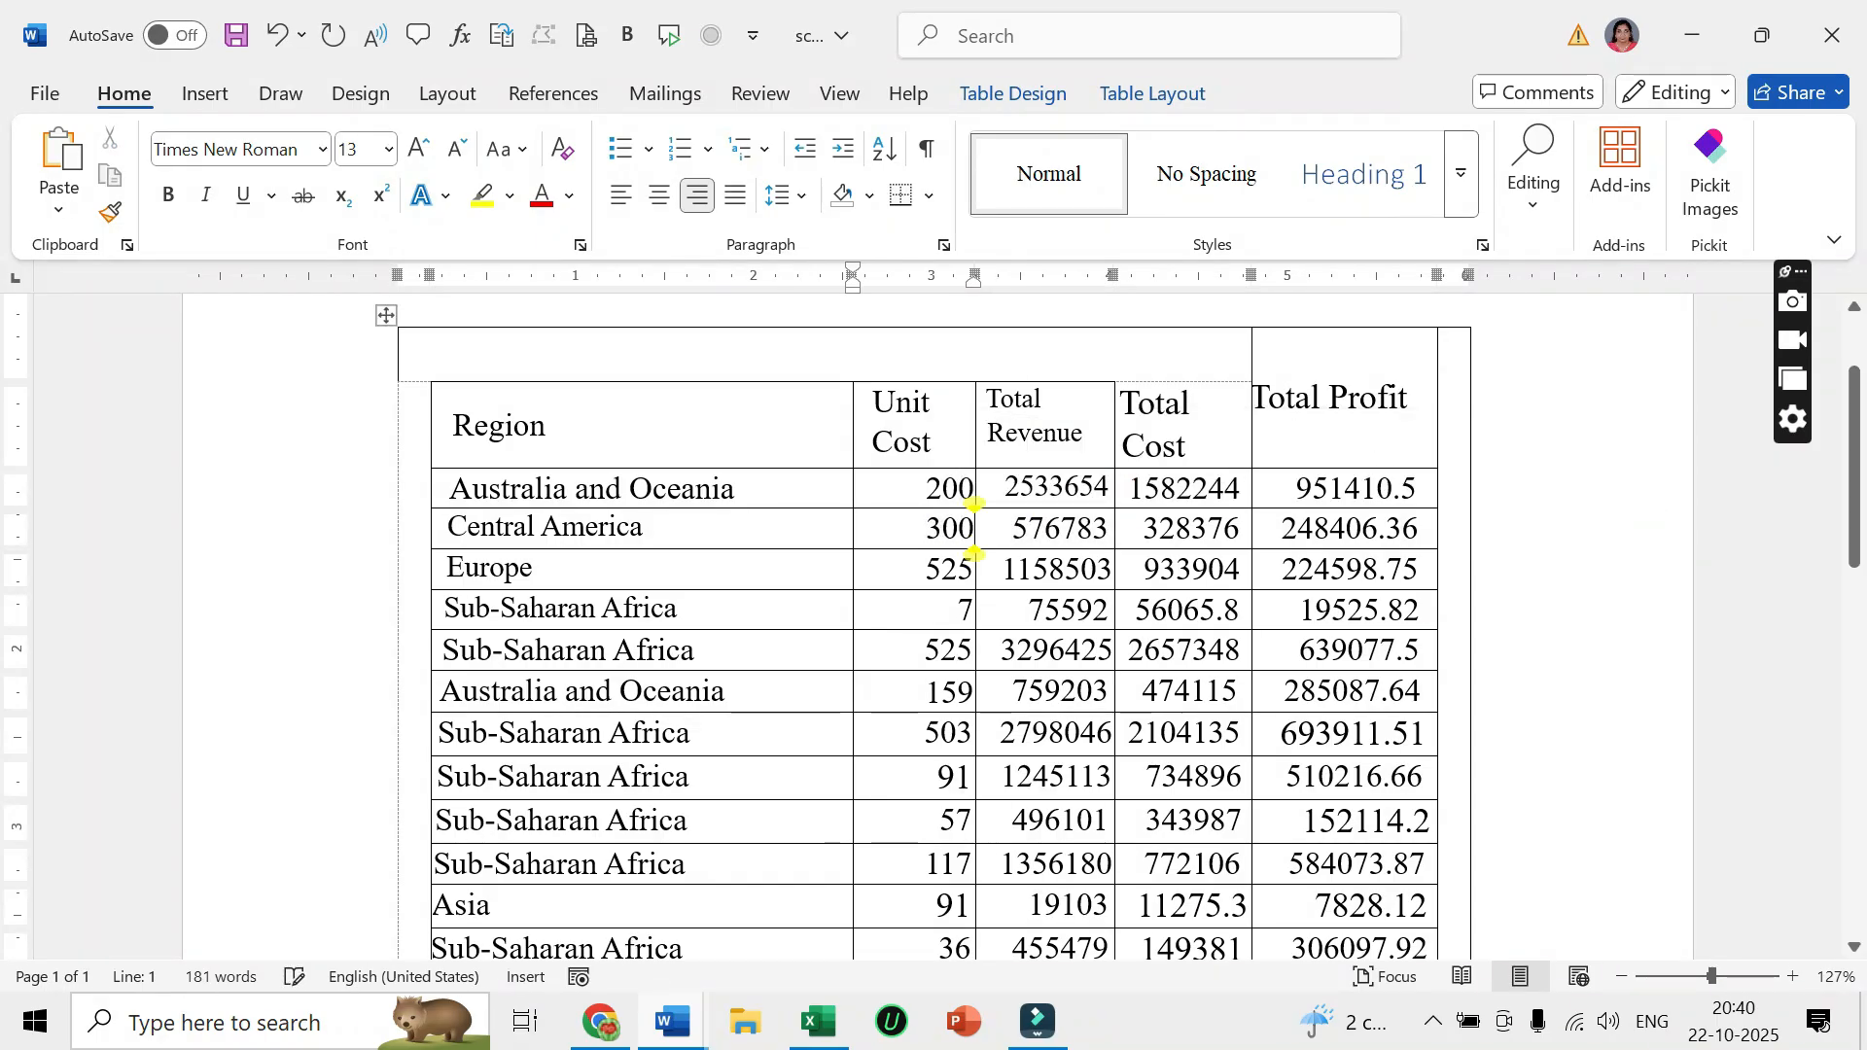
# Change the Unit Cost in the first Sub-Saharan Africa row to 557.
pyautogui.click(1097, 568)
pyautogui.click(959, 610)
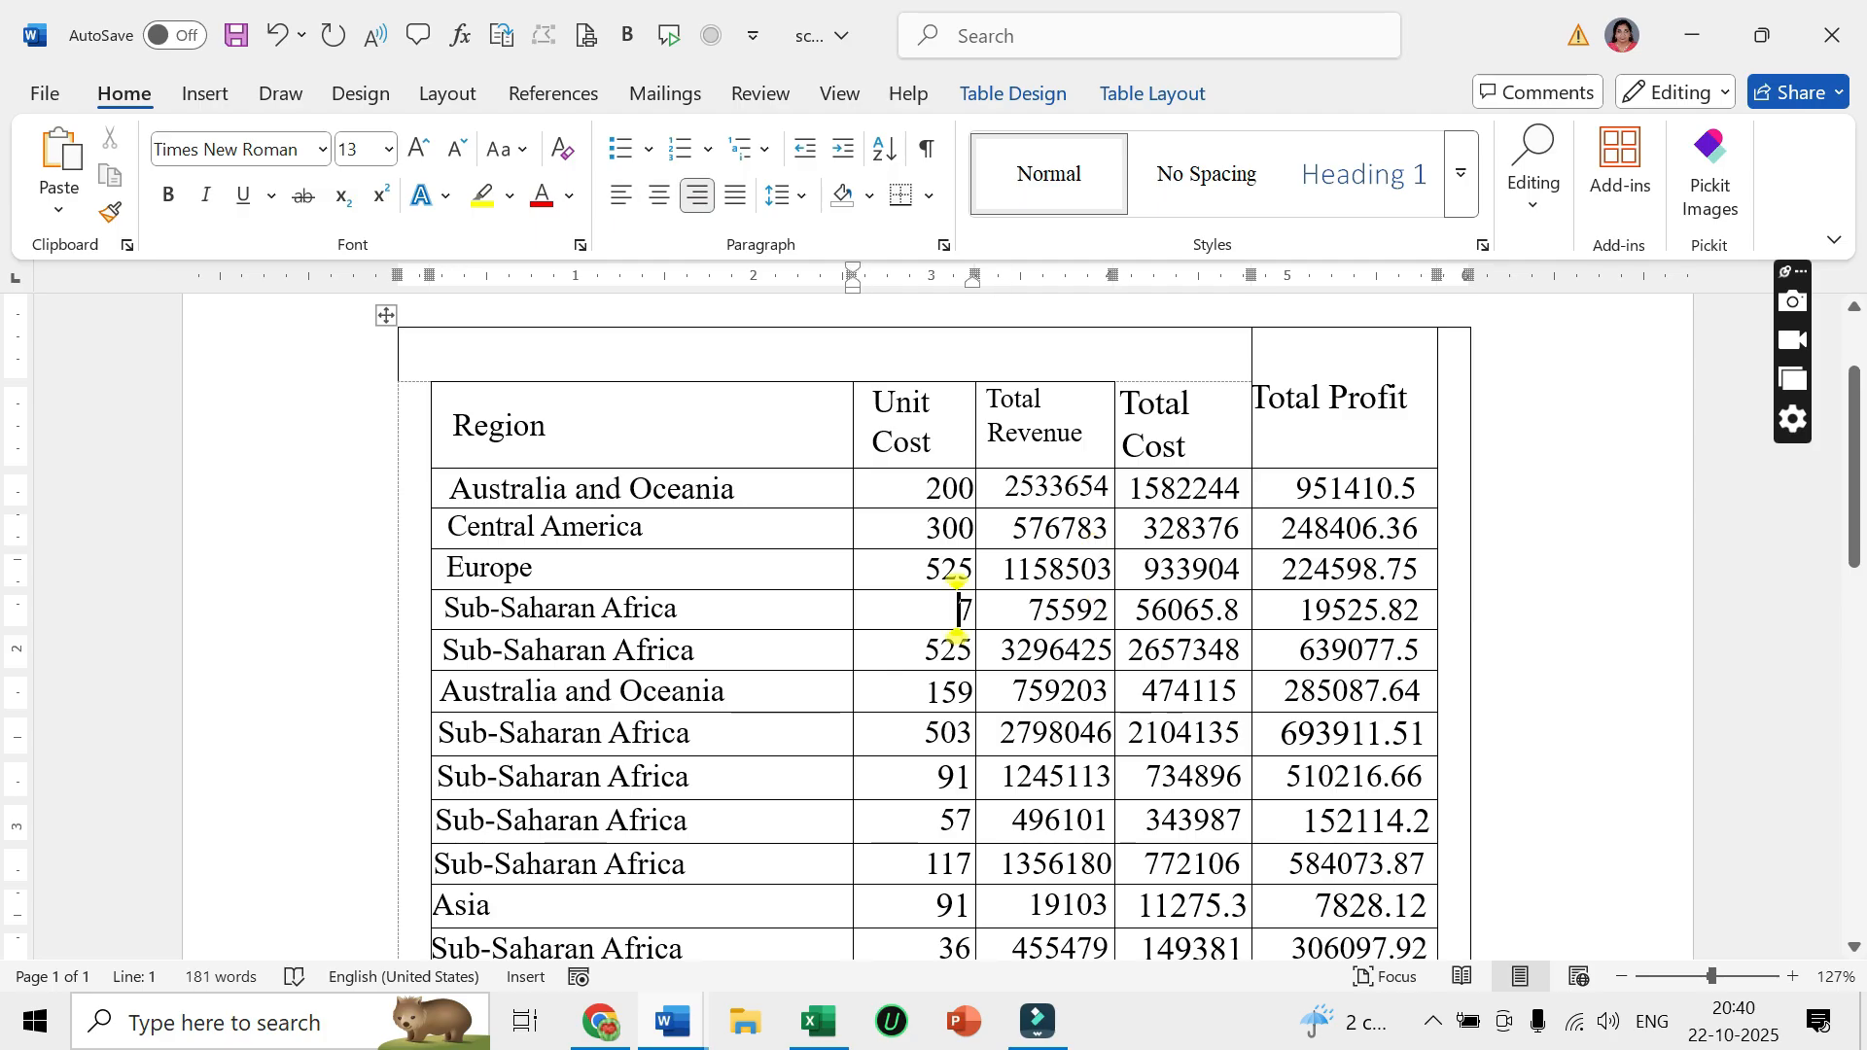
pyautogui.write('55')
pyautogui.click(1111, 568)
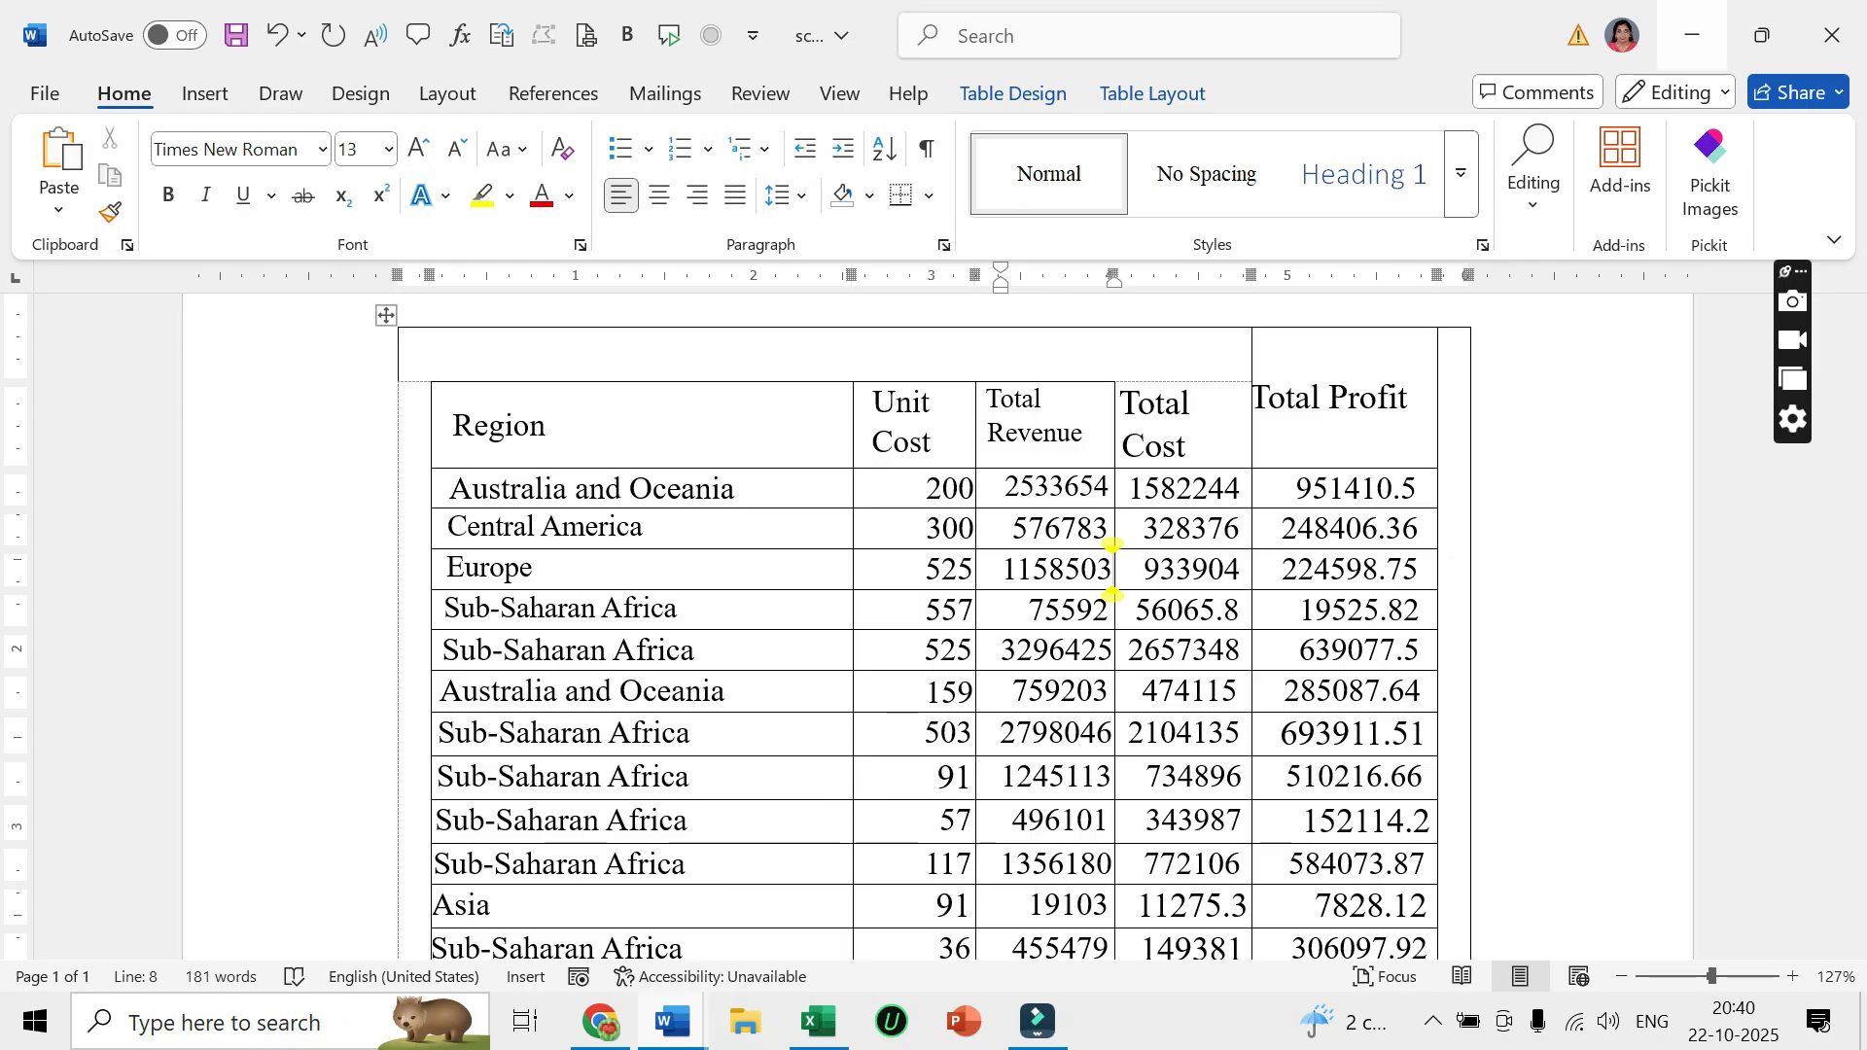
# Minimize the Word windows, view the original scan.jpg from the desktop, and return to the "scan 2" document.
pyautogui.click(1691, 35)
pyautogui.click(1692, 35)
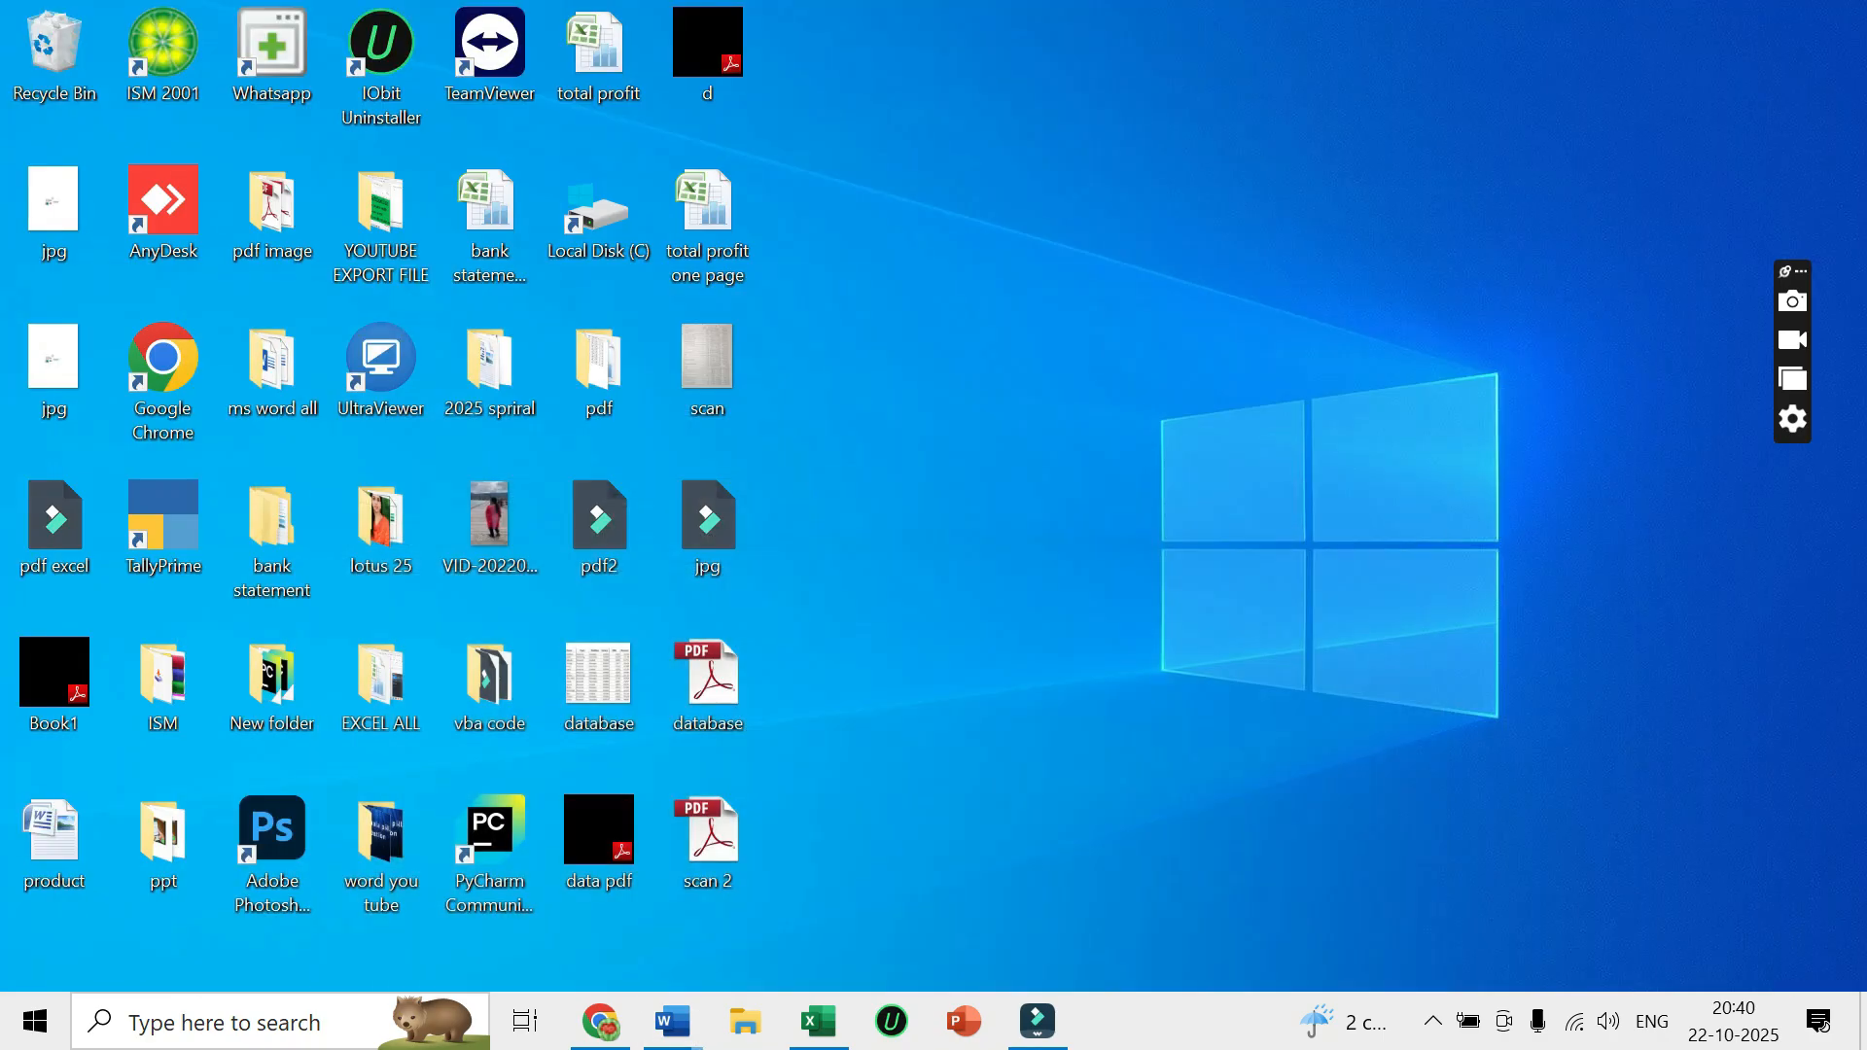
pyautogui.doubleClick(707, 365)
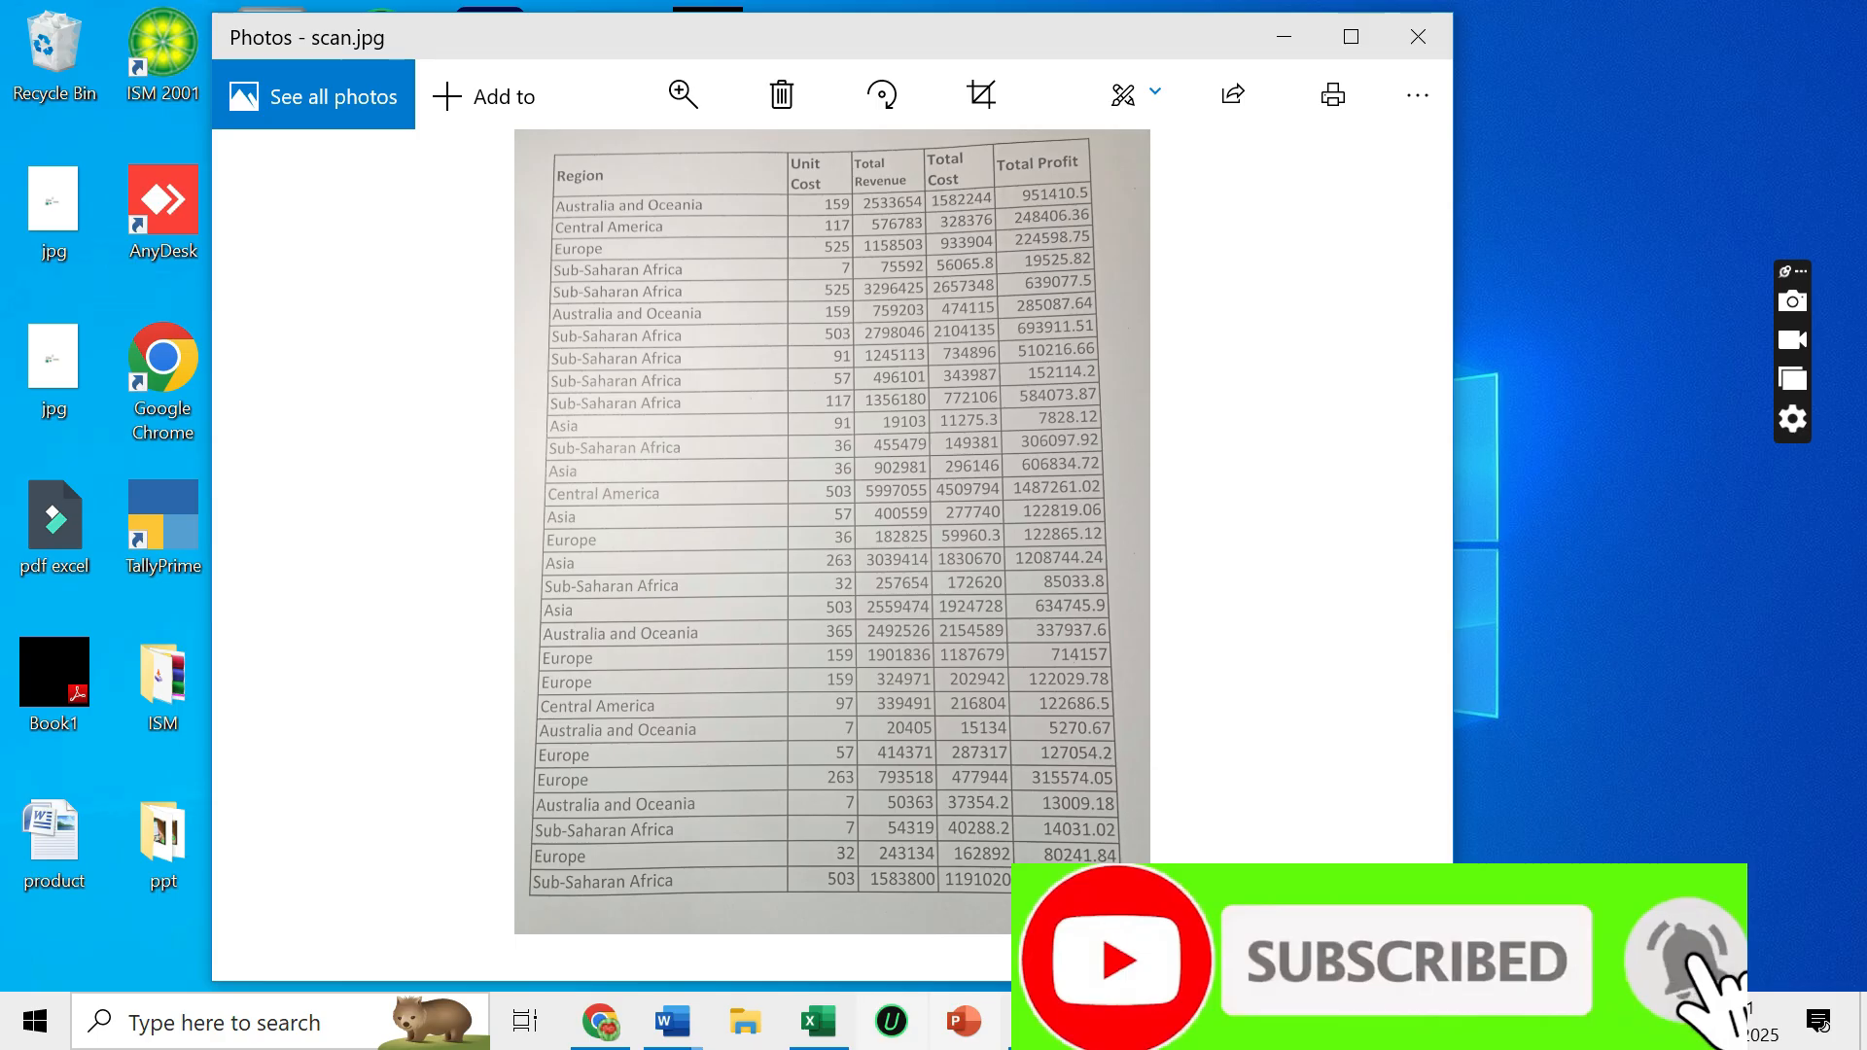
pyautogui.moveTo(672, 1021)
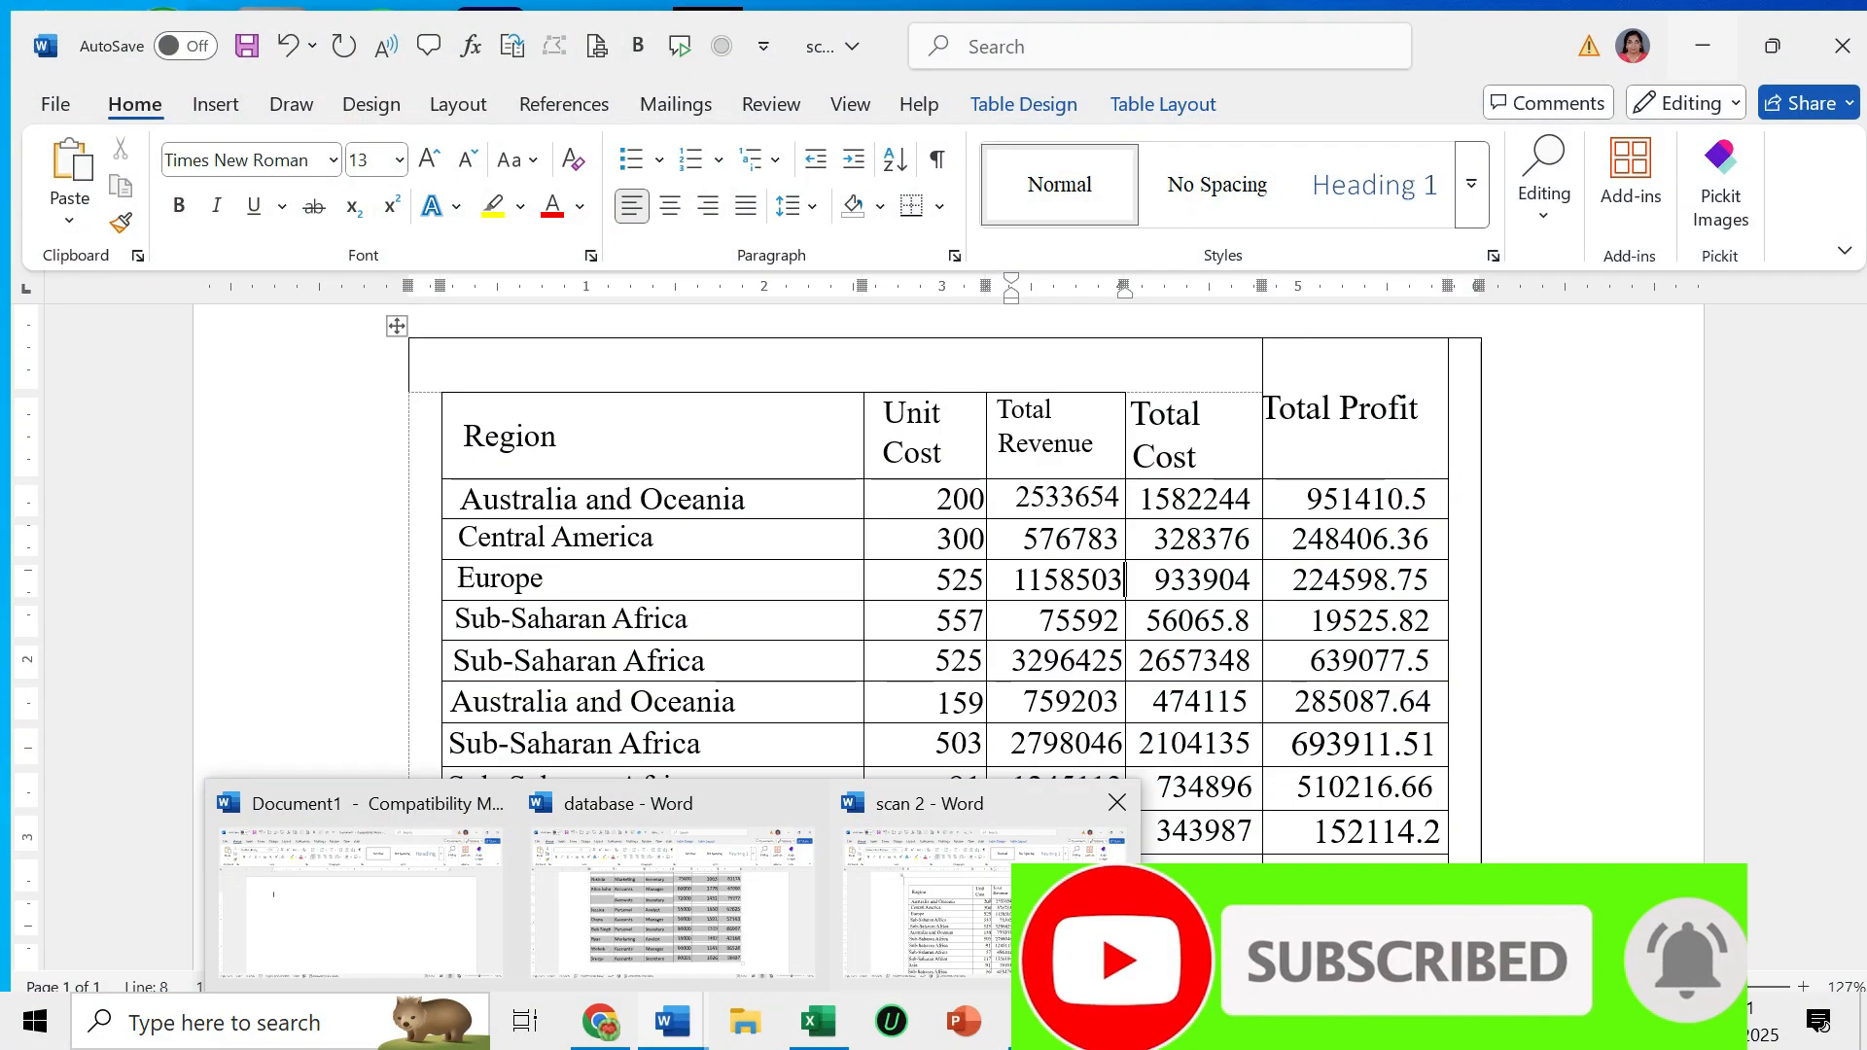
pyautogui.click(982, 904)
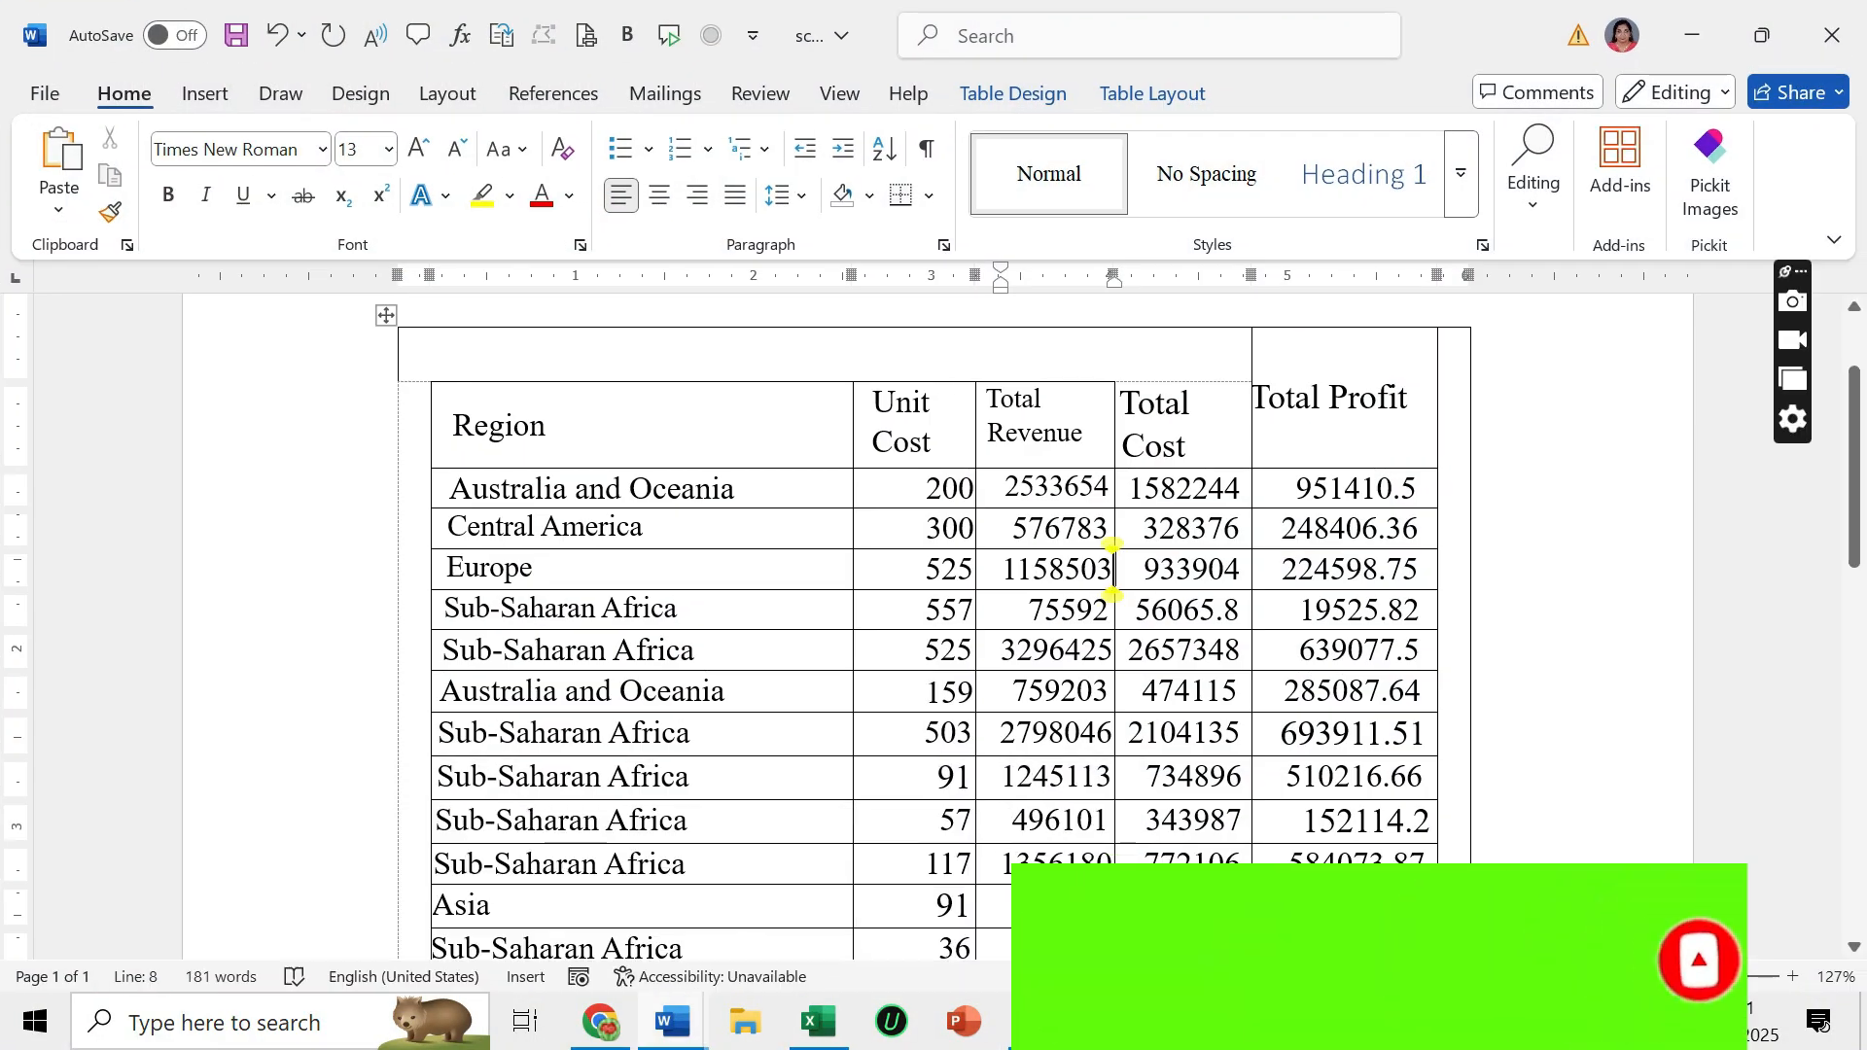
# Copy the table rows from the Region header through the second Central America row and paste them into a new Excel sheet with destination formatting.
pyautogui.moveTo(528, 425); pyautogui.dragTo(1361, 958)
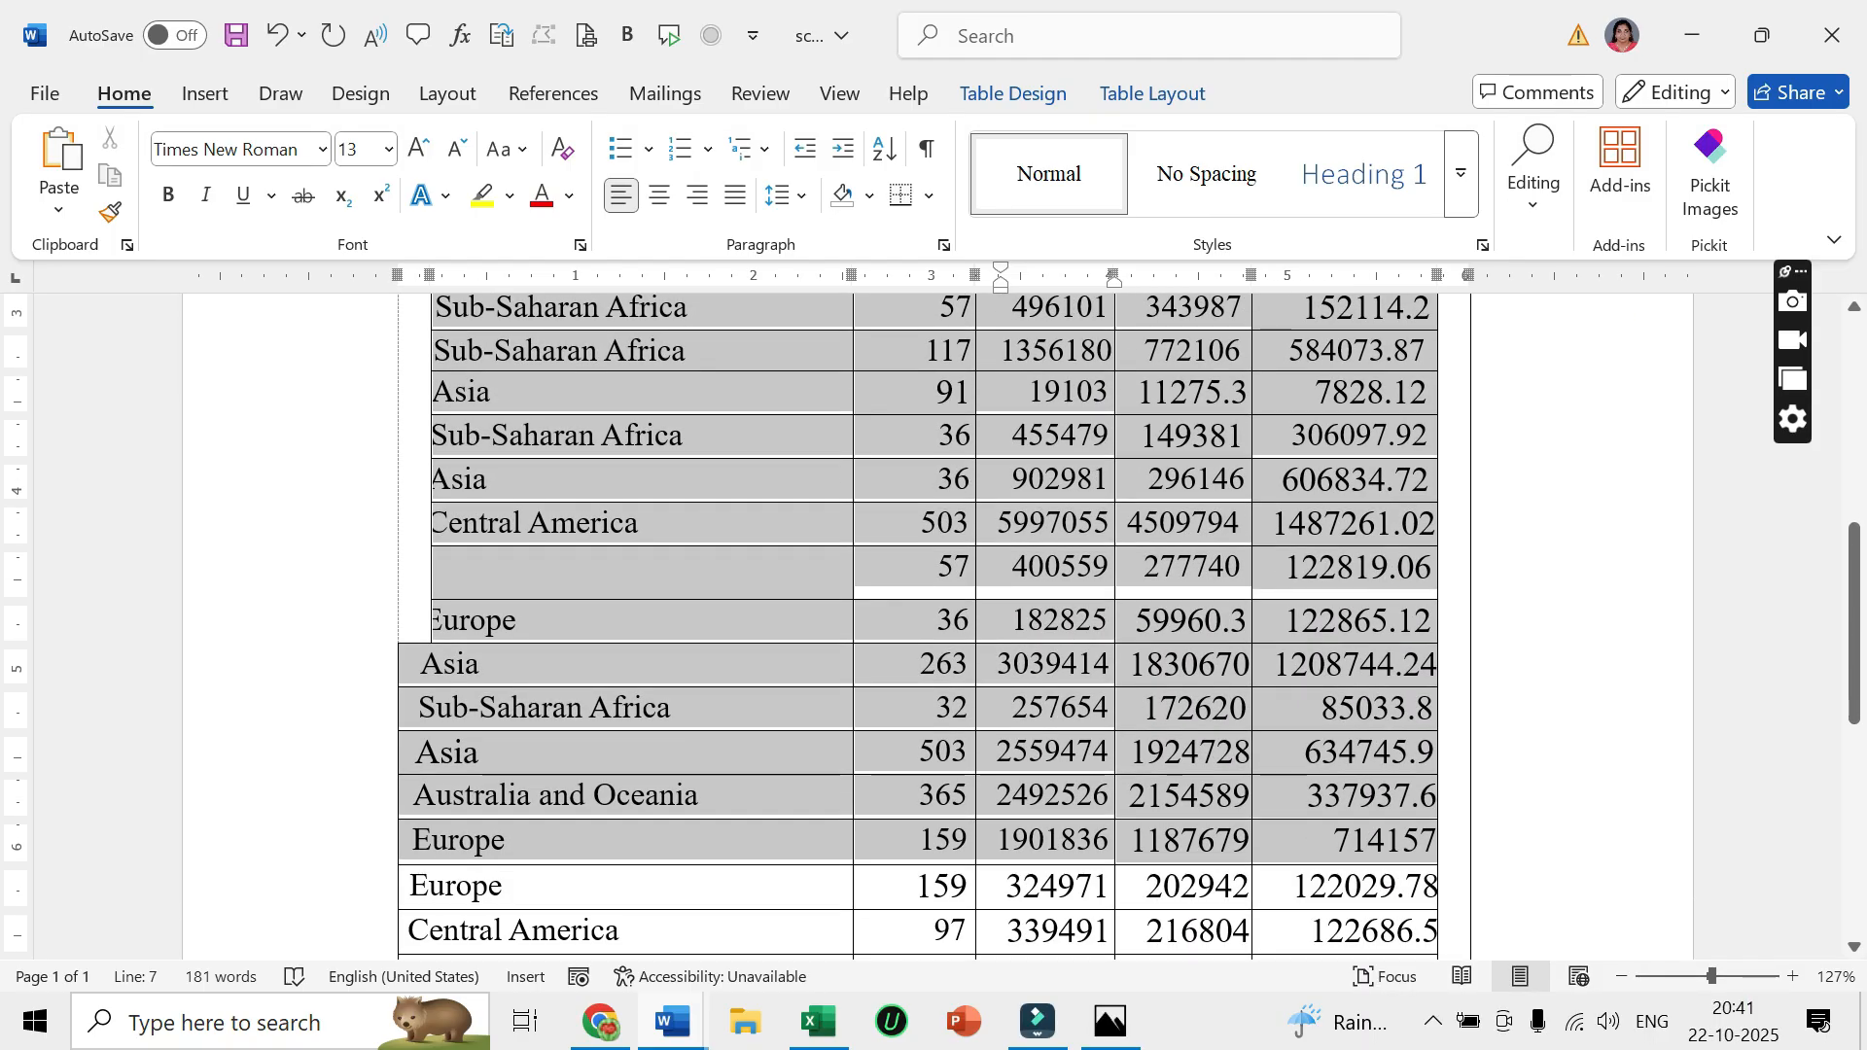
pyautogui.moveTo(1361, 841); pyautogui.dragTo(1361, 525)
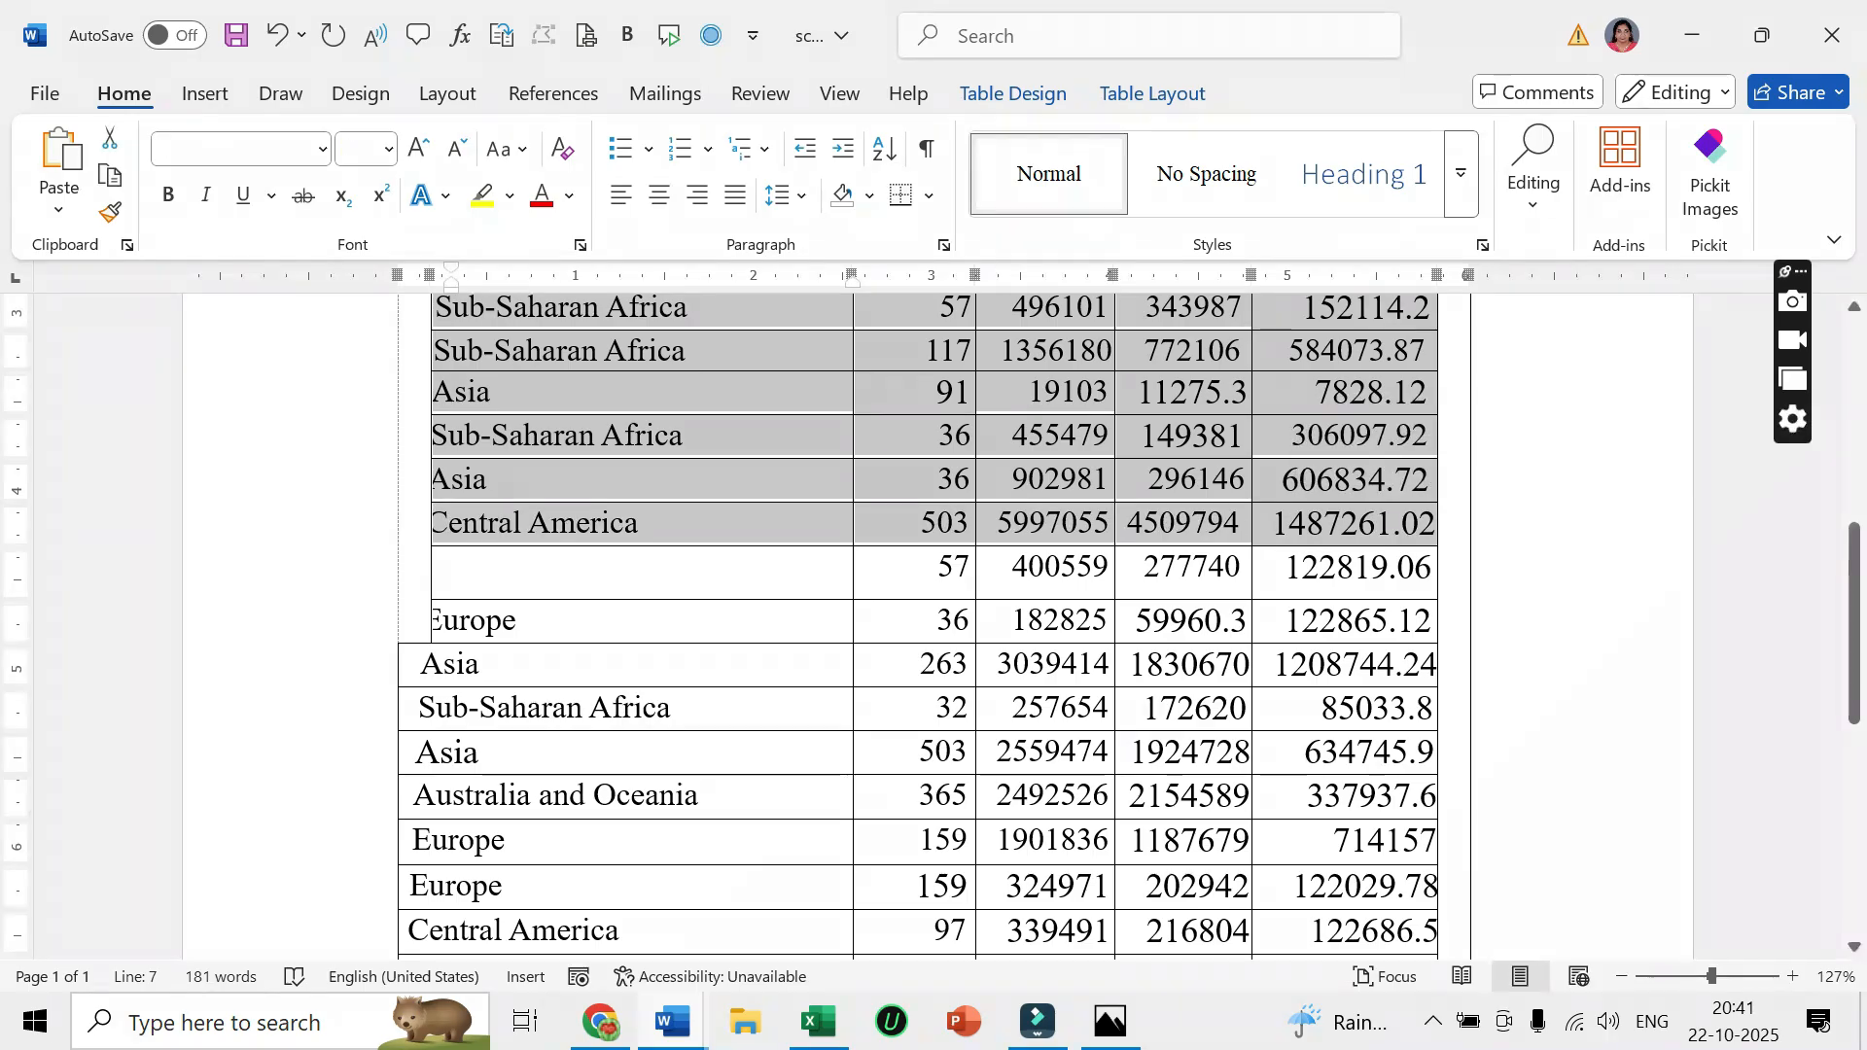
pyautogui.hotkey('alt', 'Tab')
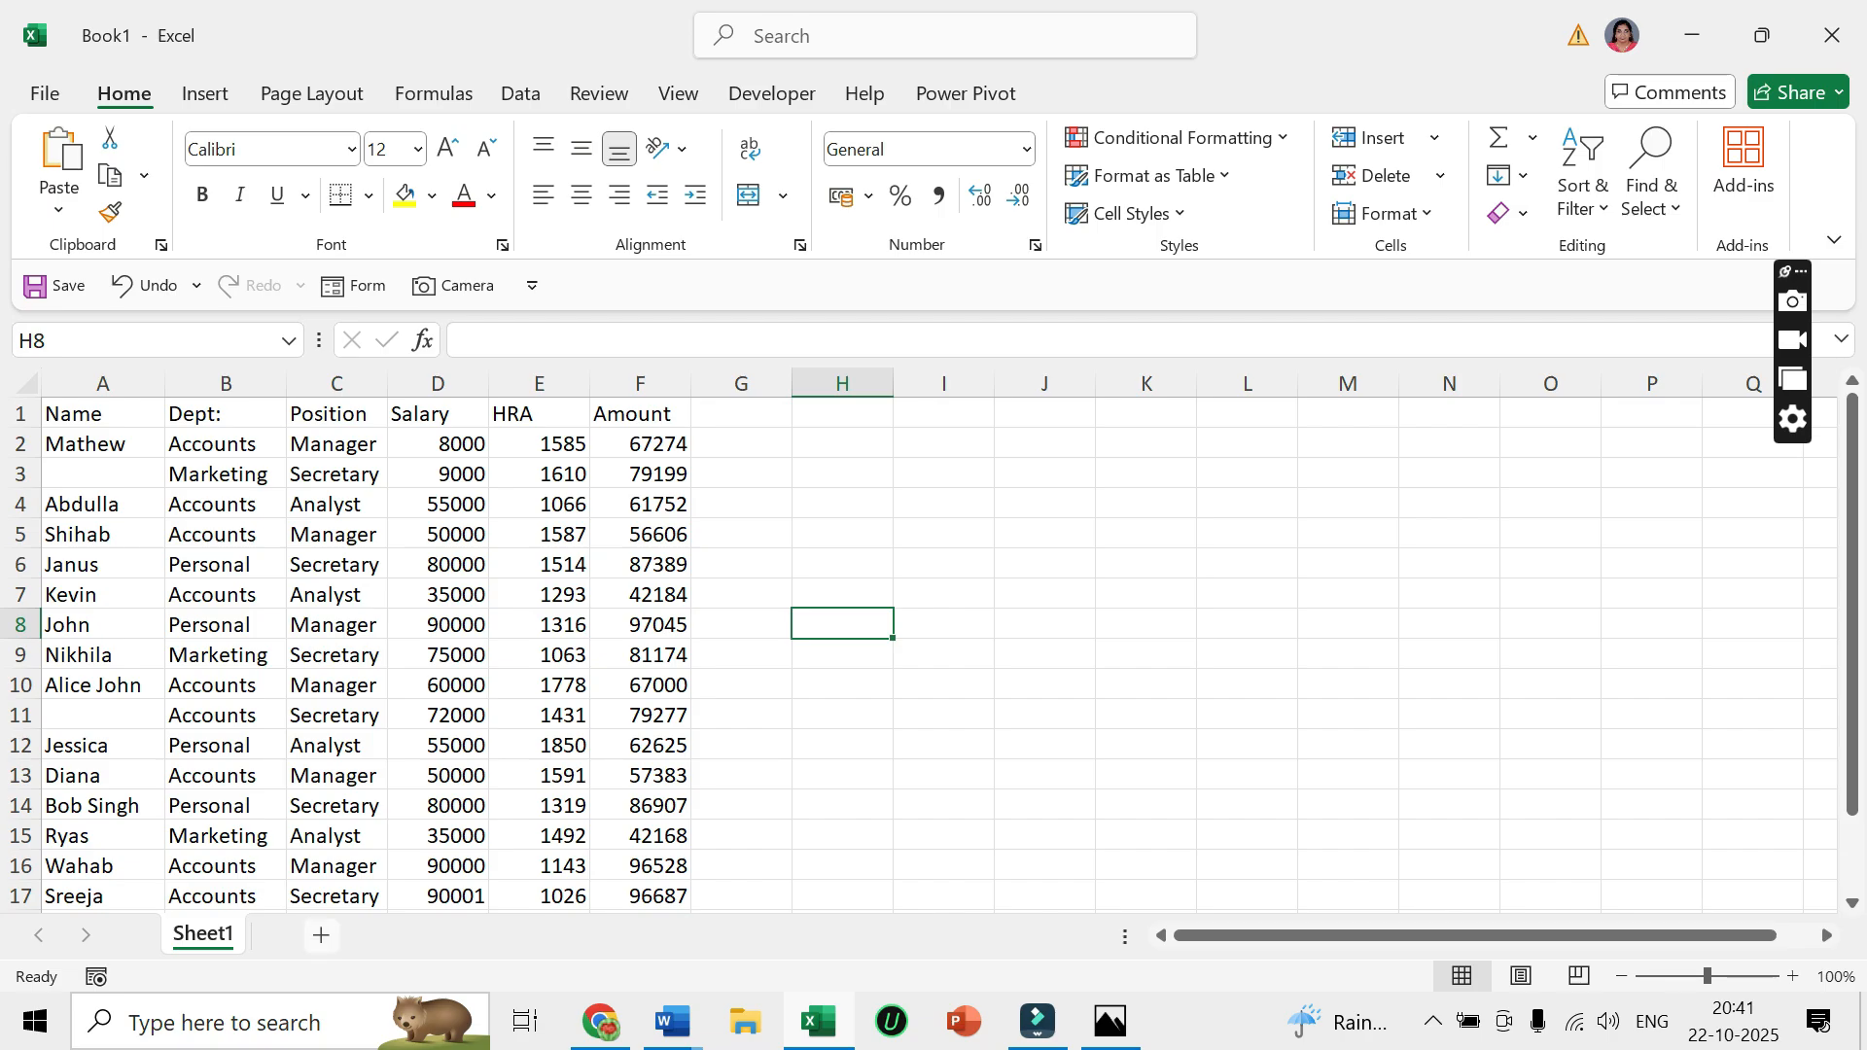
pyautogui.click(321, 934)
pyautogui.click(58, 199)
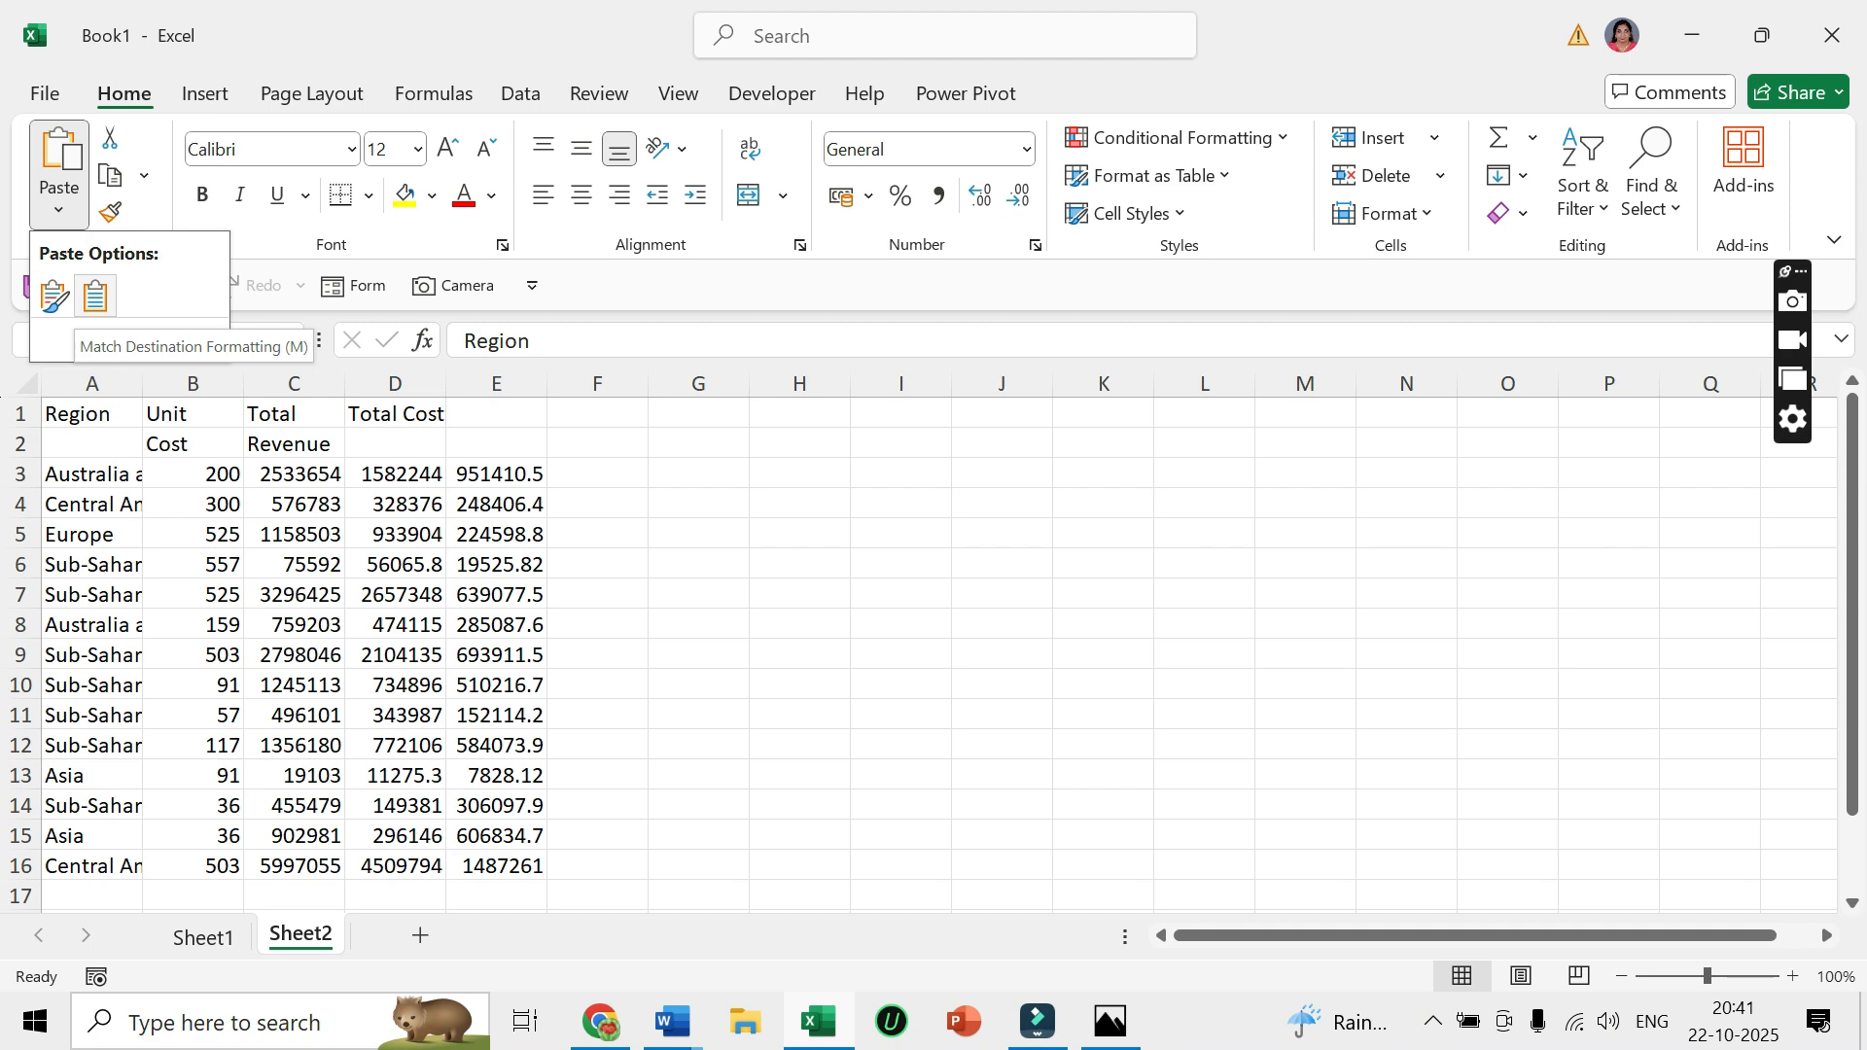
pyautogui.click(95, 296)
# Widen the Total Revenue column slightly in the new sheet.
pyautogui.click(496, 564)
pyautogui.moveTo(344, 384); pyautogui.dragTo(361, 383)
pyautogui.click(612, 474)
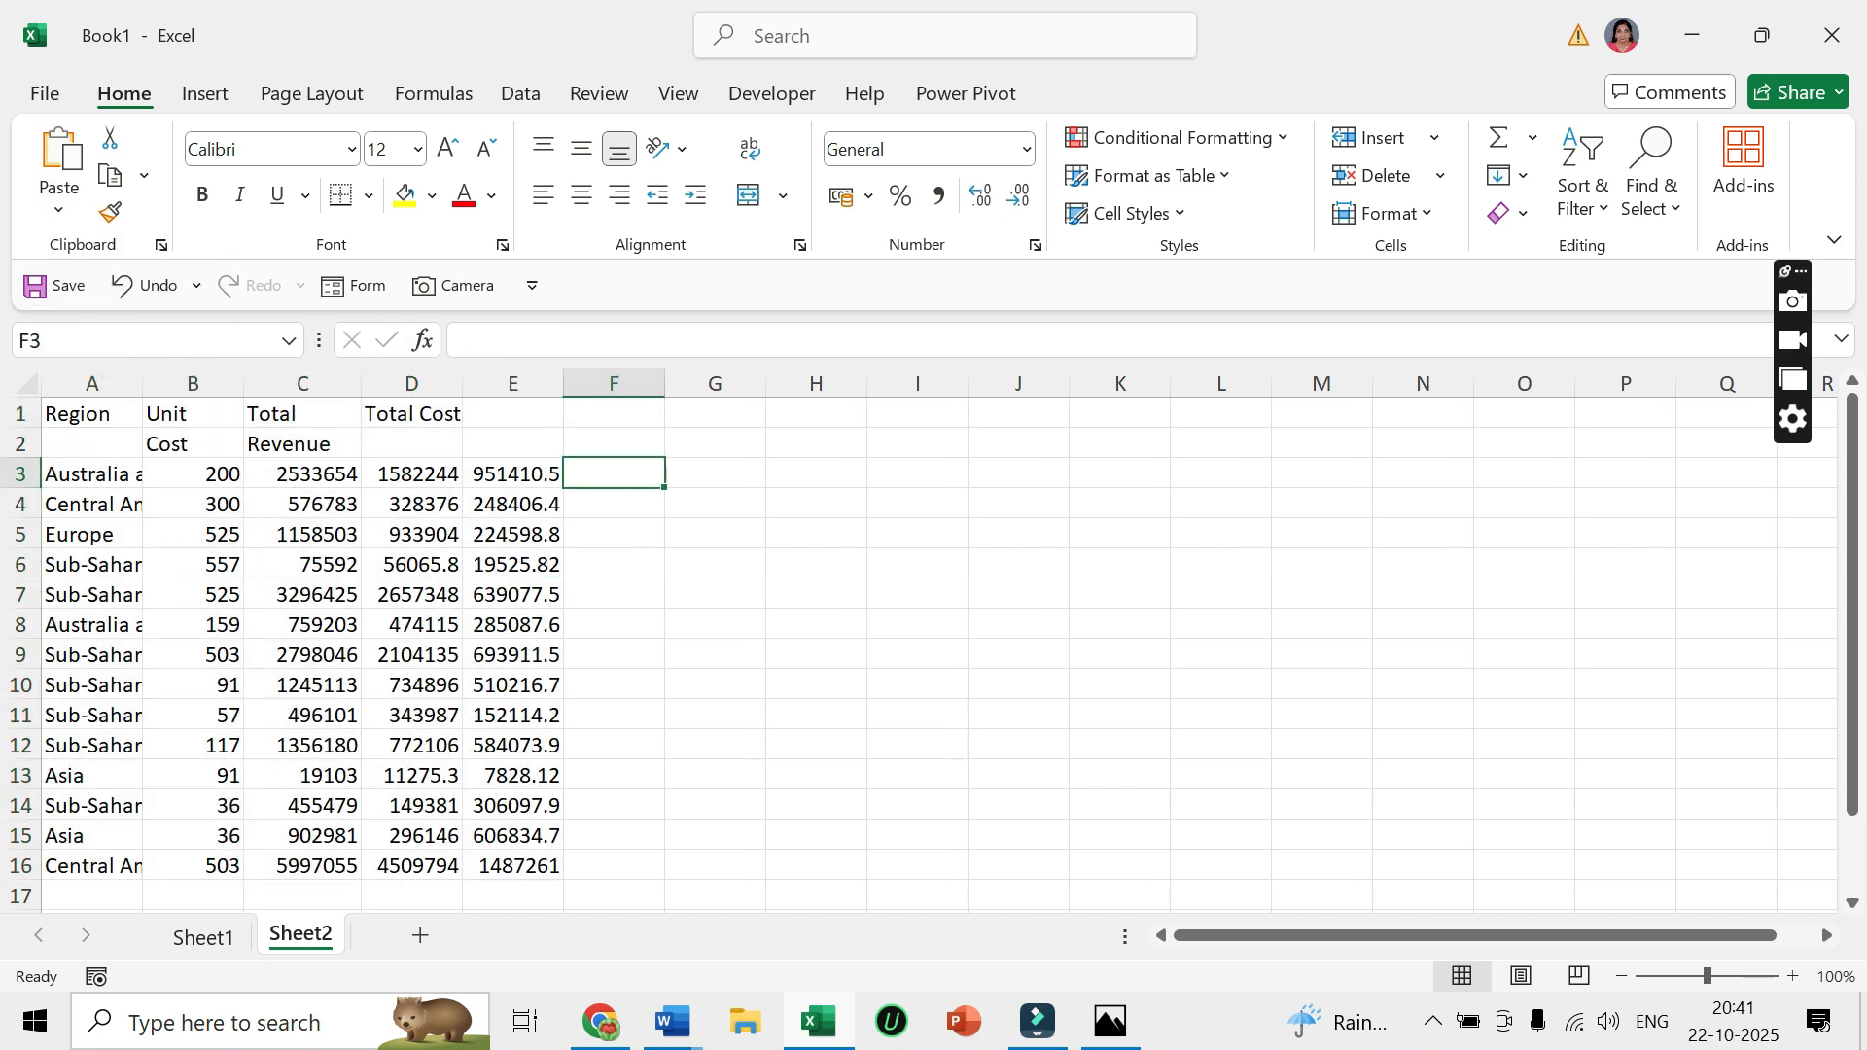
# Set the Unit Cost in the first Australia row (B3) to 800.
pyautogui.click(411, 414)
pyautogui.click(613, 413)
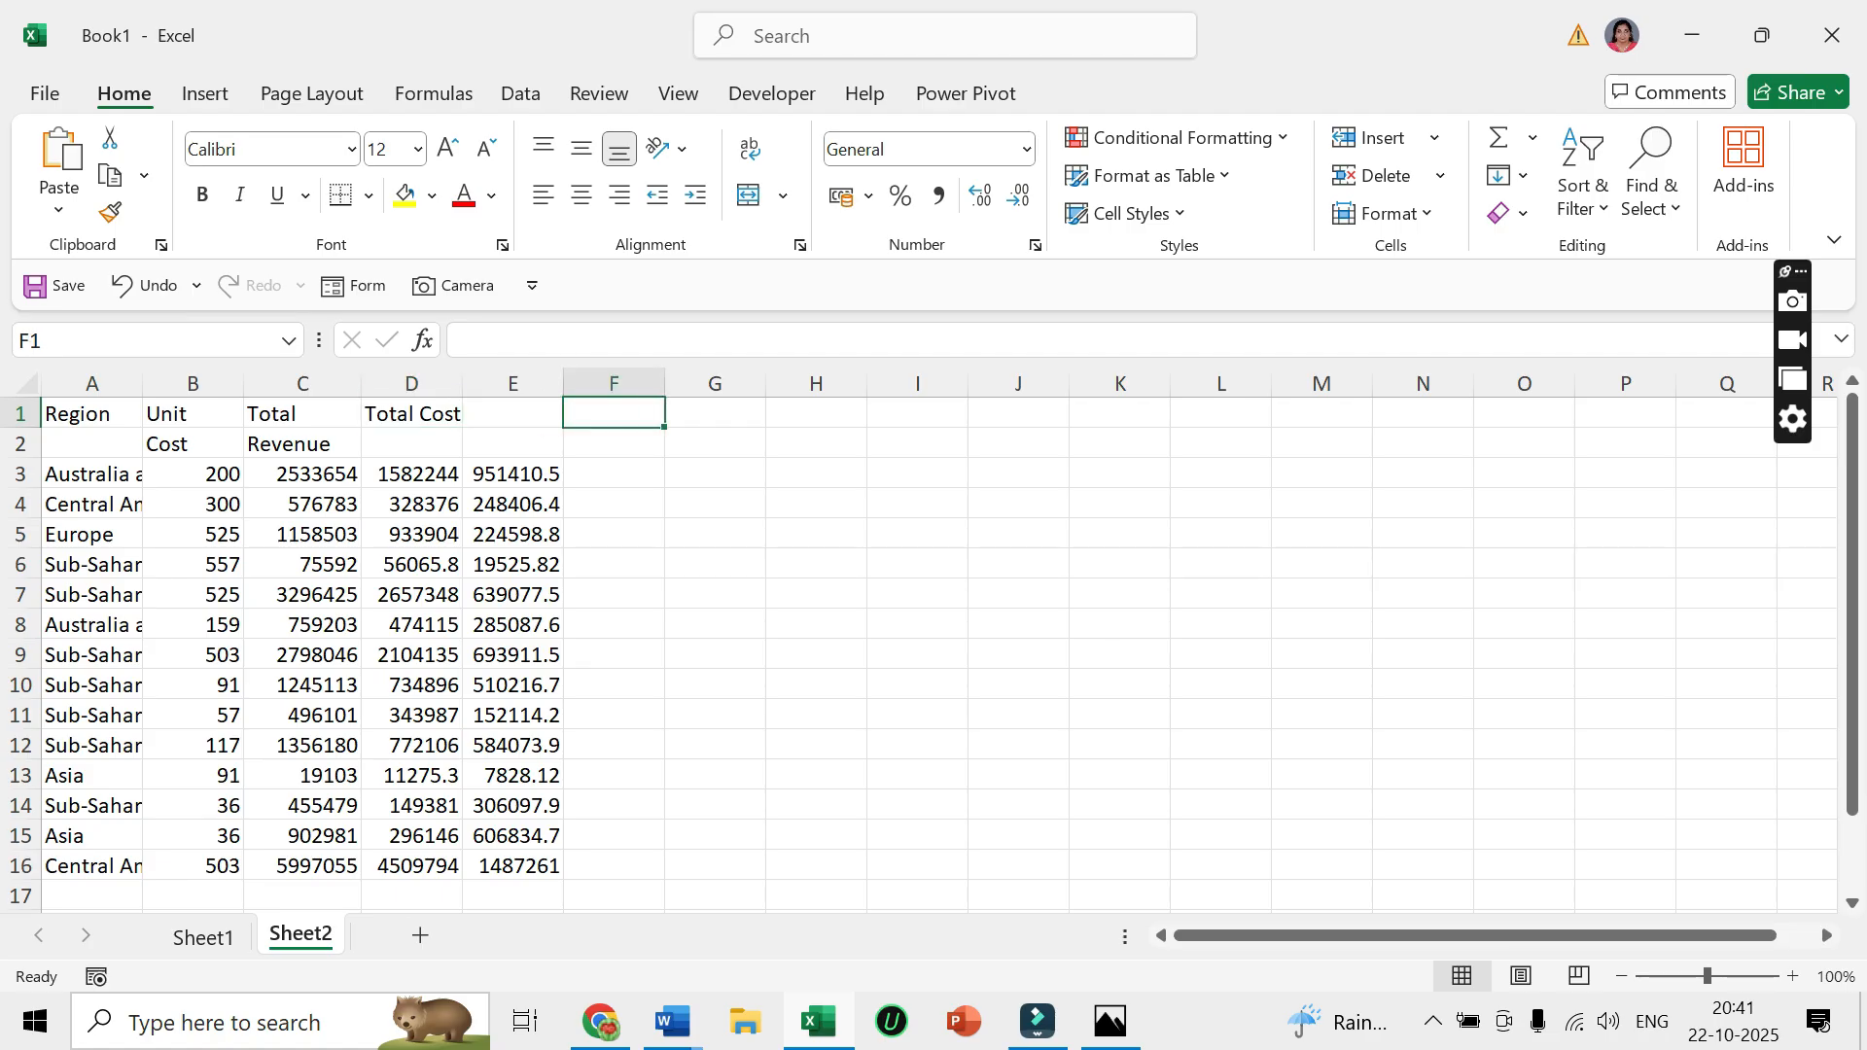
pyautogui.click(192, 475)
pyautogui.write('80')
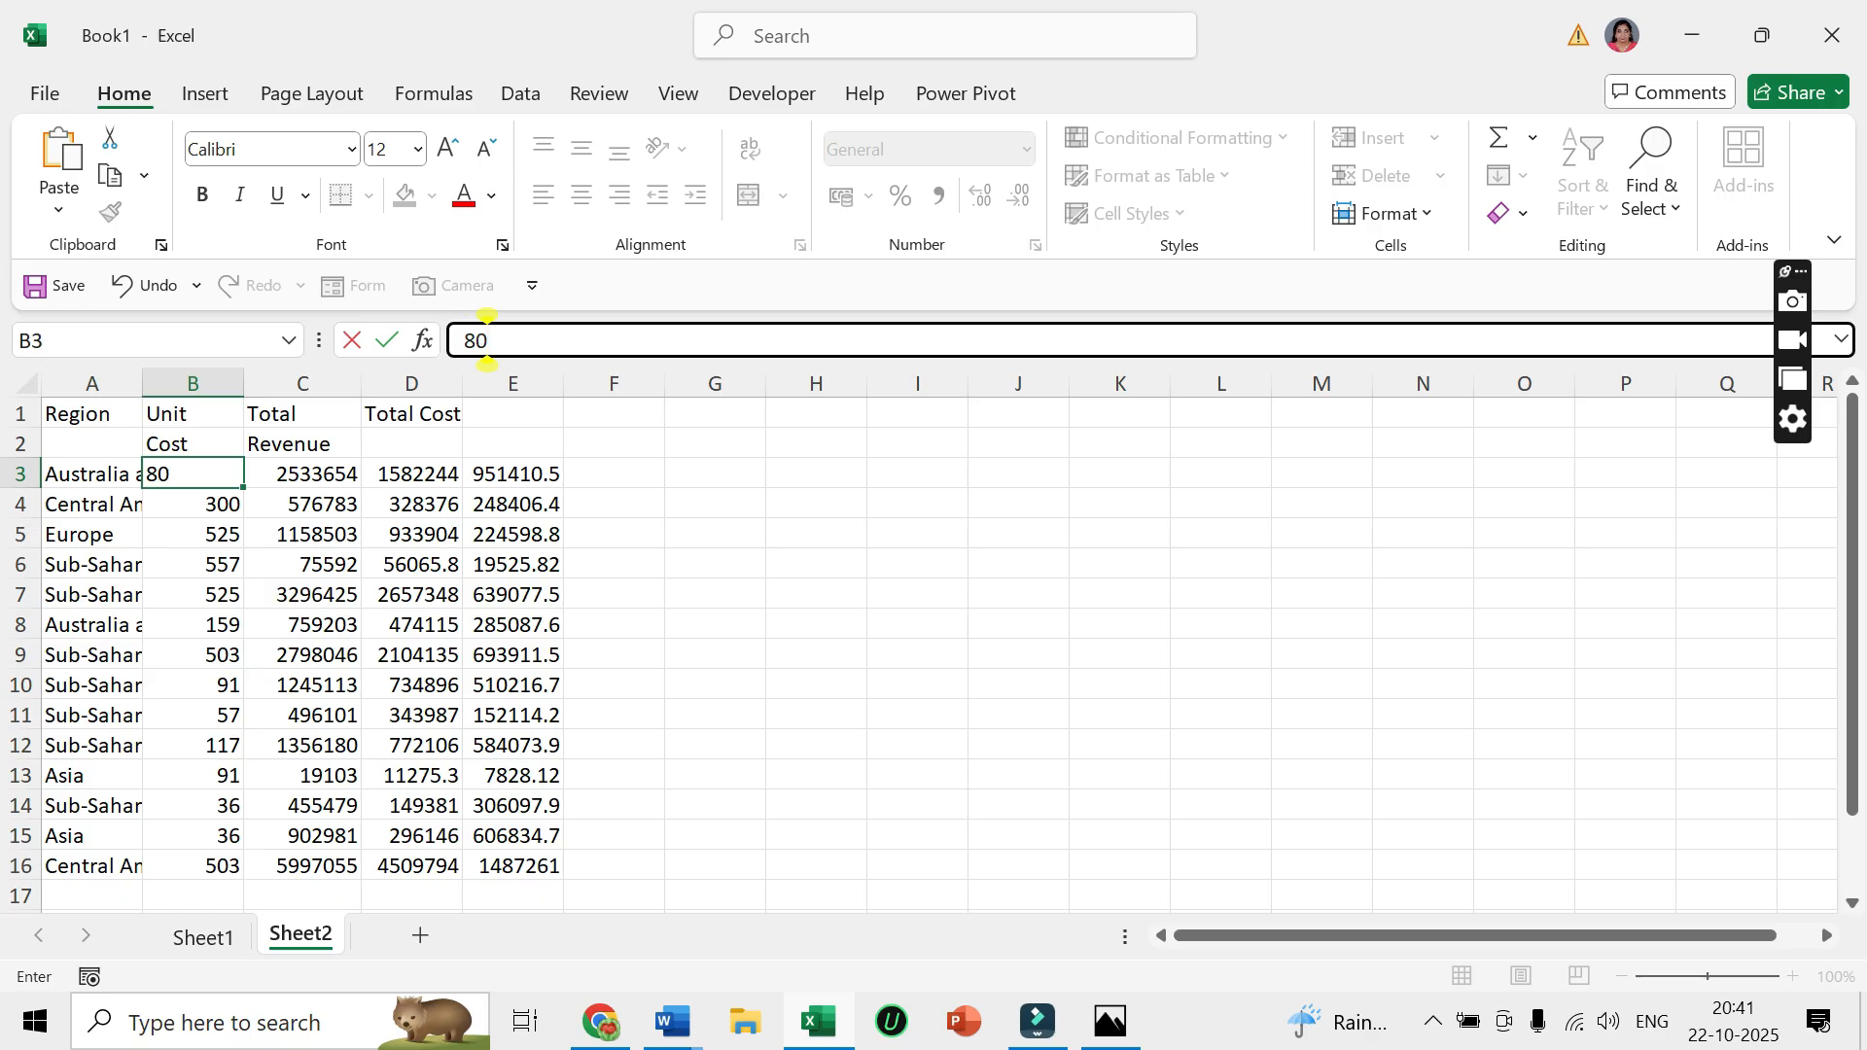
pyautogui.click(714, 654)
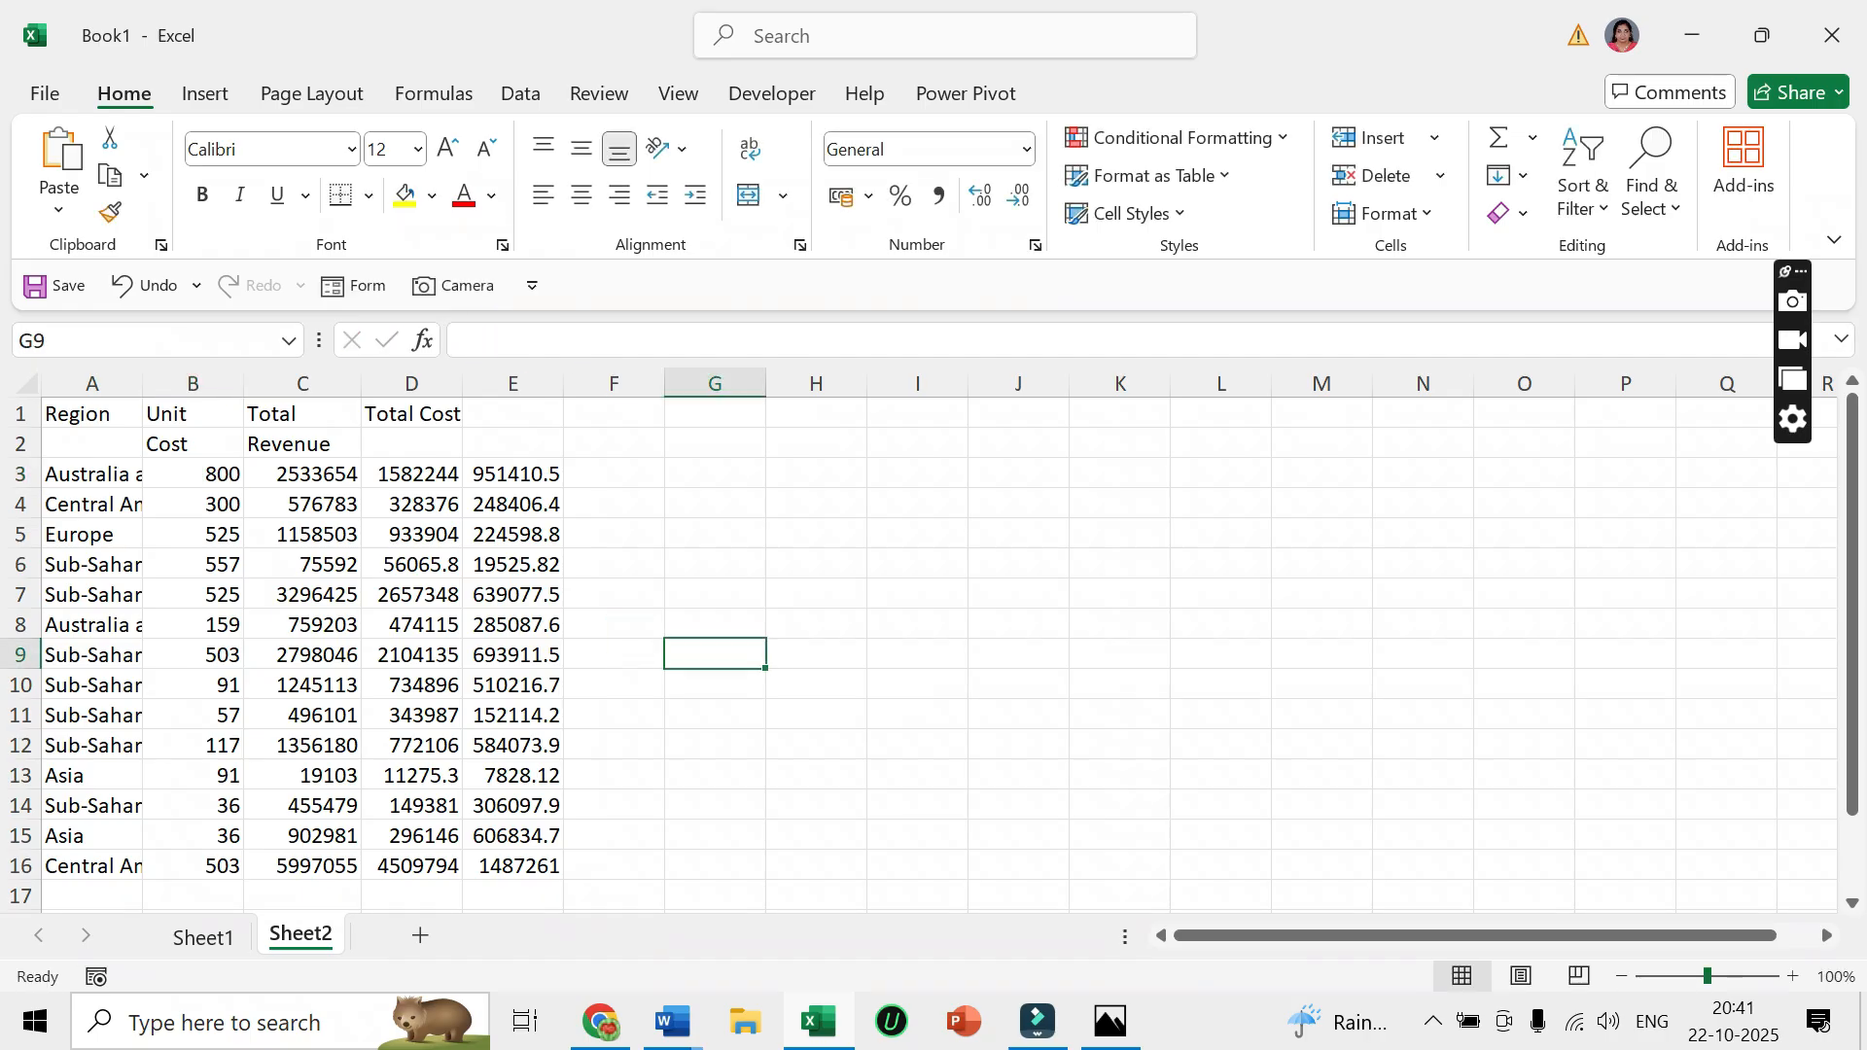
# Set the Unit Cost in the Europe row (B5) to 500.
pyautogui.scroll(4, 917, 640)
pyautogui.click(318, 492)
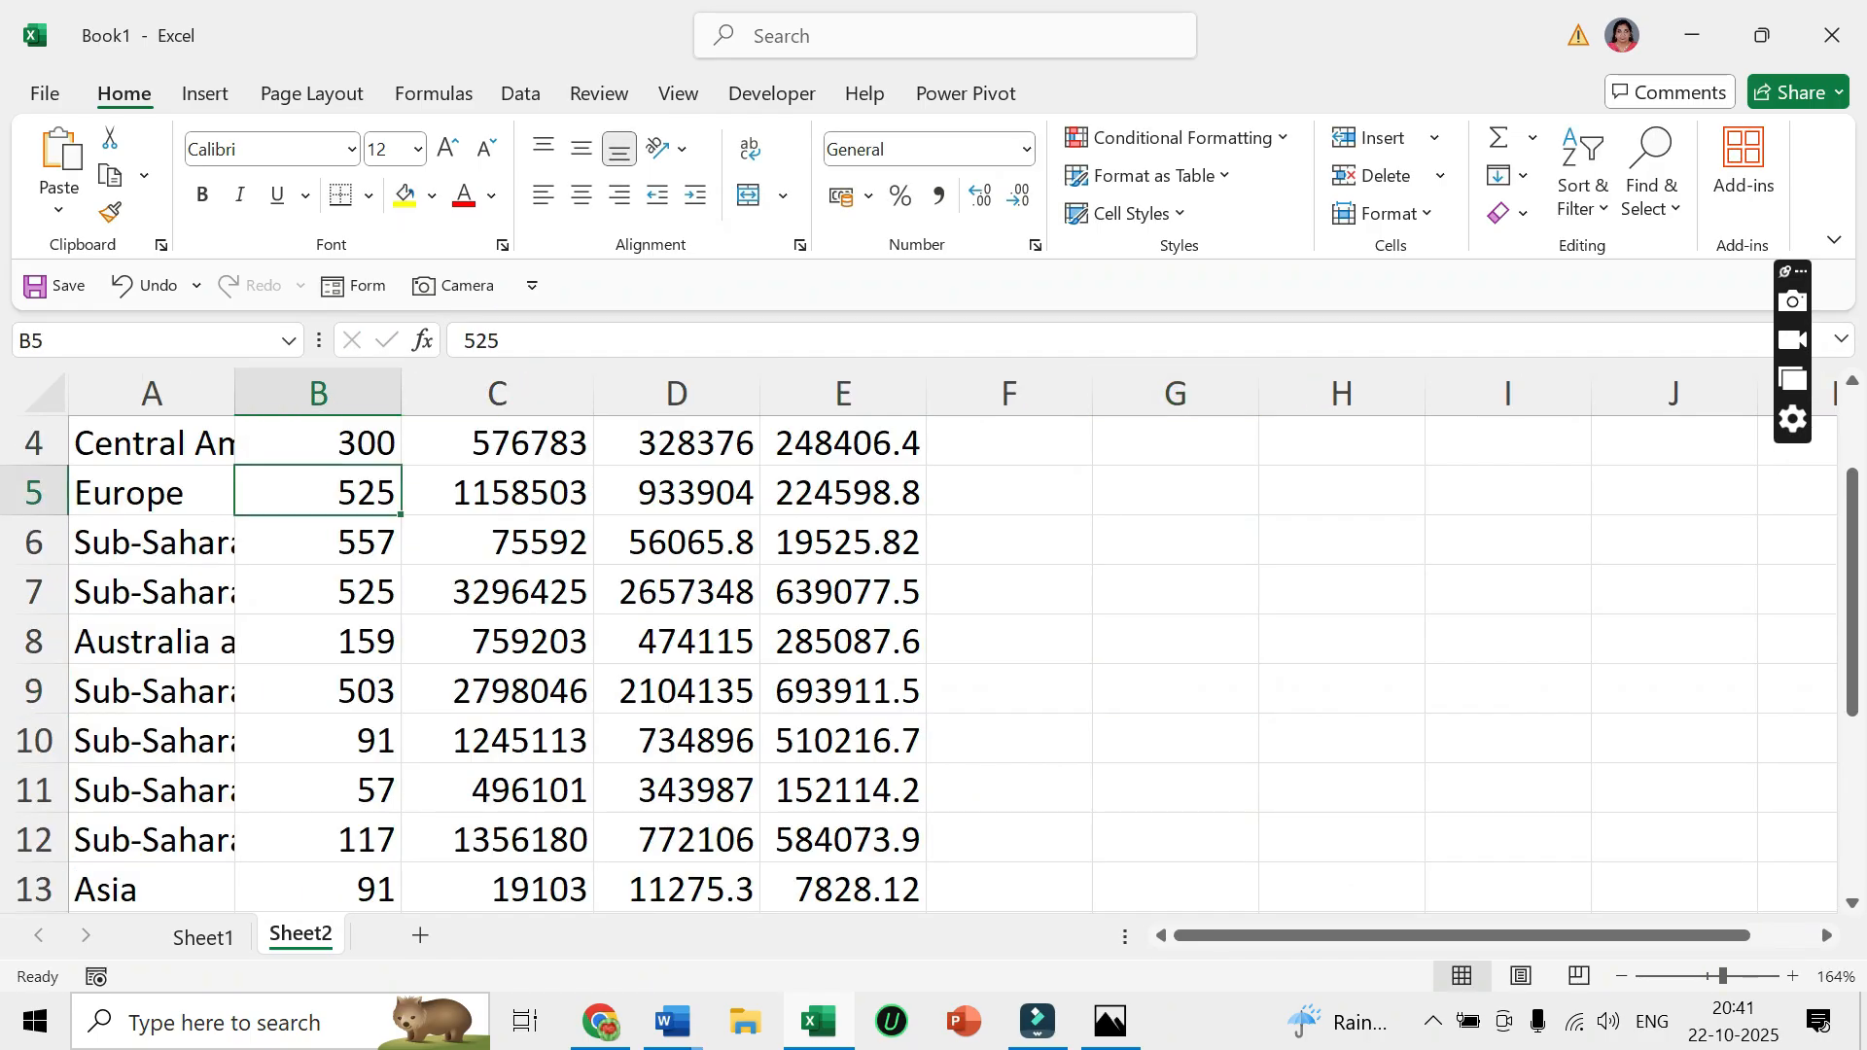
pyautogui.write('500')
pyautogui.press('Return')
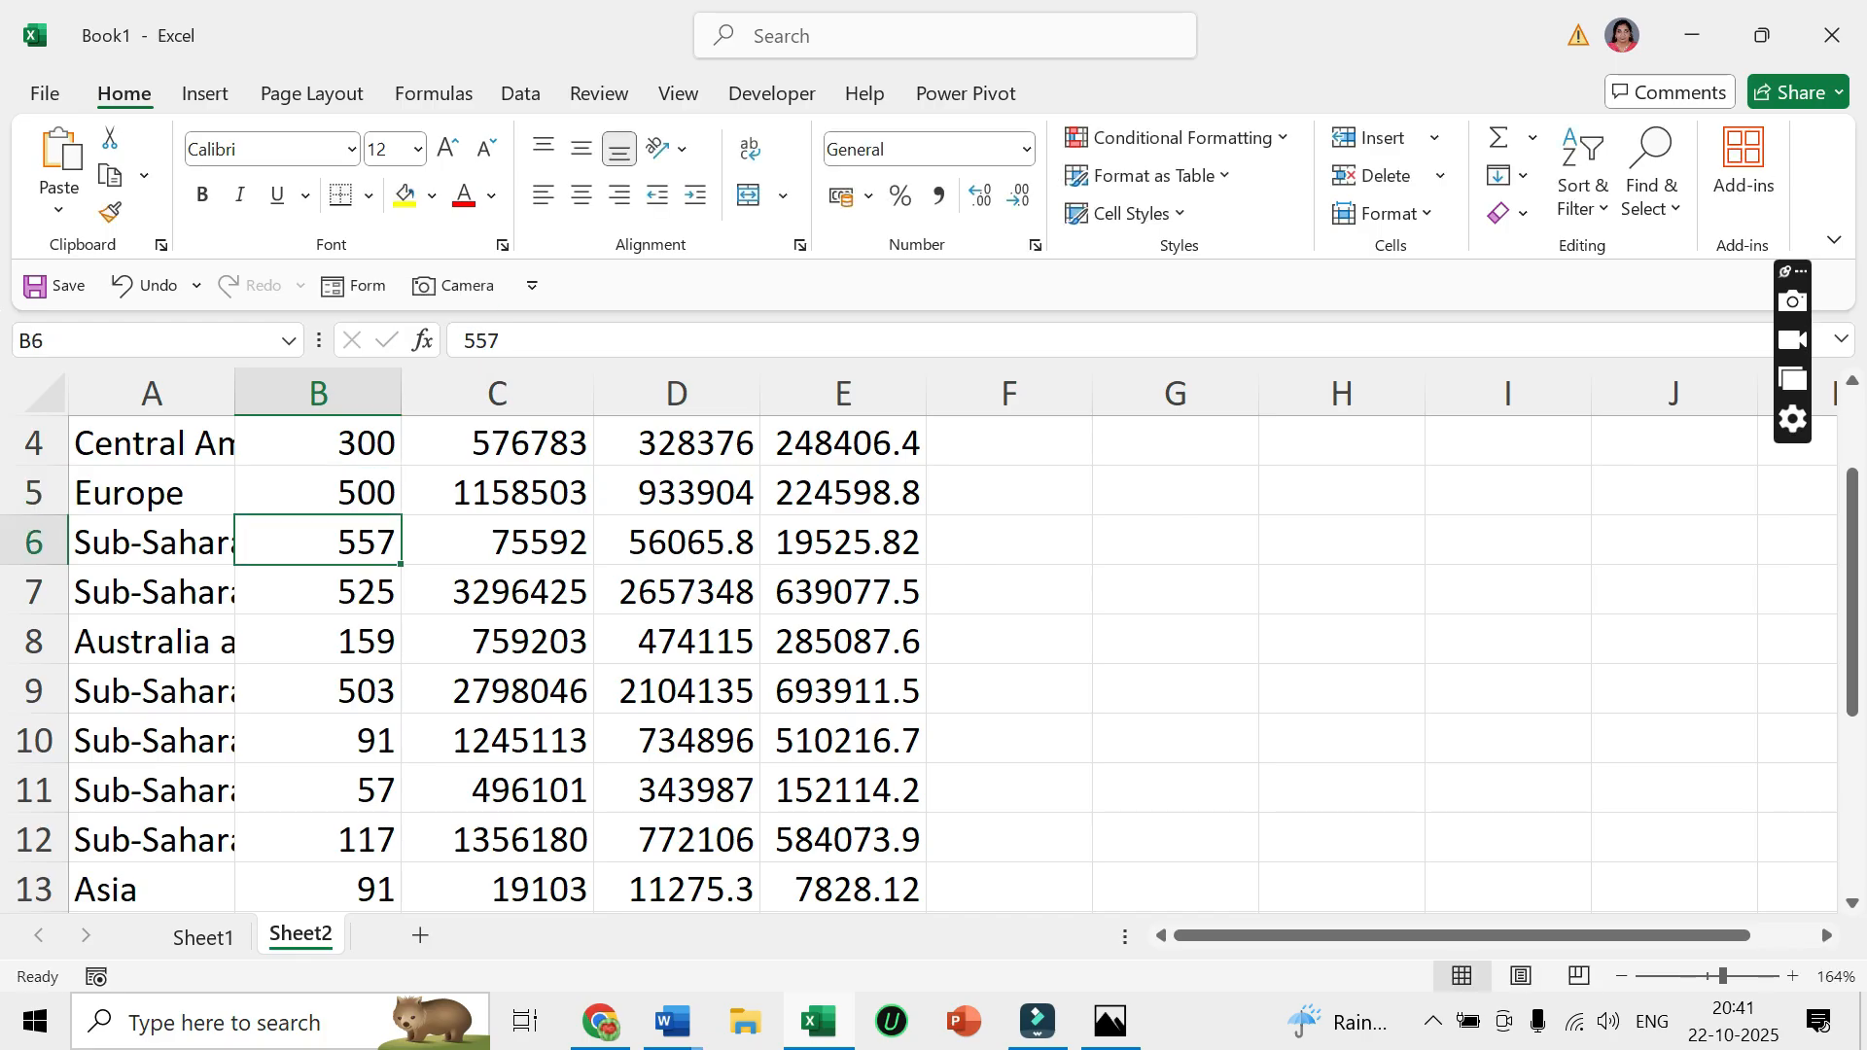
pyautogui.moveTo(1852, 603); pyautogui.dragTo(1852, 526)
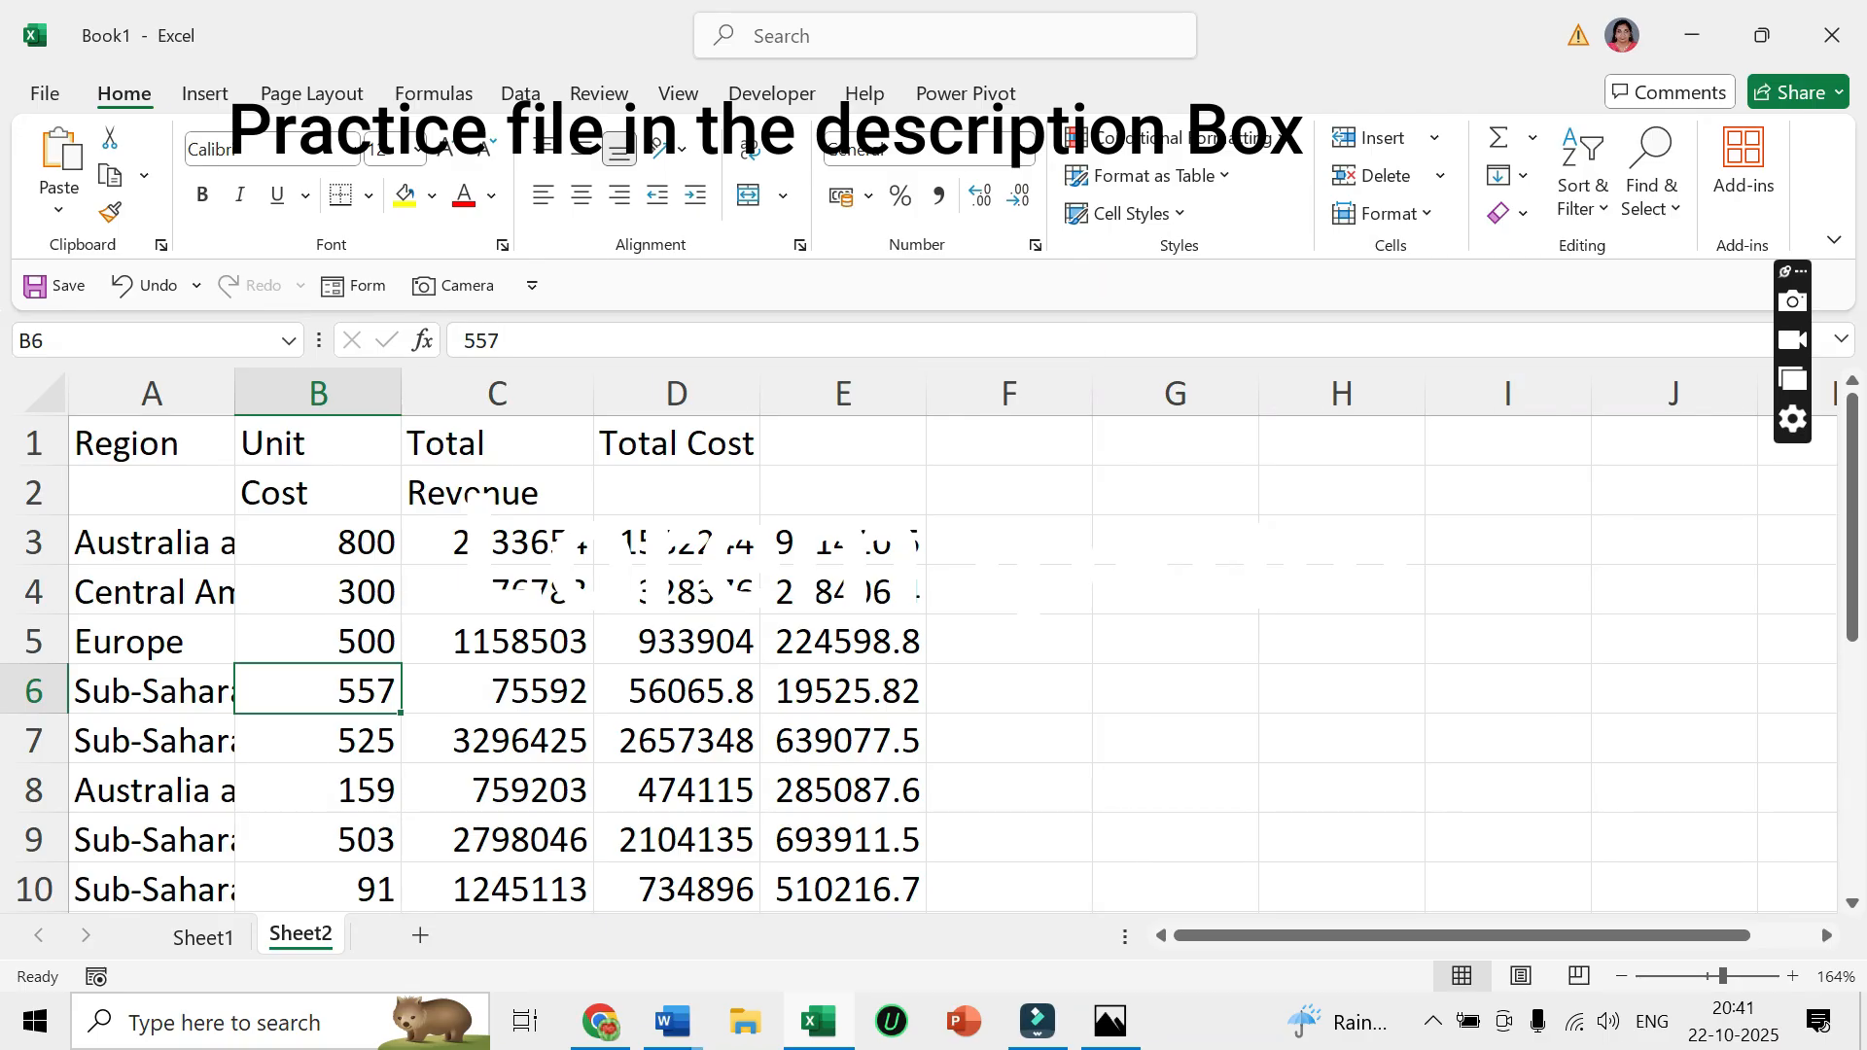
pyautogui.click(318, 541)
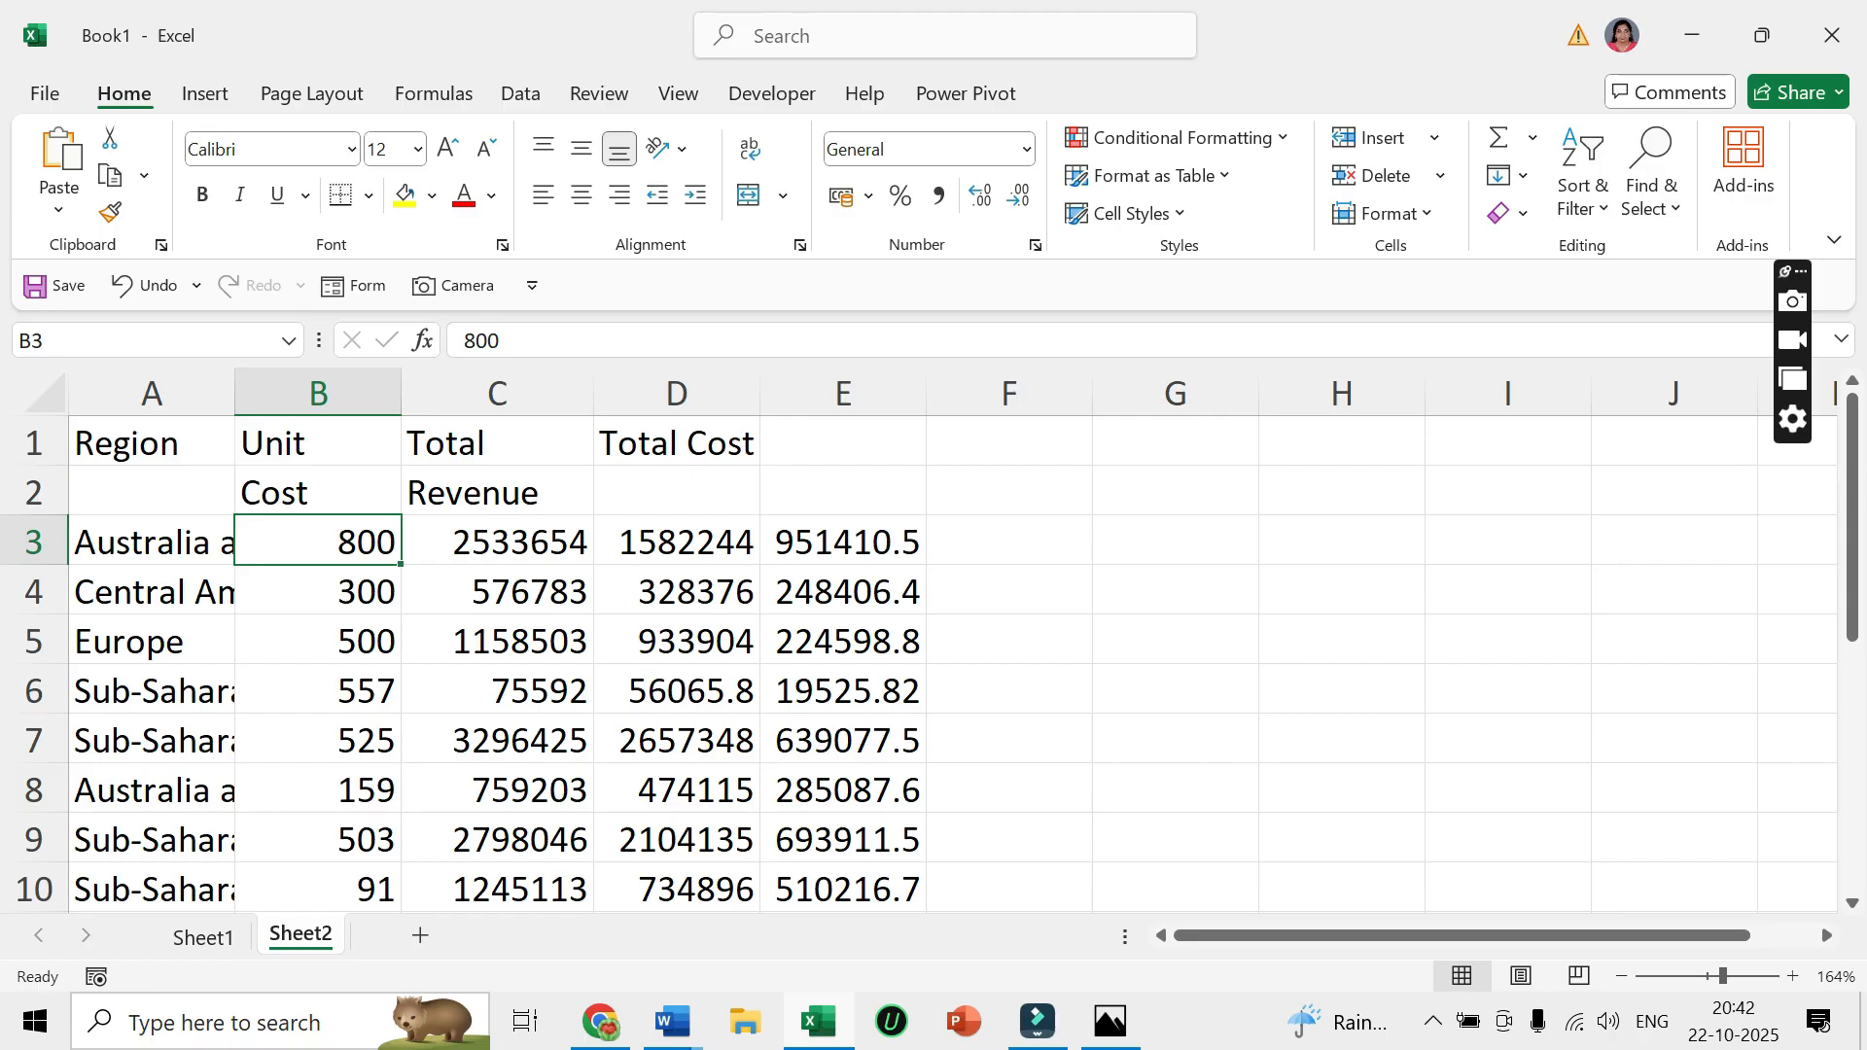
pyautogui.click(1009, 590)
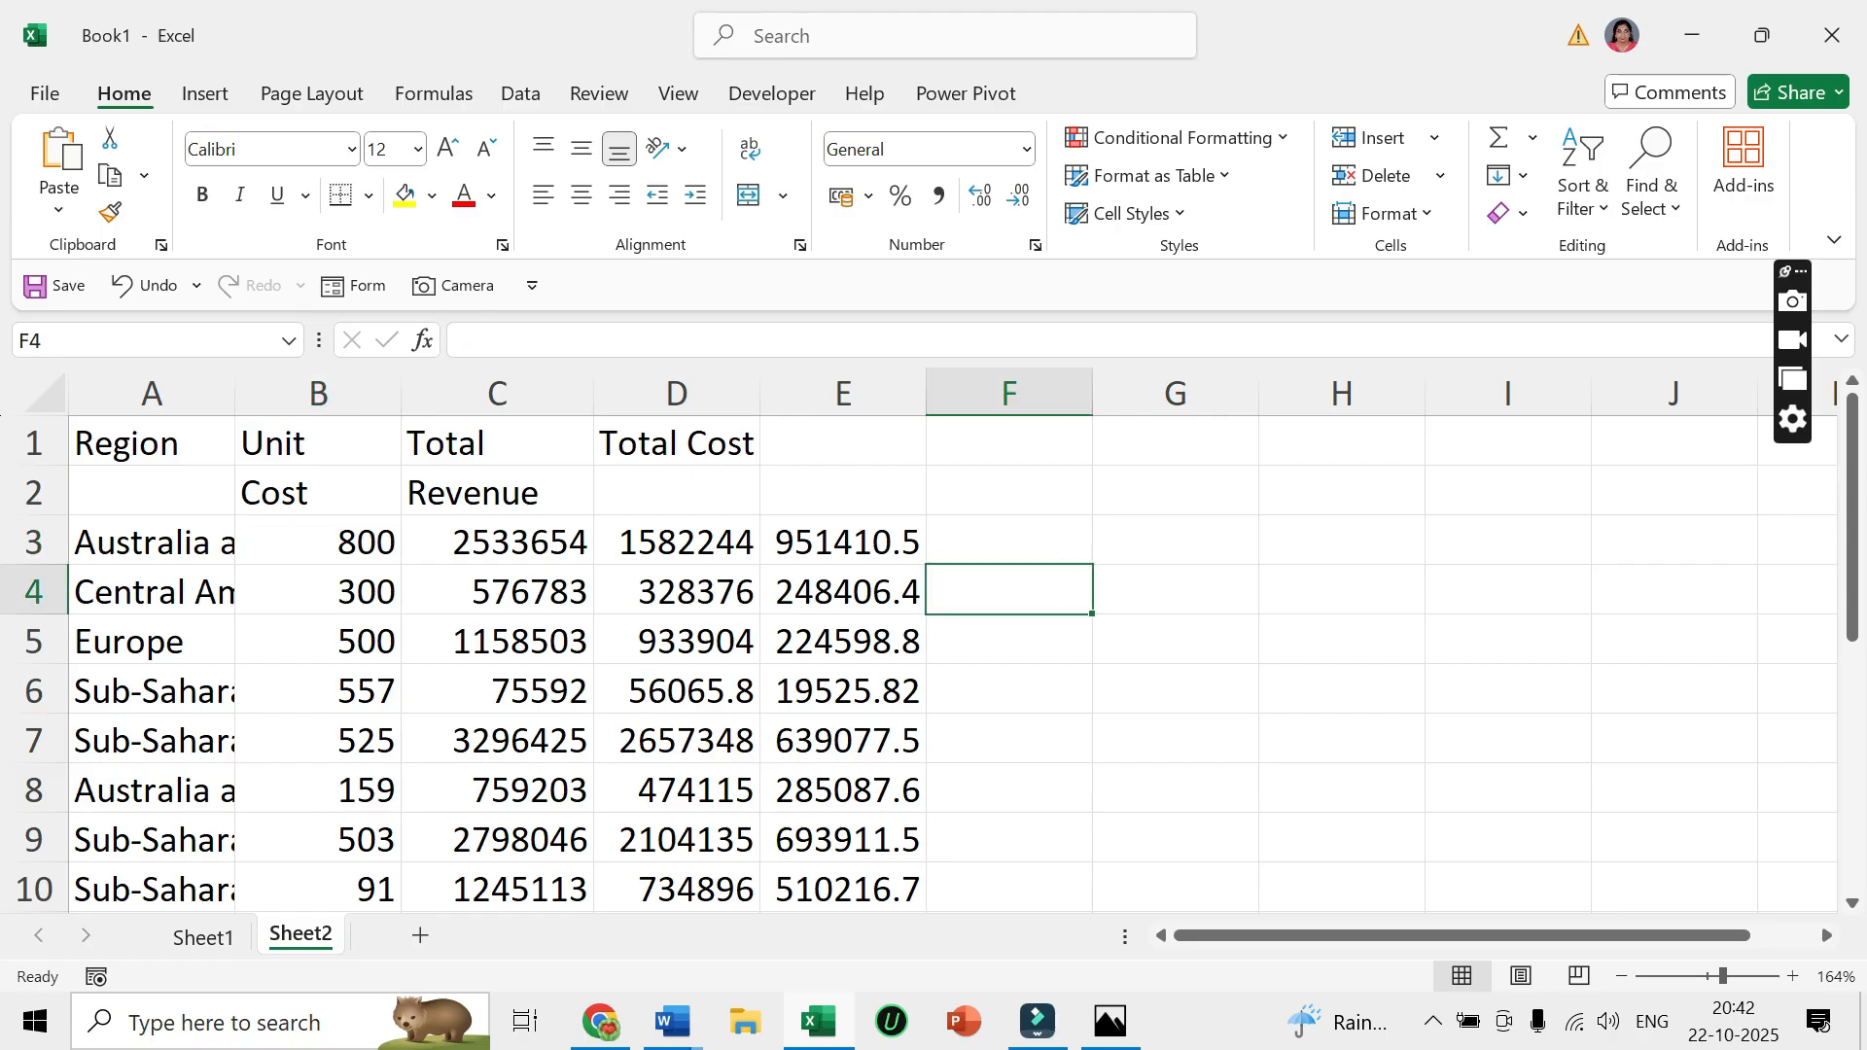